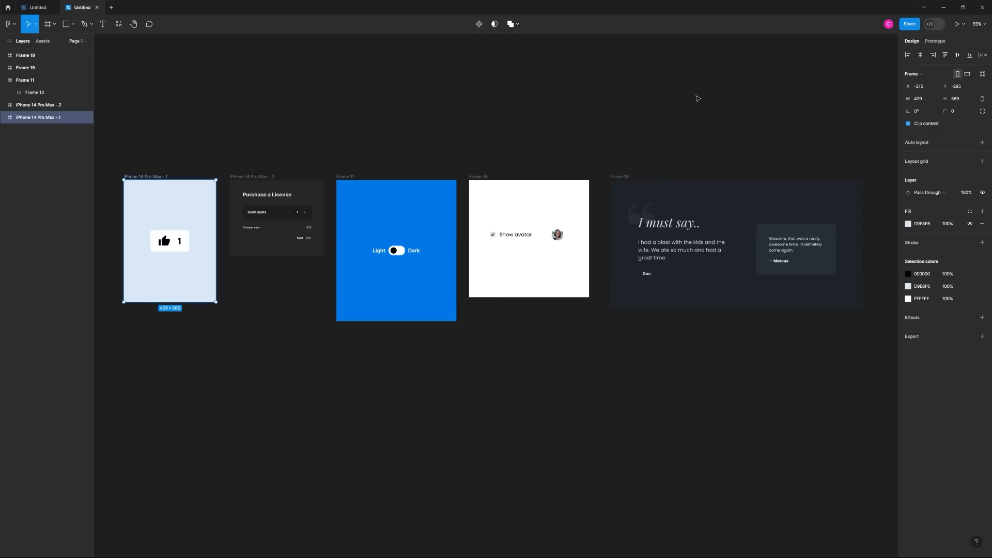
- Copy the iPhone 14 Pro Max - 1 frame from the examples file and paste it into the blank Untitled file
click(698, 98)
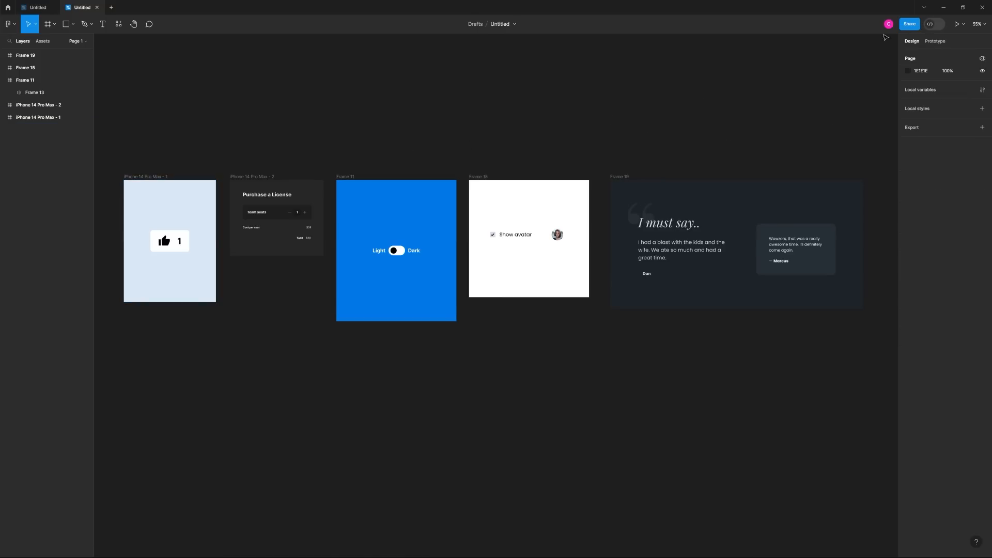
click(158, 178)
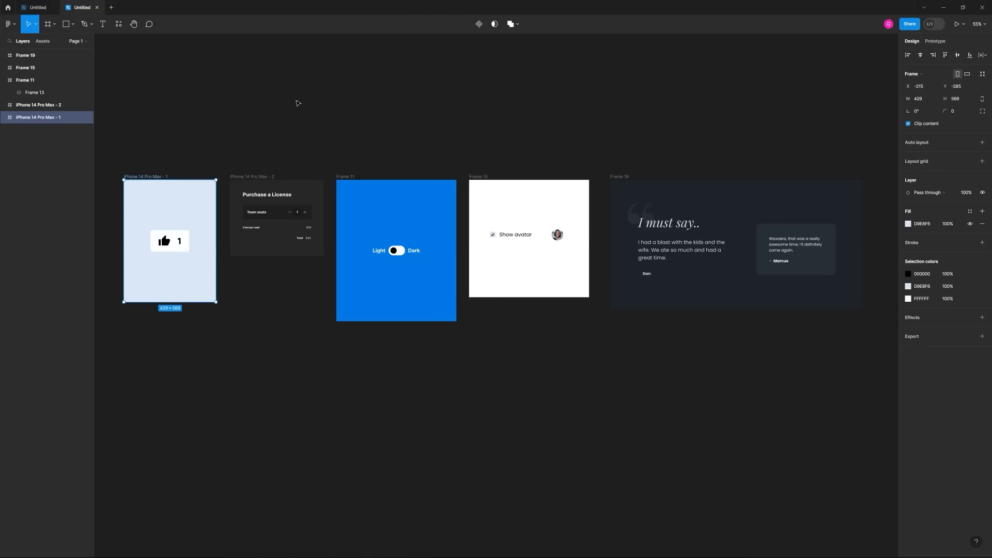
click(59, 8)
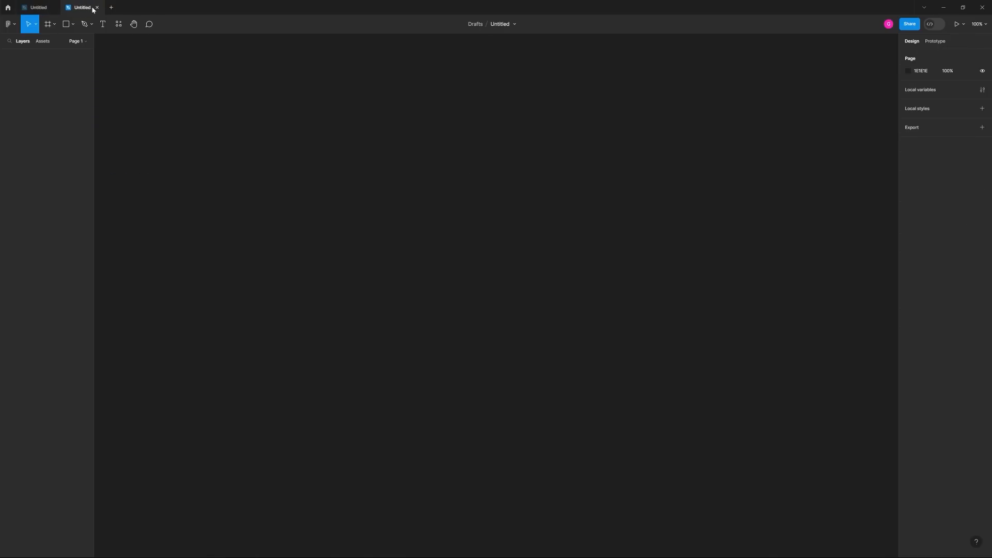
drag(271, 158, 296, 183)
key(ctrl+v)
scroll(245, 167, down, 3)
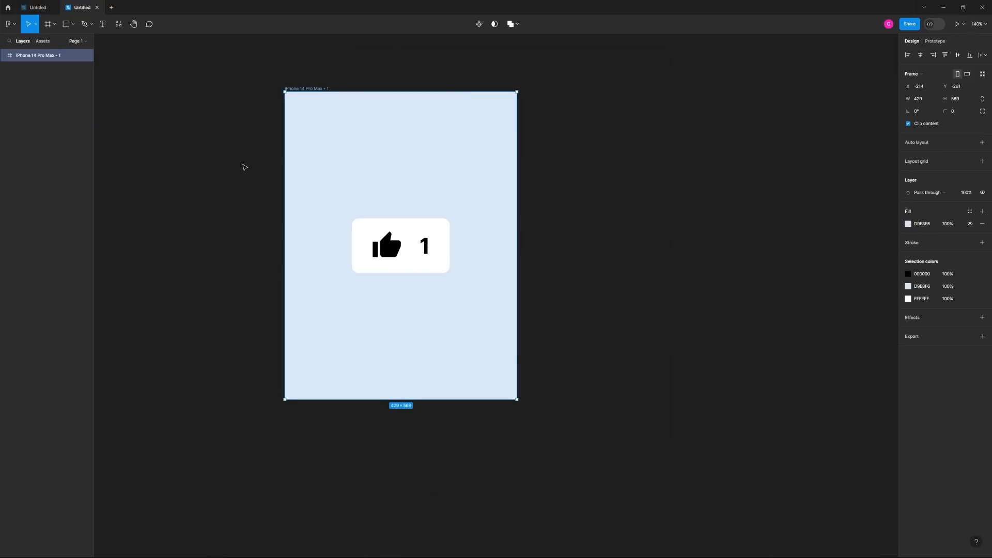
click(37, 7)
click(82, 7)
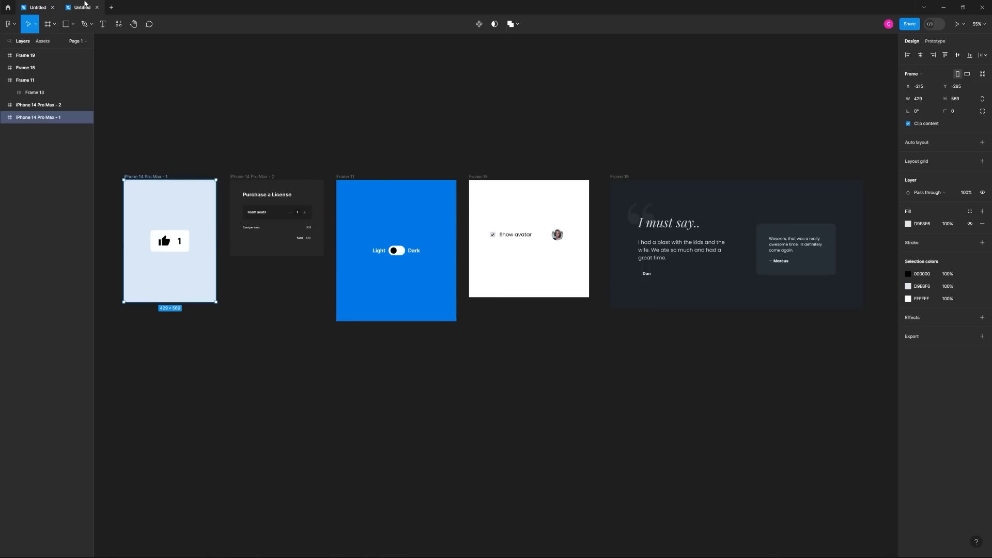
drag(182, 142, 210, 173)
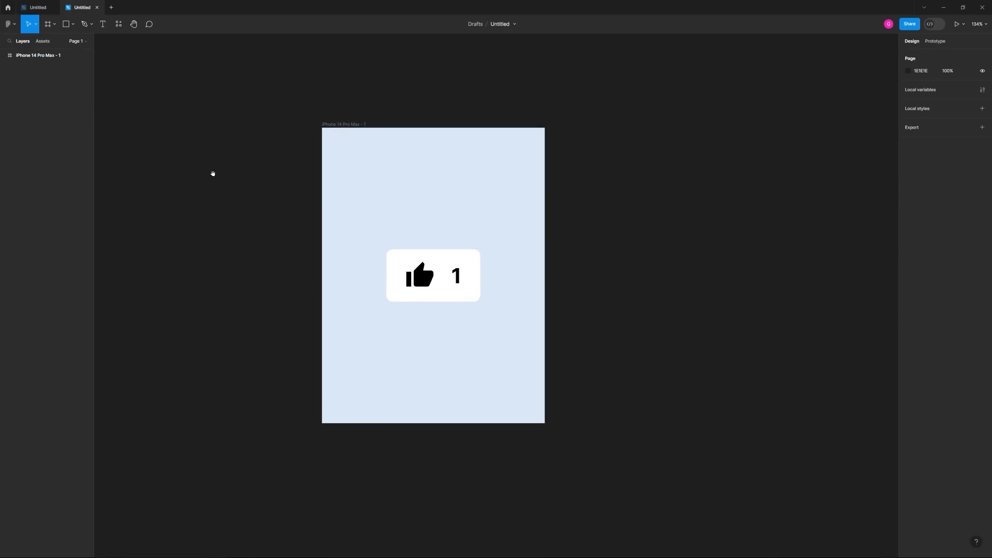
scroll(414, 219, down, 3)
scroll(421, 222, up, 2)
- Preview the iPhone 14 Pro Max - 1 frame as a prototype and close the preview
click(374, 155)
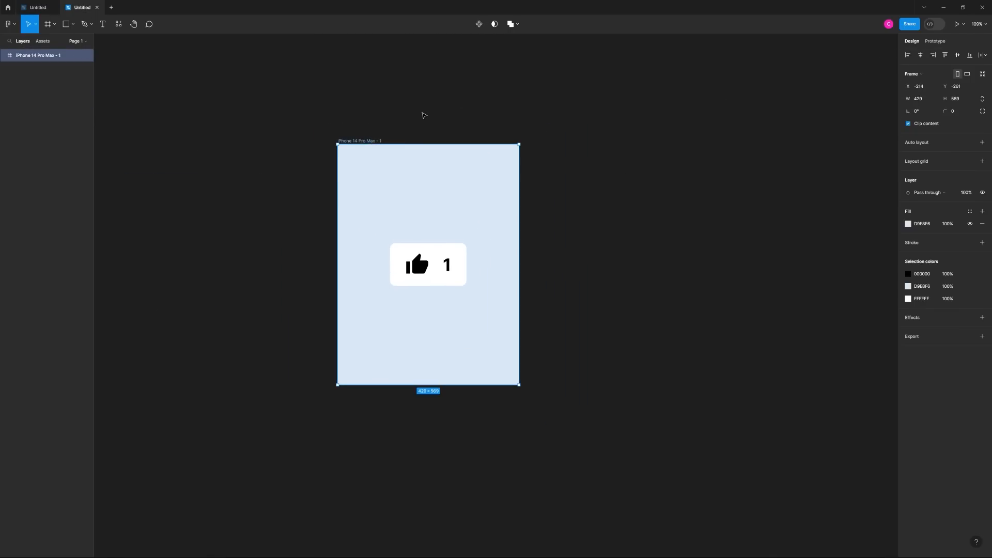
key(shift+space)
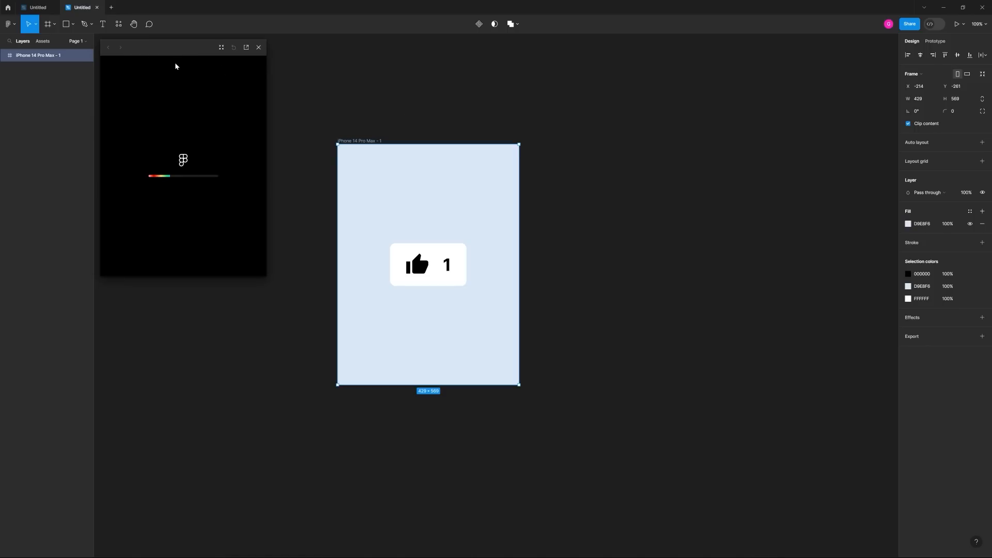
drag(181, 62, 311, 108)
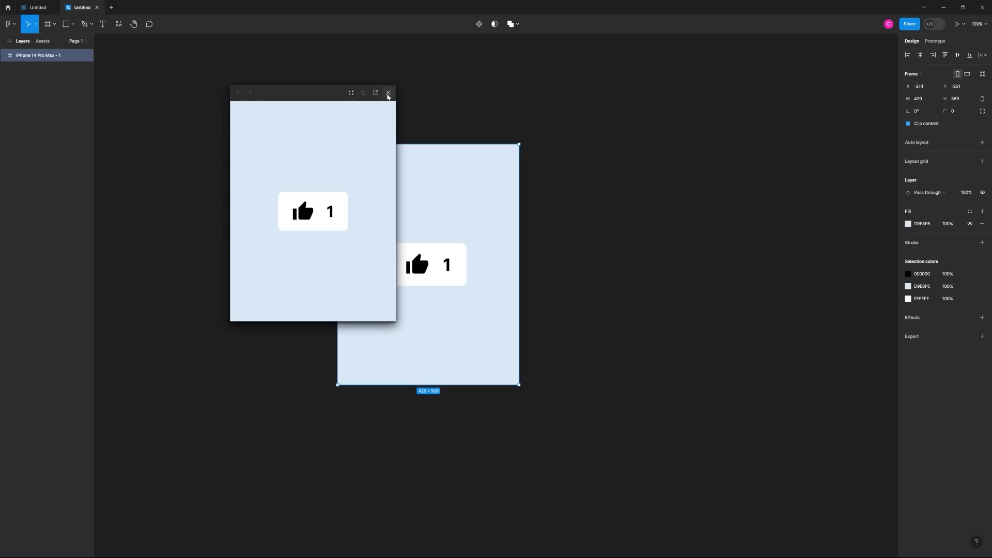
click(389, 95)
click(539, 103)
- Turn the white like button with the thumbs-up and count into a component and add a second variant
drag(422, 140, 454, 161)
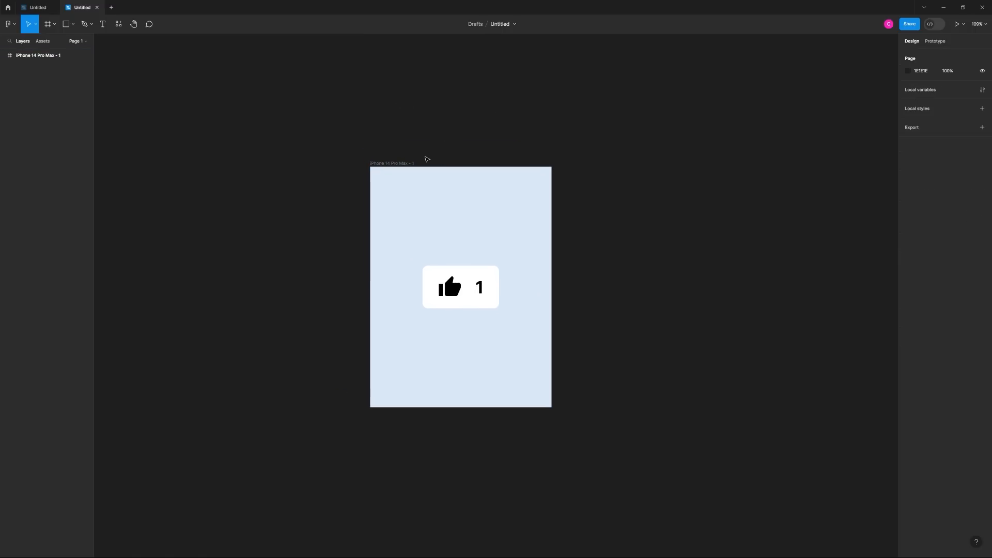
click(464, 274)
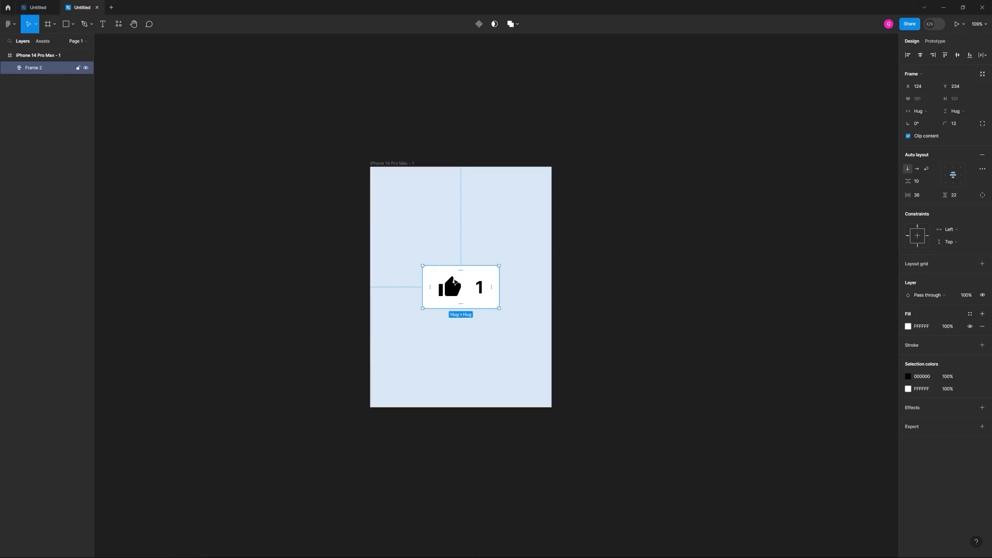
click(476, 139)
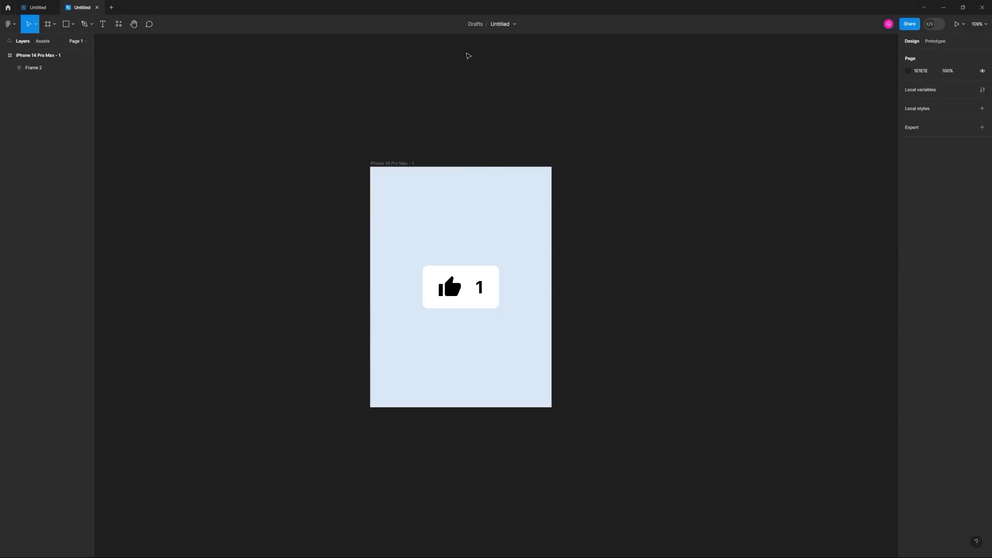
click(445, 278)
click(479, 26)
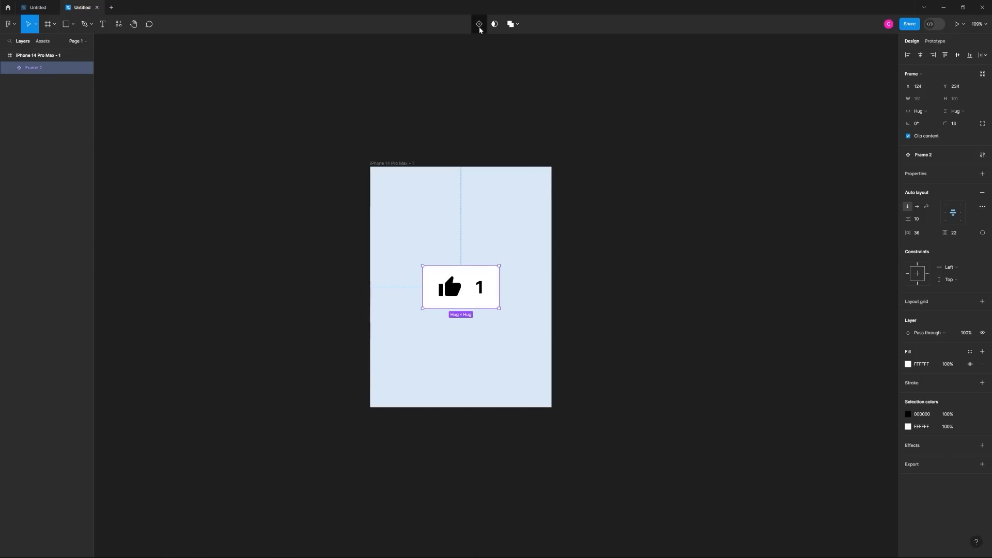
click(477, 26)
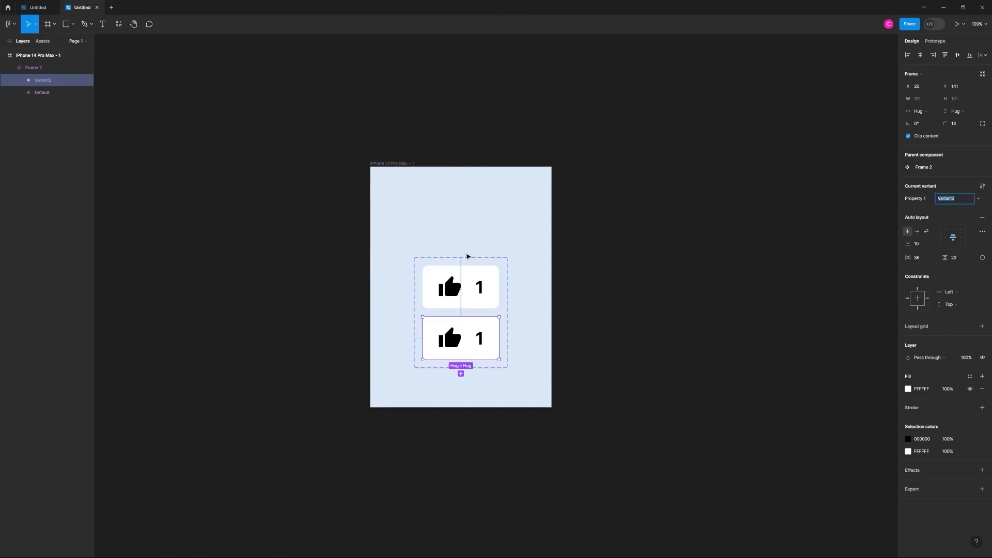
click(470, 207)
- Draw a separate frame on the empty canvas outside the phone frame and move the like button component set into it
scroll(472, 207, up, 2)
scroll(471, 207, left, 1)
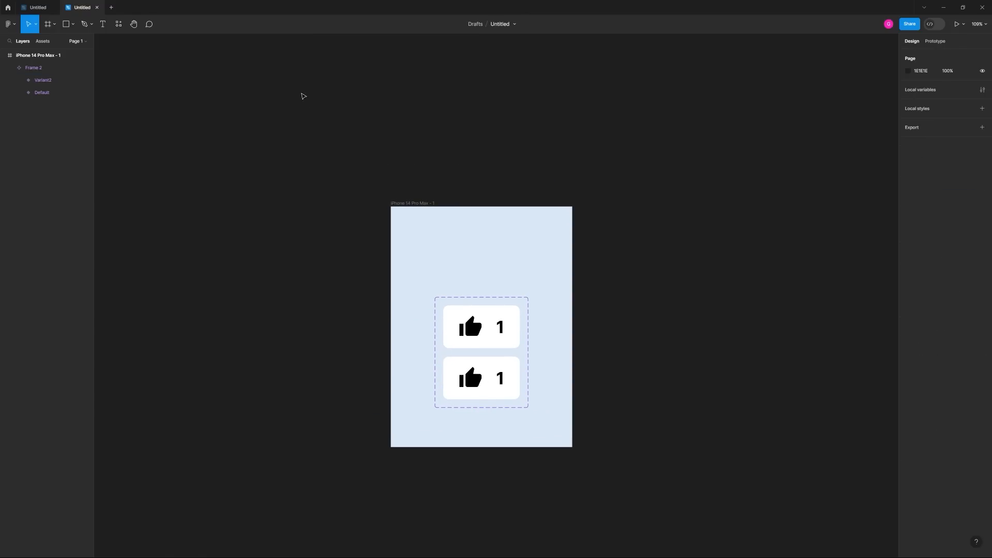
key(r)
key(f)
mouse_move(257, 73)
mouse_down()
mouse_move(383, 161)
mouse_move(362, 186)
mouse_move(381, 180)
mouse_up()
drag(464, 299, 289, 82)
scroll(270, 67, down, 1)
drag(386, 178, 392, 210)
click(414, 188)
drag(439, 171, 469, 200)
scroll(330, 159, up, 5)
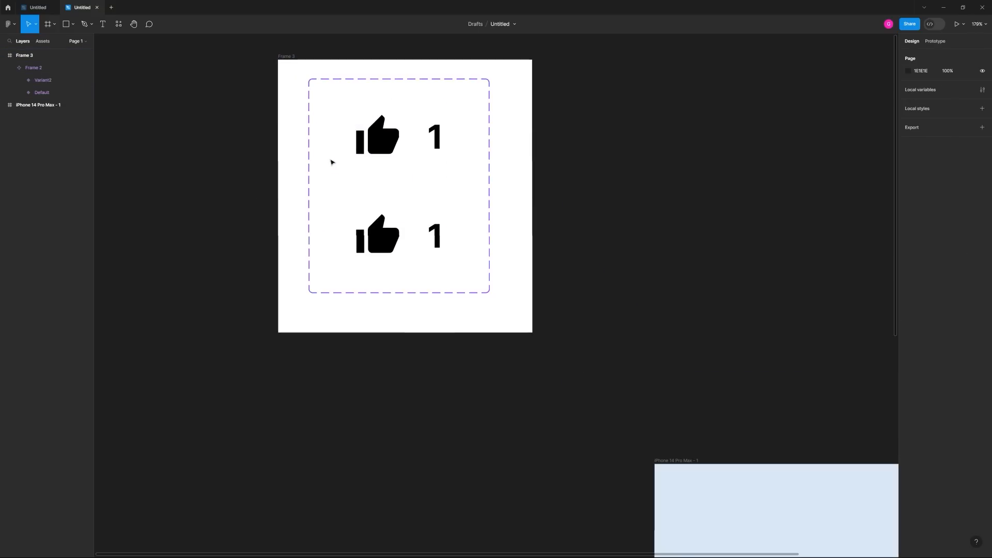
- Recolour the thumbs-up icon in the second variant to blue 006DD3
click(388, 226)
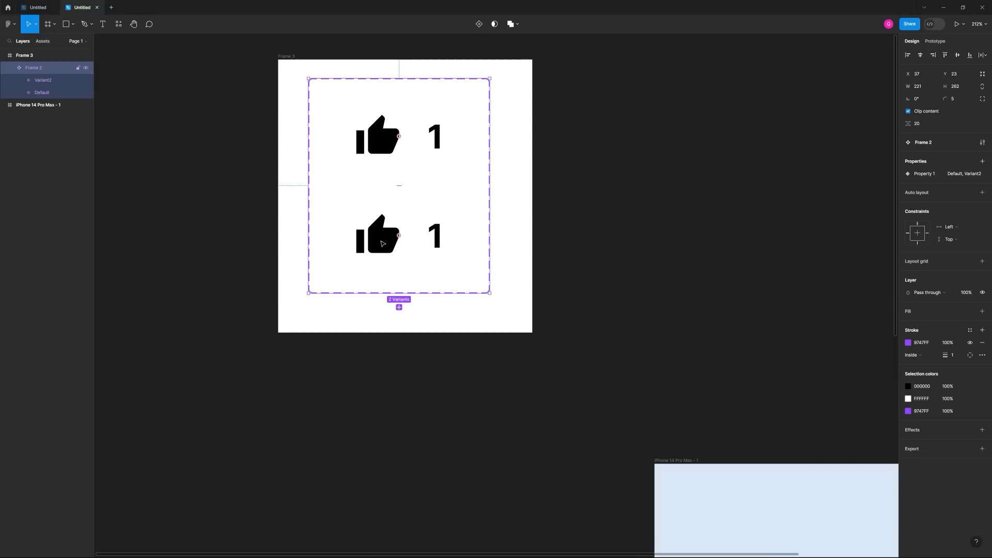
click(388, 244)
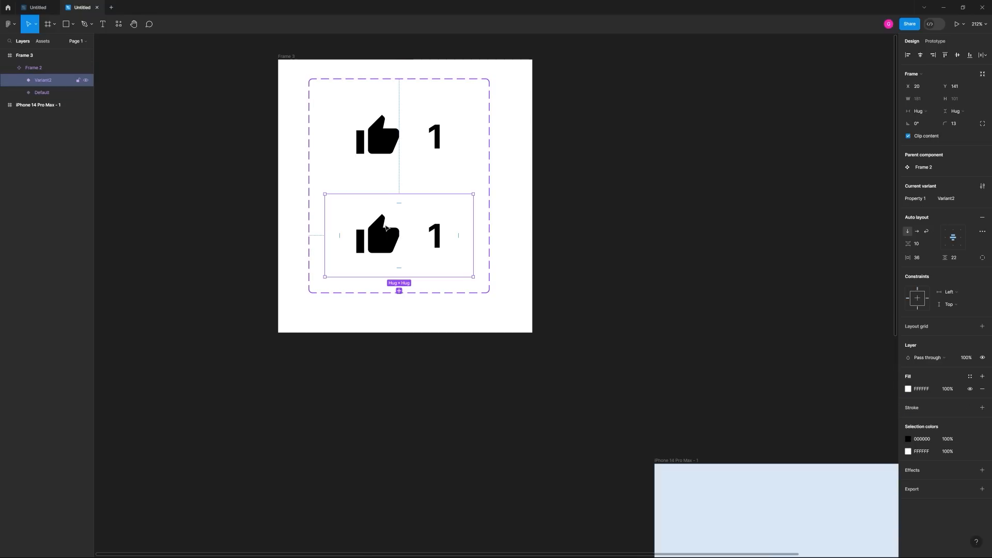
click(384, 130)
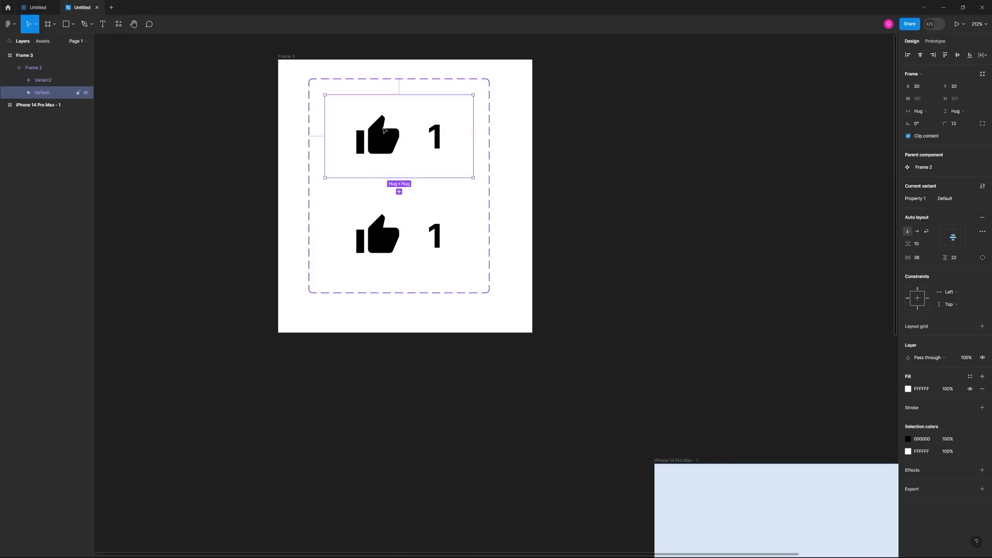
click(383, 240)
double_click(385, 243)
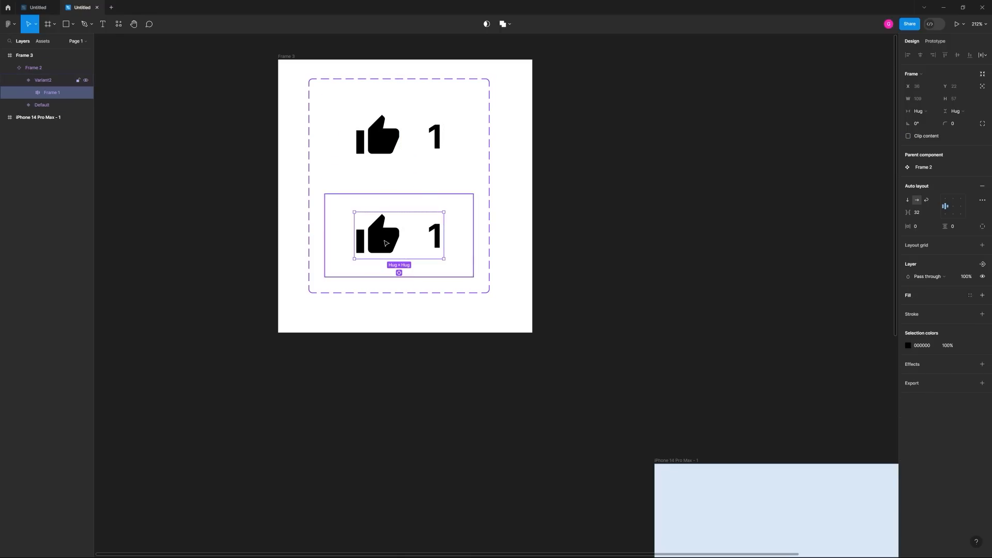
double_click(391, 232)
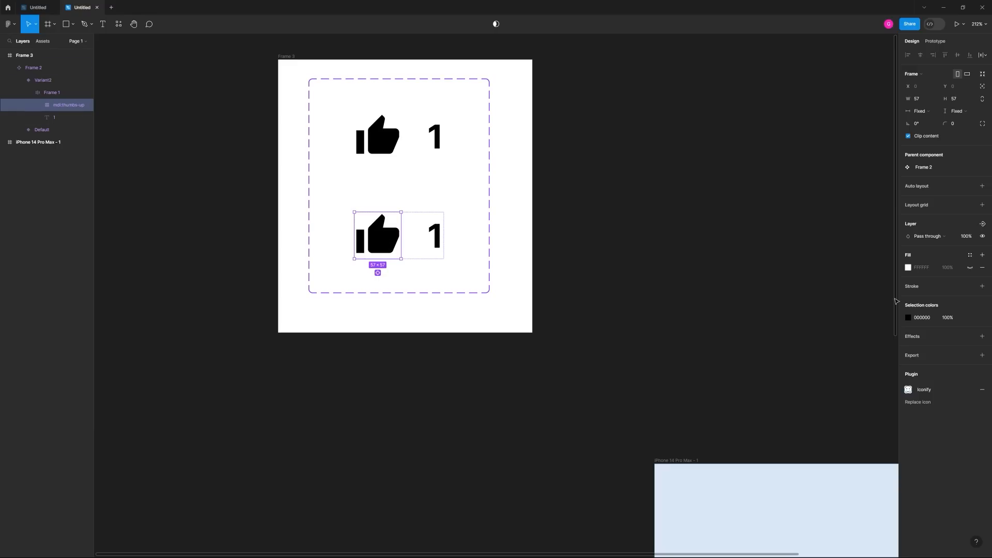
click(909, 317)
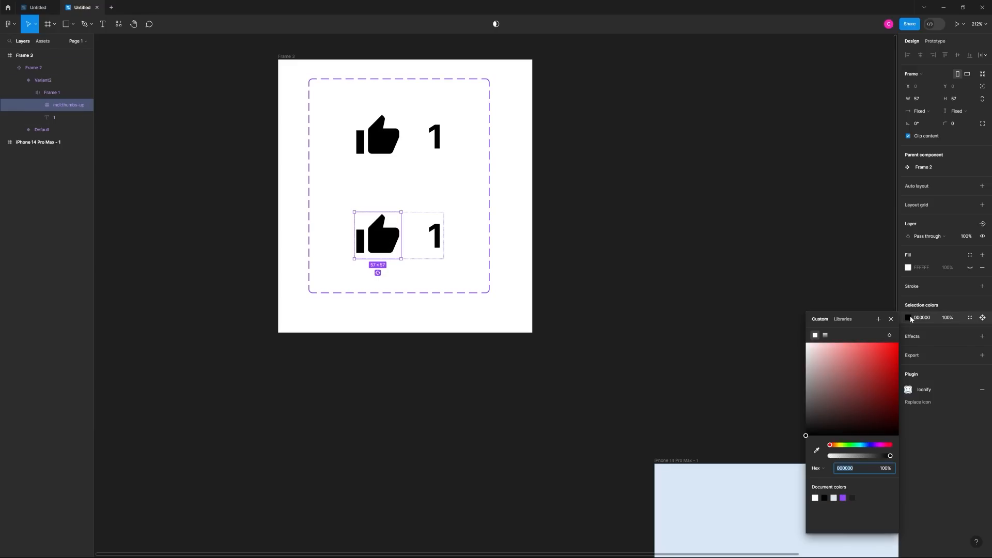
click(816, 450)
click(718, 481)
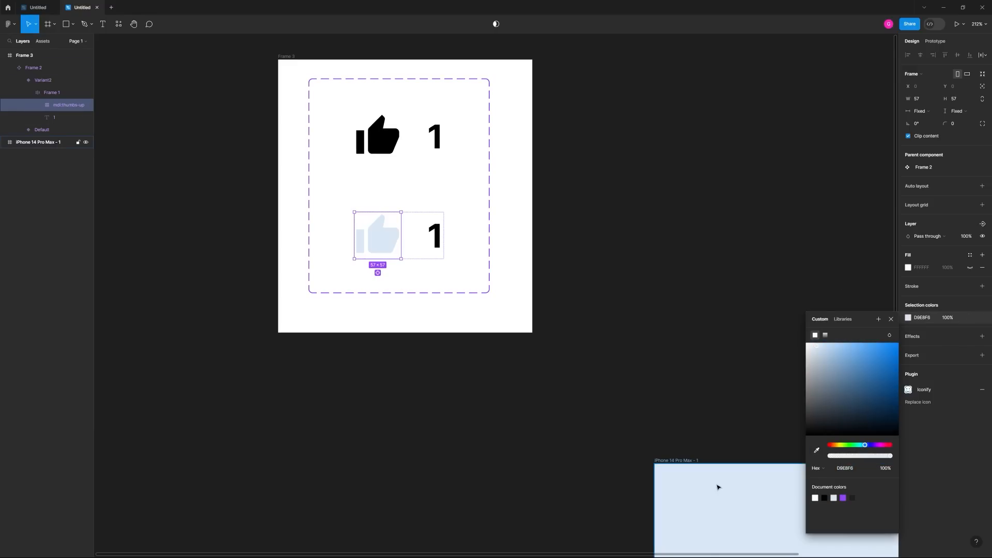
drag(879, 385, 906, 364)
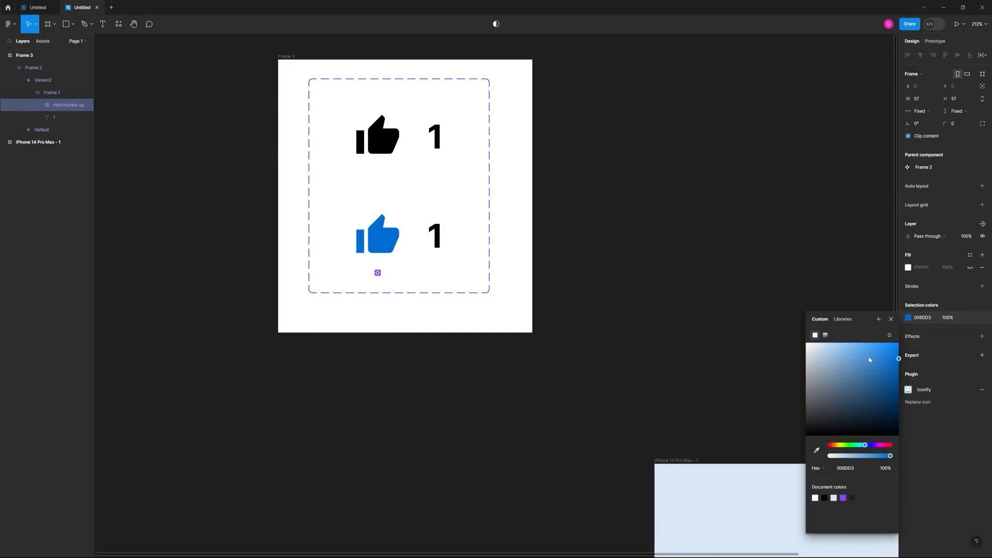
click(732, 286)
- Place an instance of the like button component at the centre of the iPhone 14 Pro Max - 1 frame
scroll(627, 257, down, 5)
drag(627, 257, 410, 198)
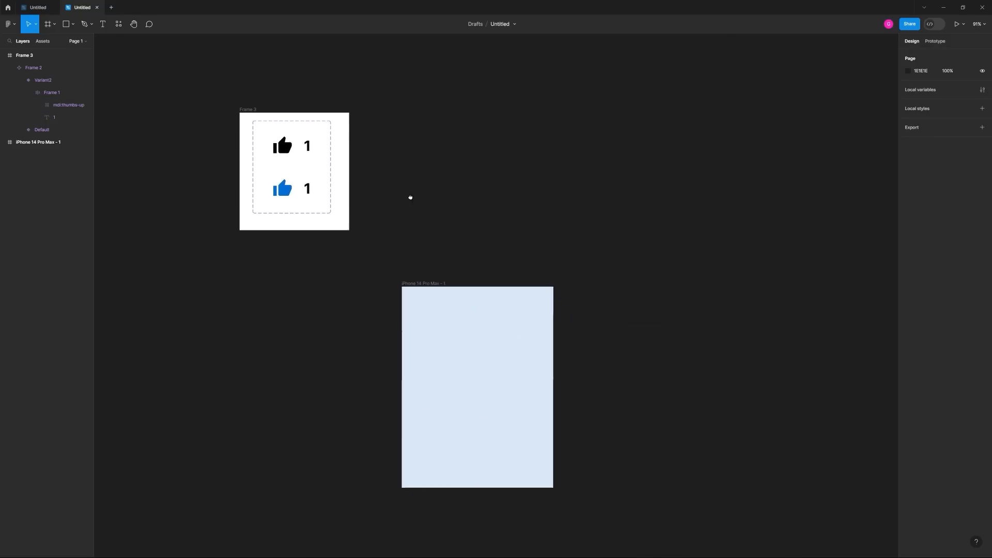
click(43, 42)
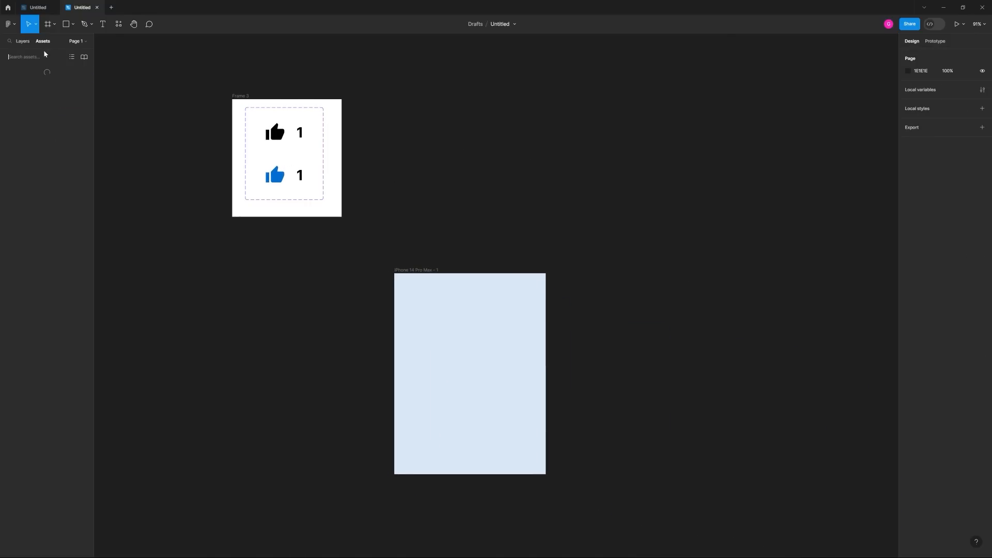
click(17, 91)
drag(25, 119, 473, 372)
click(554, 334)
scroll(285, 193, up, 1)
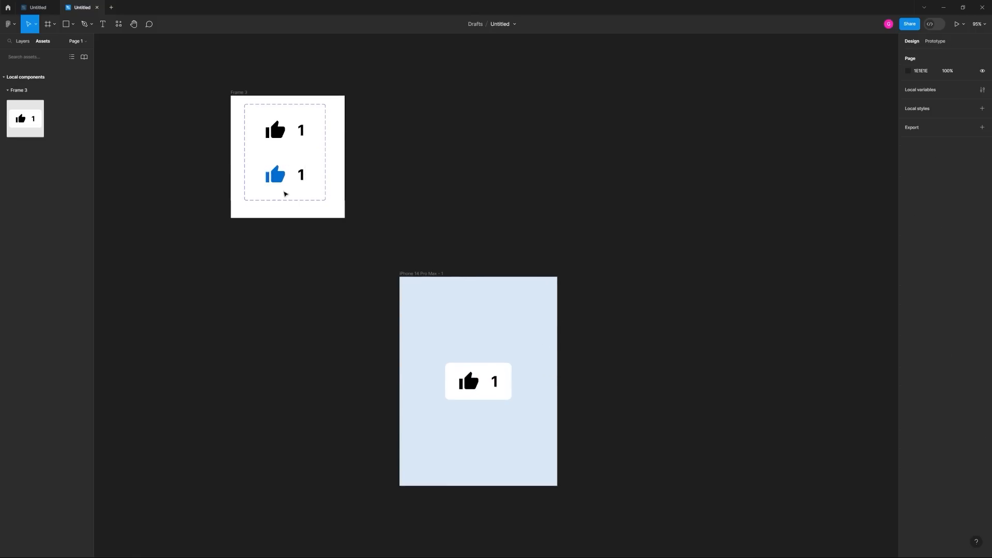
- Examine the icon and count text in the placed instance alongside the second variant of the component
ctrl+click(477, 380)
scroll(347, 237, up, 6)
drag(386, 188, 479, 270)
scroll(358, 241, up, 3)
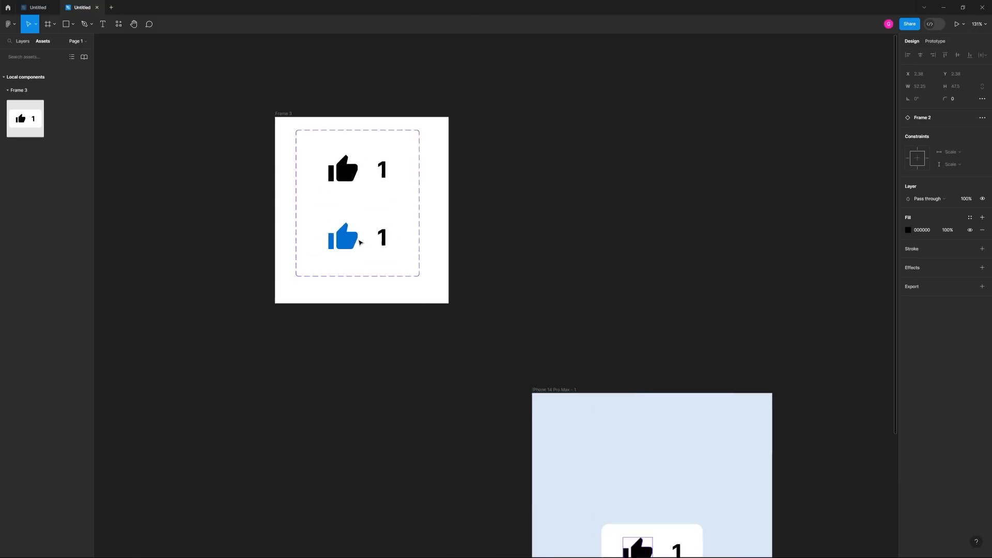
scroll(583, 222, down, 4)
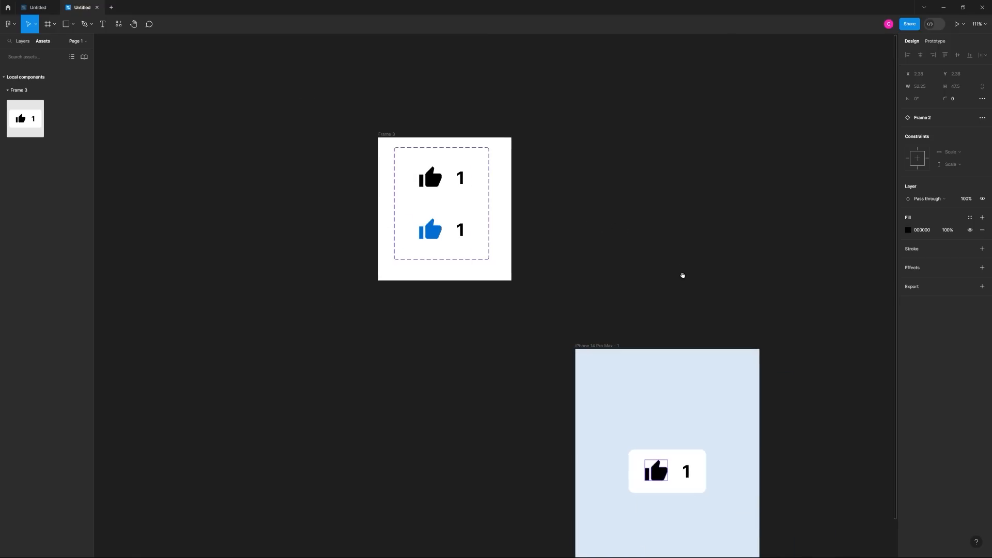
drag(682, 275, 528, 192)
click(541, 384)
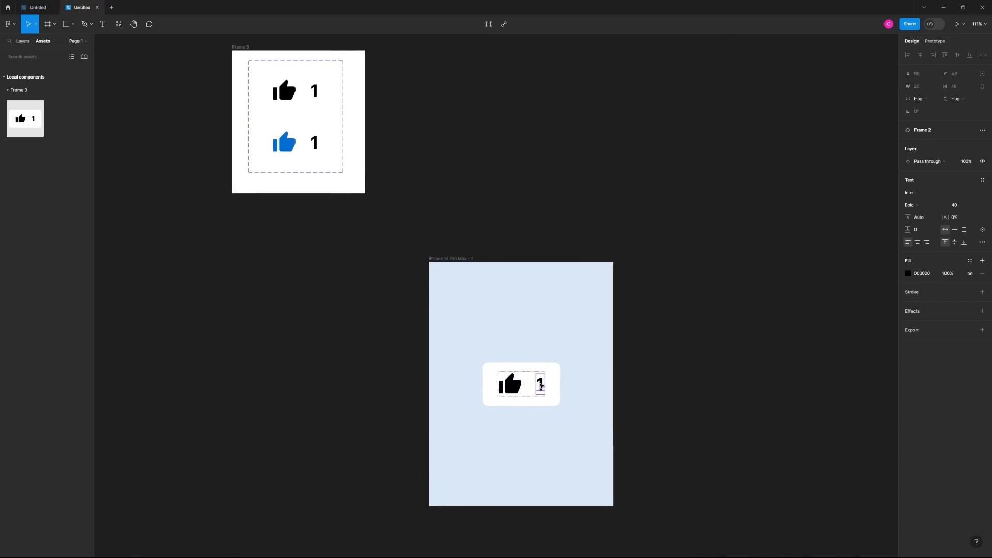
click(318, 147)
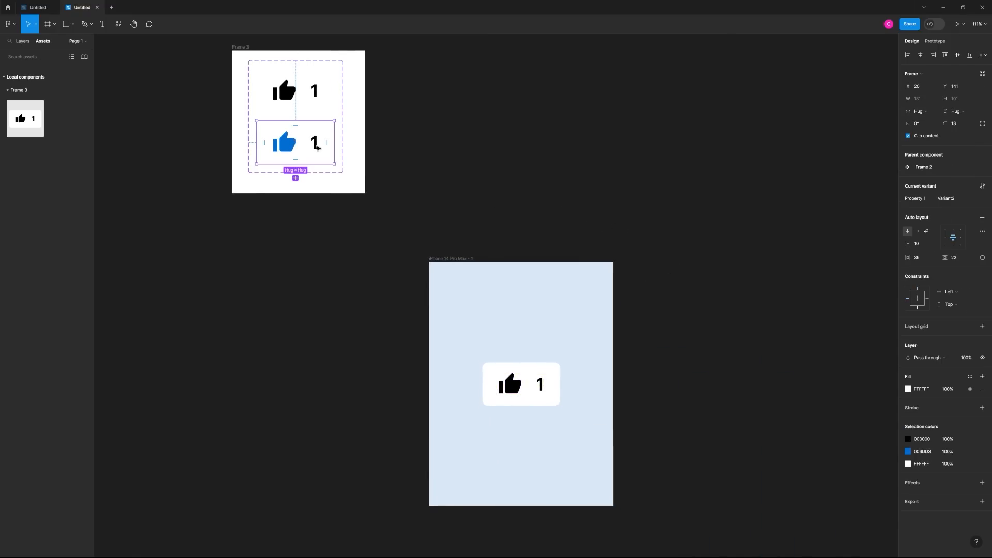
click(317, 146)
click(488, 134)
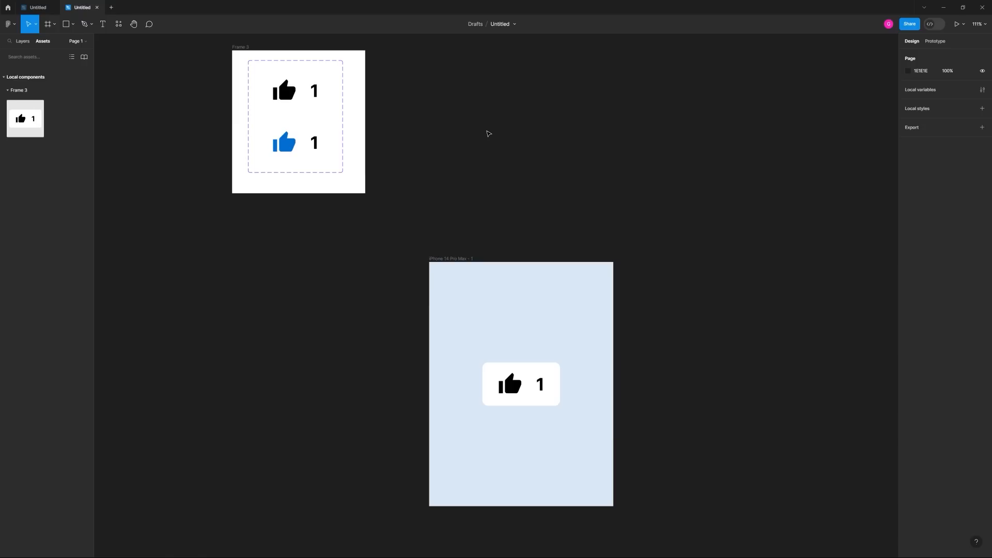
- Open the file's local variables with nothing selected on the page
scroll(611, 162, right, 2)
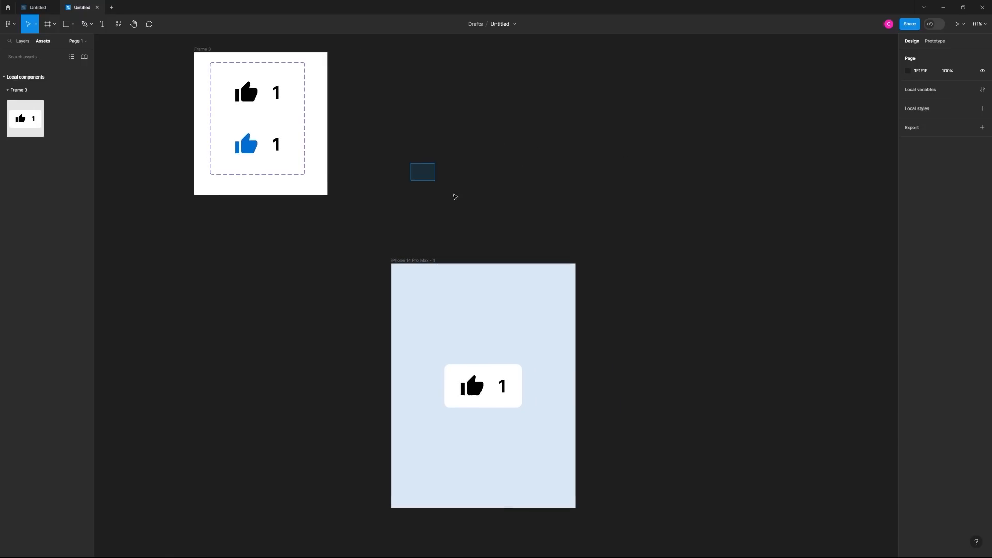
drag(492, 123, 626, 136)
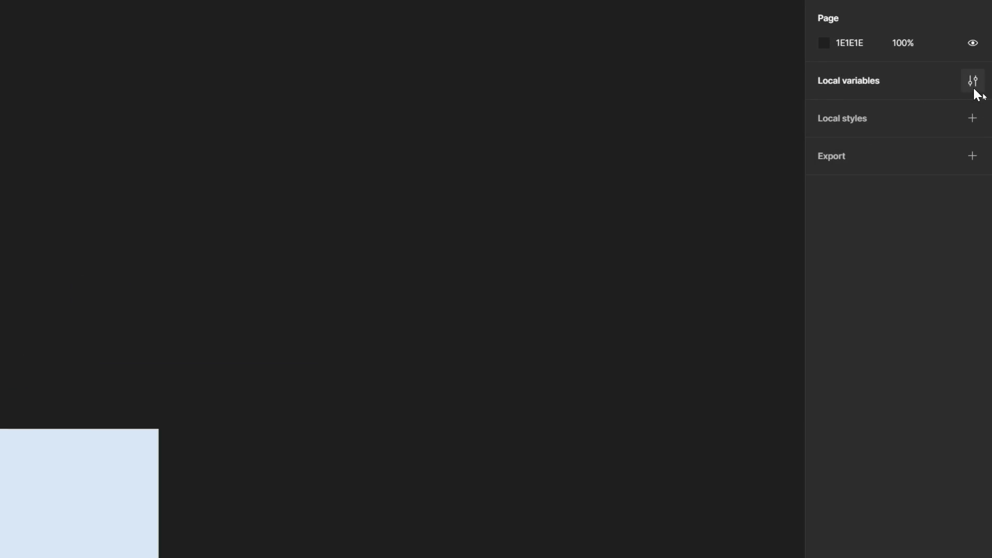
click(980, 88)
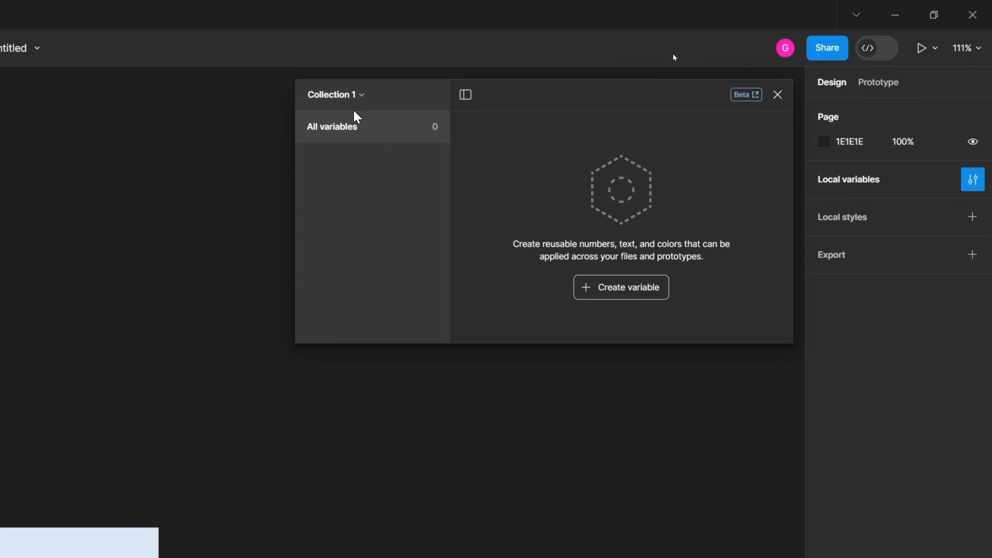
- Create a number variable named LikeCount in Collection 1
click(360, 96)
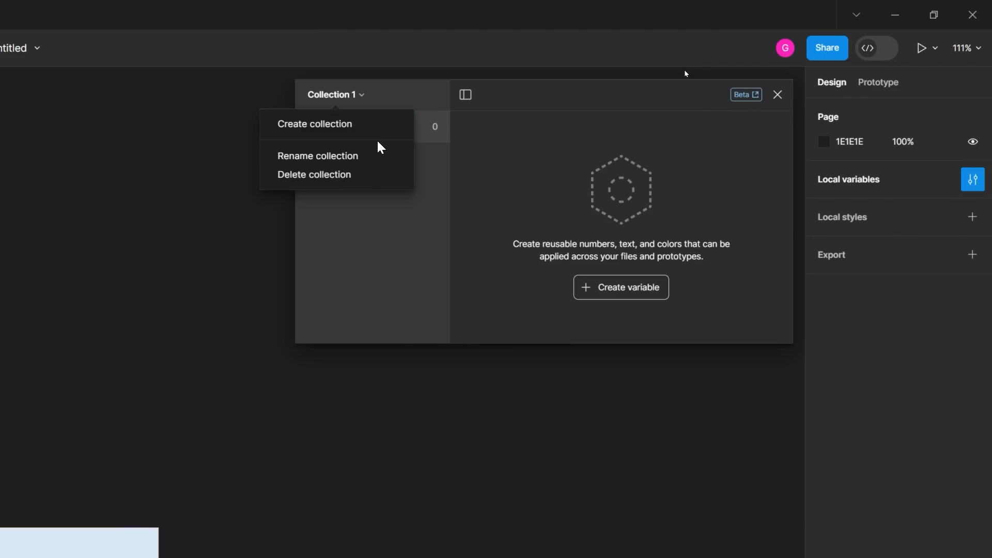
click(416, 206)
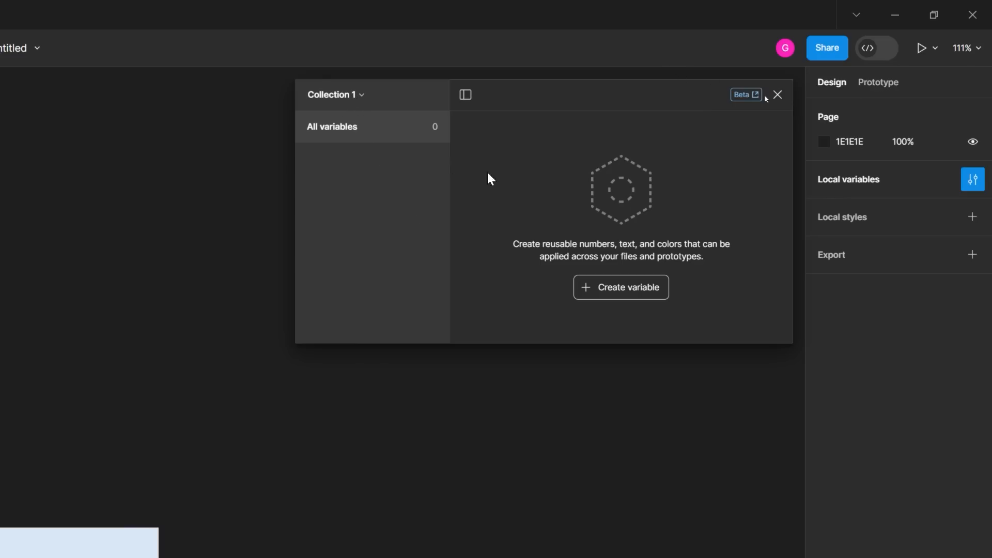
click(636, 295)
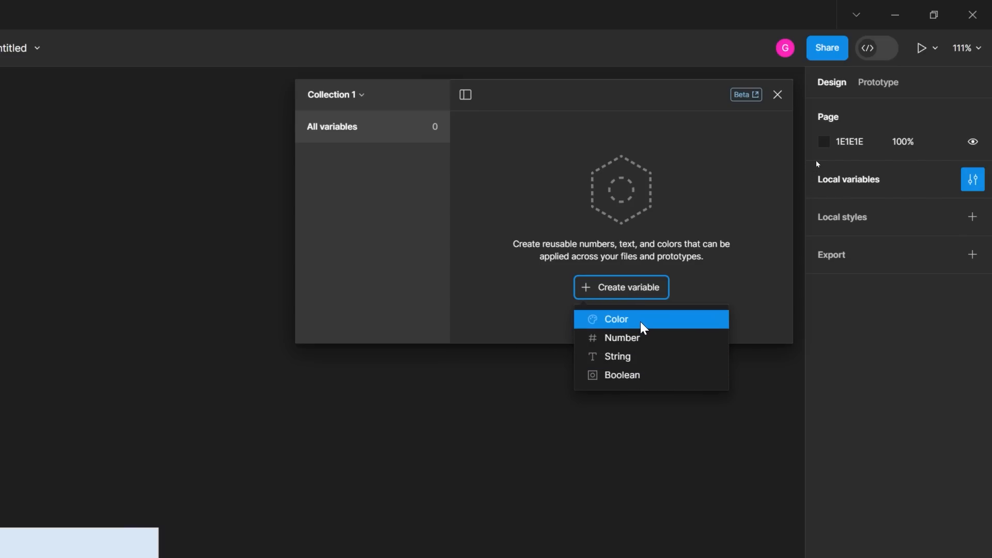
click(637, 339)
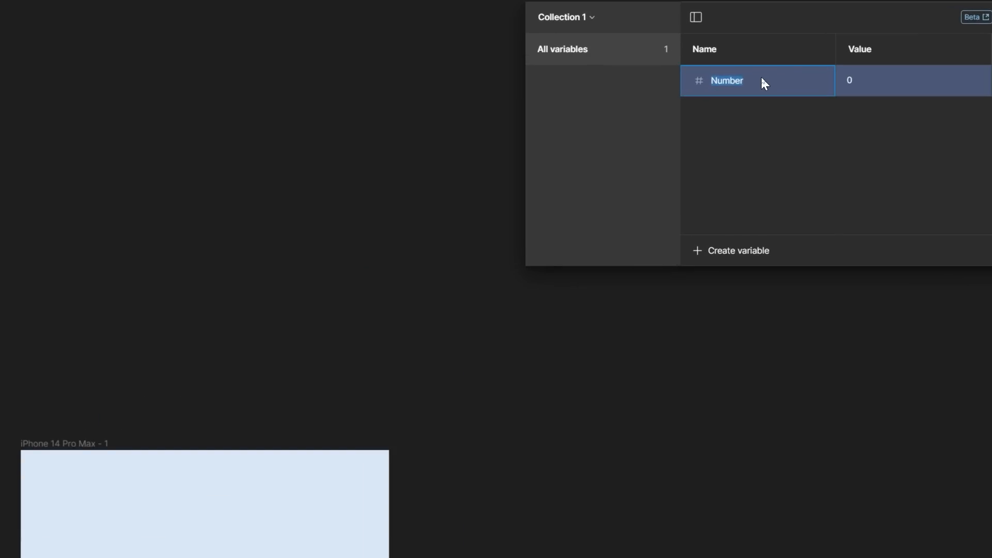
text(LikeCount)
key(Return)
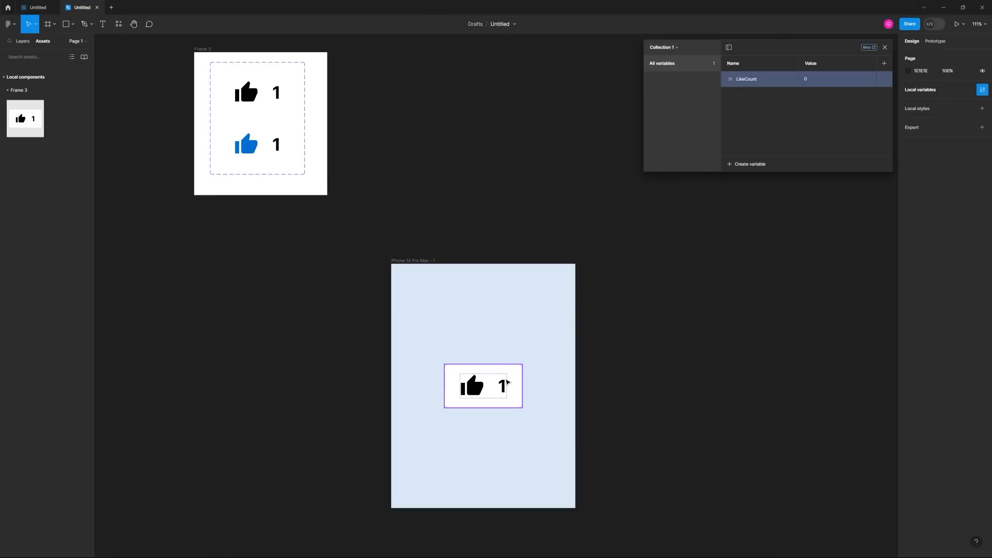
- Bind the count text in both like button variants to the LikeCount variable
click(508, 383)
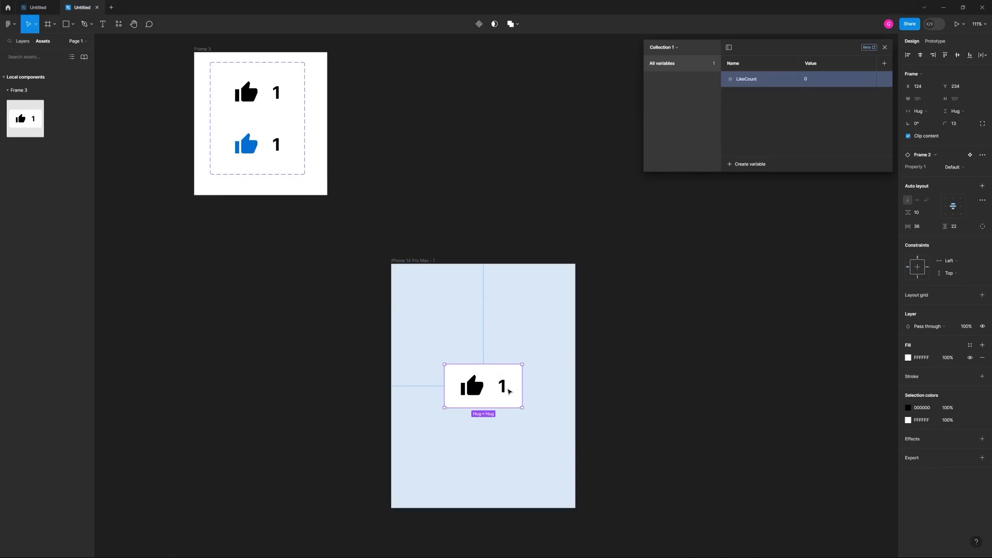
ctrl+click(276, 95)
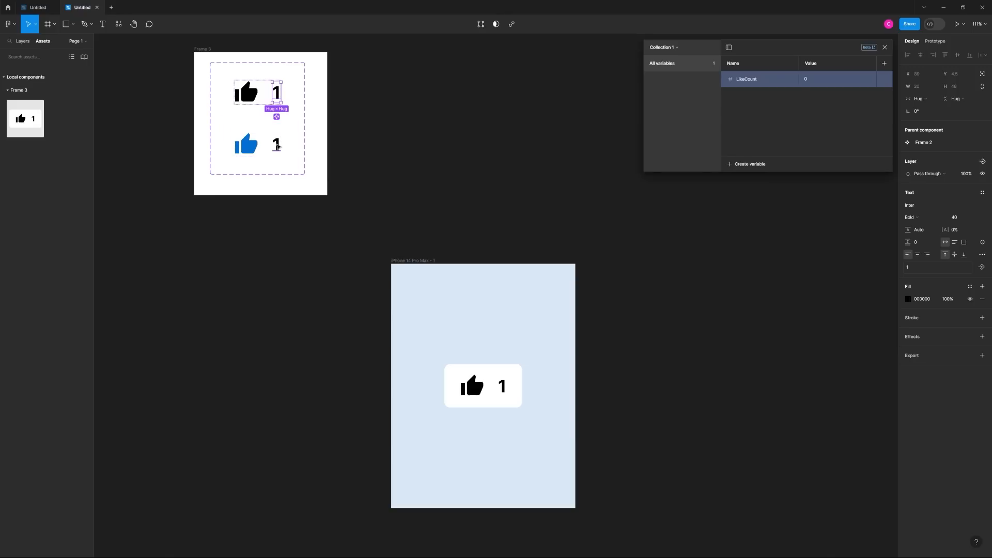
shift+click(277, 147)
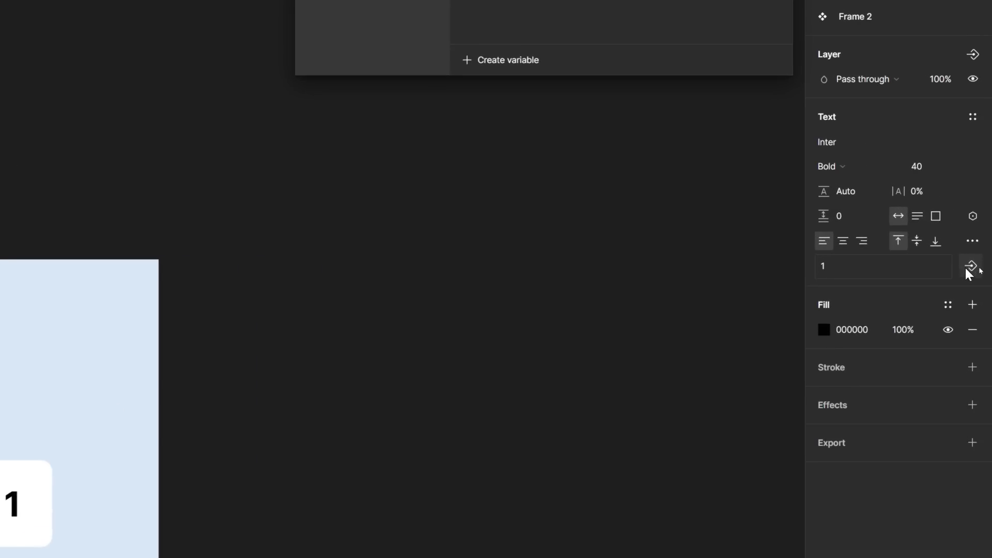
click(979, 221)
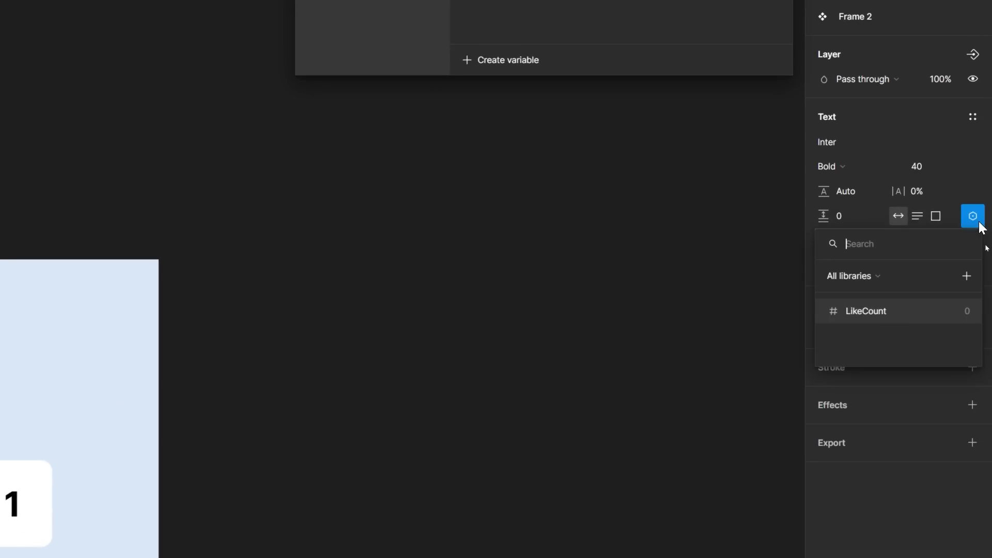
click(873, 311)
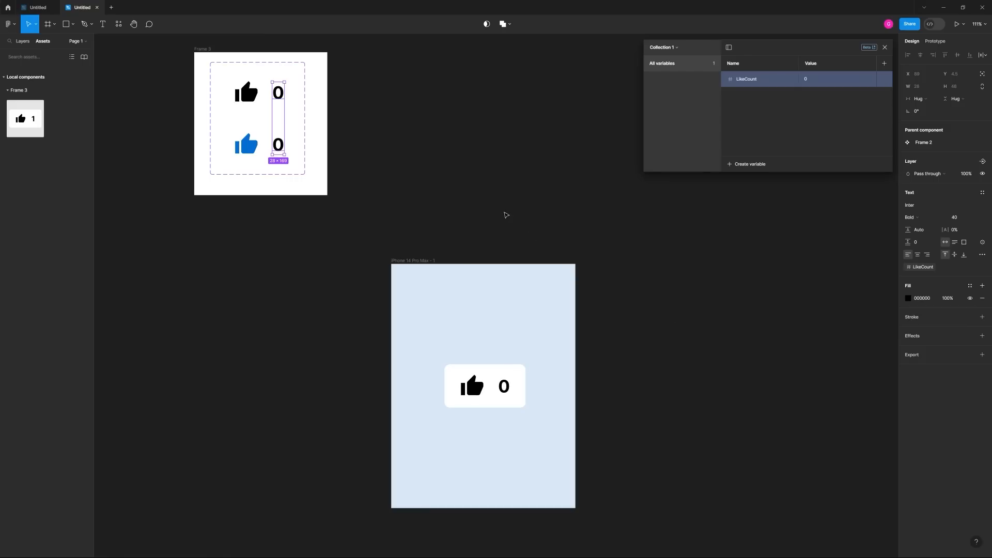
- Set the LikeCount variable's value to 12 to test the text binding, and set it back to 0
click(811, 84)
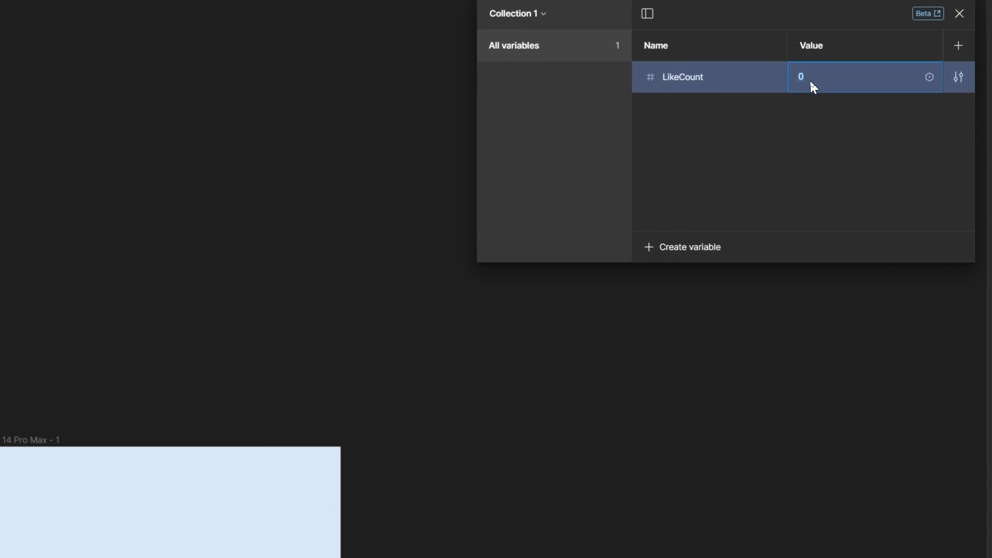
text(12)
key(Return)
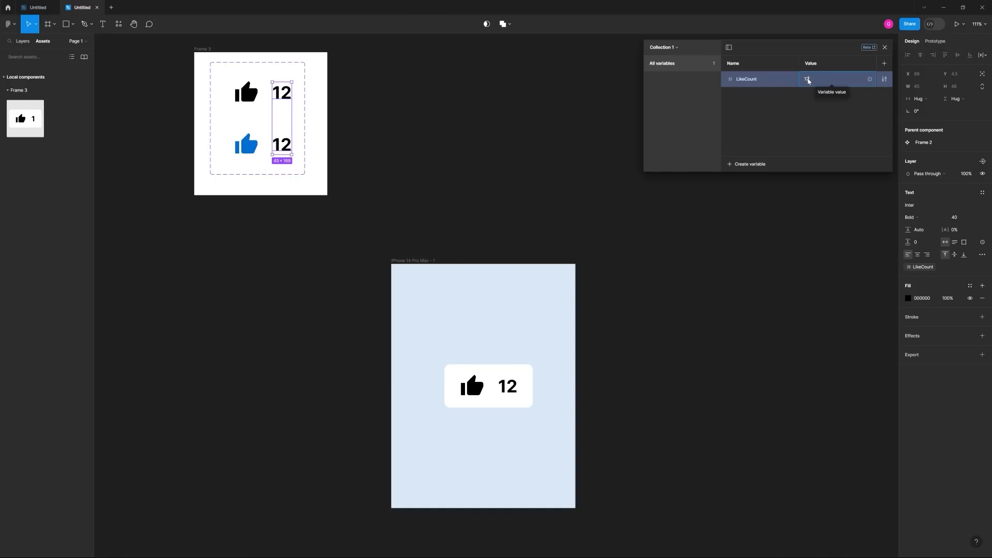
text(0)
key(Return)
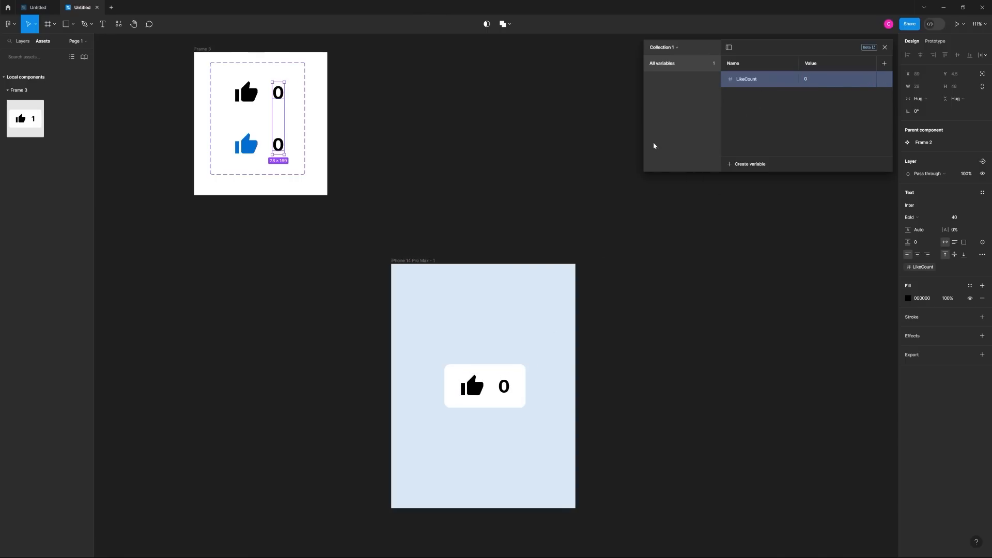
click(543, 158)
scroll(360, 176, left, 2)
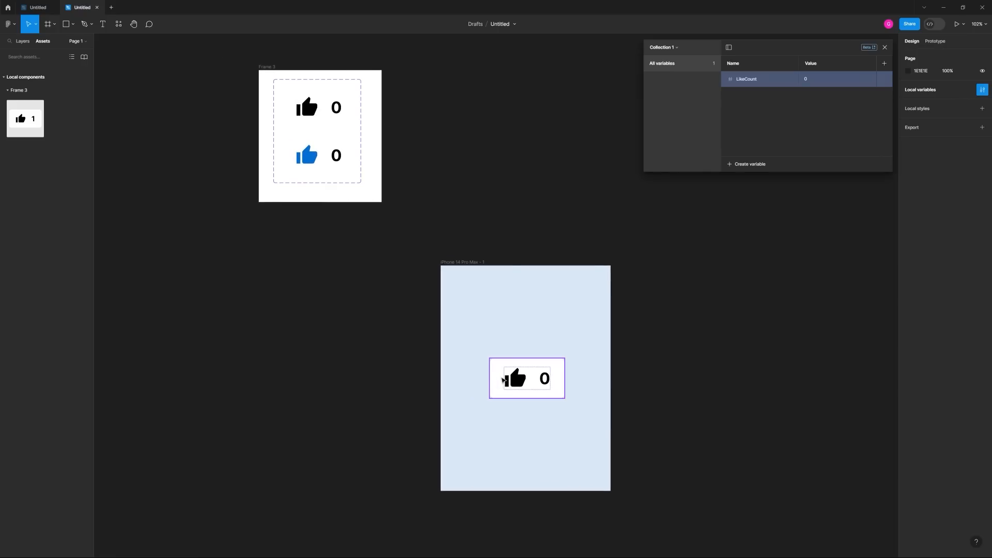
click(516, 383)
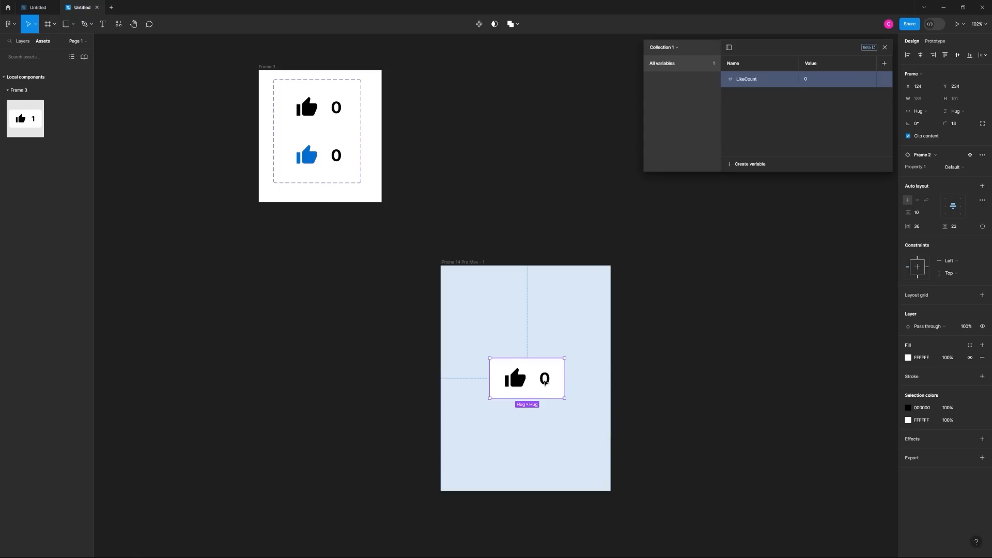
click(666, 358)
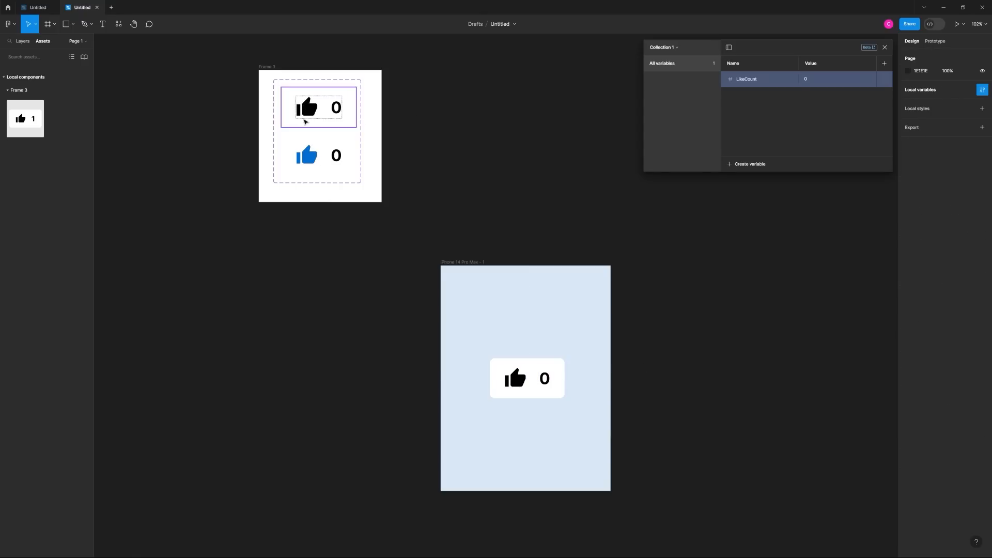
- Close the variables window and connect the black-icon variant to the blue one with an instant on-click Change to Variant2 interaction
ctrl+scroll(304, 111, up, 5)
click(928, 43)
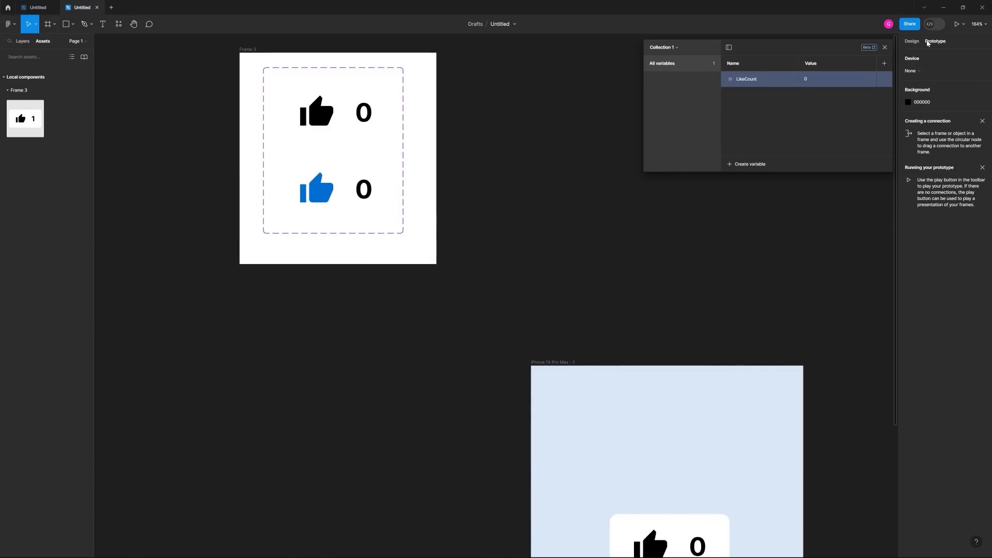
click(870, 48)
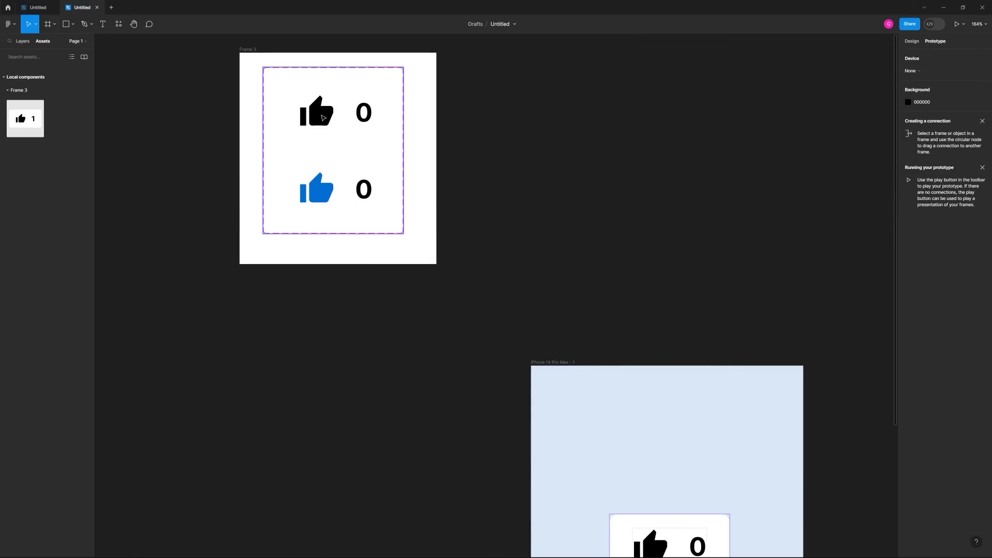
click(318, 130)
click(318, 129)
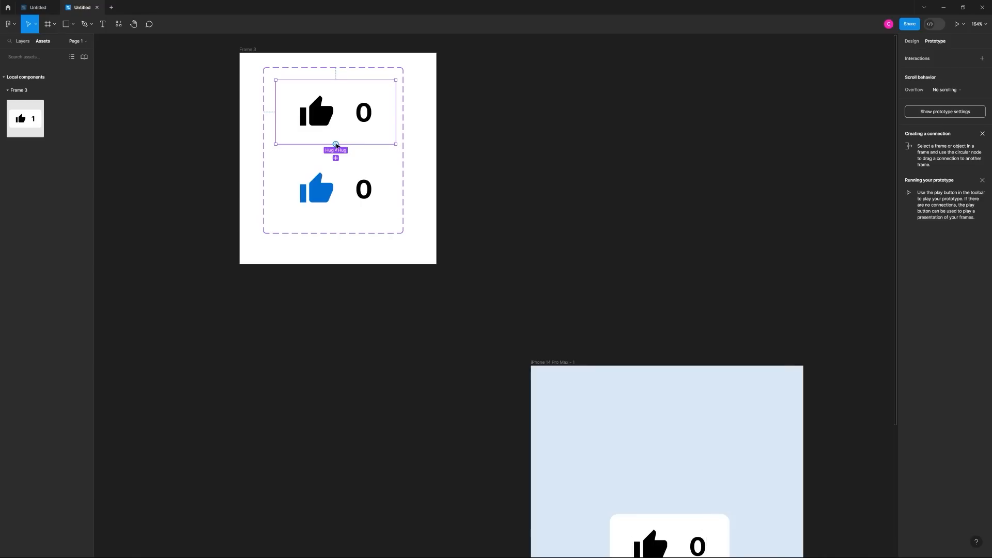
drag(336, 145, 341, 189)
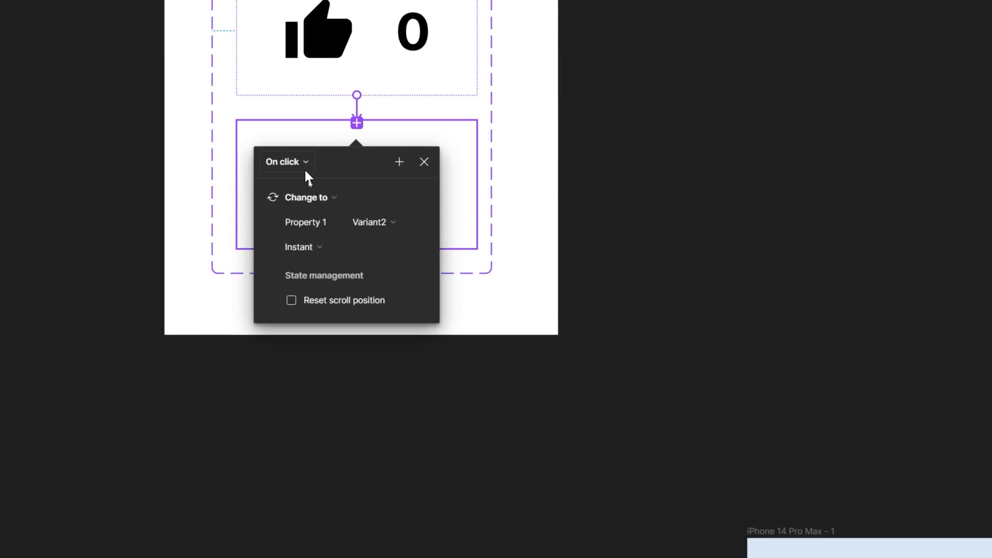
- Move the file from drafts into a team's Team project to enable advanced prototyping features
click(399, 163)
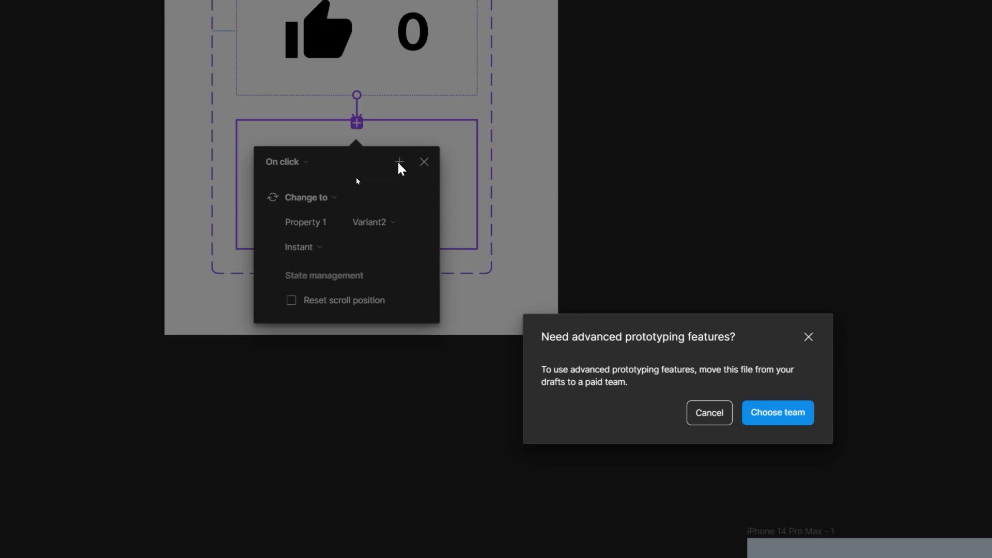
click(796, 418)
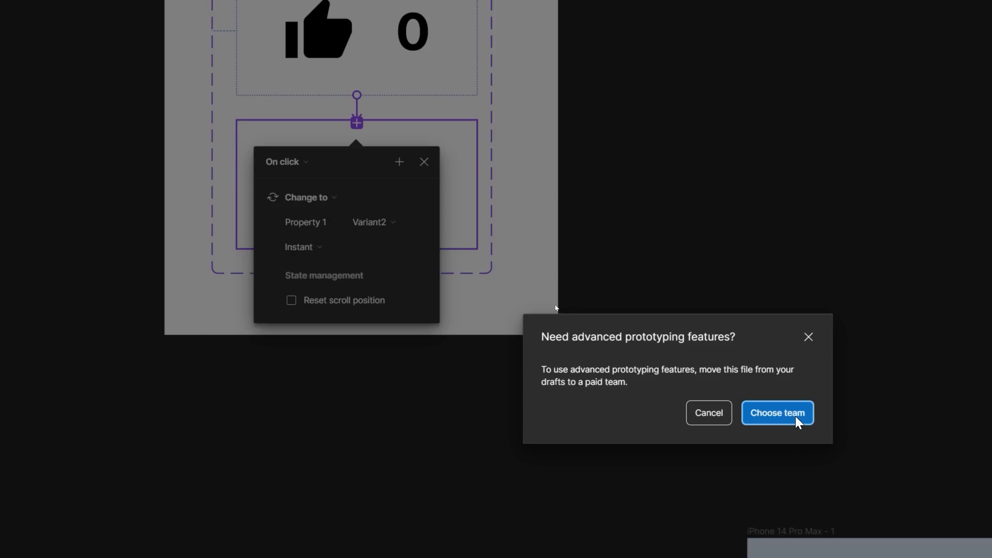
click(632, 242)
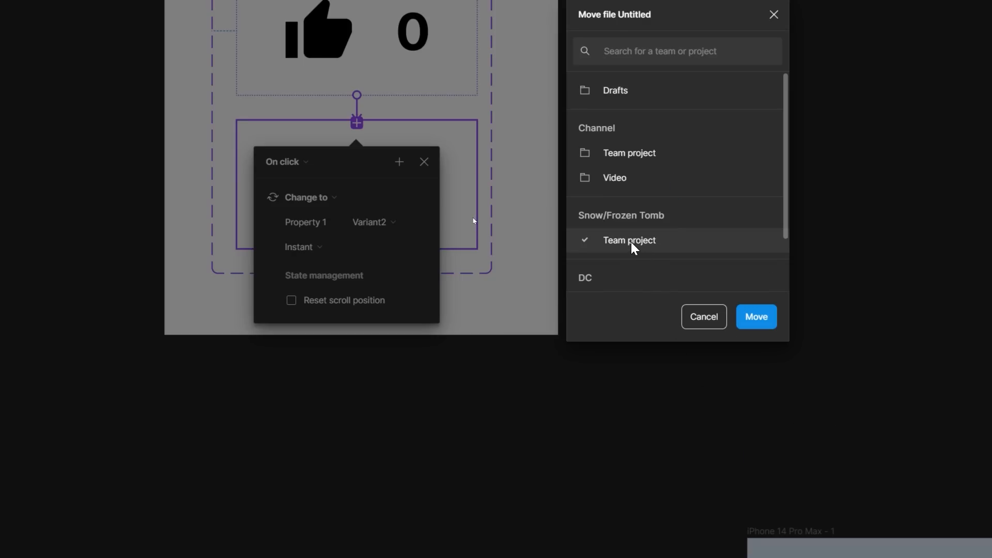
scroll(651, 271, down, 2)
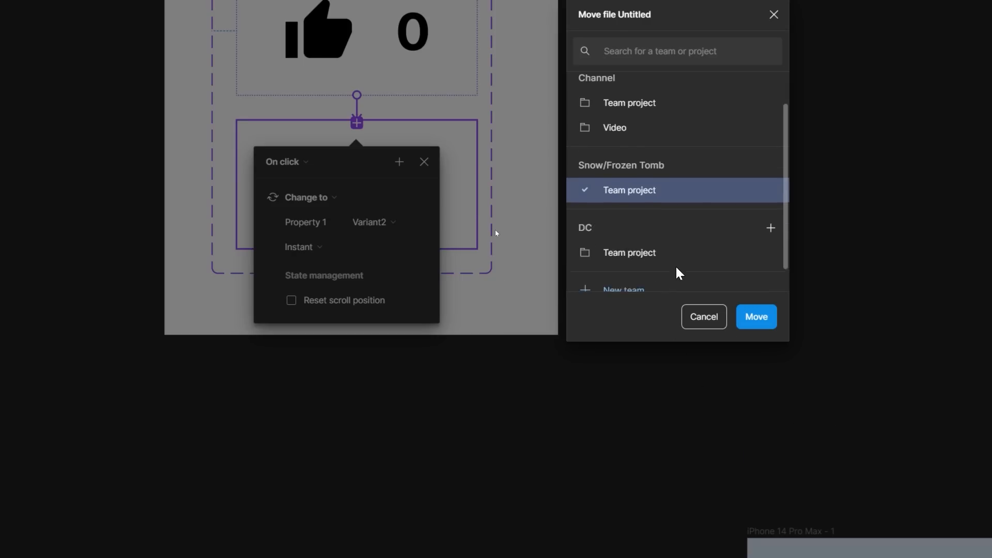
click(613, 235)
click(757, 318)
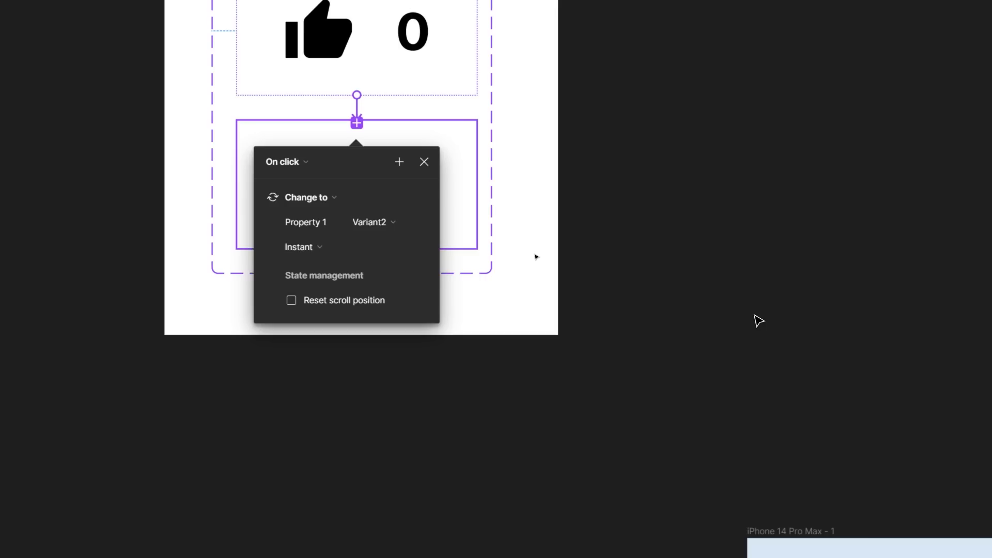
- Add a Set variable action to the on-click interaction that sets LikeCount to LikeCount + 1
click(400, 162)
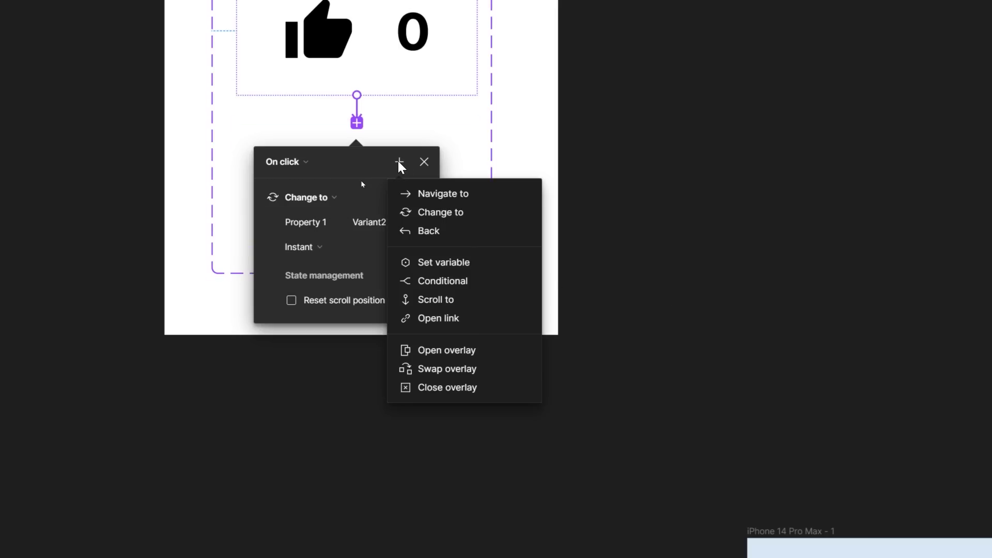
click(425, 264)
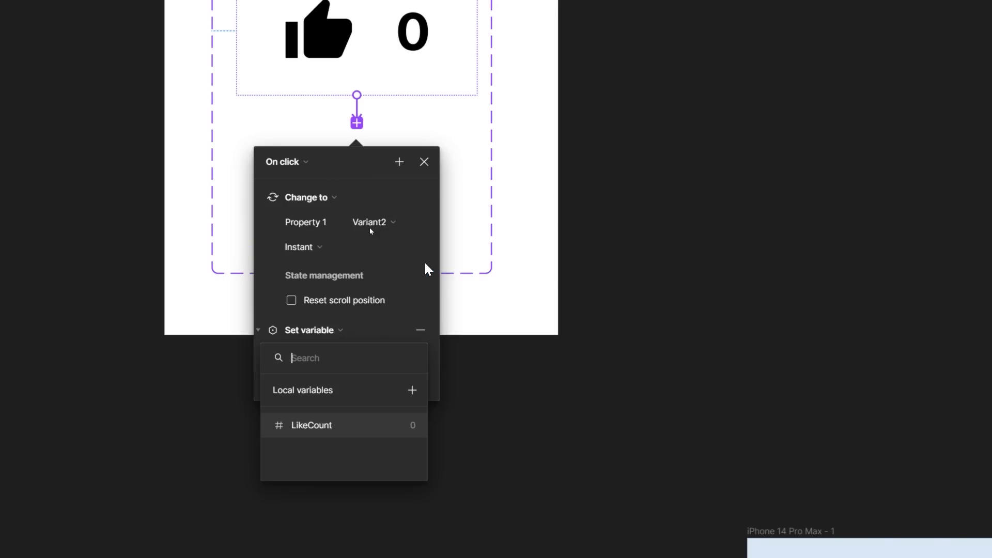
click(315, 426)
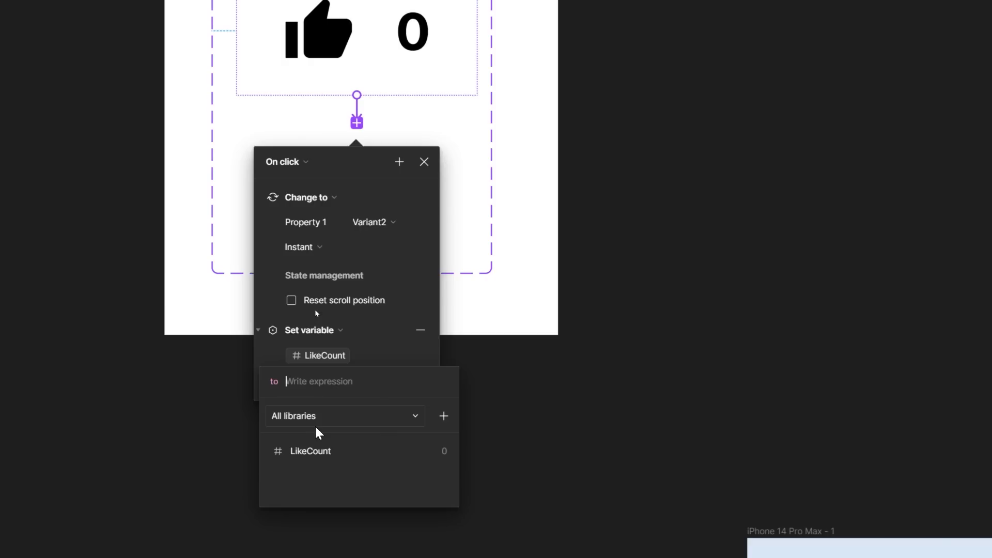
click(316, 457)
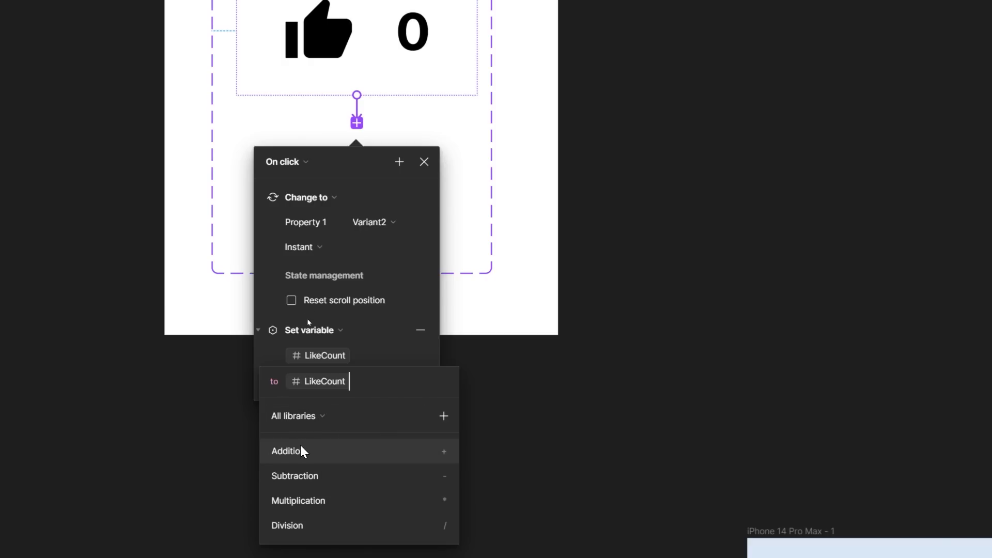
click(302, 447)
text(1)
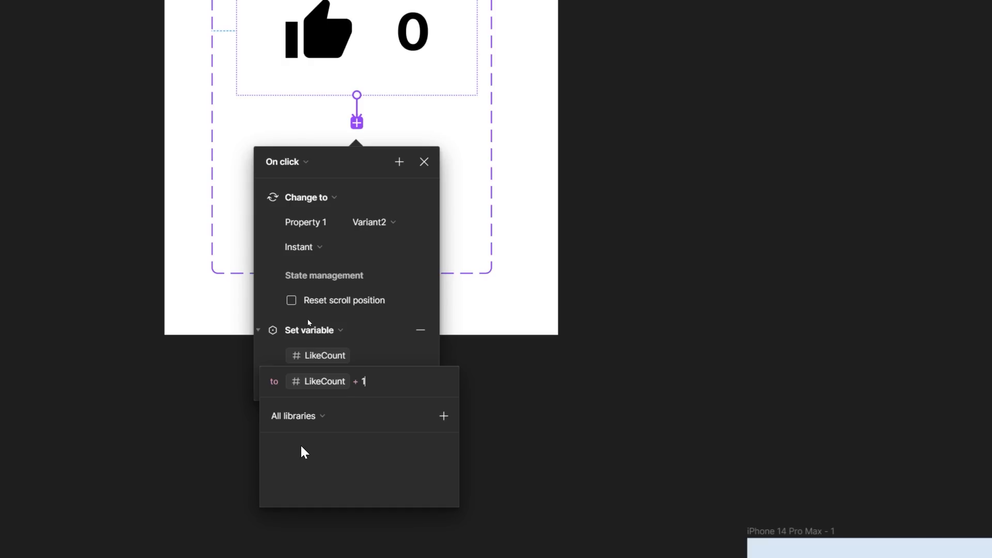
key(Return)
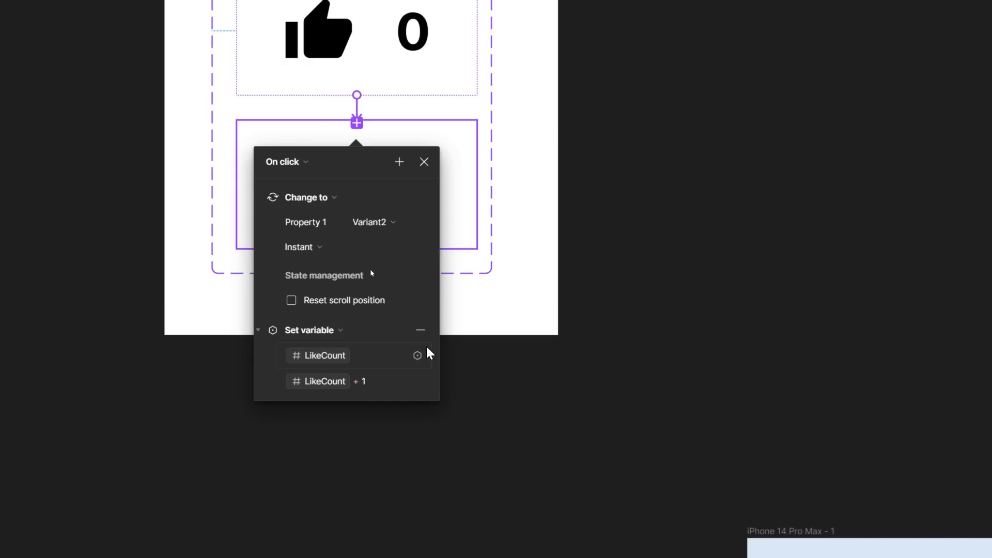
click(506, 377)
- Preview the iPhone 14 Pro Max - 1 frame as a prototype and test the like button
scroll(506, 377, down, 8)
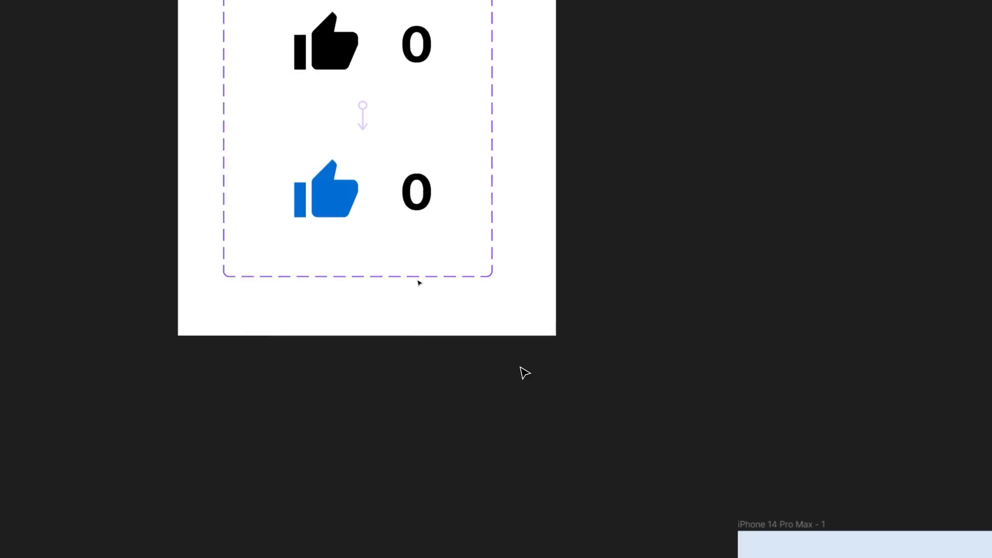
drag(646, 365, 493, 184)
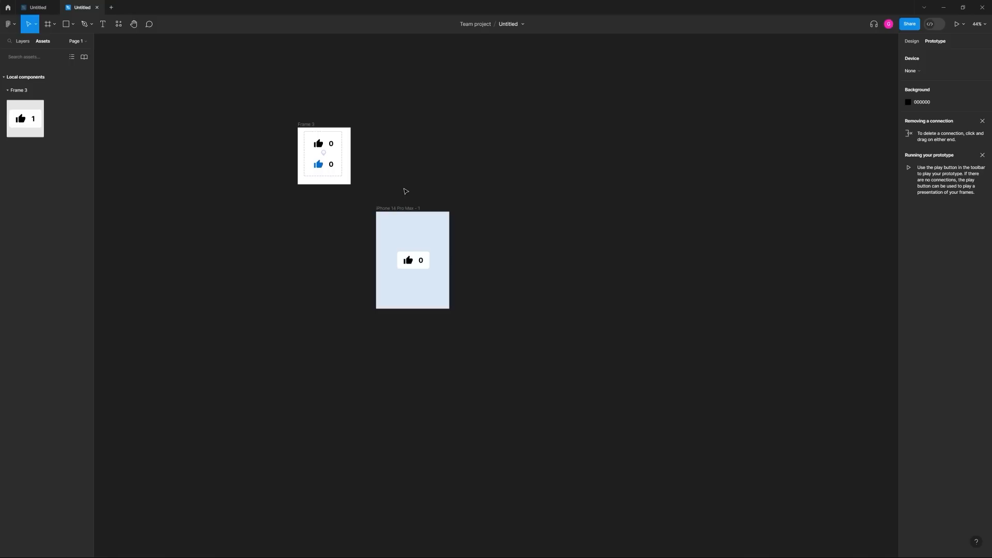
scroll(498, 190, up, 3)
click(497, 241)
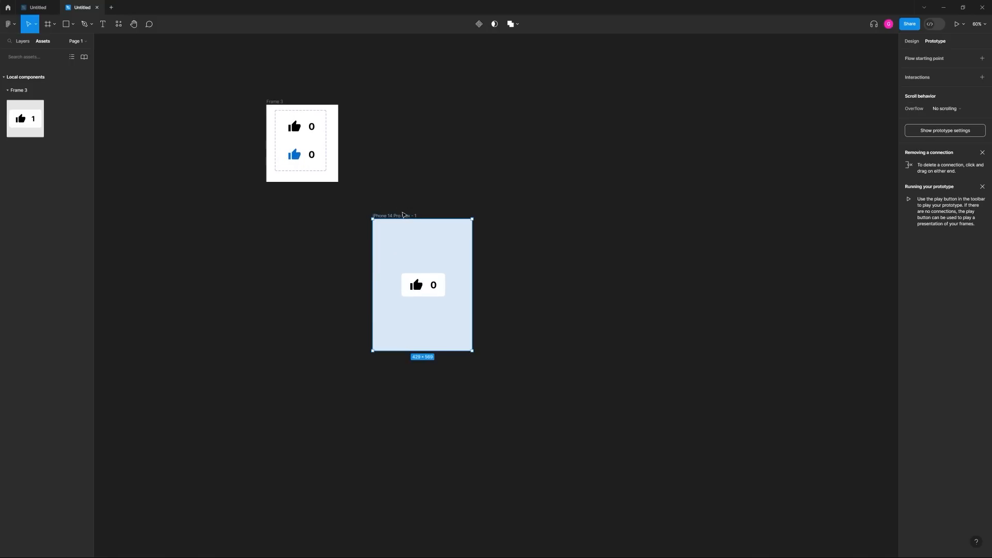
key(shift+space)
click(309, 216)
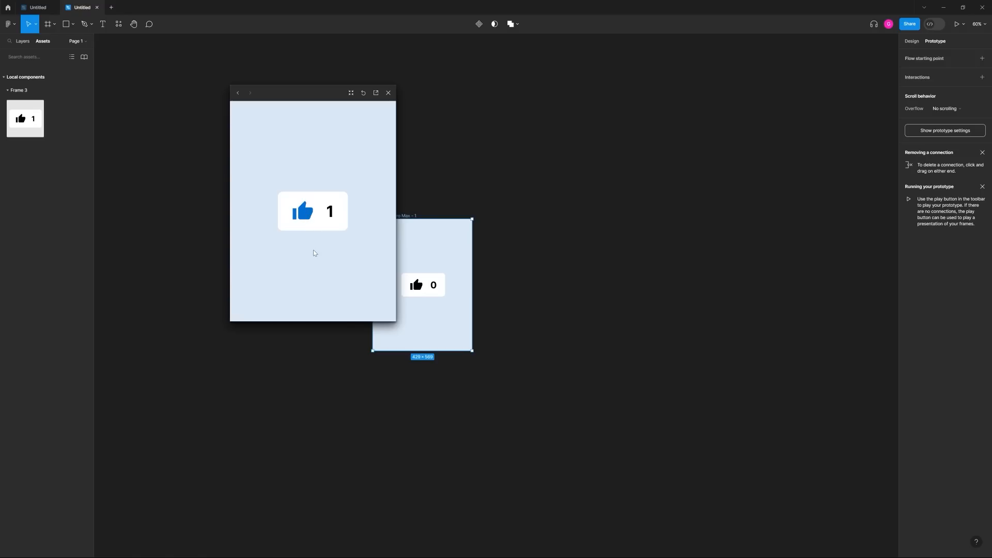
- Close the prototype preview and add a new on-click interaction to the blue-icon variant in Frame 3
click(389, 93)
click(441, 109)
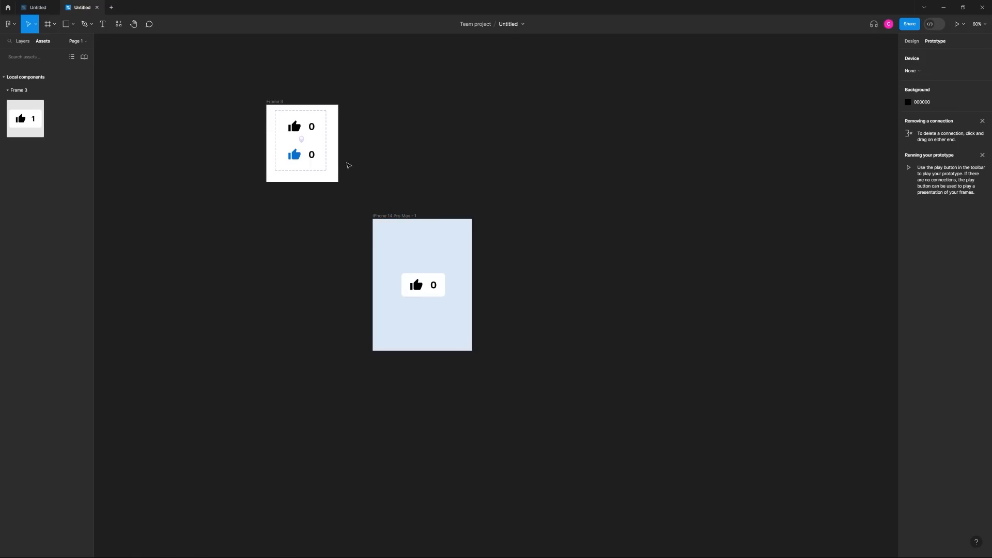
scroll(312, 168, up, 5)
scroll(294, 149, up, 6)
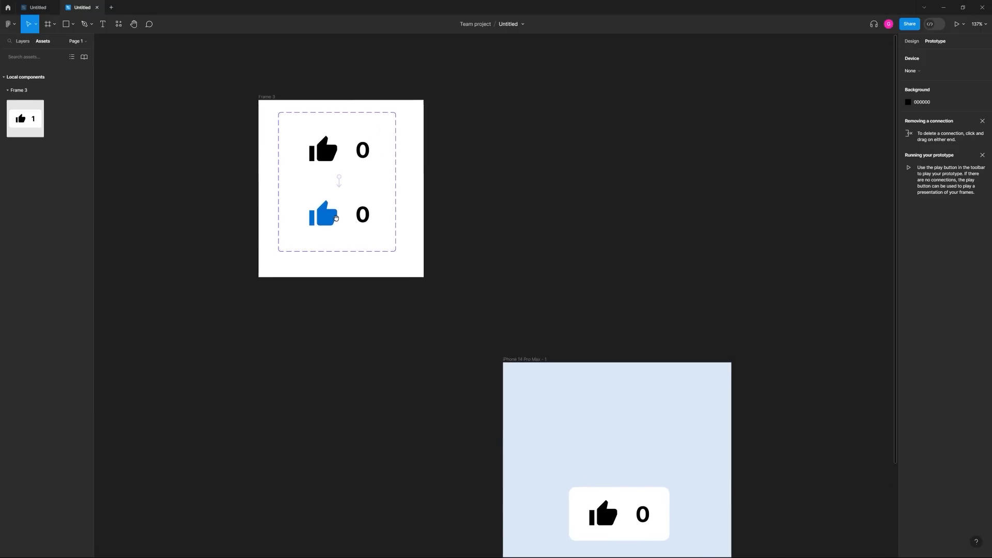
click(288, 140)
click(345, 227)
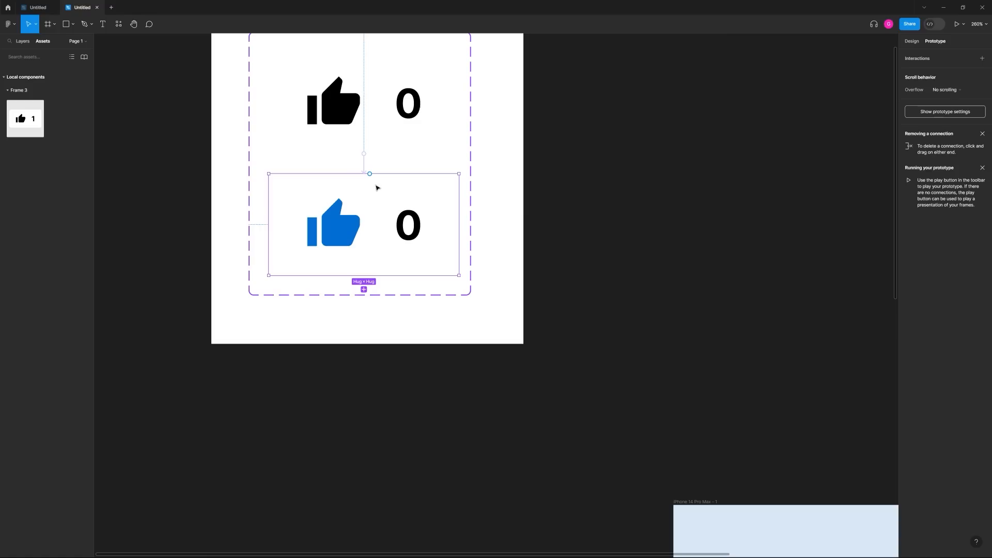
click(982, 57)
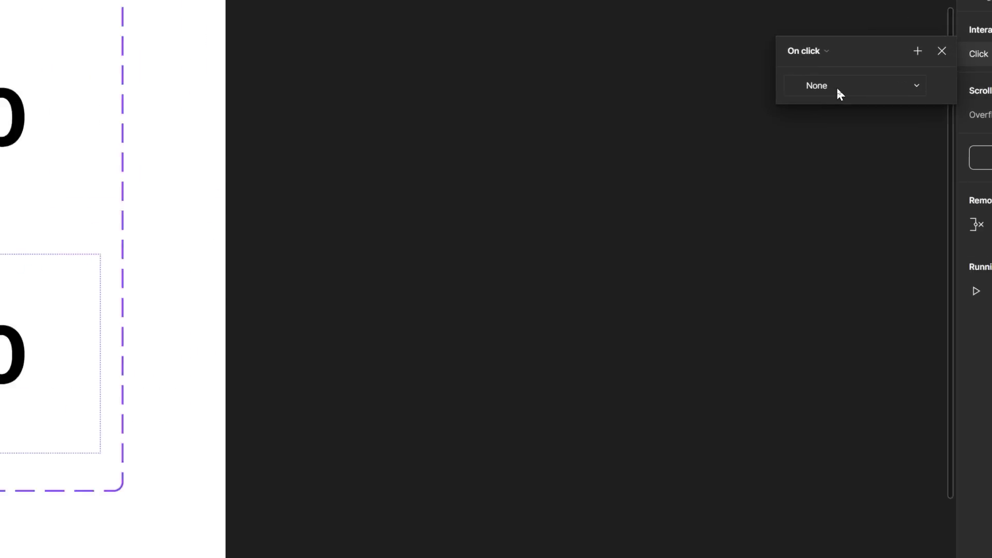
- Give the blue variant's on-click interaction a Set variable action that sets LikeCount to LikeCount + 1
click(837, 87)
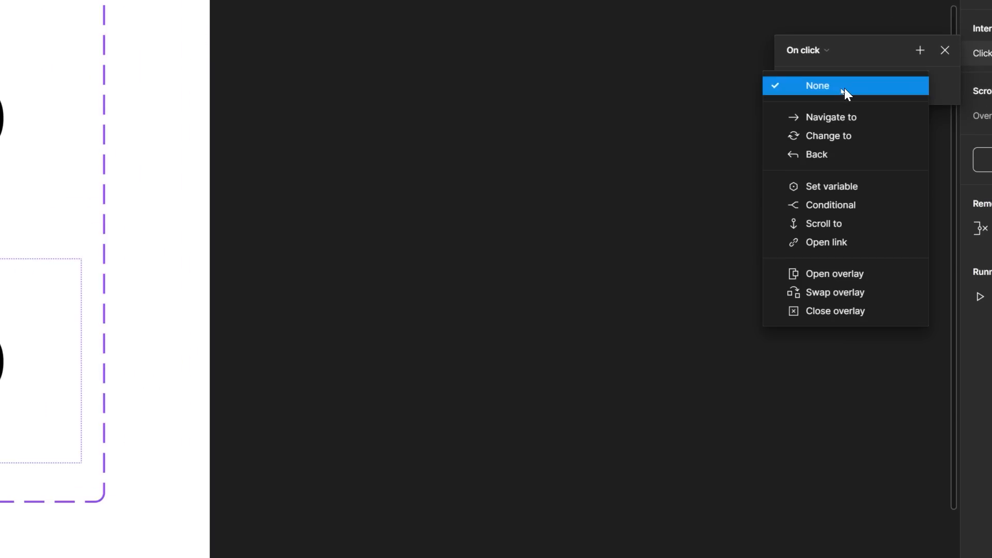
click(848, 185)
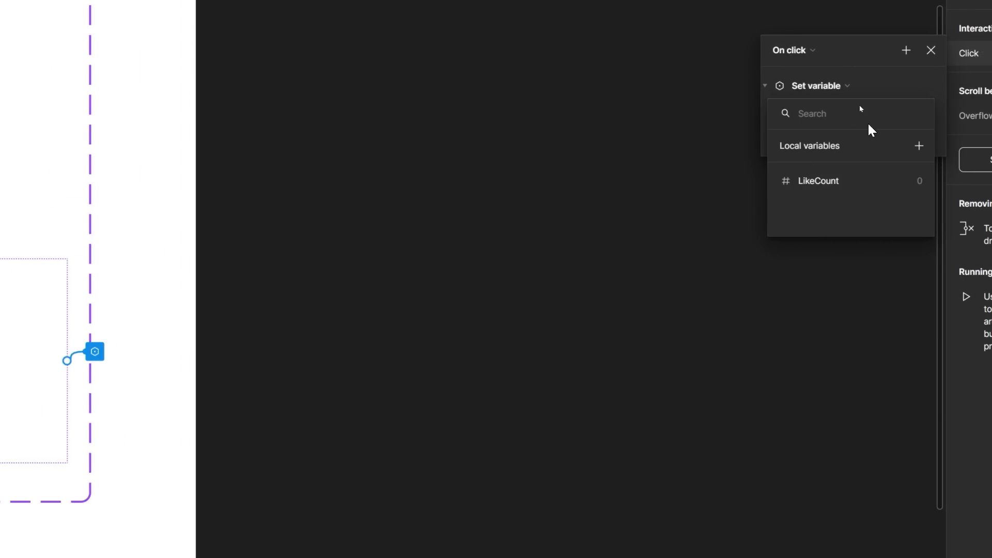
click(830, 181)
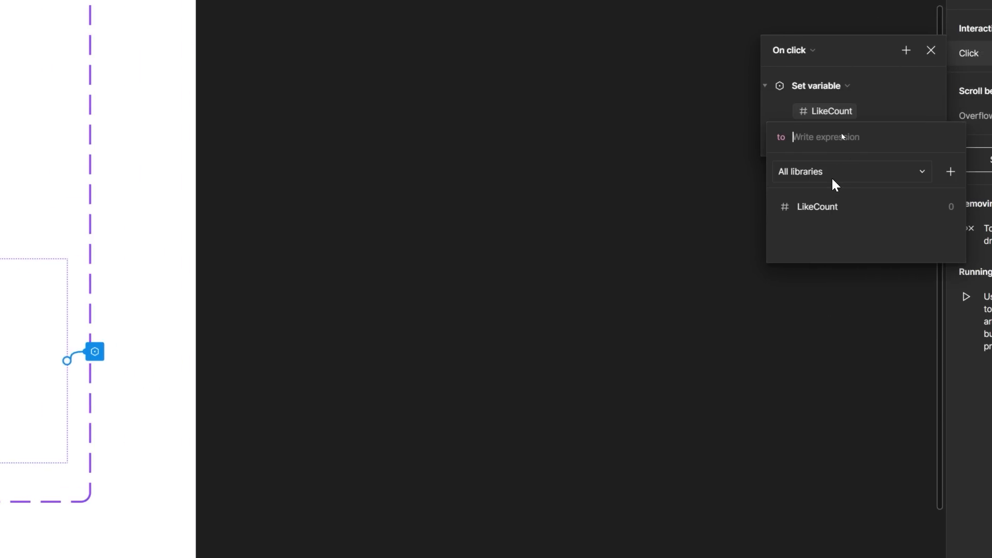
click(836, 208)
click(807, 209)
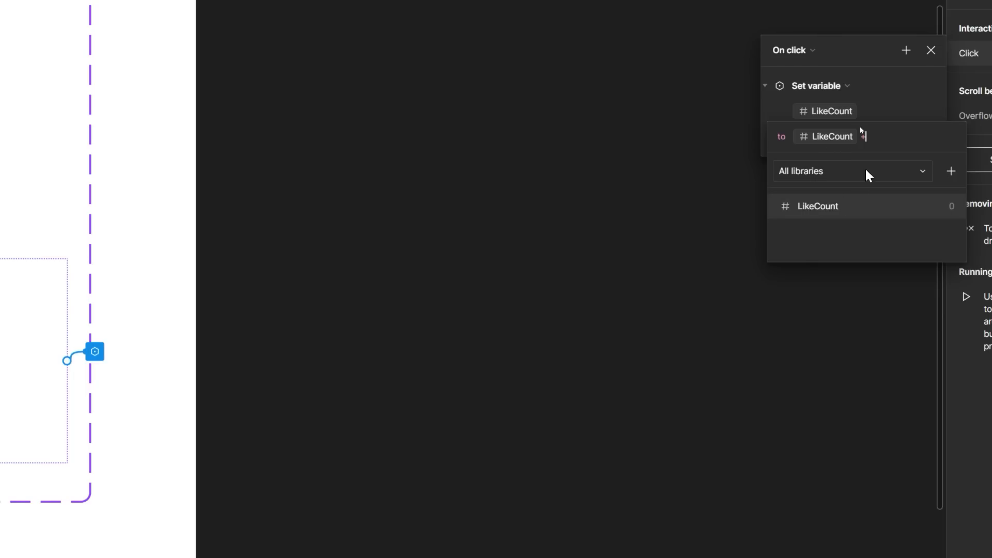
text(1)
key(Return)
click(695, 230)
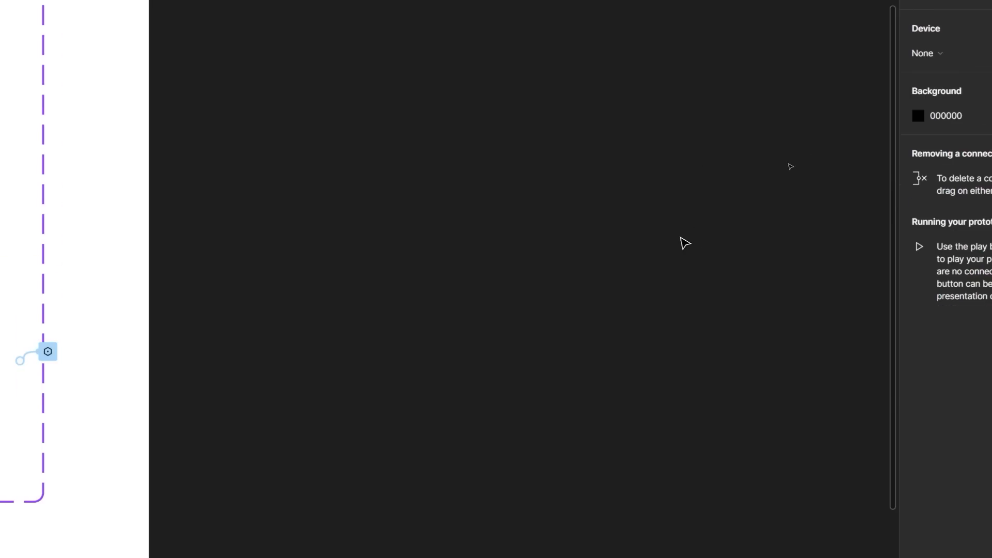
- Preview the iPhone 14 Pro Max - 1 frame, test repeated likes on the button, and close the preview
scroll(681, 239, down, 4)
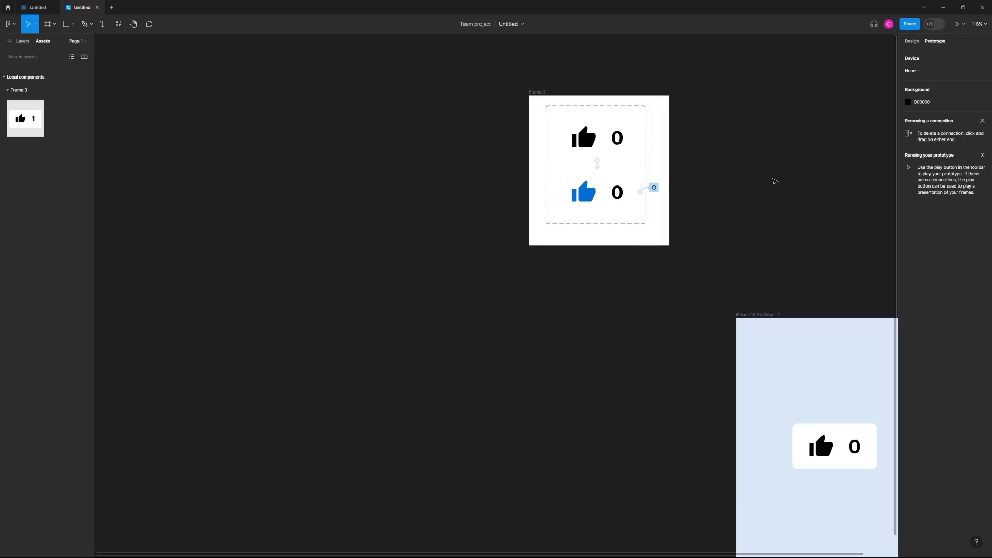
scroll(765, 186, down, 3)
drag(733, 197, 567, 197)
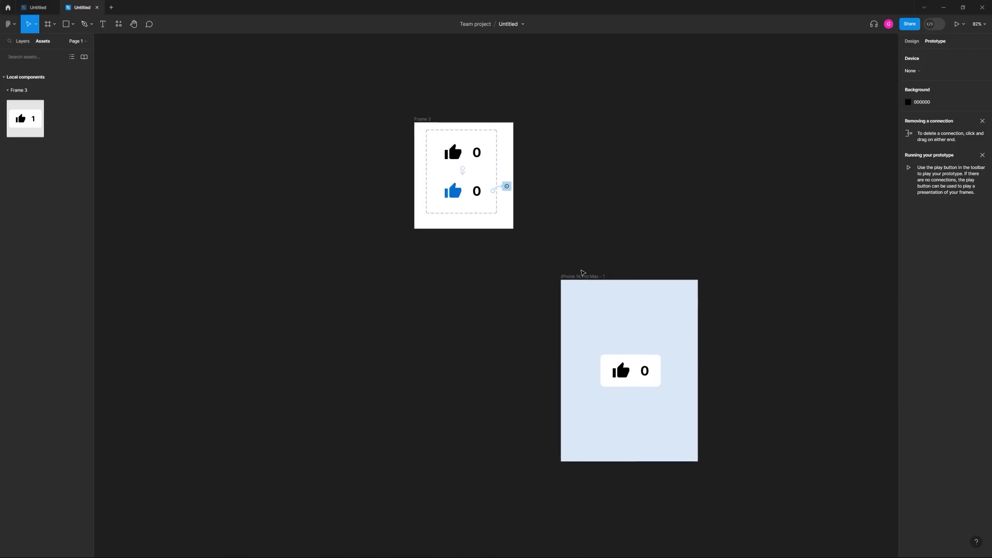
click(582, 275)
key(shift+space)
click(302, 212)
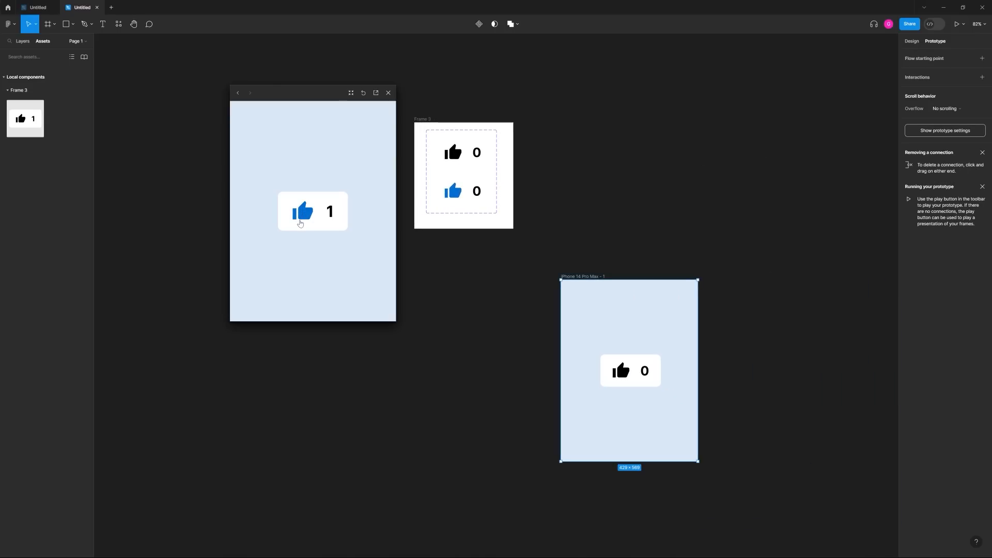
click(301, 216)
click(303, 219)
click(302, 219)
click(301, 218)
click(299, 216)
click(298, 215)
click(297, 215)
click(296, 214)
click(295, 213)
click(295, 213)
click(296, 214)
click(295, 214)
click(295, 214)
click(295, 214)
click(306, 217)
click(305, 217)
click(305, 217)
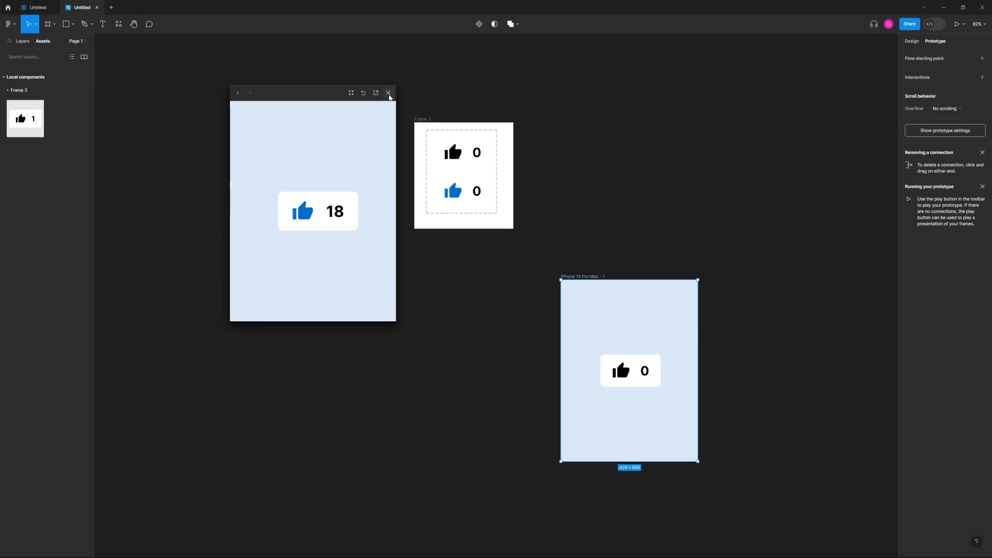
click(388, 93)
click(538, 106)
scroll(538, 106, down, 3)
scroll(571, 133, right, 2)
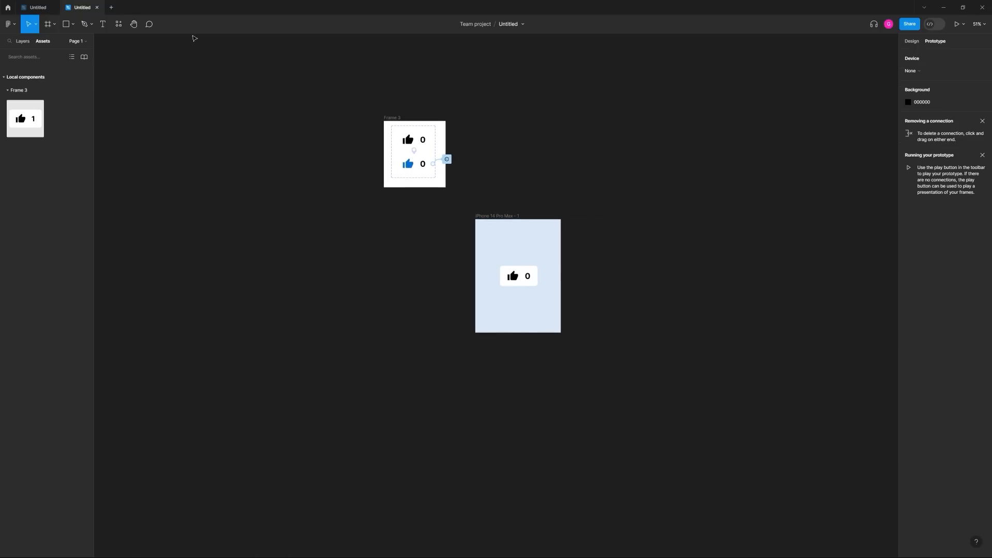
- Copy the iPhone 14 Pro Max - 2 frame from the other open Untitled file and return to the like button file
click(37, 7)
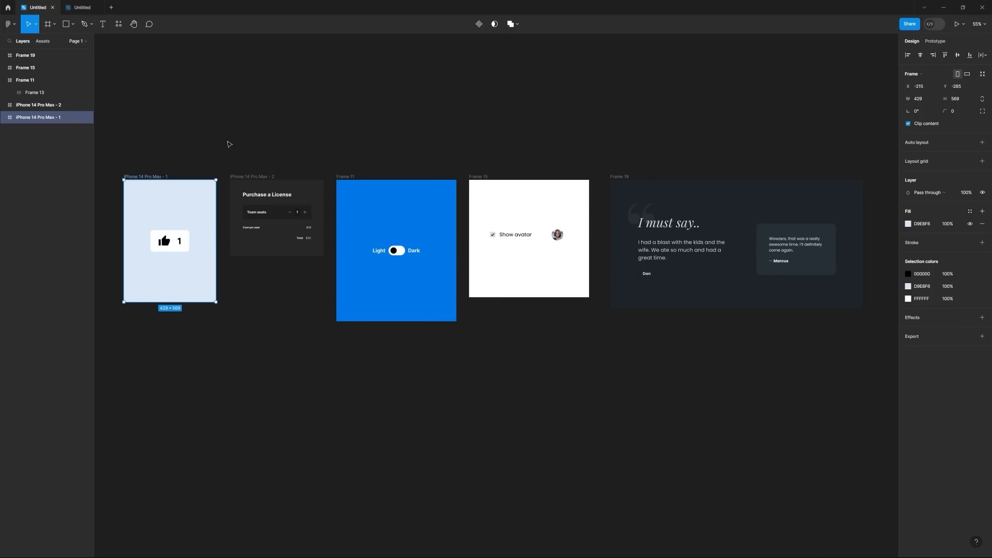
click(247, 177)
click(84, 8)
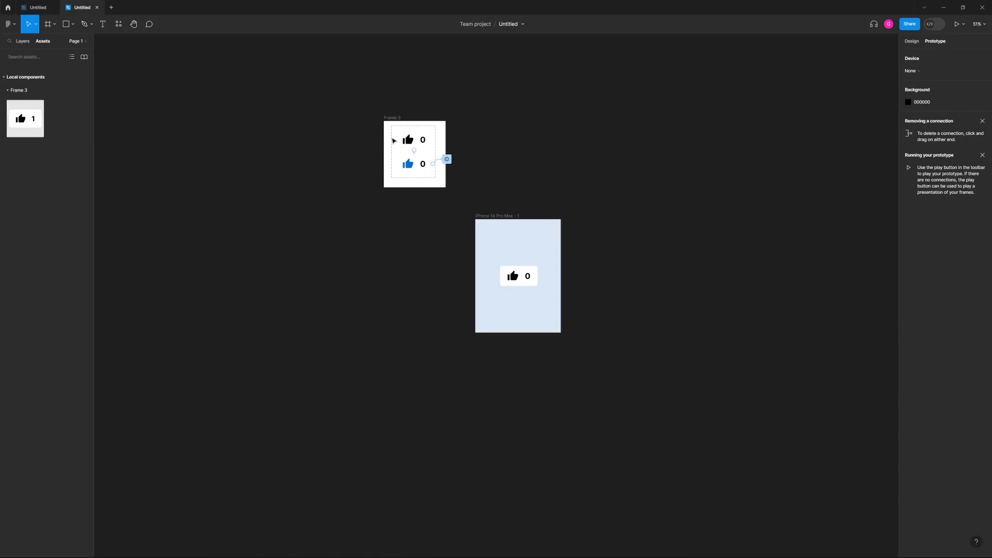
- Move the iPhone 14 Pro Max - 1 frame directly below Frame 3, aligning their left edges
drag(375, 267, 123, 254)
drag(241, 203, 150, 194)
click(276, 166)
drag(255, 174, 378, 213)
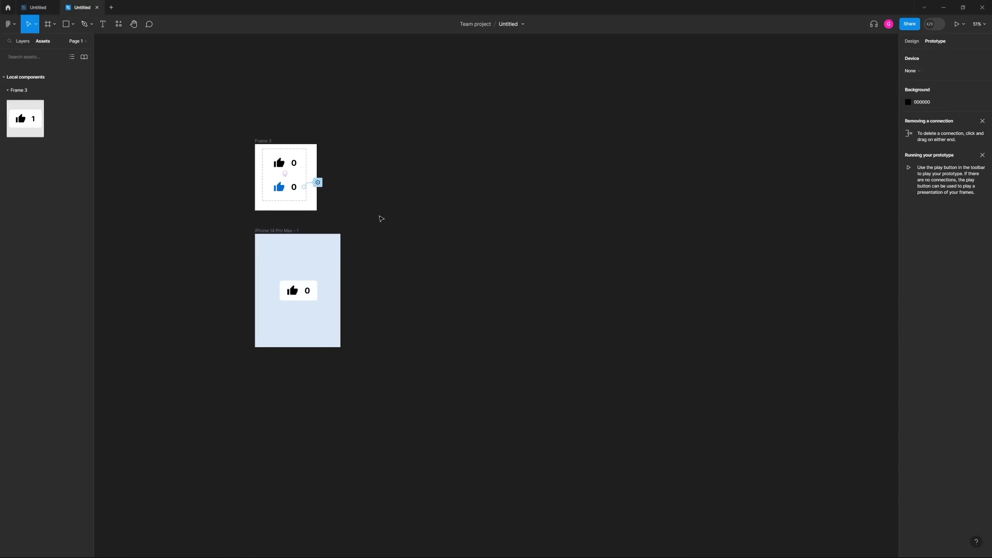
- Paste the copied Purchase a License frame and place it to the right of the iPhone 14 Pro Max - 1 frame
key(ctrl+v)
drag(469, 258, 384, 234)
scroll(373, 263, up, 5)
key(shift+2)
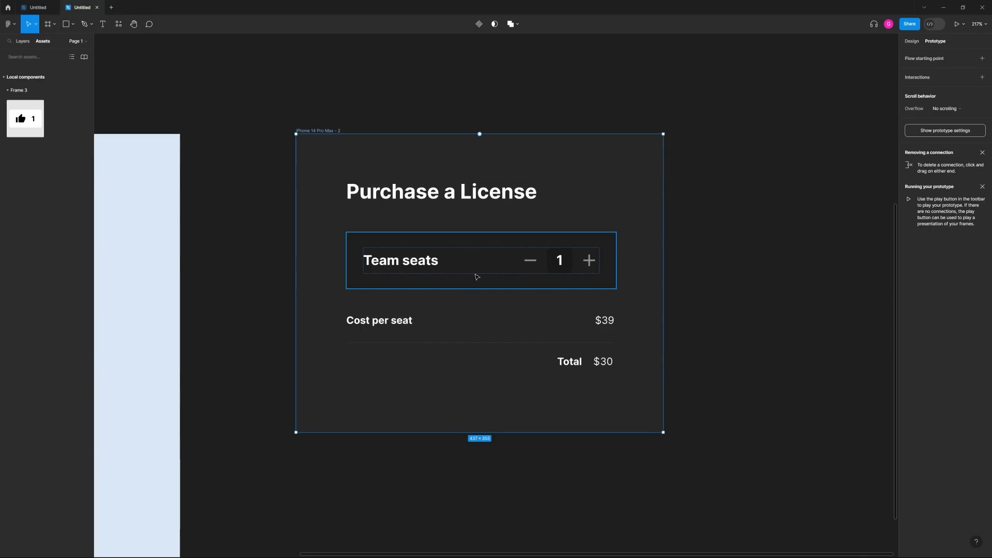
click(729, 249)
scroll(729, 248, right, 2)
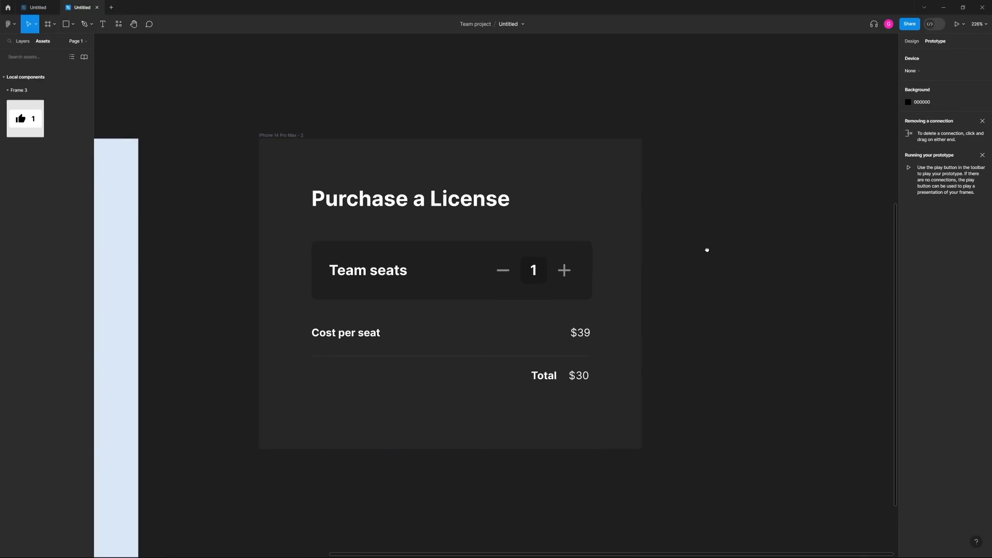
scroll(711, 233, down, 1)
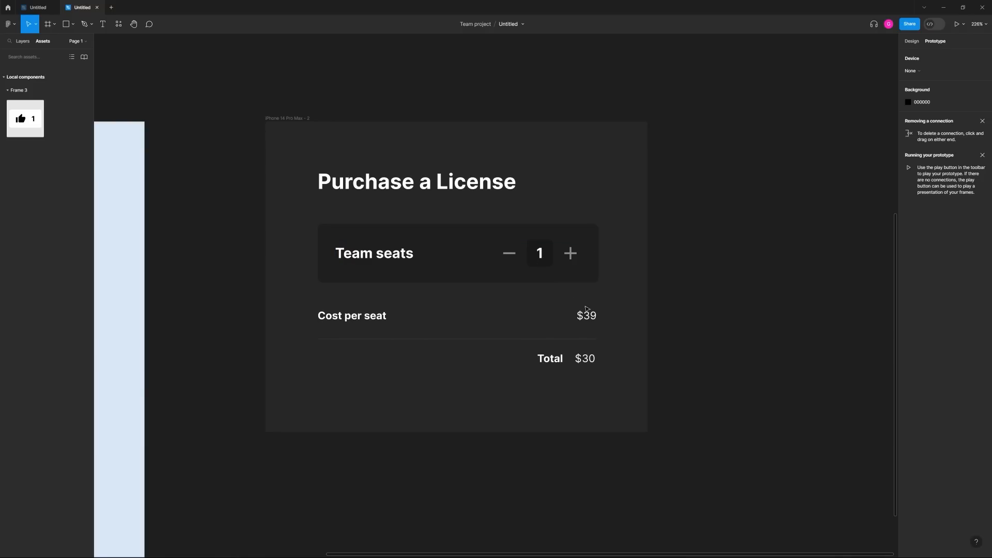
- Change the Total amount in the Purchase a License frame to $39
click(592, 361)
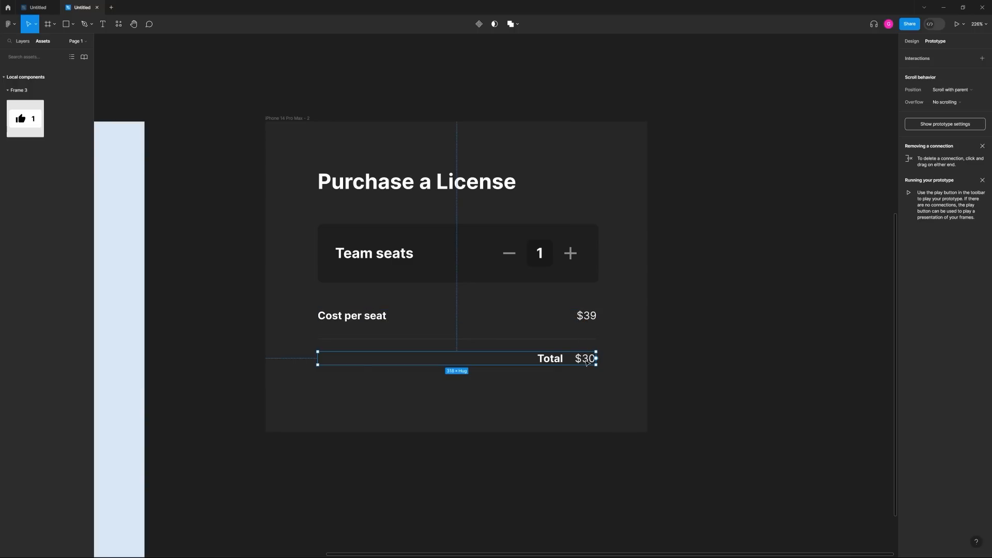
double_click(587, 362)
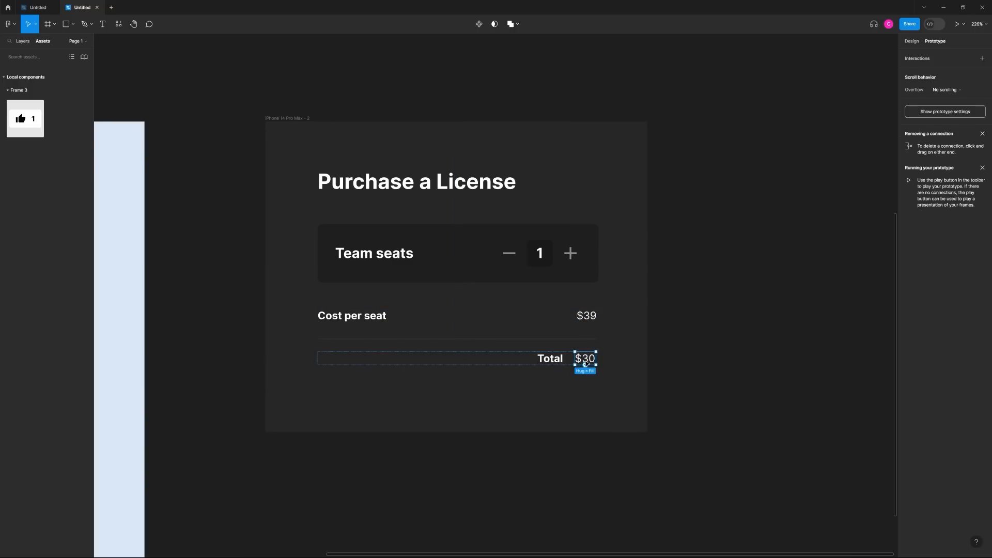
double_click(588, 363)
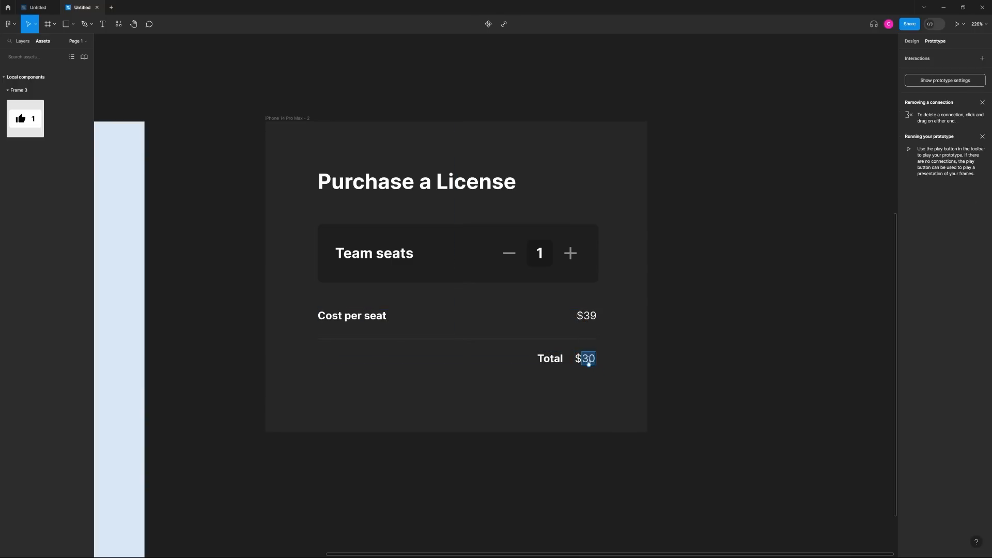
text(39)
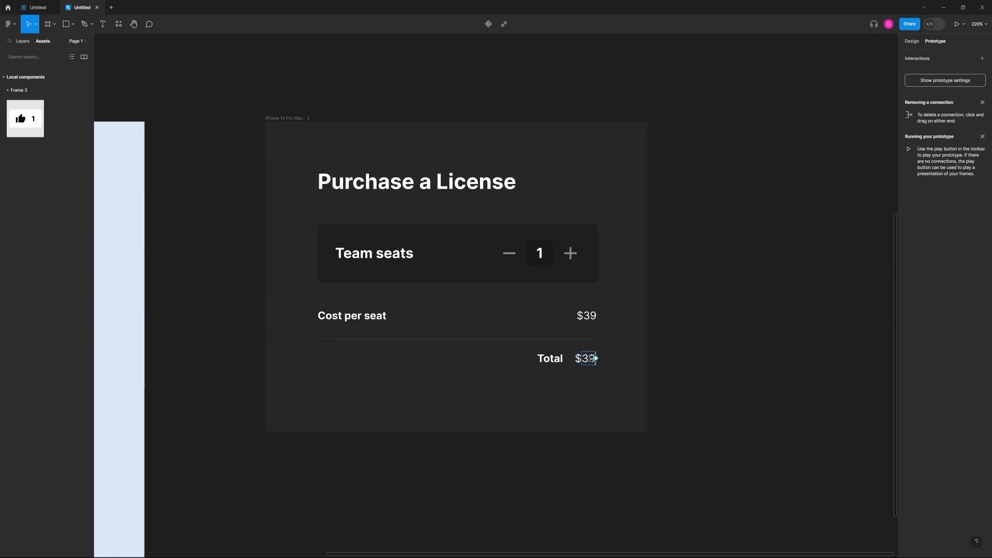
key(Escape)
click(636, 344)
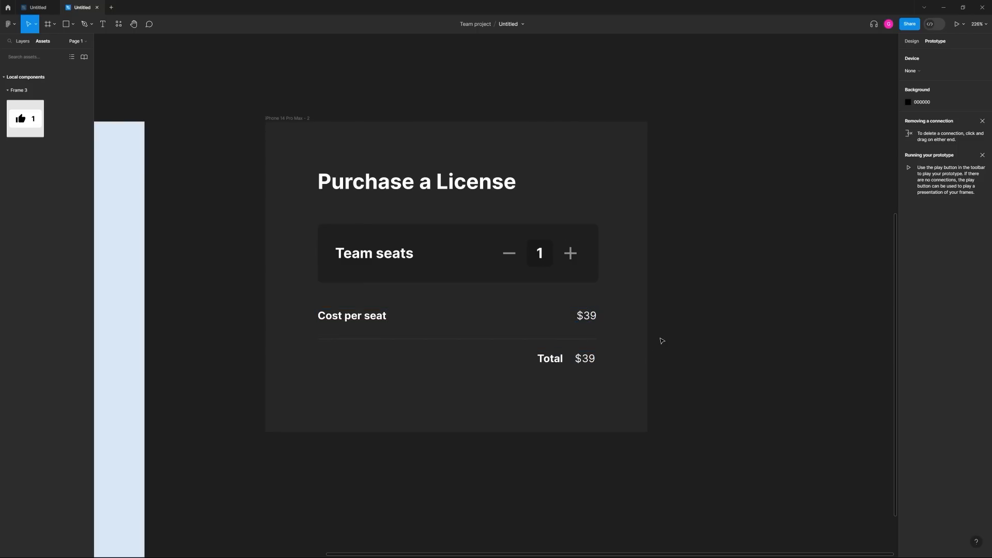
- Create a local number variable named SeatCount with a value of 1
scroll(627, 248, down, 5)
scroll(594, 215, up, 5)
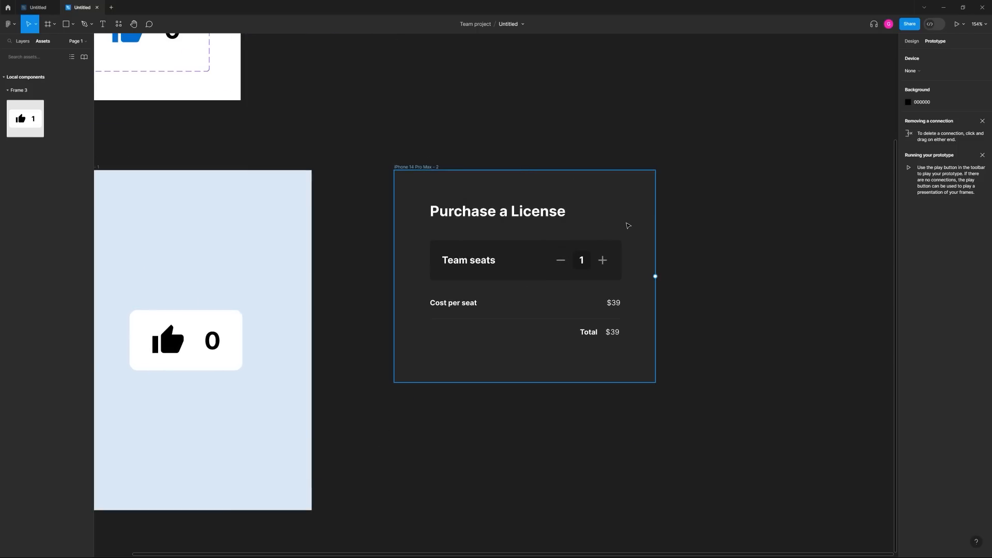
scroll(569, 178, right, 2)
scroll(568, 178, up, 1)
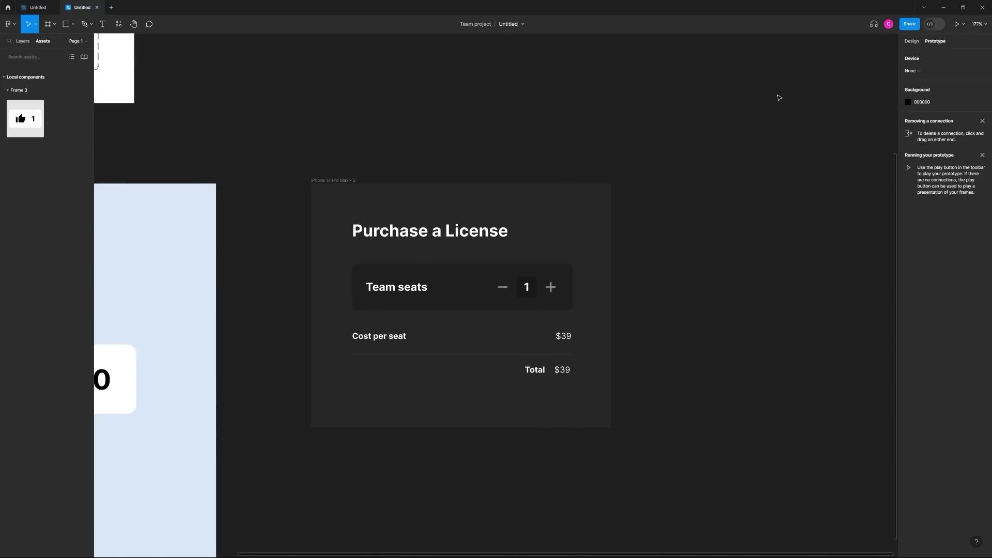
click(911, 41)
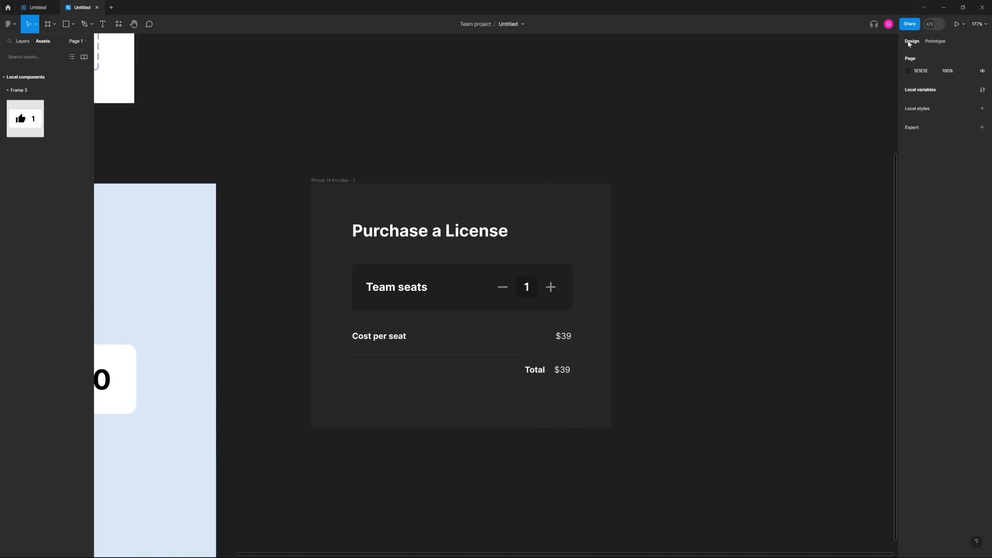
click(982, 90)
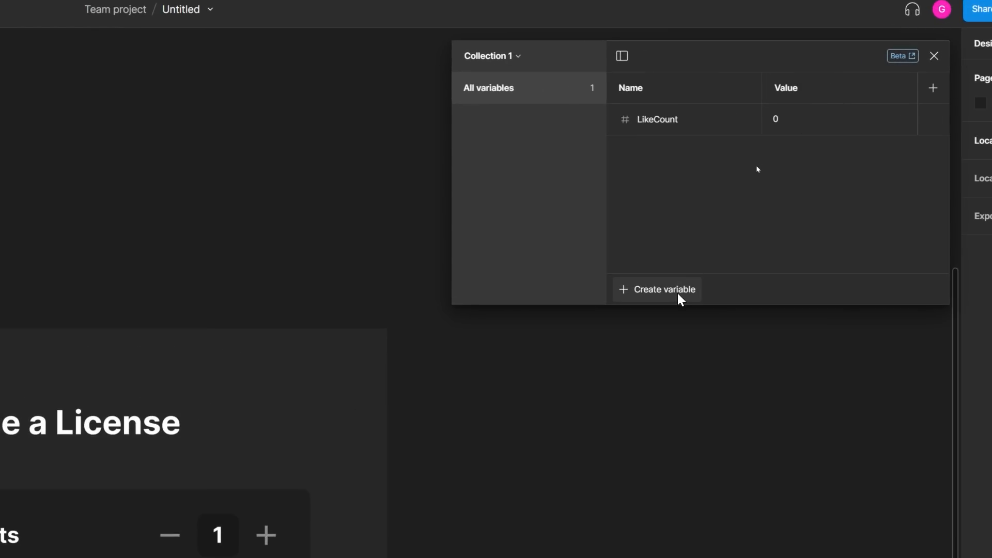
click(680, 299)
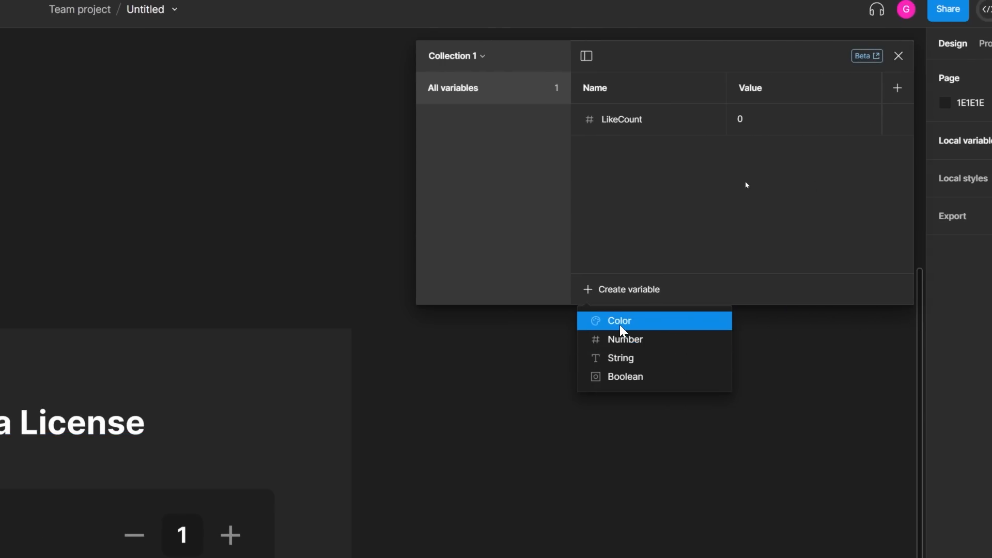
click(620, 340)
text(Seat)
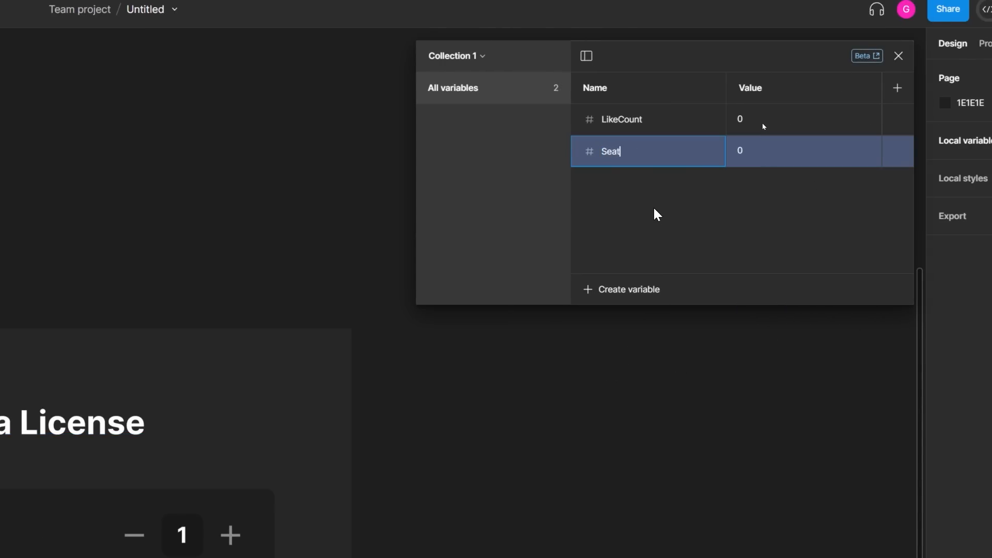
text(Count)
key(Return)
click(740, 151)
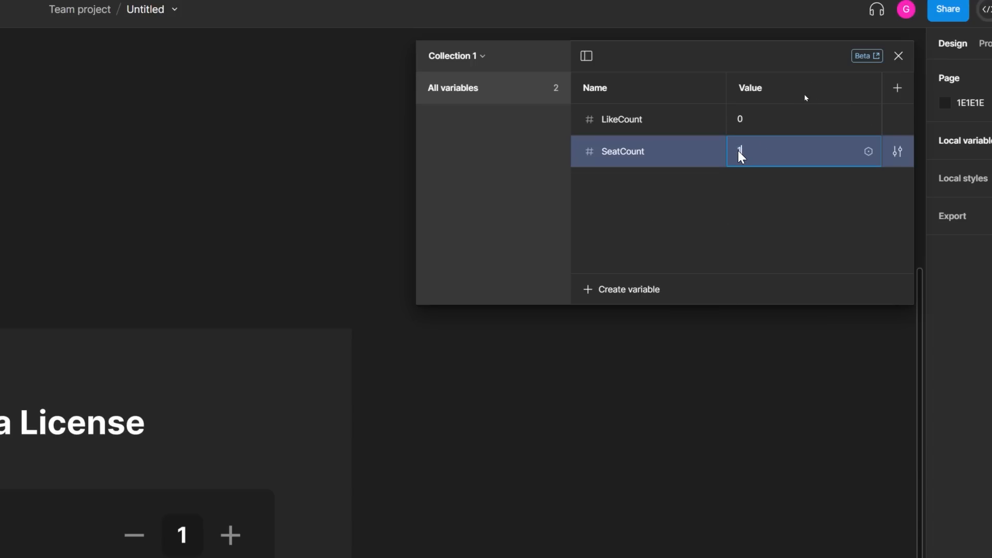
key(Return)
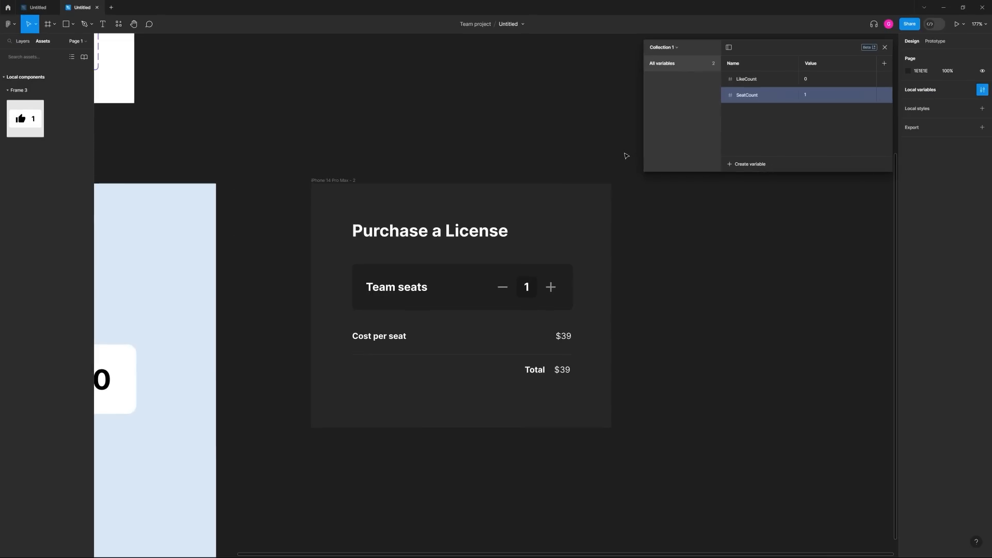
- Bind the Team seats count text in the Purchase a License card to the SeatCount variable
ctrl+click(183, 536)
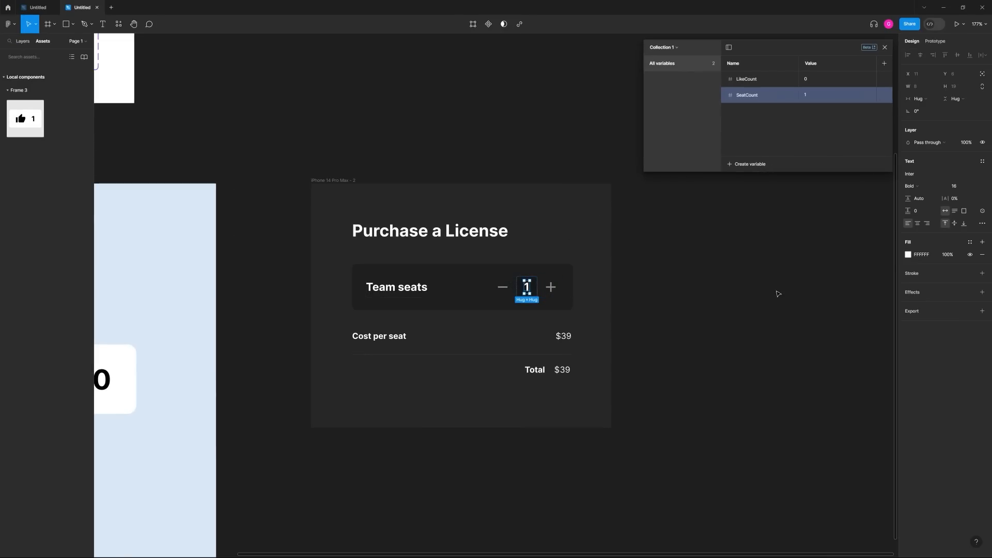
click(977, 210)
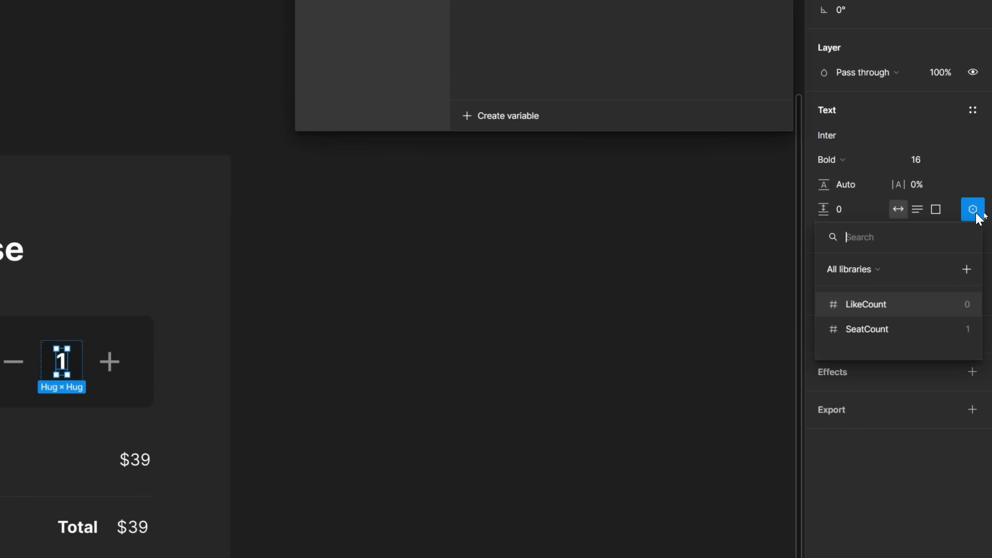
click(898, 302)
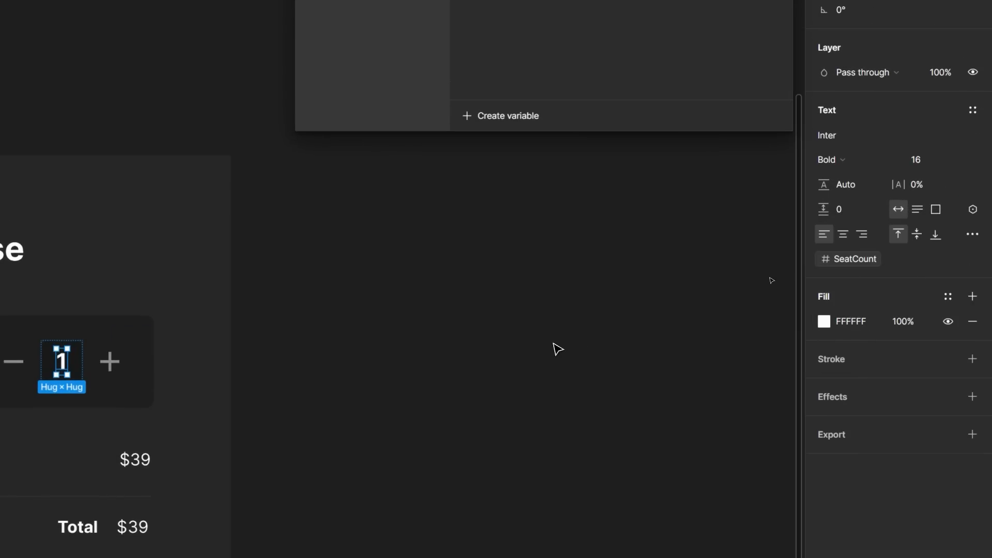
click(555, 346)
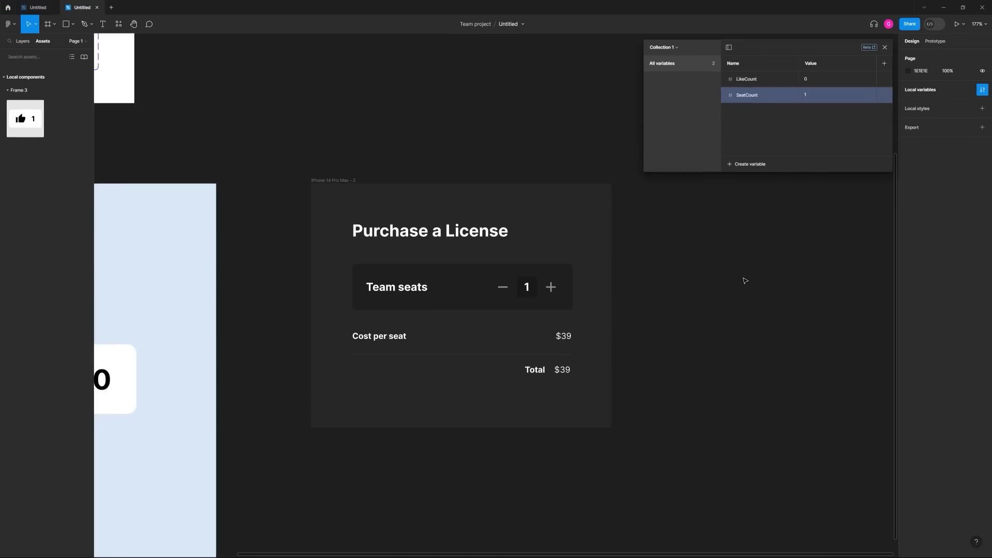
- Create a local number variable named Cost with a value of 39
scroll(137, 399, up, 2)
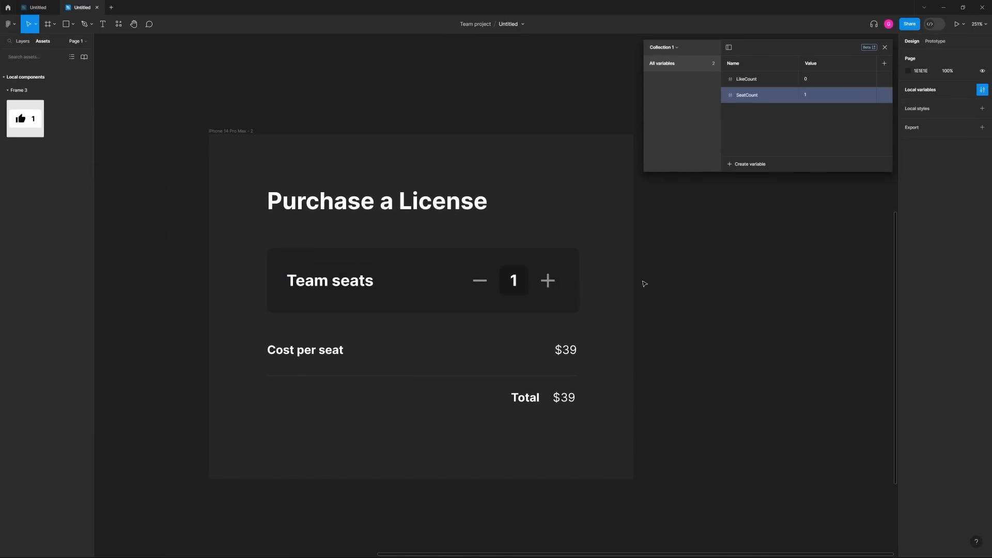
drag(642, 281, 618, 301)
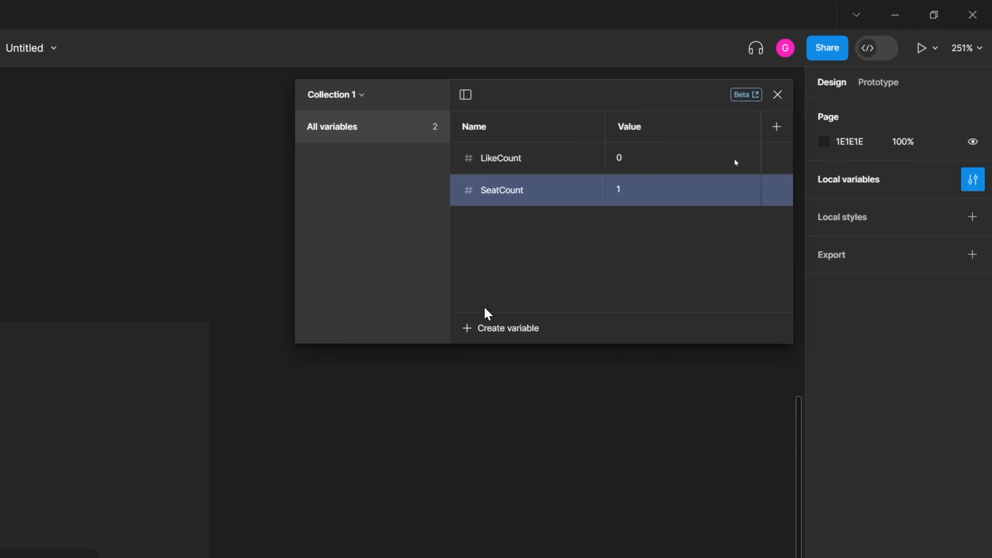
click(651, 221)
click(512, 379)
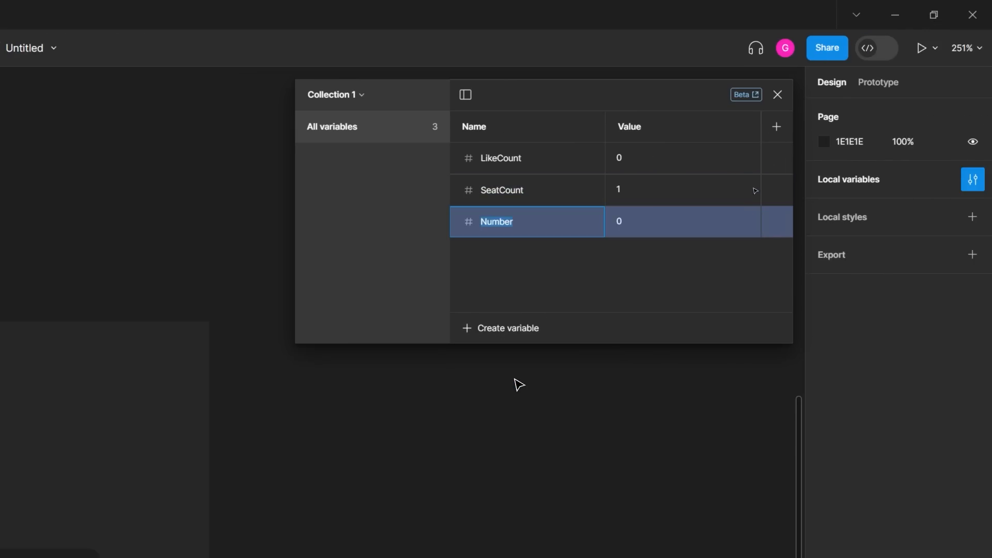
text(Cost)
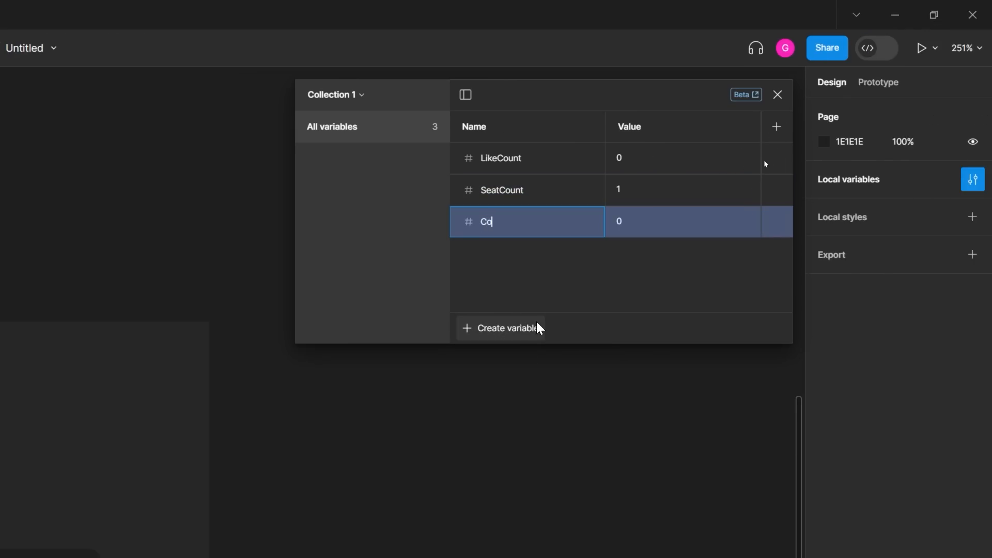
key(Return)
click(627, 224)
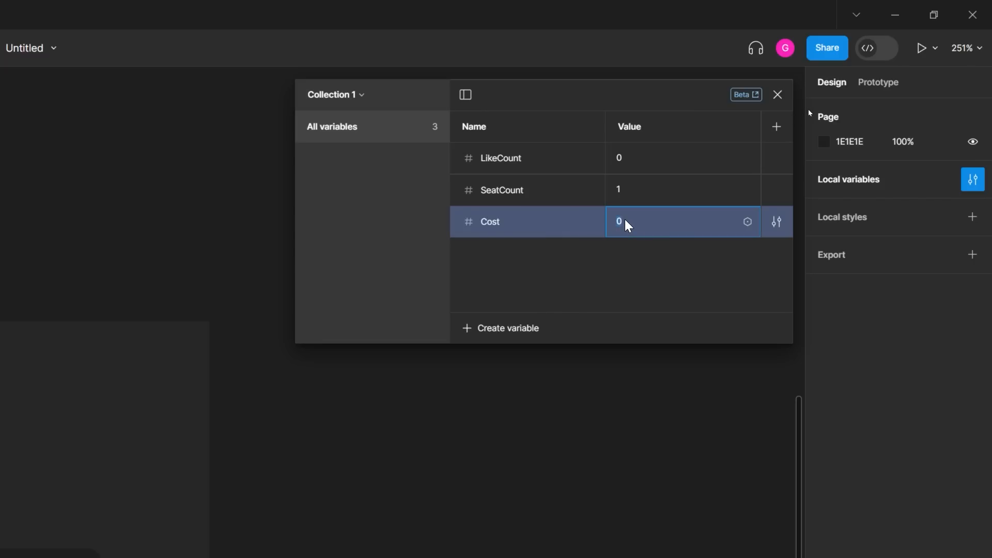
text(39)
key(Return)
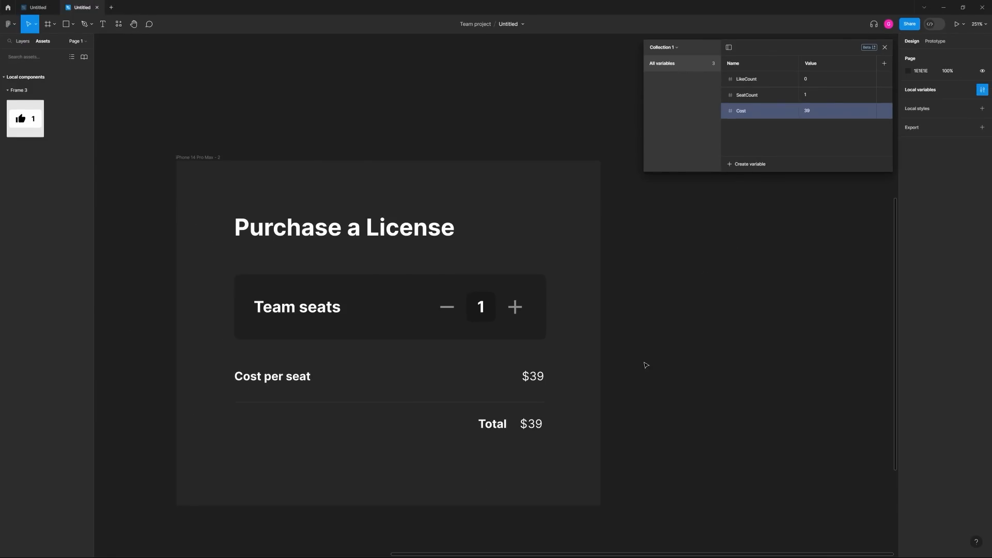
- Bind the number text after the dollar sign in the Total row to the Cost variable
ctrl+click(535, 425)
scroll(538, 436, up, 5)
scroll(537, 434, up, 2)
scroll(538, 437, down, 2)
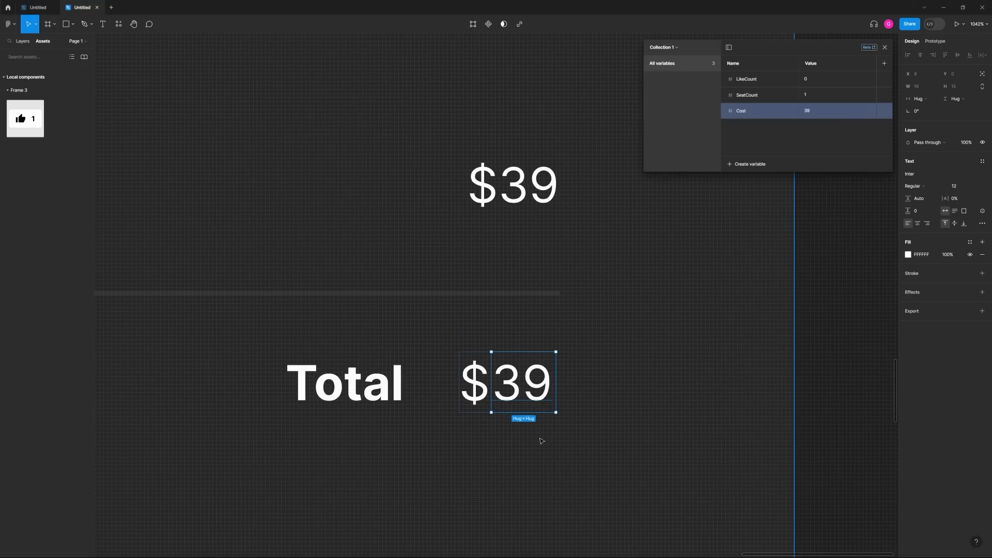
drag(541, 440, 528, 378)
click(527, 378)
click(507, 337)
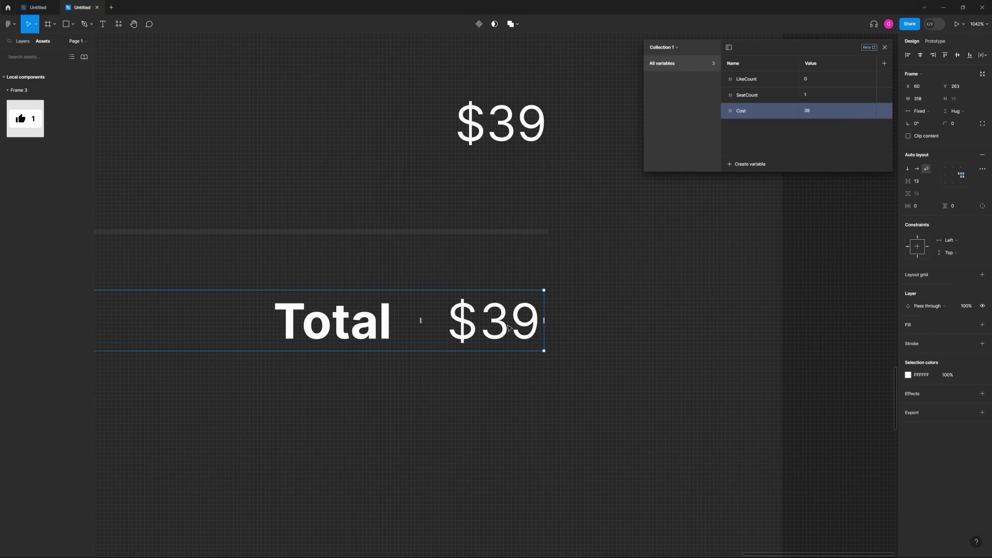
click(509, 328)
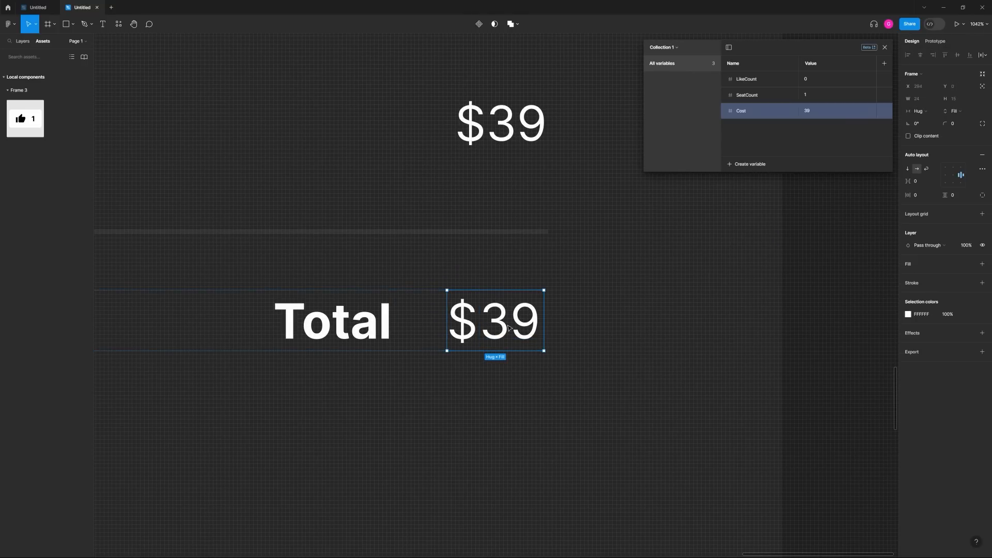
click(459, 320)
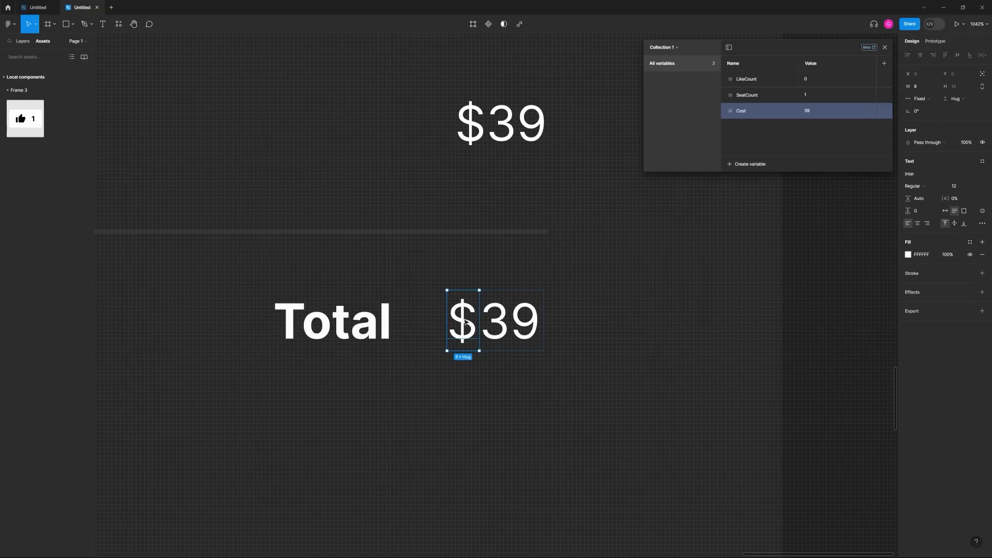
click(512, 321)
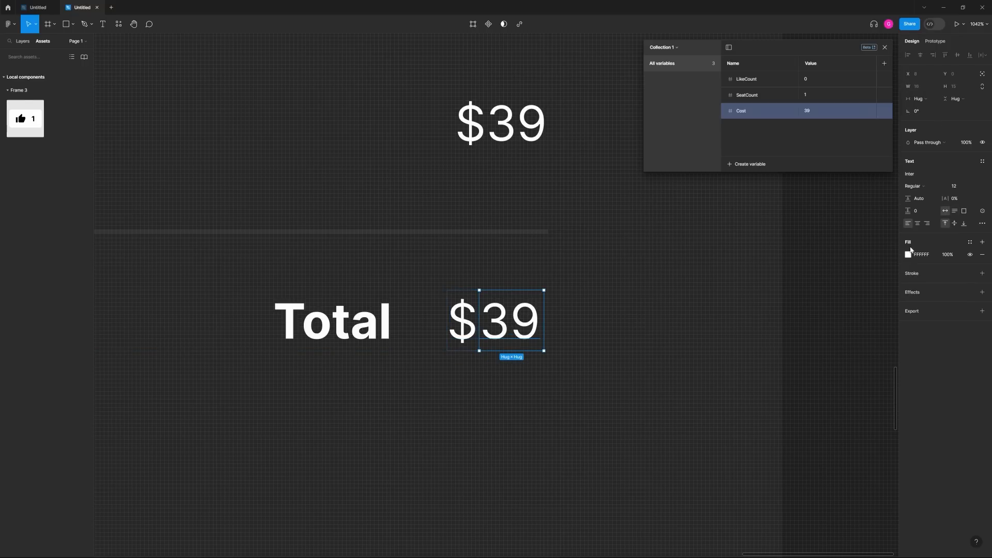
click(983, 212)
click(929, 284)
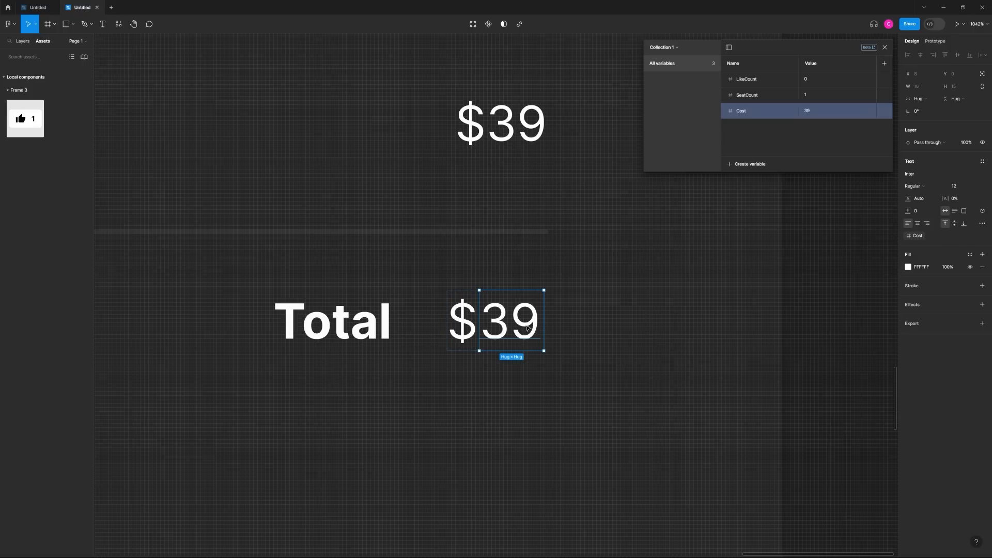
click(585, 321)
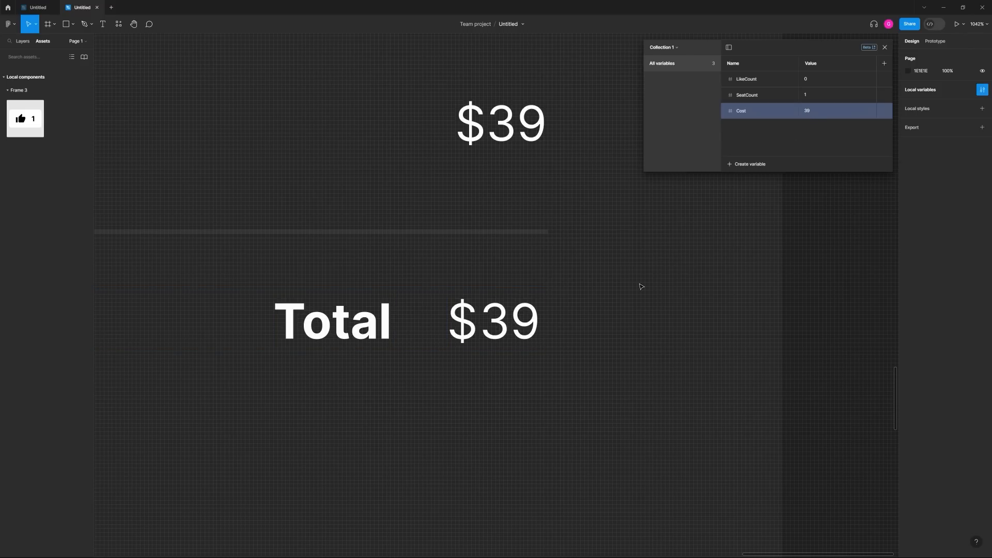
- Turn the minus, count and plus stepper in the Team seats row into a component and add a second variant
scroll(641, 288, down, 5)
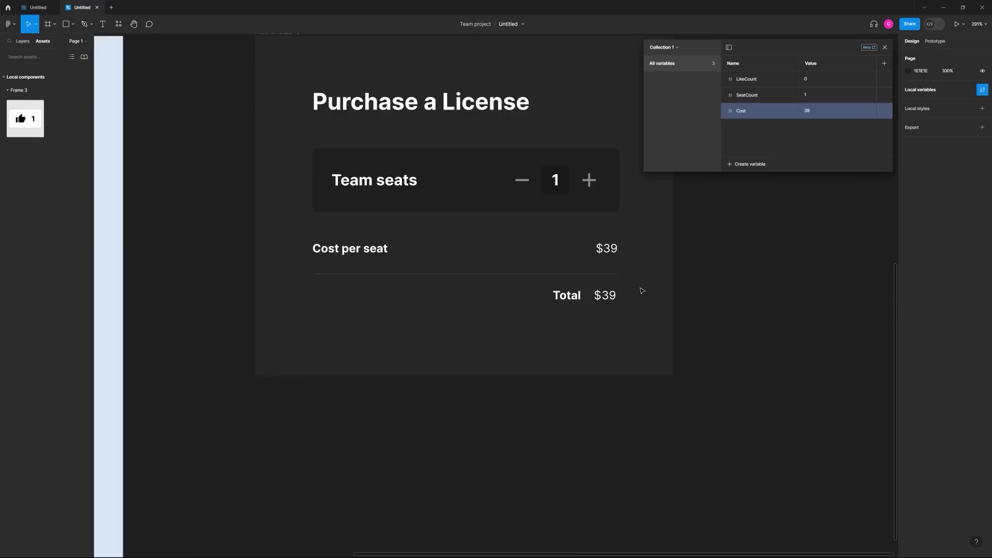
scroll(712, 279, down, 3)
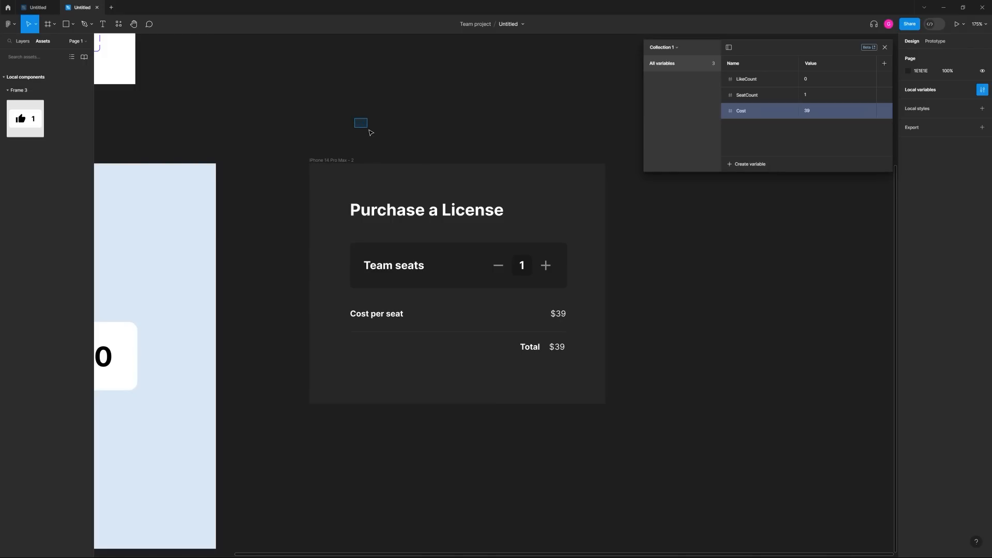
scroll(467, 208, left, 1)
double_click(534, 273)
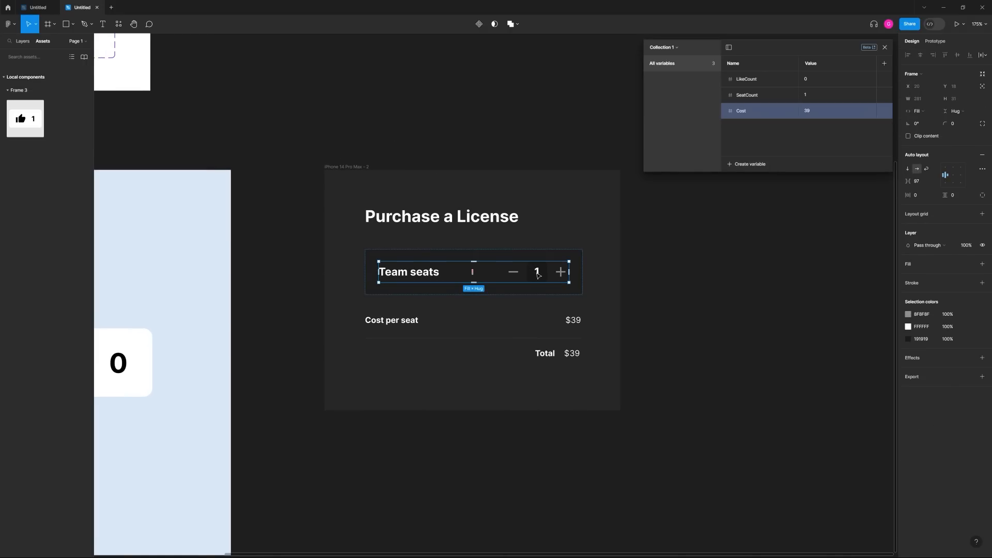
double_click(538, 274)
scroll(543, 279, up, 5)
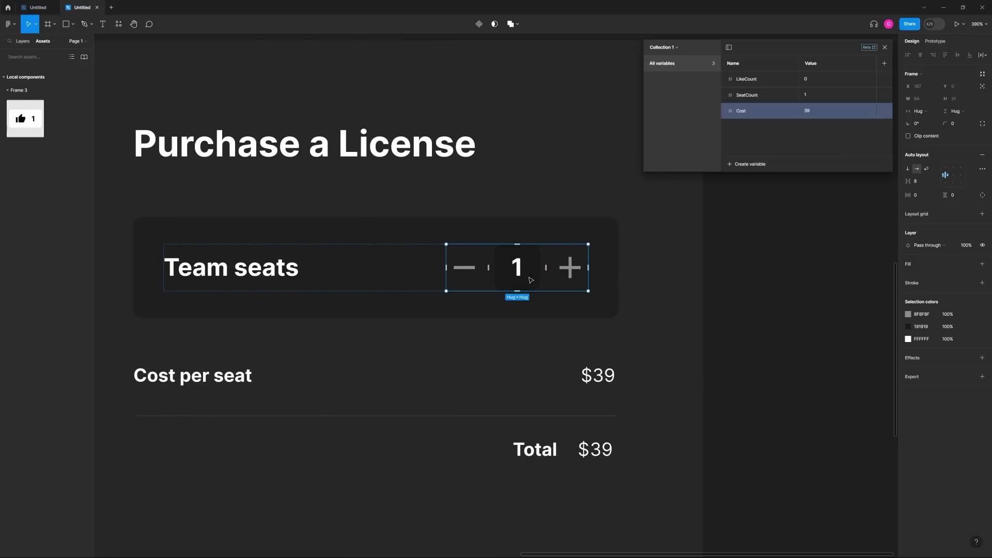
click(479, 26)
click(480, 26)
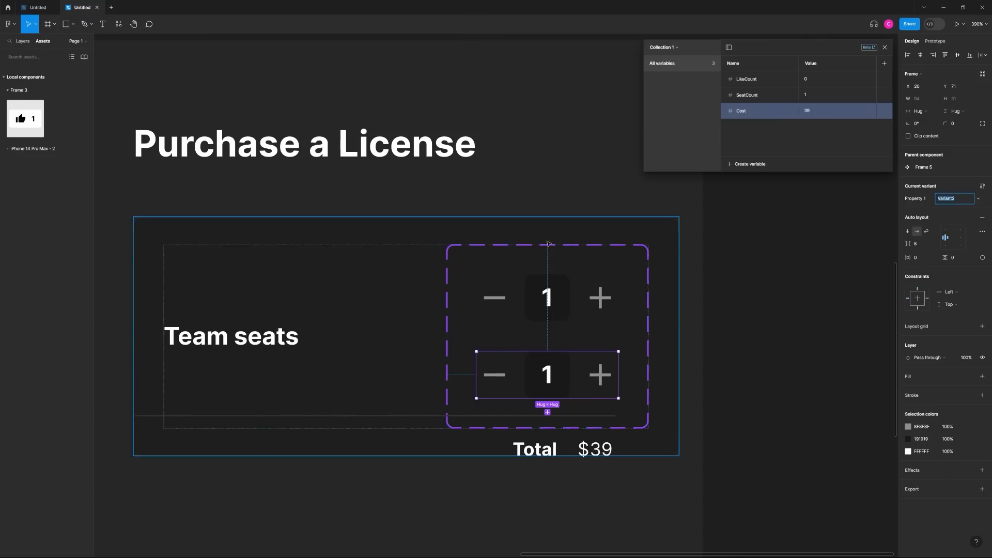
- Draw a frame about 469 × 333 to the right of Frame 3 and remove its white fill
scroll(596, 300, down, 10)
drag(552, 210, 467, 226)
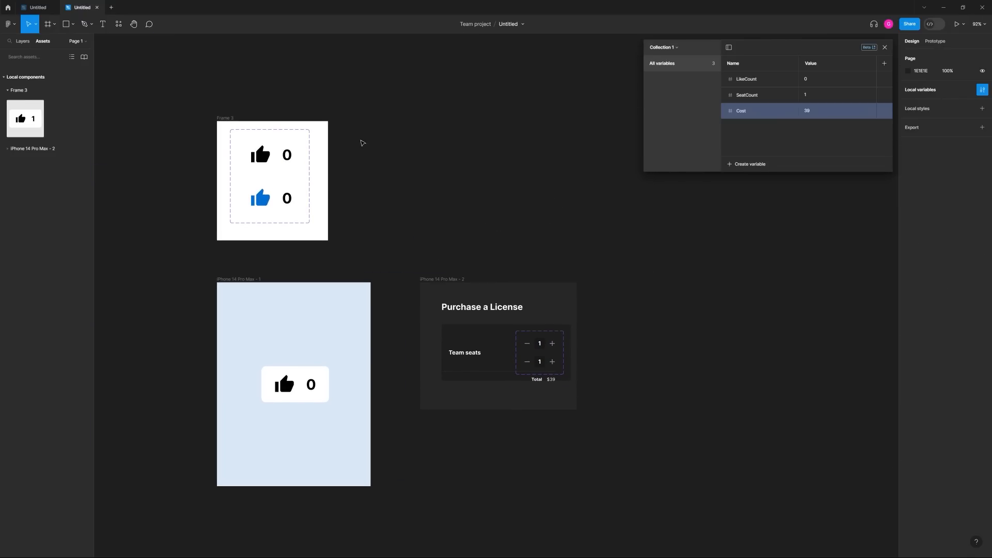
key(f)
drag(377, 122, 545, 241)
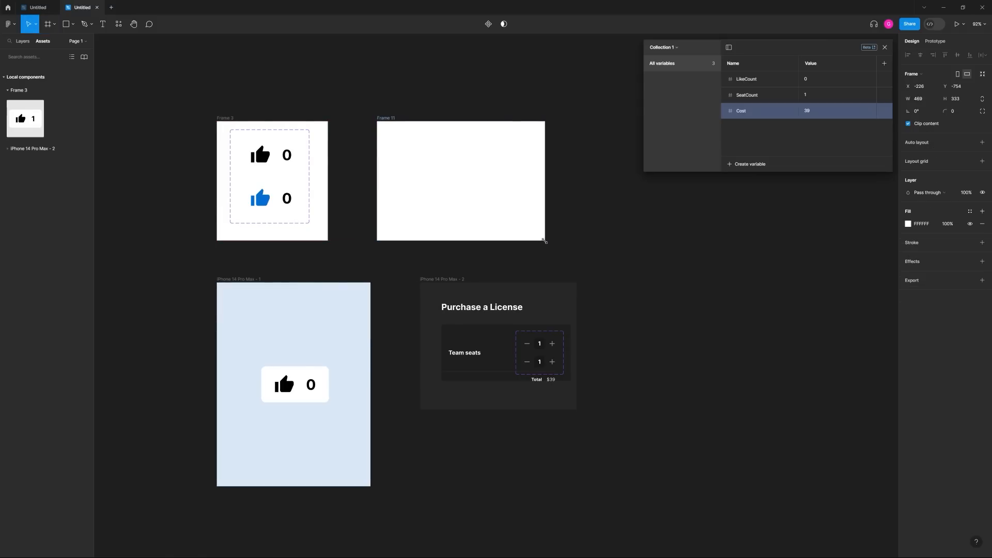
click(509, 329)
click(710, 311)
- Move the stepper component set out of the Purchase a License card into the empty Frame 11
double_click(549, 342)
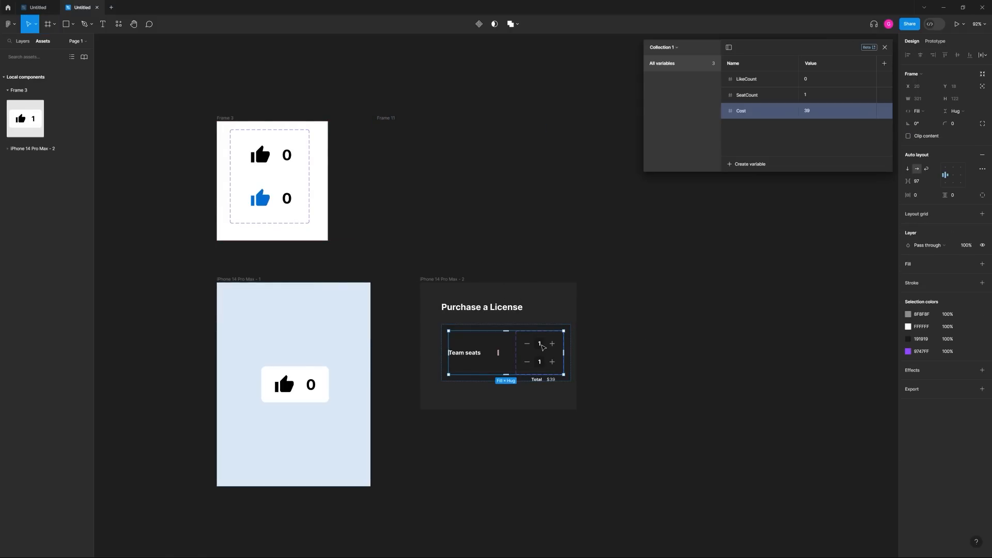
double_click(542, 345)
drag(555, 346, 445, 164)
click(593, 213)
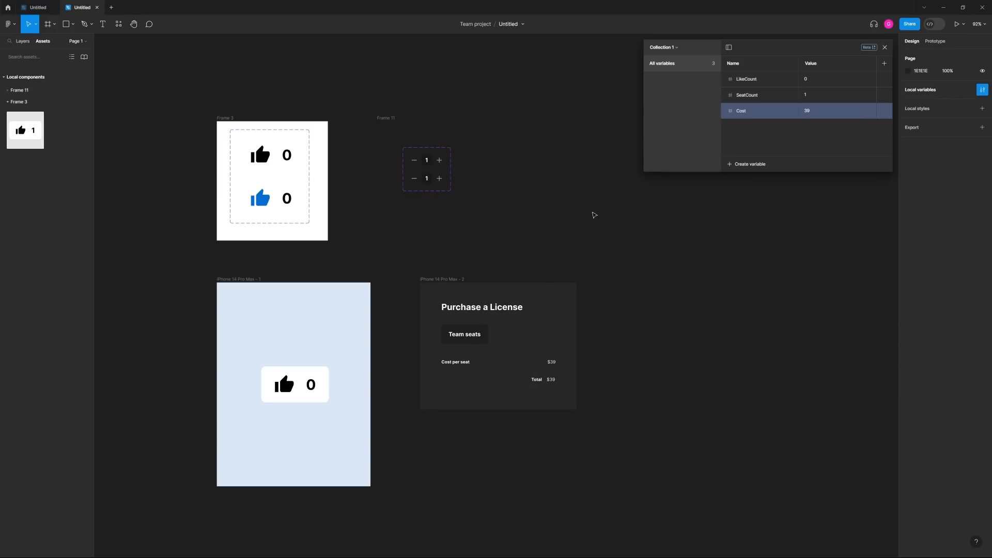
- Add a prototype interaction to the plus icon in the upper stepper variant and close the local variables window
scroll(472, 162, up, 10)
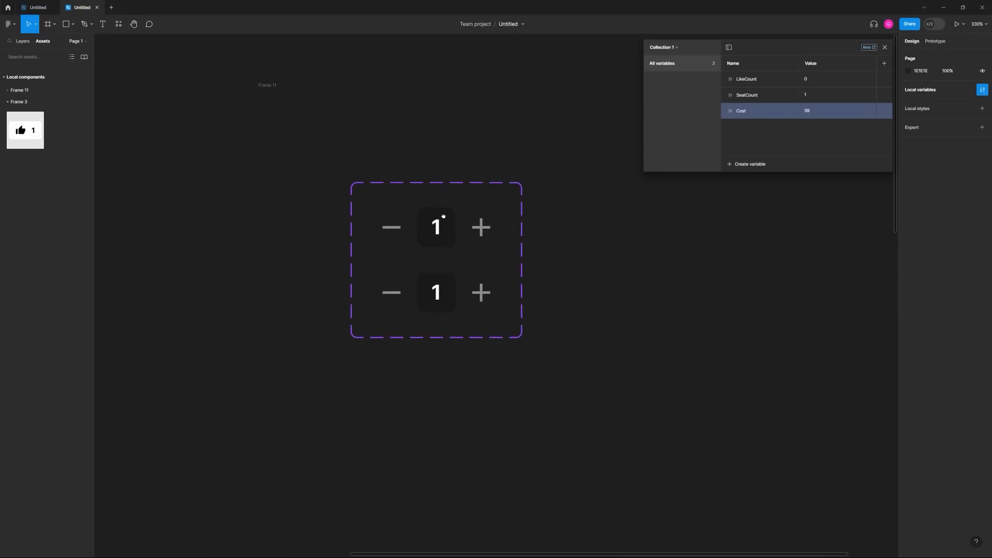
drag(444, 217, 420, 207)
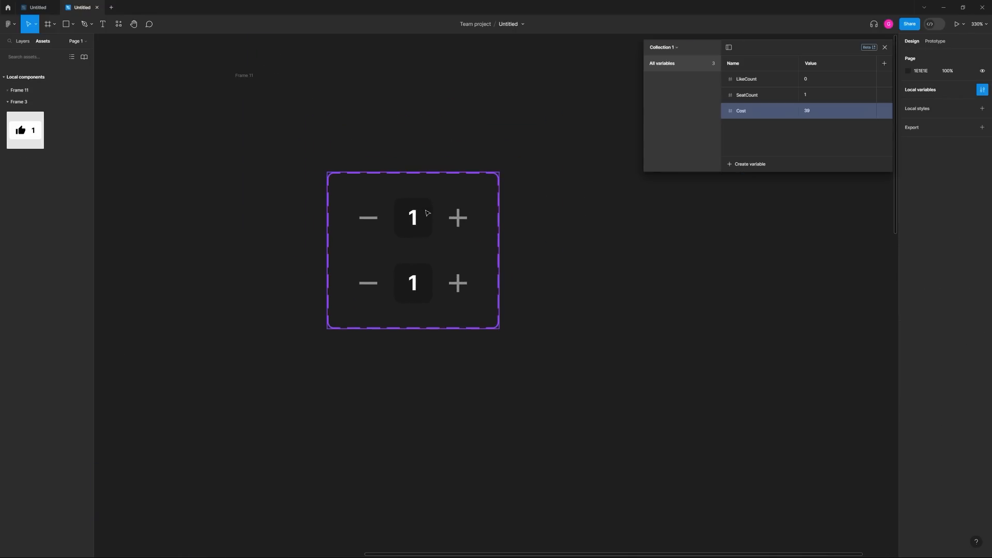
double_click(458, 220)
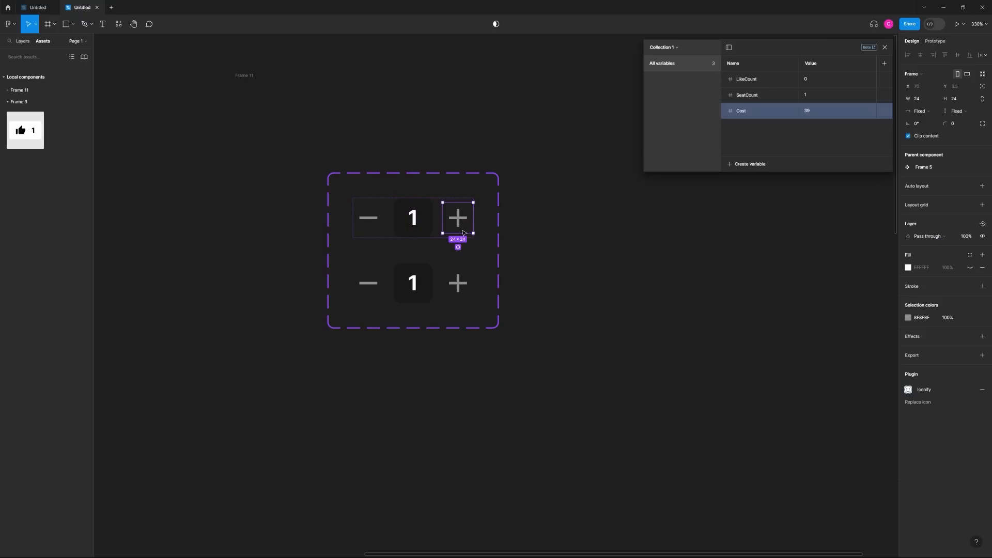
scroll(465, 248, right, 2)
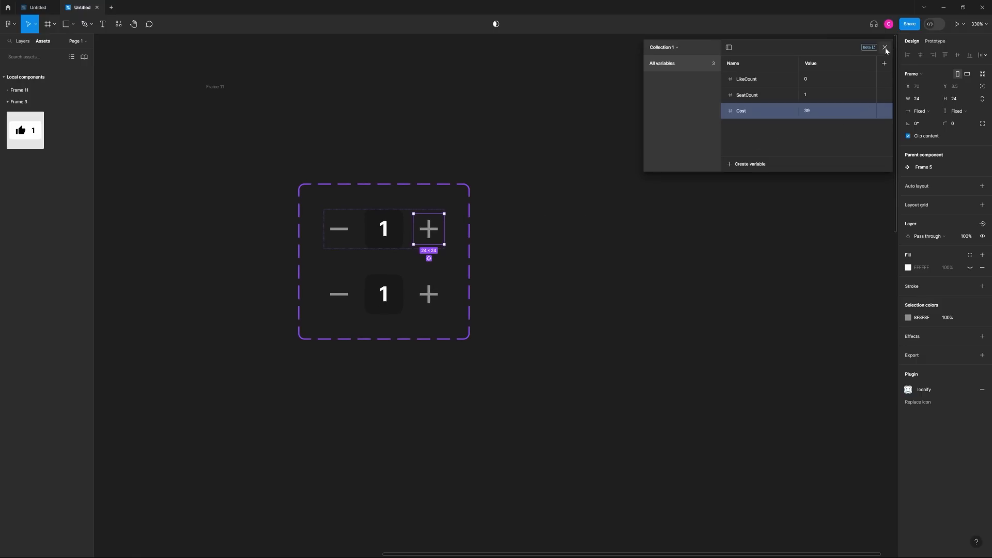
click(934, 41)
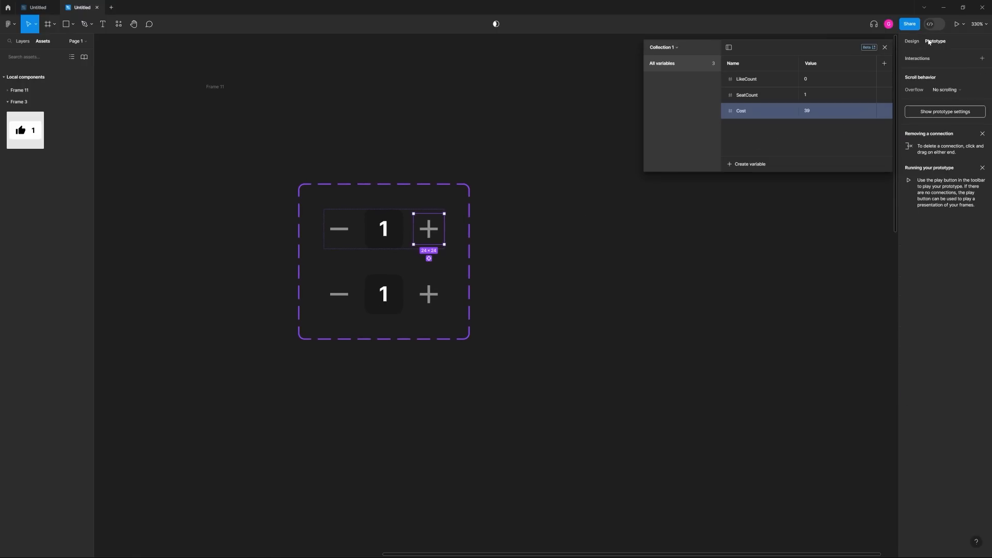
click(983, 58)
click(885, 47)
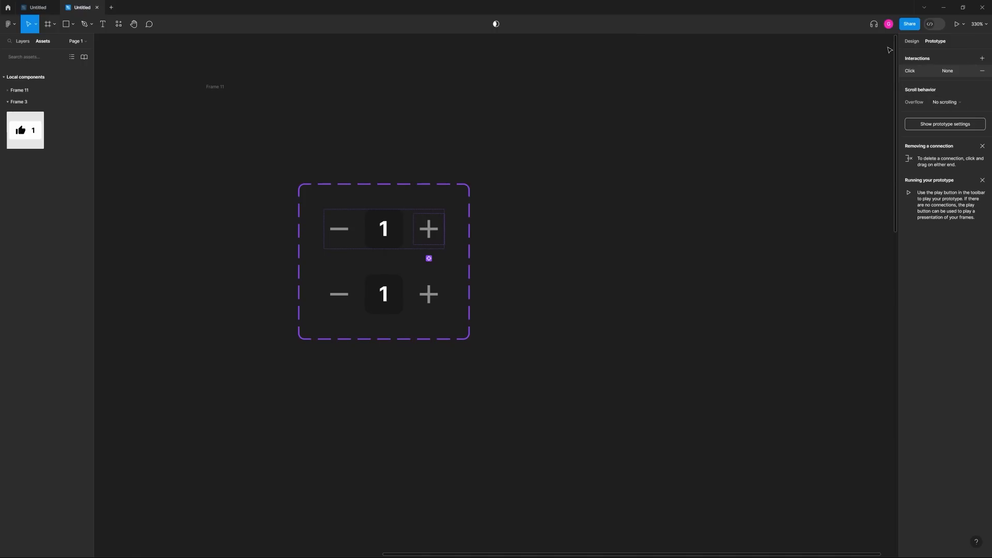
- Set the upper plus icon's on-click action to Set variable with SeatCount as the target variable
click(908, 72)
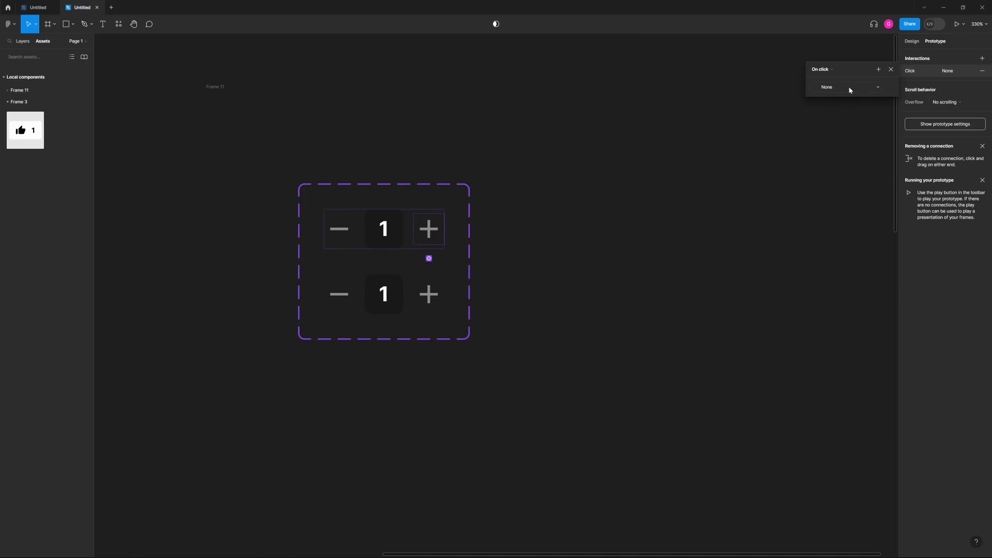
click(849, 87)
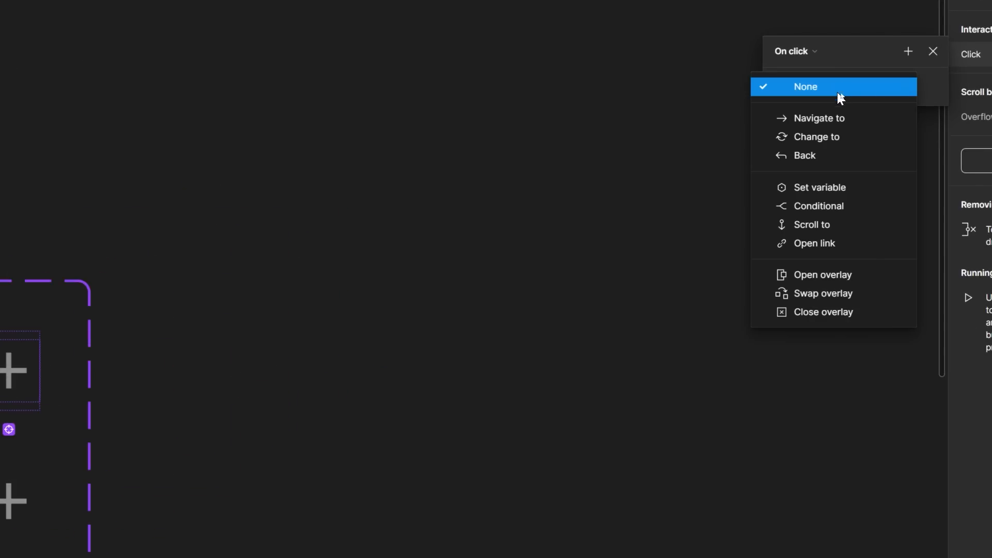
click(833, 195)
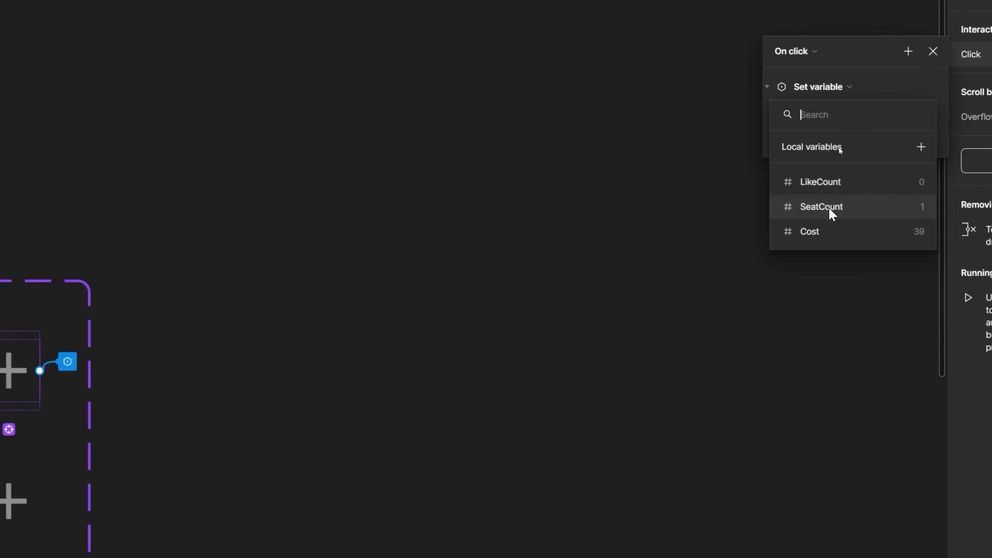
click(829, 208)
- Define the plus icon's new SeatCount value with the expression SeatCount + 1 and close the interaction settings
click(829, 204)
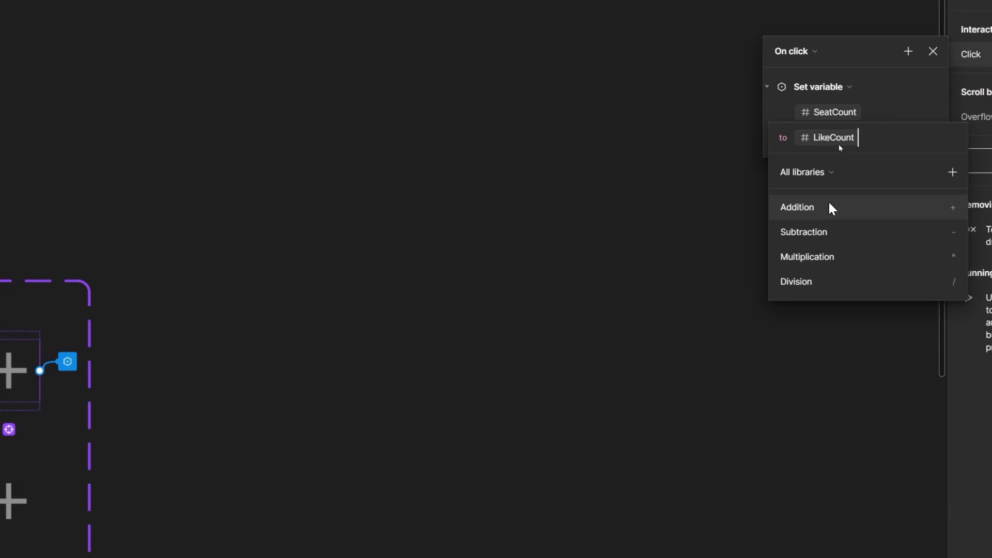
click(830, 136)
key(BackSpace)
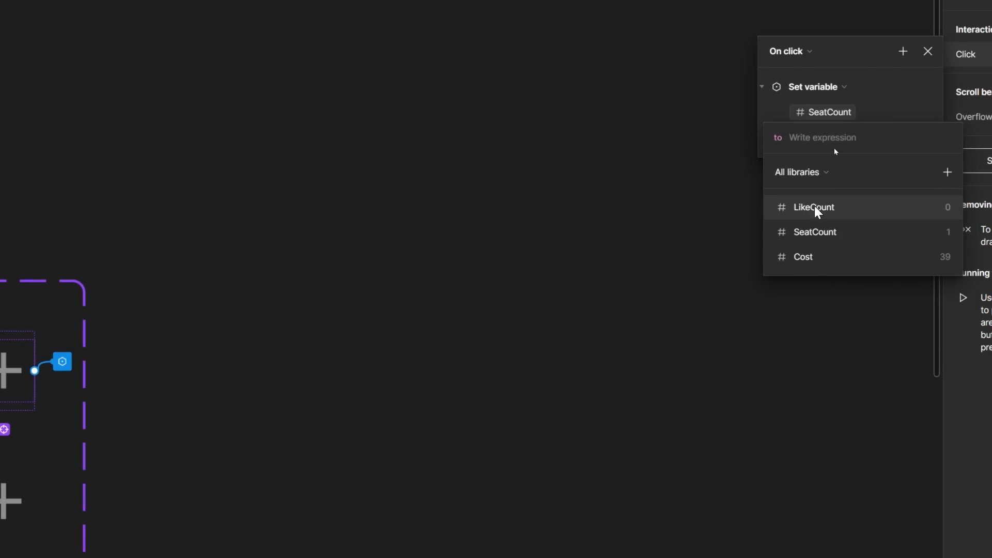
click(817, 232)
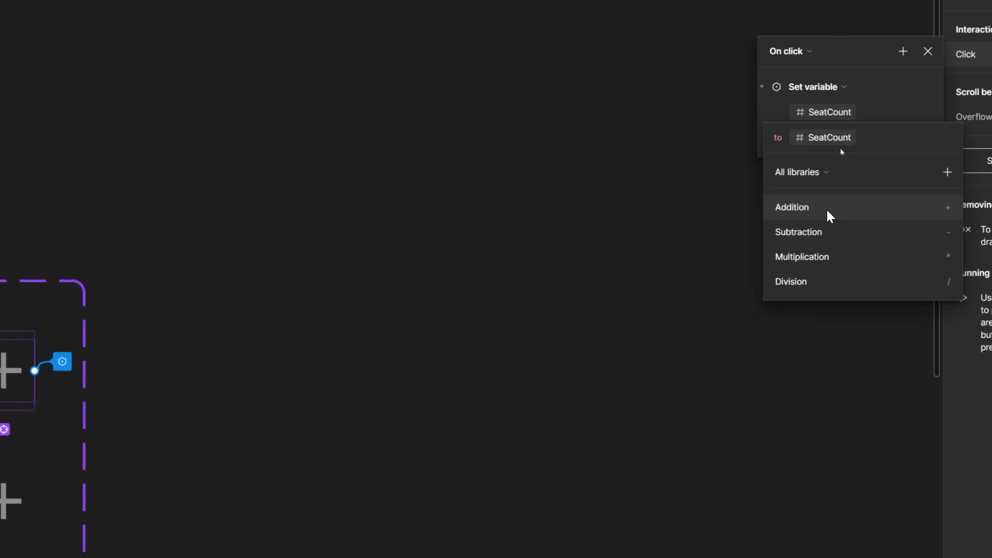
click(830, 216)
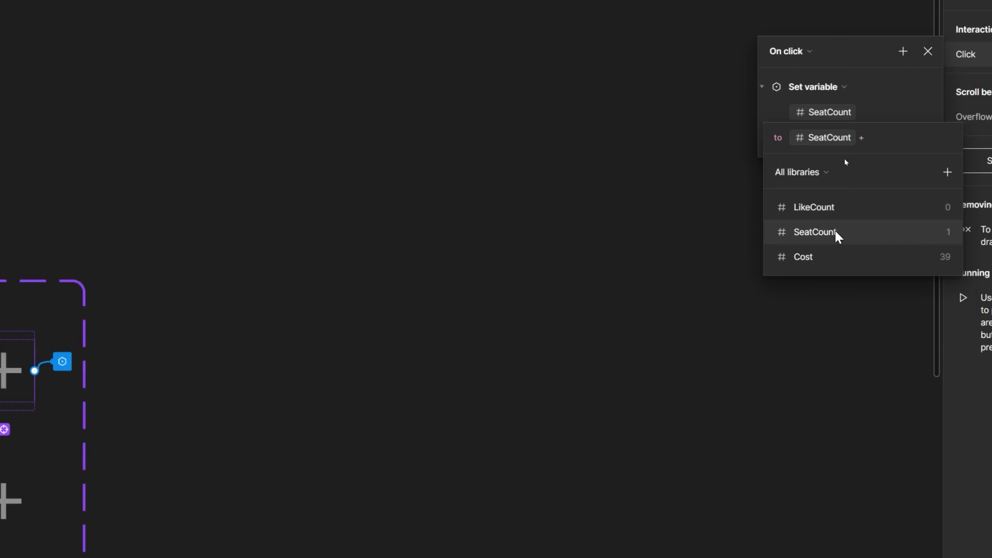
text(1)
key(Return)
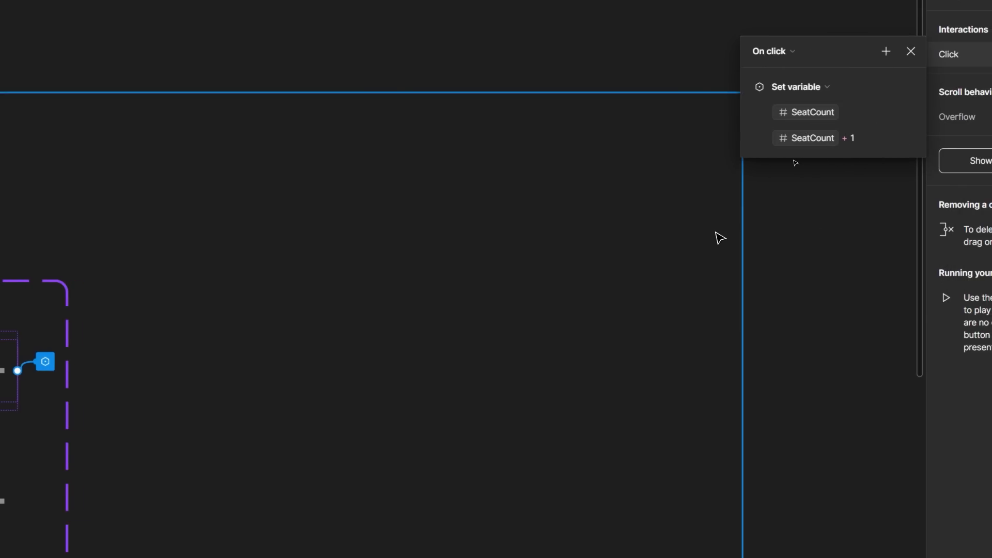
scroll(720, 238, down, 5)
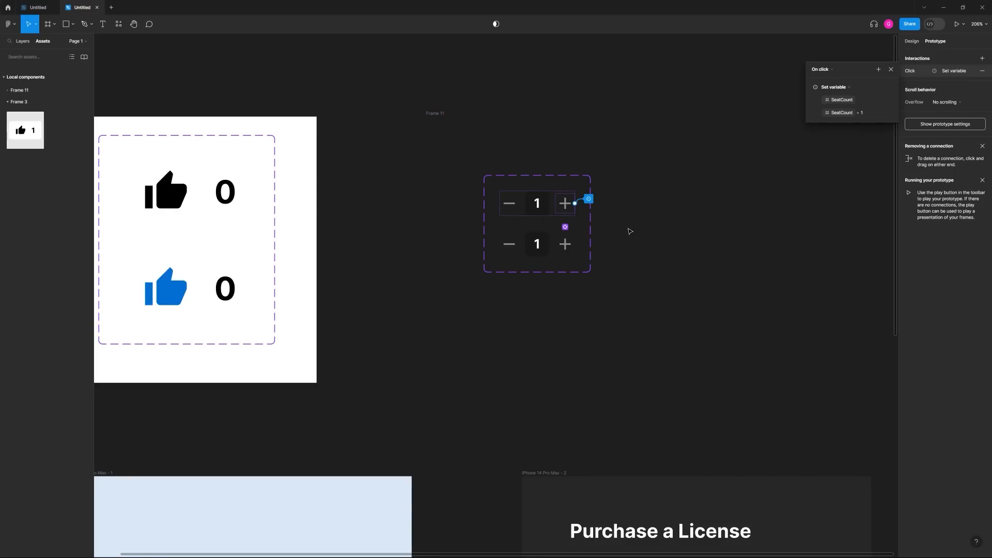
click(630, 231)
- Add an on-click Set variable interaction targeting SeatCount to the minus icon in the upper stepper variant
scroll(610, 222, up, 4)
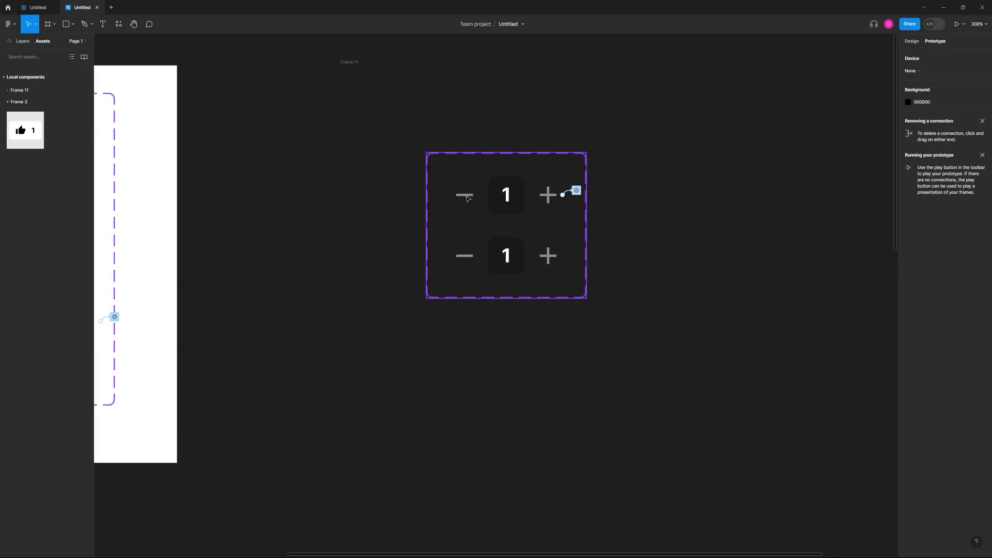
double_click(467, 198)
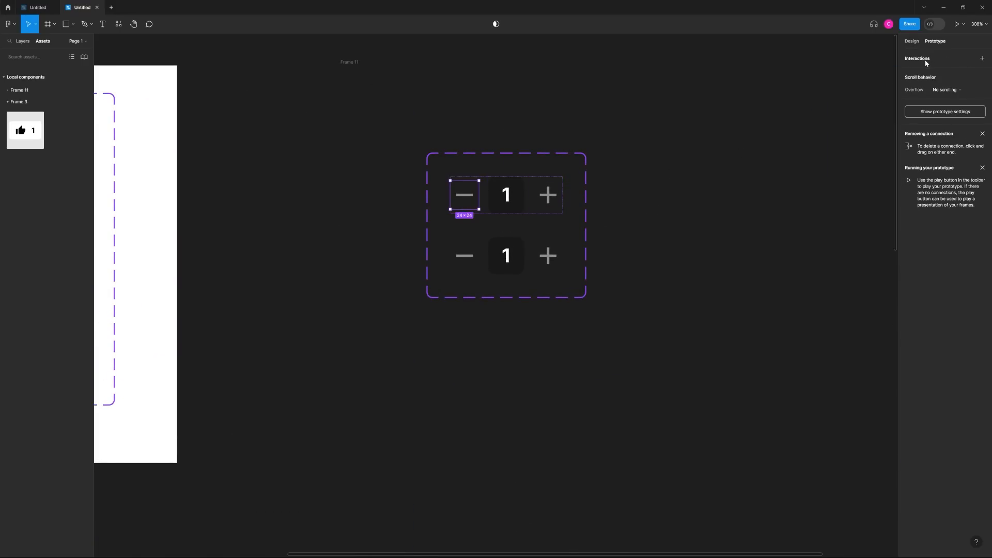
click(982, 58)
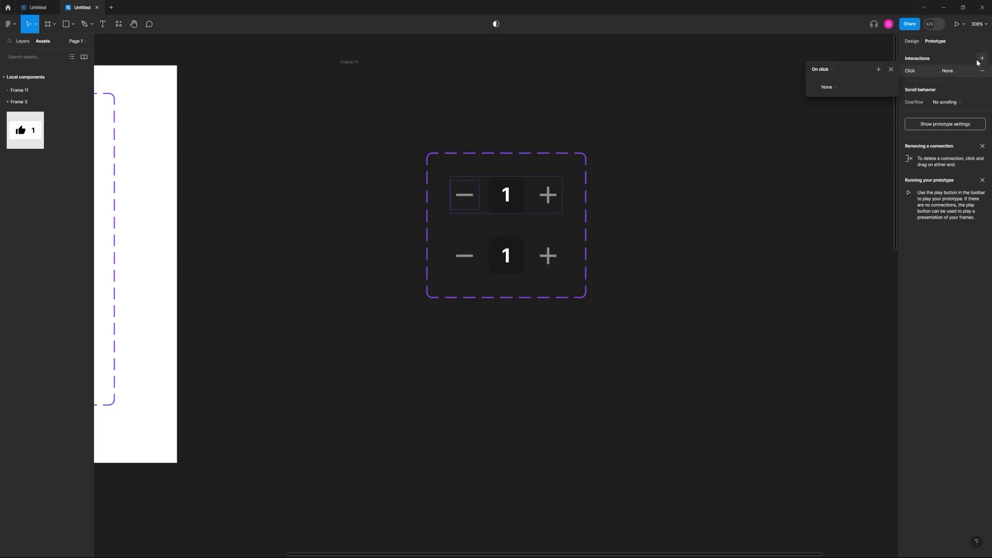
click(845, 85)
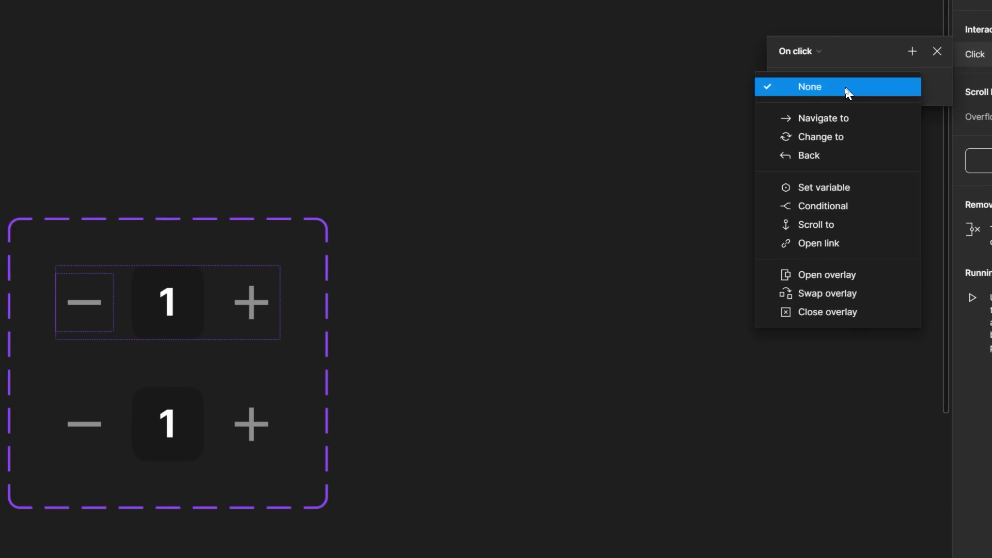
click(836, 186)
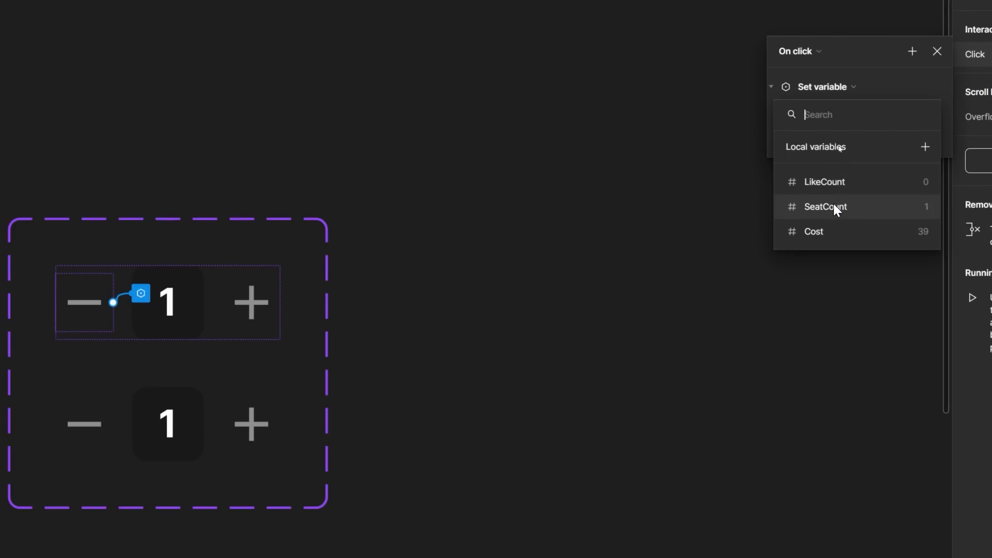
click(834, 205)
- Define the minus icon's new SeatCount value with the expression SeatCount - 1 and close the interaction settings
click(834, 231)
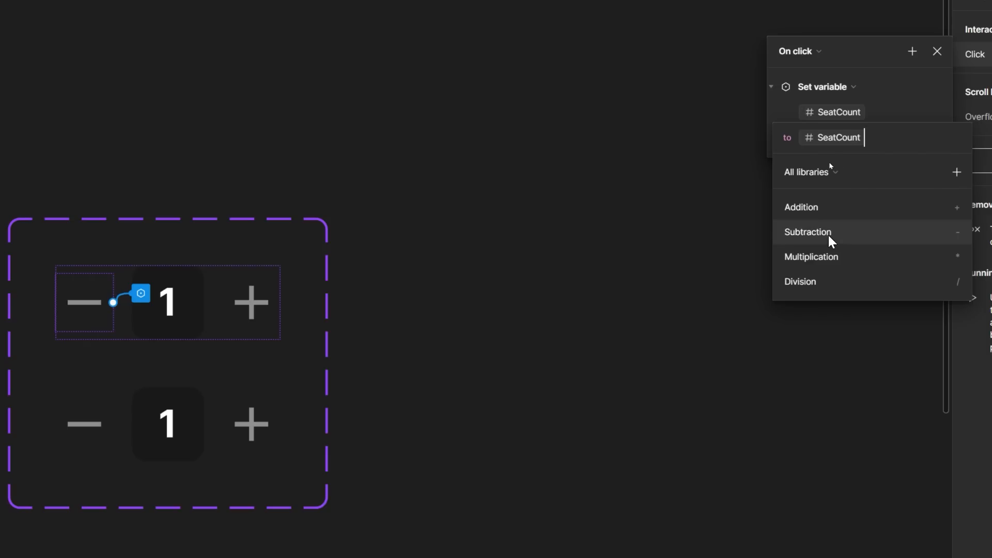
click(792, 233)
text(1)
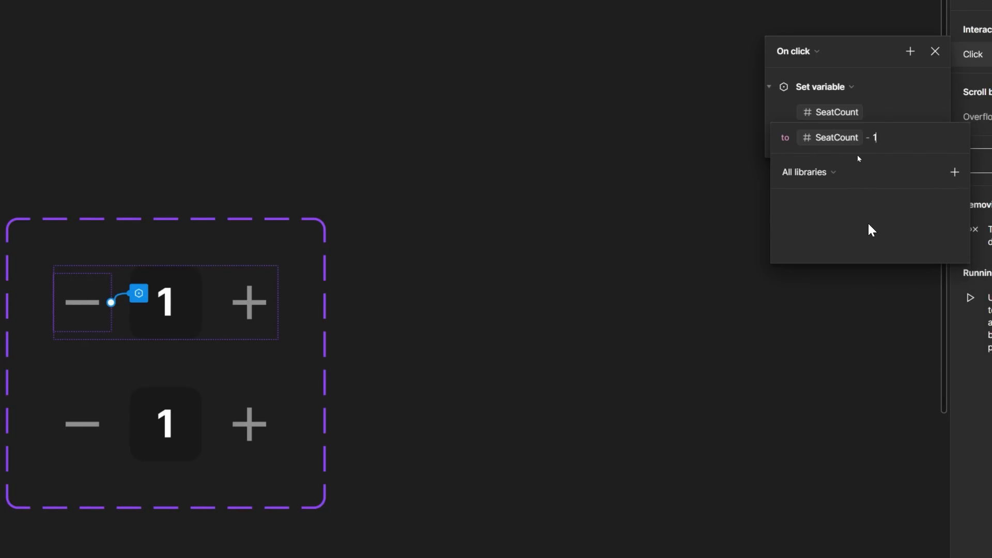
key(Return)
click(712, 260)
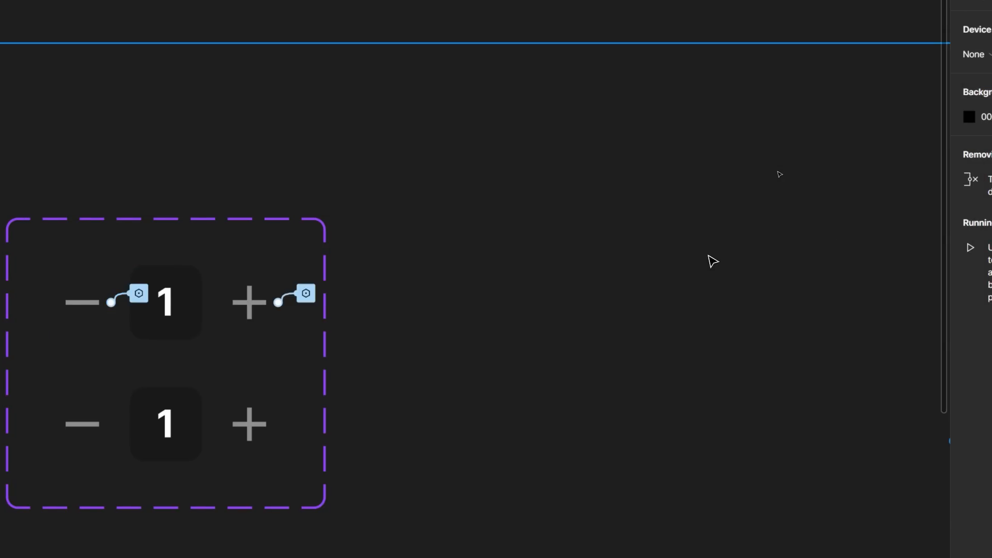
- Delete the lower stepper variant from the component set in Frame 11
scroll(530, 367, down, 3)
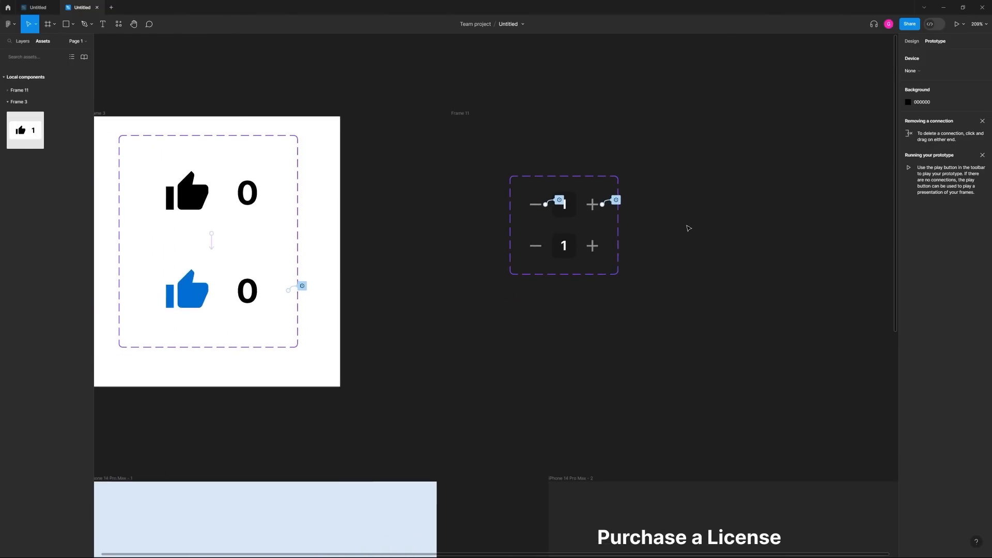
scroll(689, 228, down, 2)
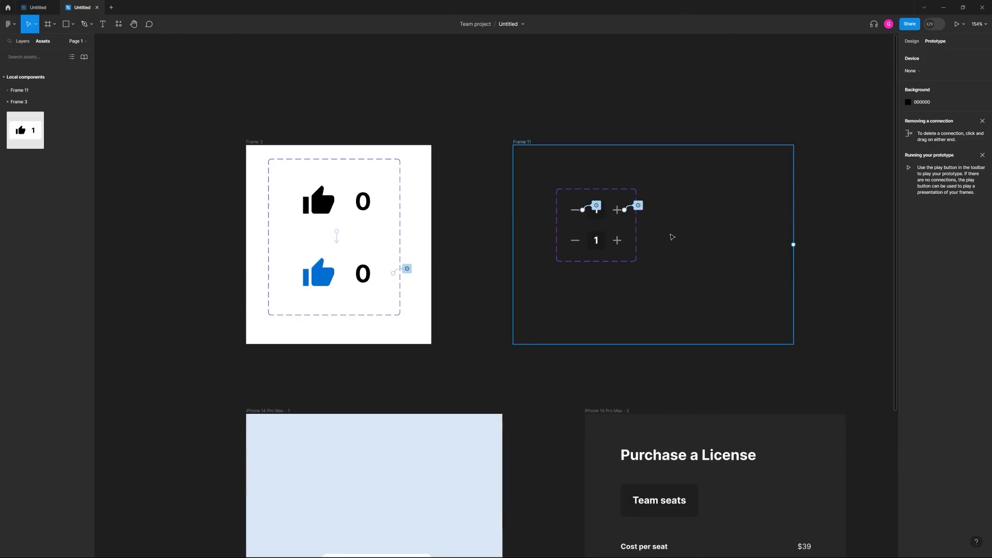
scroll(680, 230, up, 4)
click(558, 250)
scroll(567, 252, up, 2)
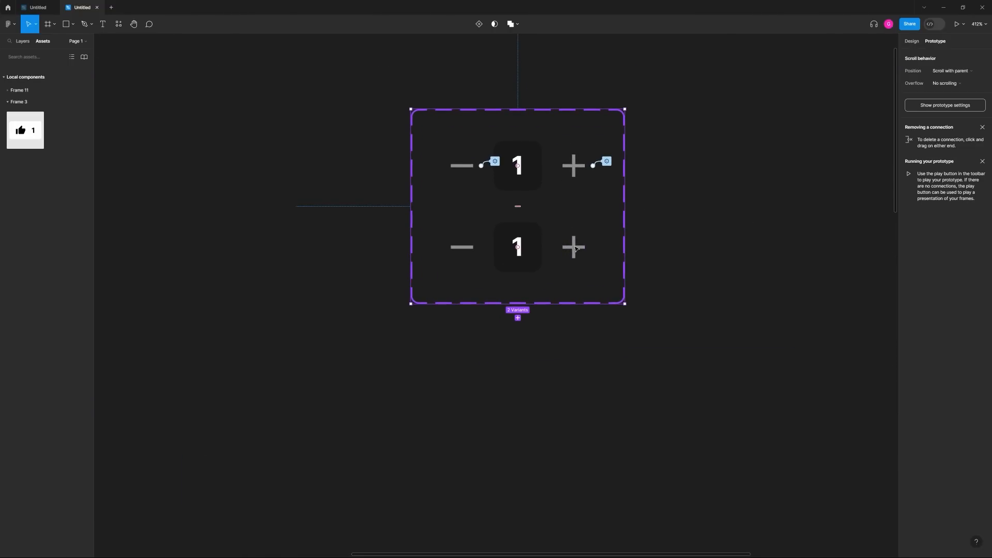
double_click(577, 249)
click(575, 249)
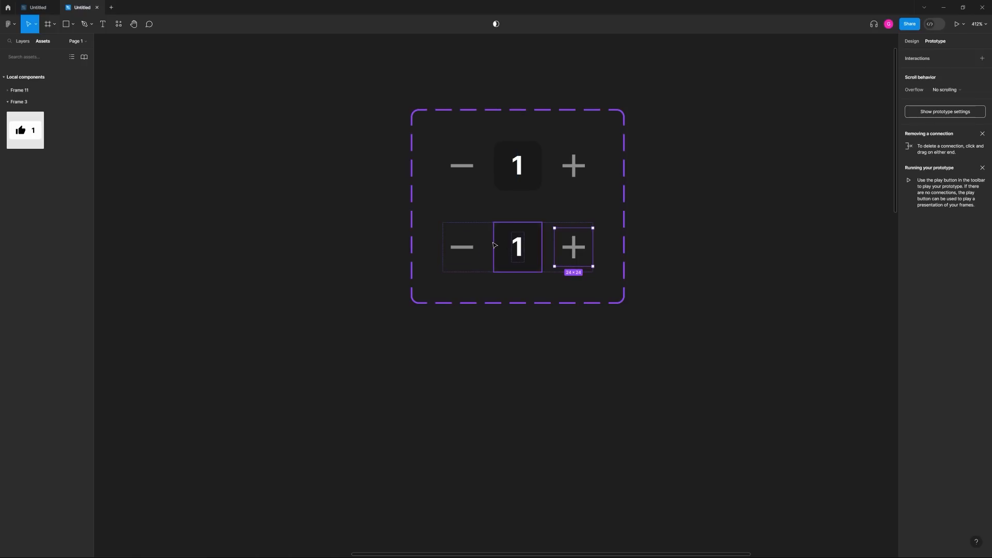
click(640, 224)
double_click(551, 238)
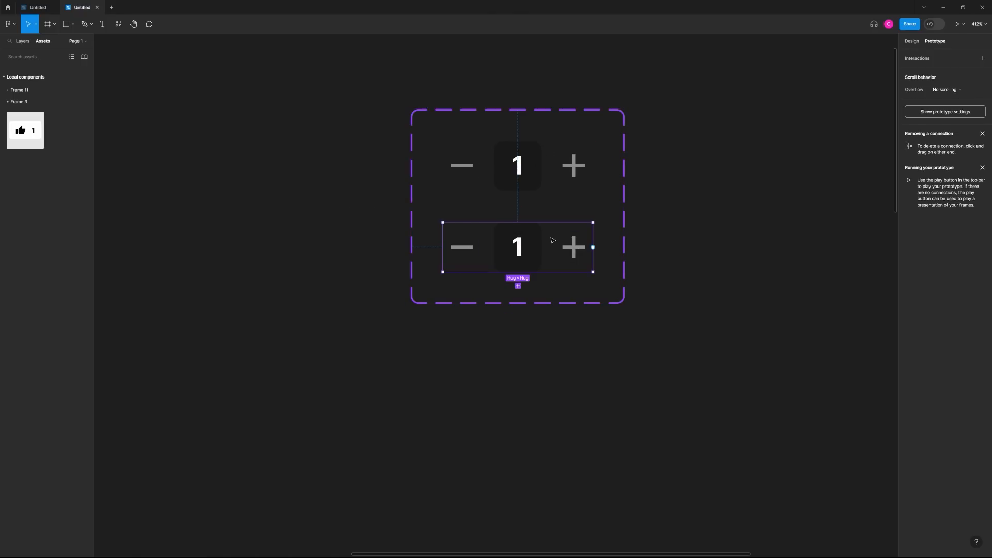
key(Delete)
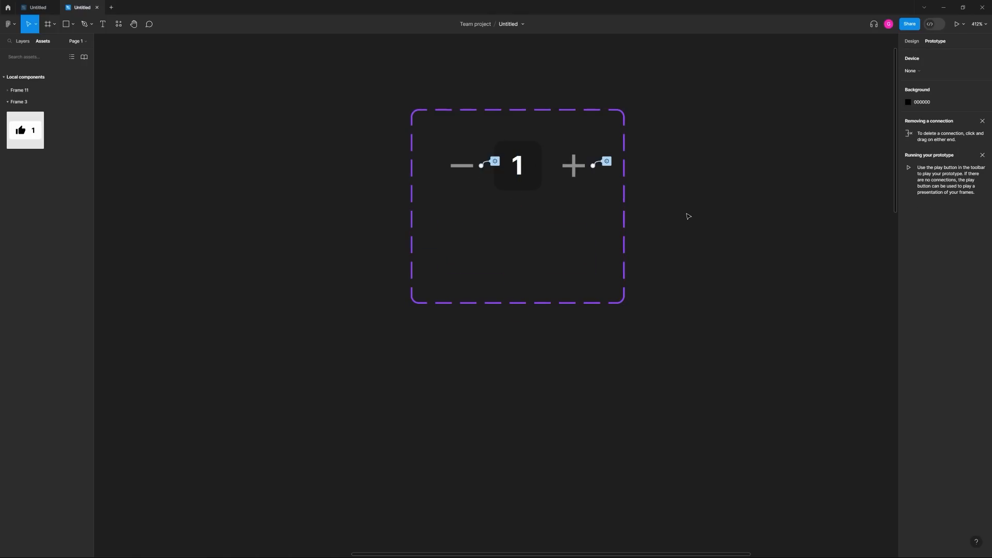
- Place an instance of the Frame 11 stepper component inside the Team seats row of the Purchase a License card
scroll(688, 216, down, 10)
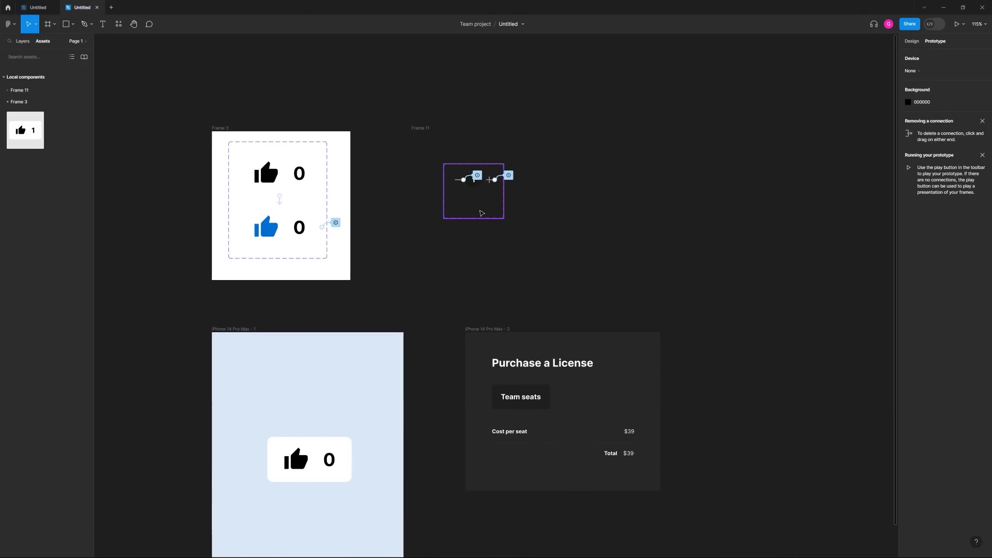
click(480, 213)
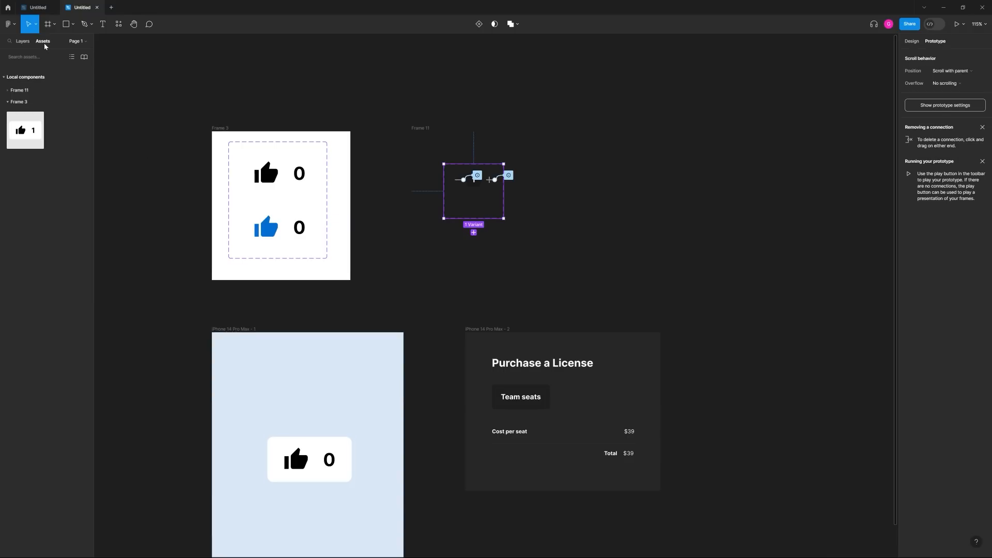
click(16, 90)
drag(47, 110, 519, 394)
scroll(580, 405, up, 5)
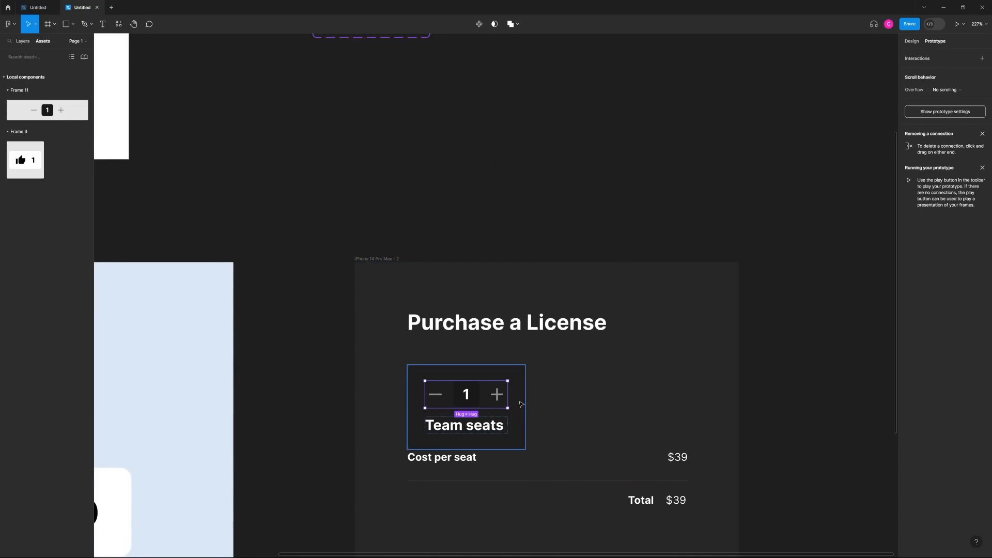
- Switch the Team seats row's auto layout to horizontal and widen the row to 322
click(521, 403)
click(913, 41)
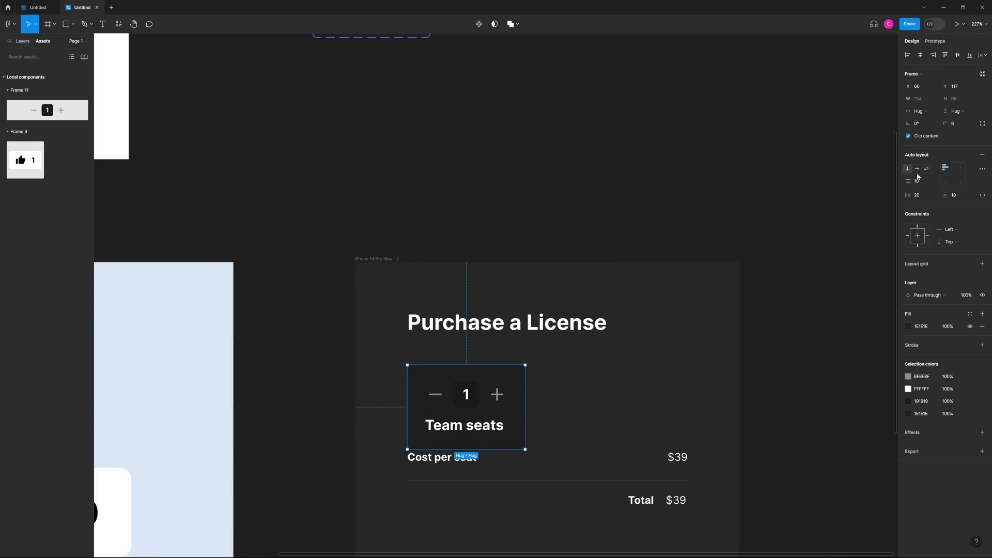
click(918, 169)
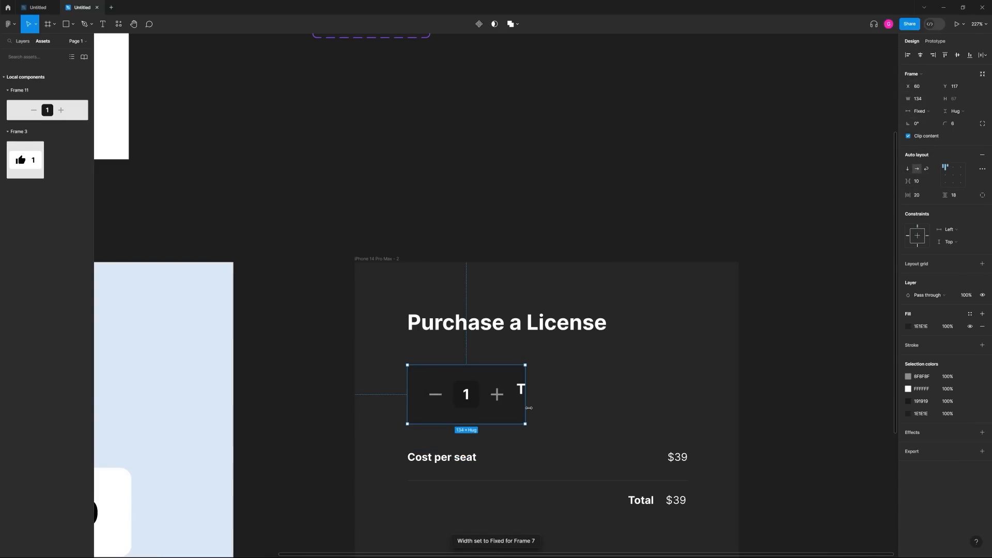
drag(525, 408, 692, 405)
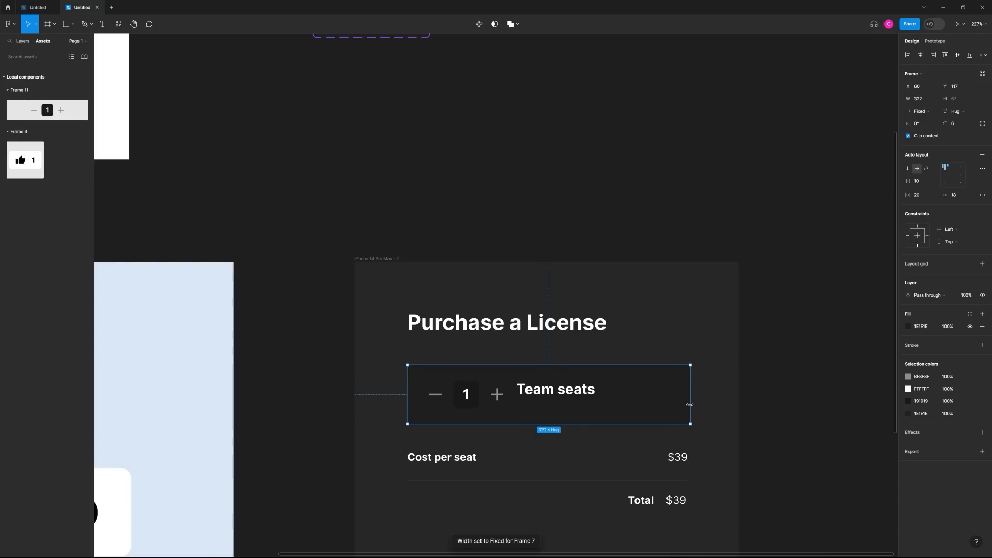
- Reorder the Team seats label before the stepper and vertically centre the row's contents at the left
click(553, 394)
key(Left)
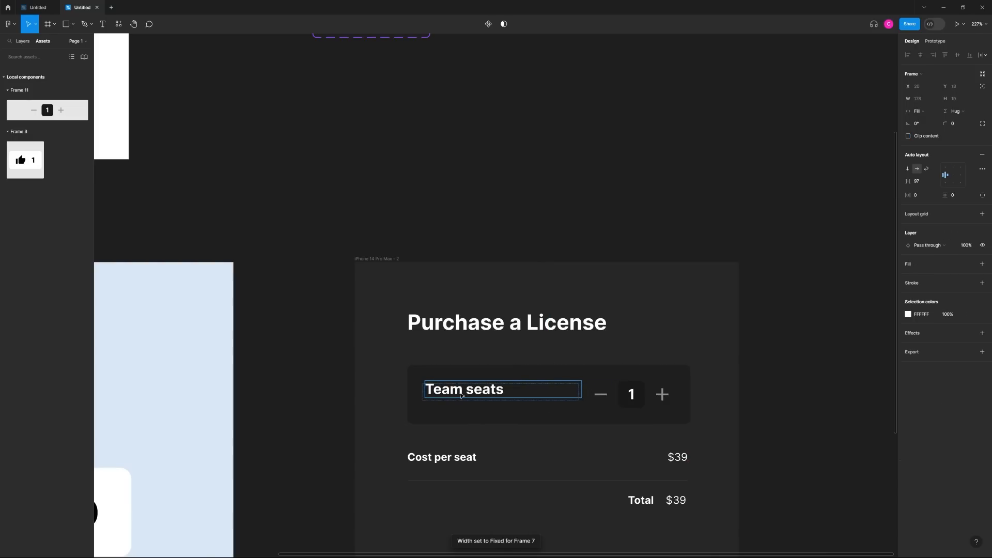
key(Escape)
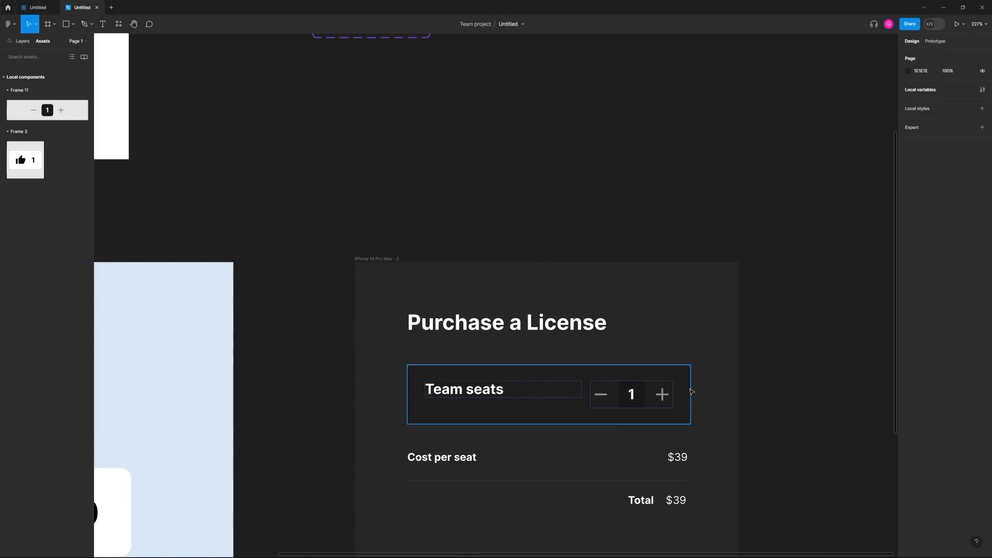
click(954, 178)
click(783, 304)
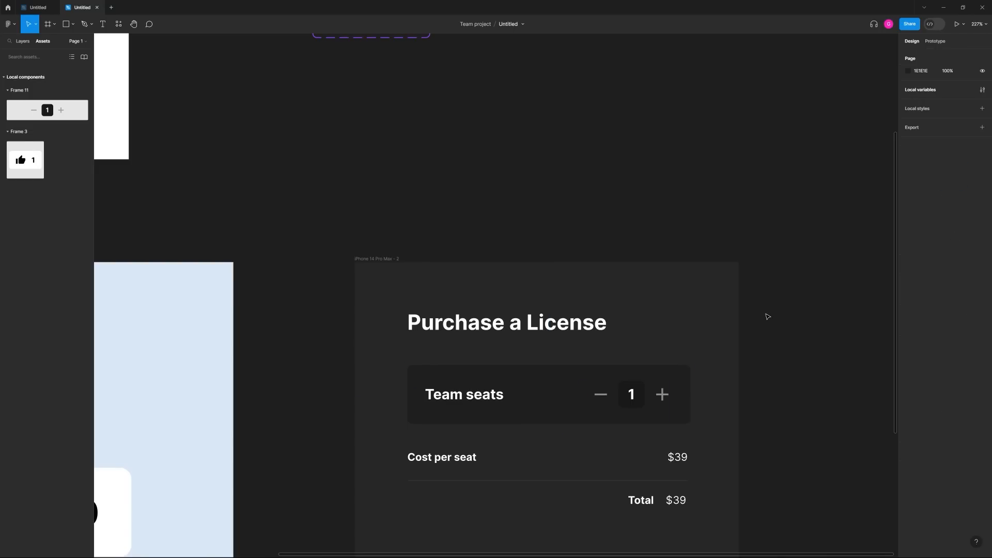
- Open a prototype preview of the Purchase a License frame
scroll(784, 359, down, 5)
scroll(642, 305, up, 5)
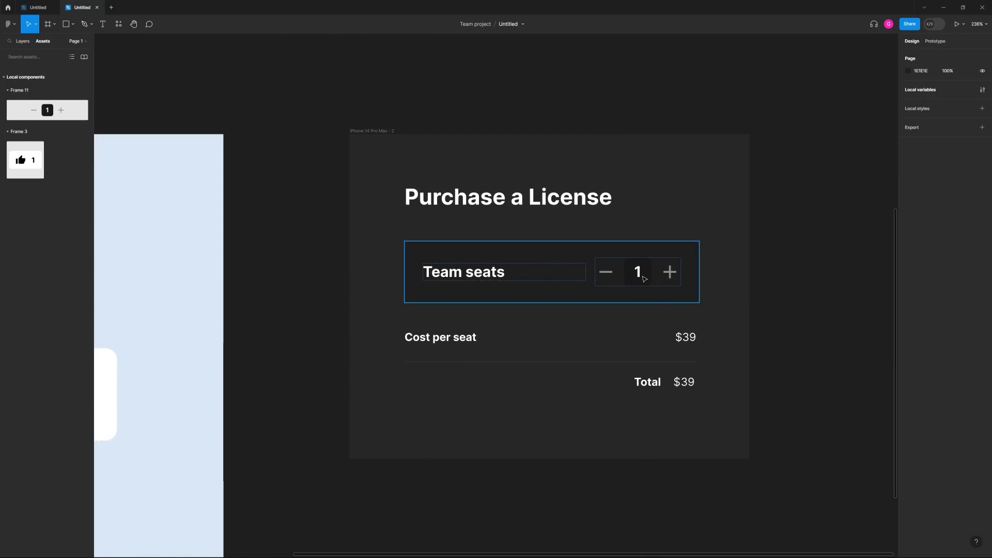
click(638, 272)
click(752, 270)
scroll(775, 260, down, 4)
drag(776, 260, 701, 266)
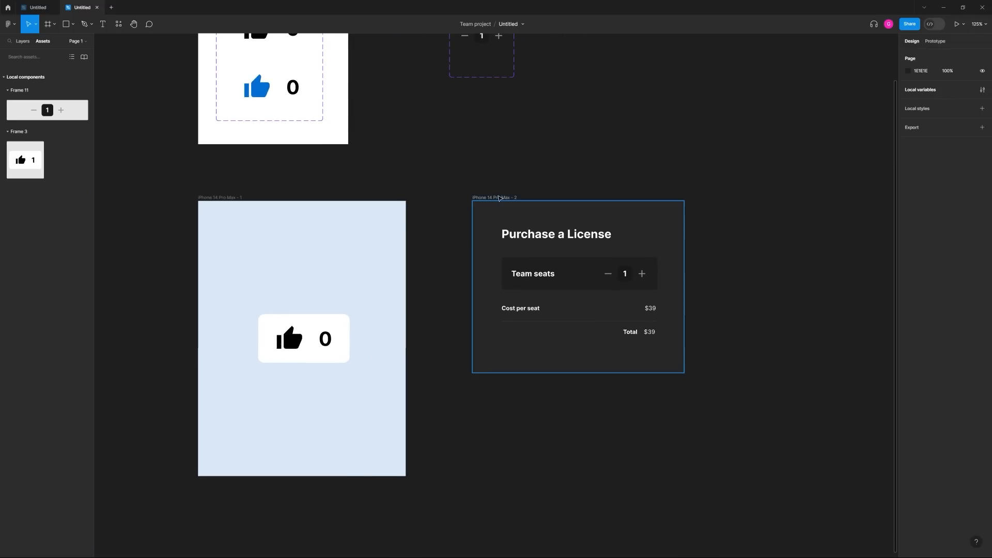
click(499, 198)
key(shift+space)
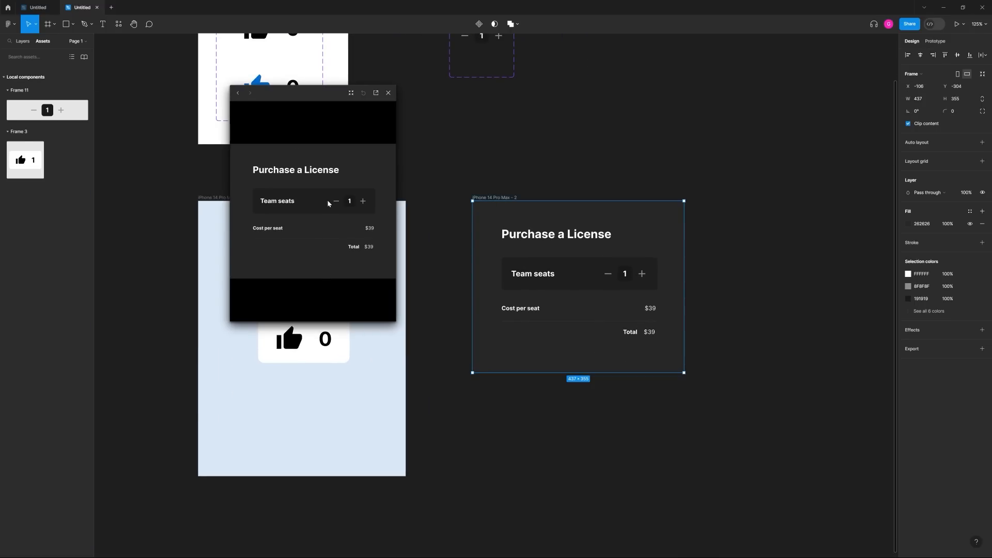
- Test raising and lowering the Team seats count in the preview, and close the preview
click(364, 202)
click(364, 202)
click(364, 202)
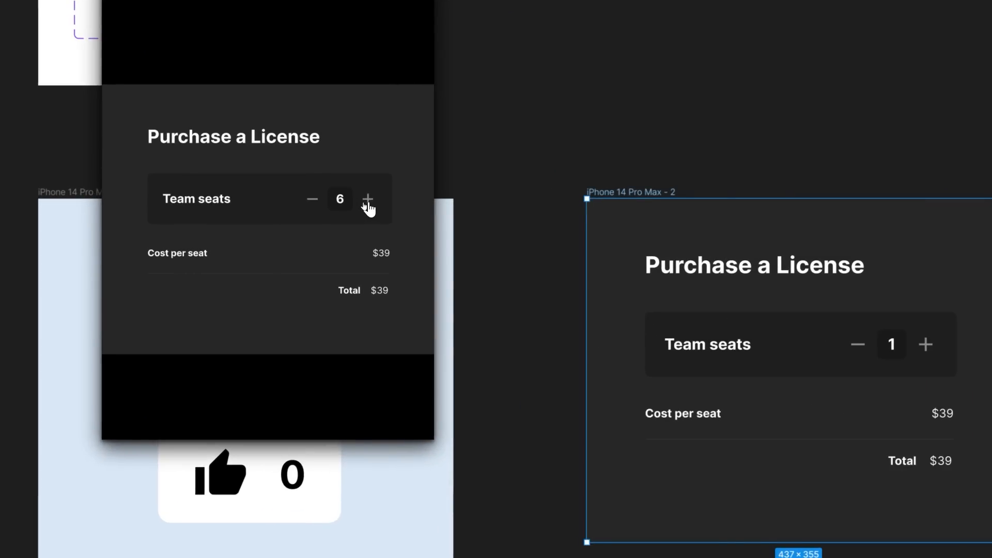
click(364, 201)
click(367, 205)
click(368, 200)
click(368, 199)
click(308, 199)
click(309, 200)
click(310, 199)
click(309, 200)
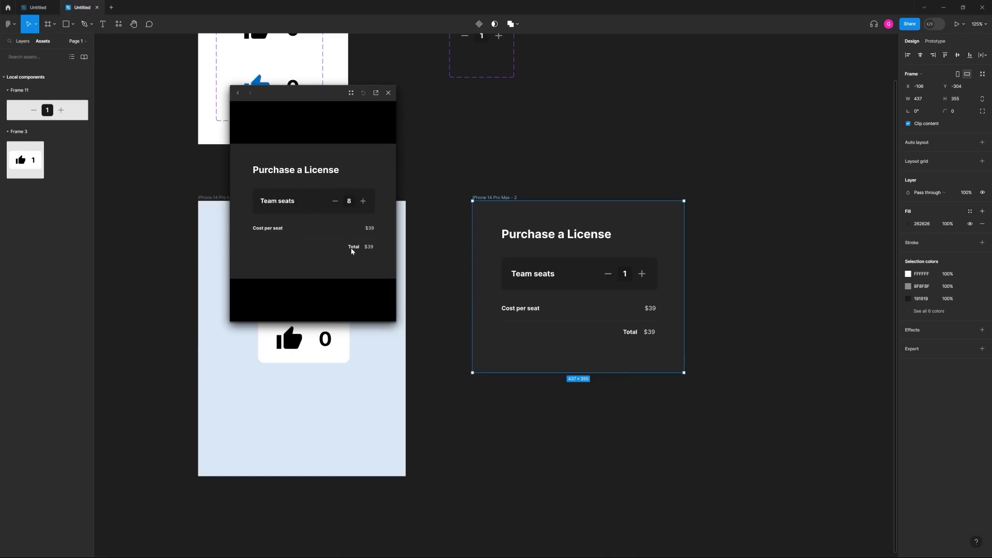
click(388, 93)
click(458, 124)
- Examine the Total amount on the Purchase a License card and the count in the Frame 11 stepper component
scroll(628, 321, up, 5)
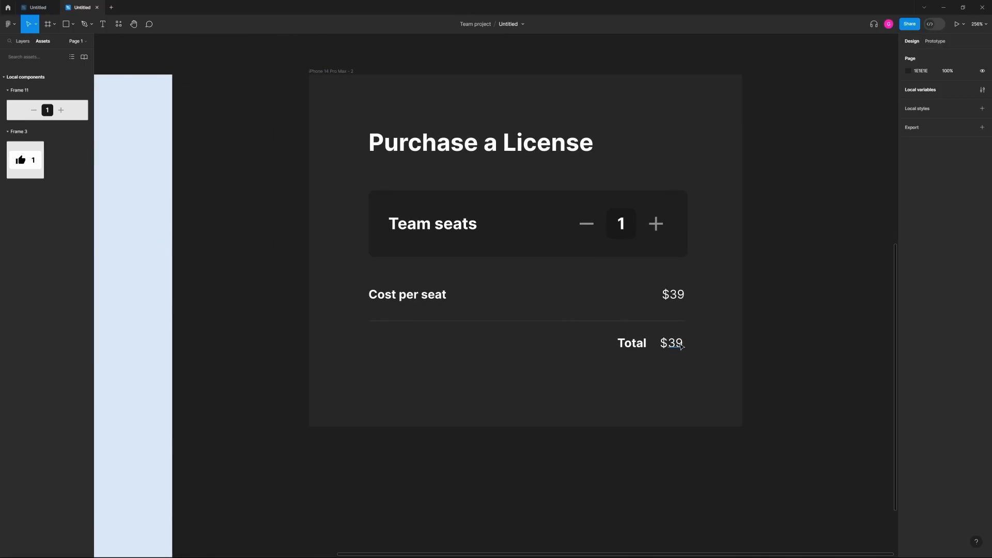
scroll(679, 345, down, 5)
drag(612, 158, 510, 283)
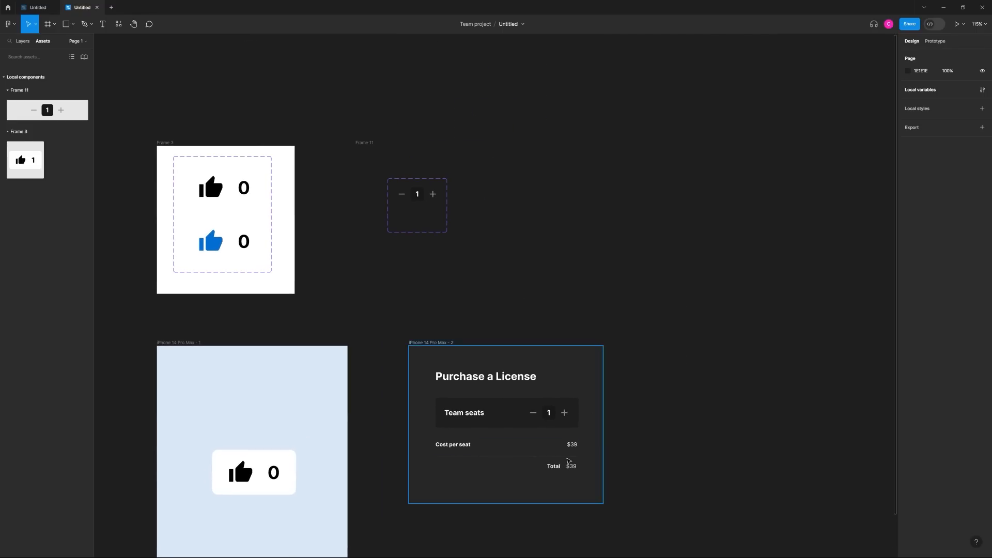
scroll(569, 463, up, 5)
scroll(571, 427, down, 3)
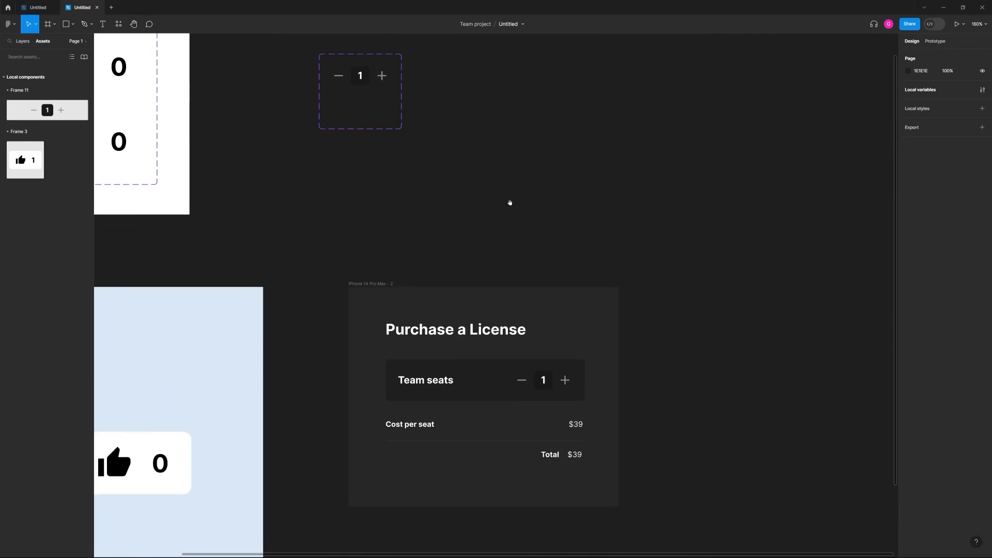
drag(510, 204, 603, 328)
scroll(470, 210, up, 3)
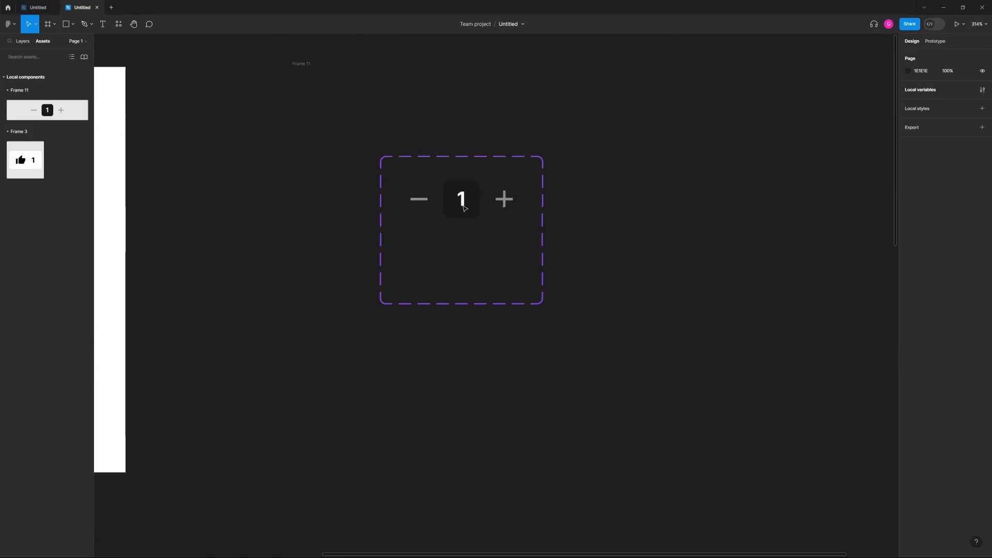
scroll(480, 209, down, 5)
- Preview the Purchase a License frame and test lowering the Team seats count repeatedly
click(534, 373)
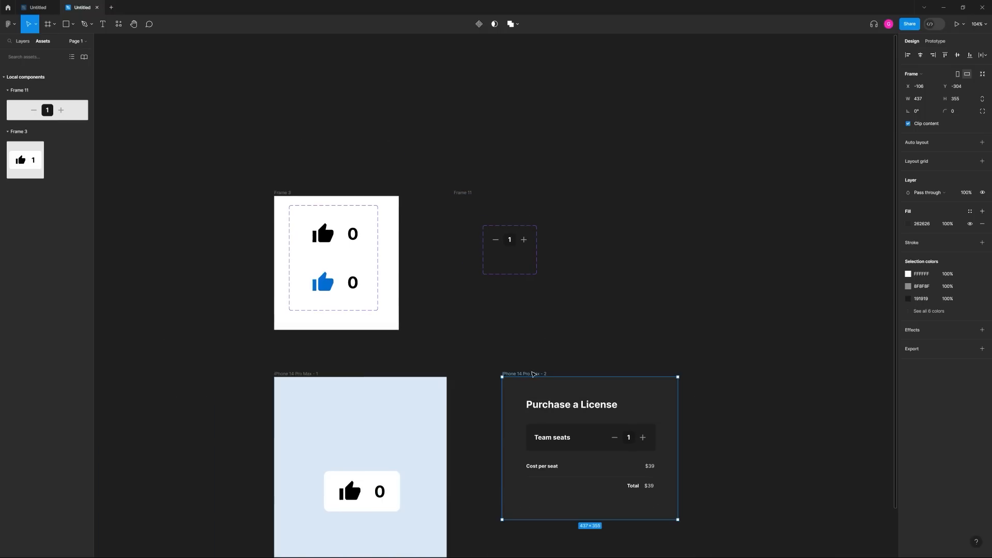
key(shift+space)
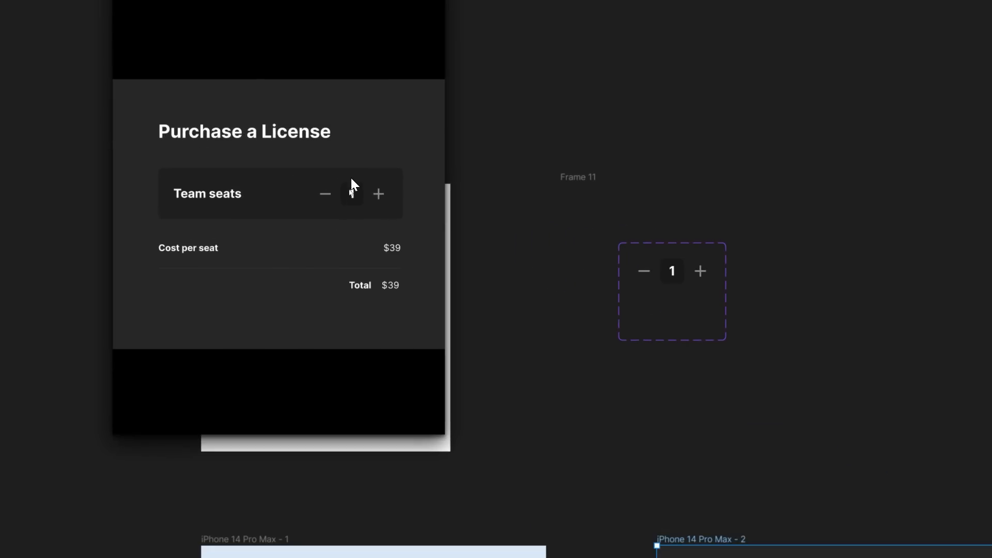
click(324, 197)
click(324, 196)
click(319, 197)
click(319, 196)
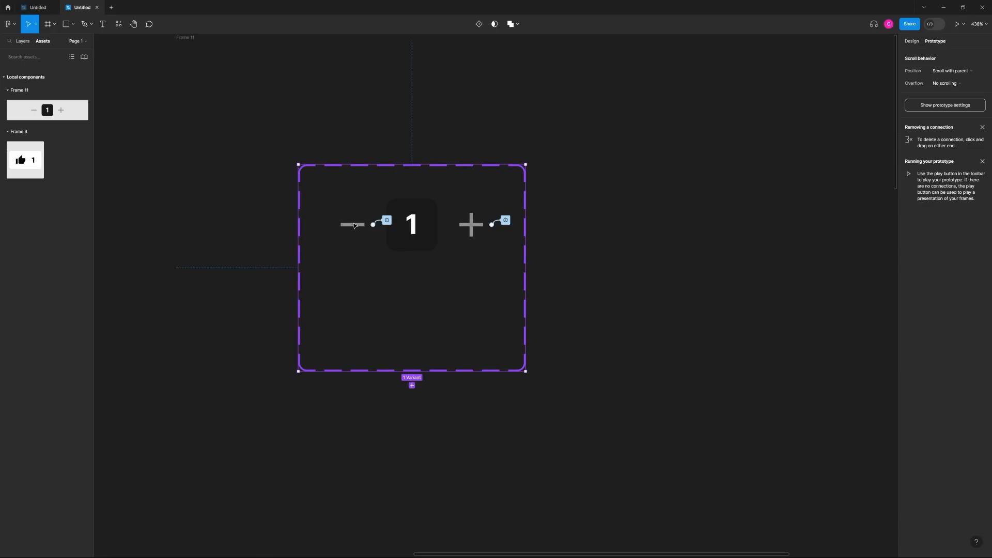
- Add a Conditional action with the condition SeatCount != 0 to the minus icon's click interaction in the stepper component
click(354, 226)
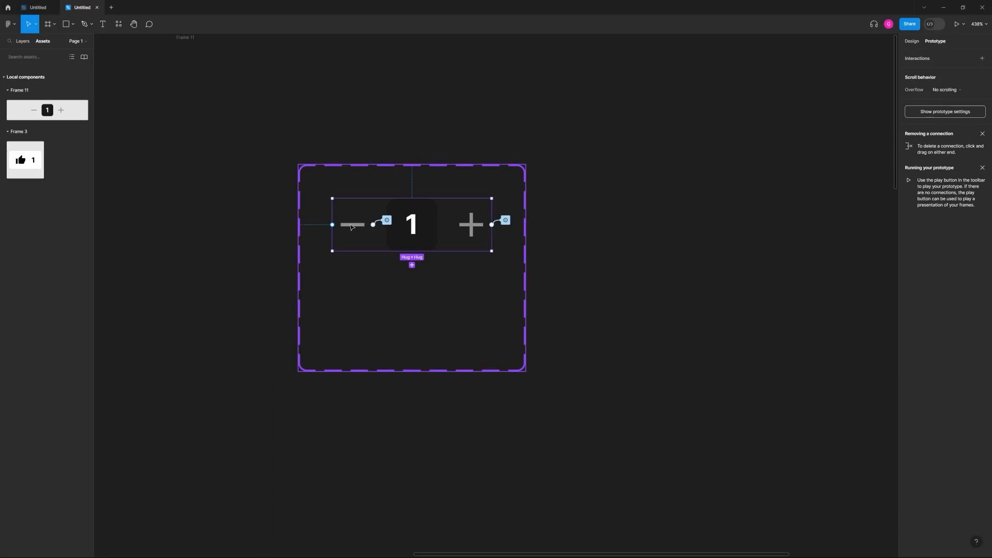
click(352, 227)
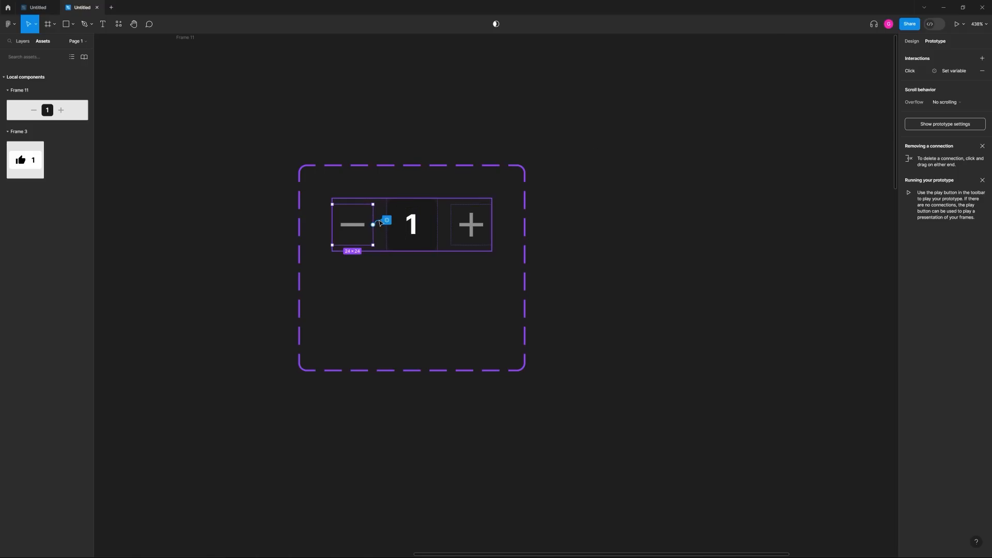
click(383, 222)
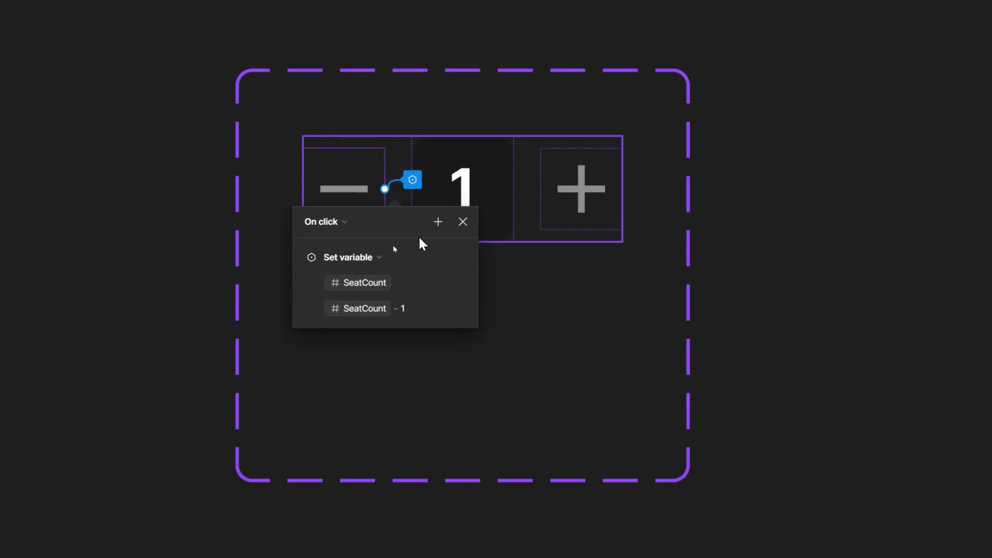
click(399, 241)
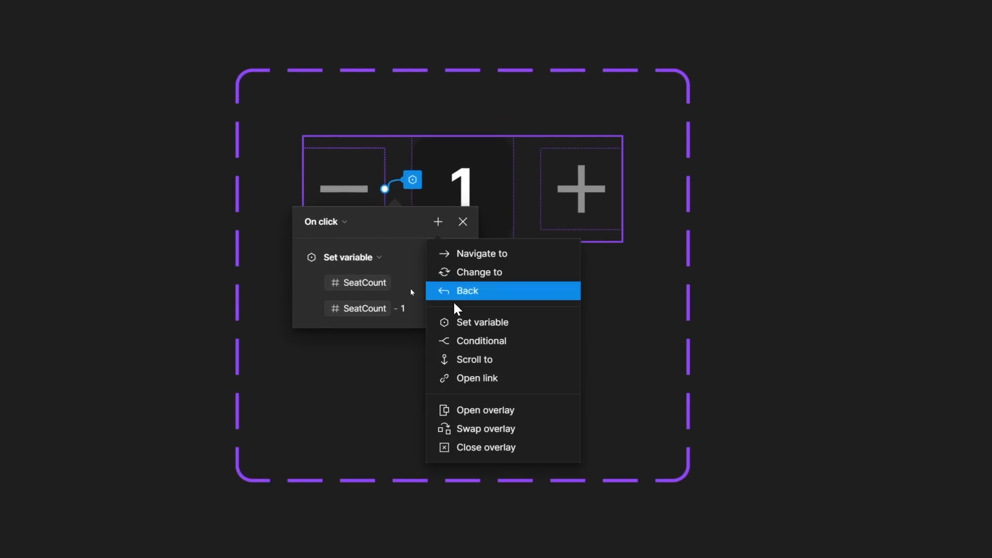
click(471, 343)
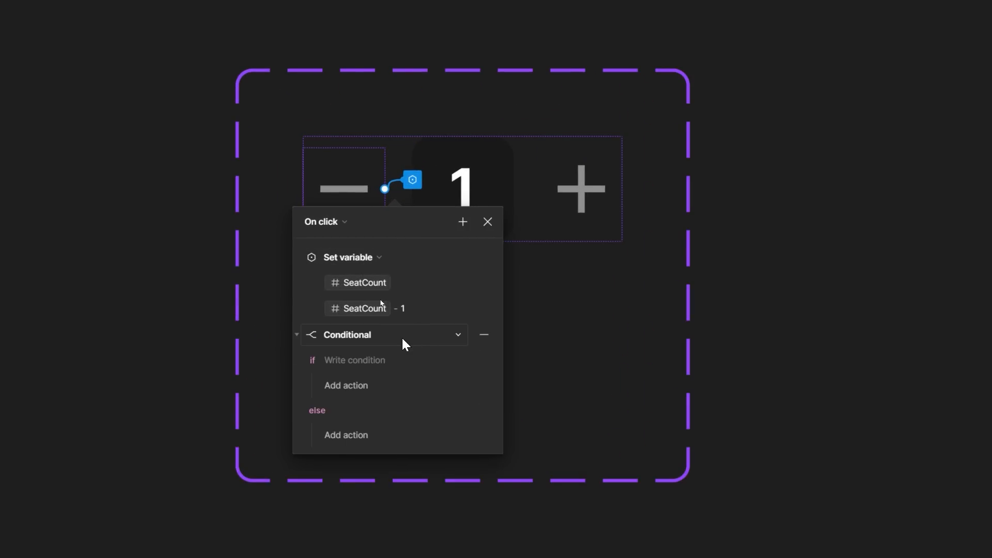
click(352, 361)
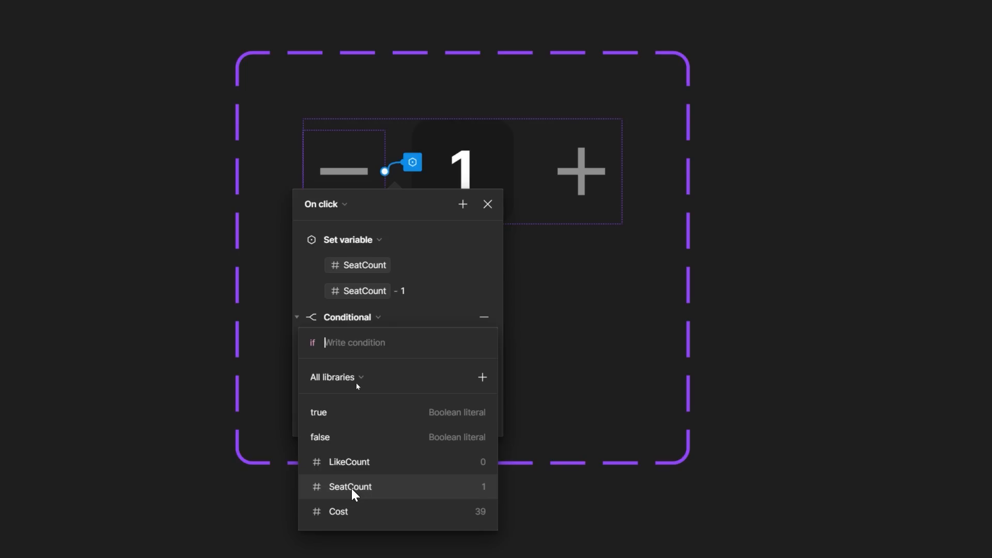
click(353, 506)
click(356, 439)
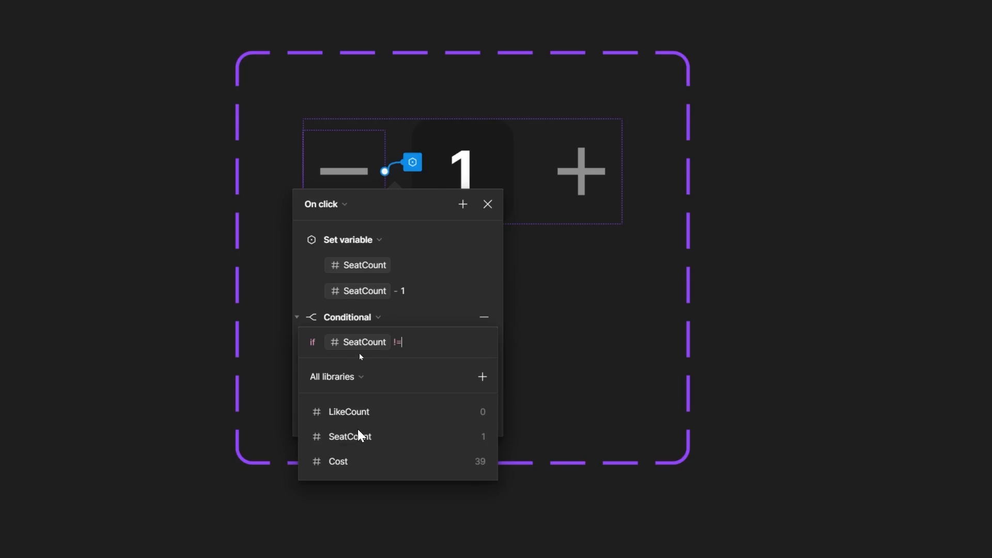
text(0)
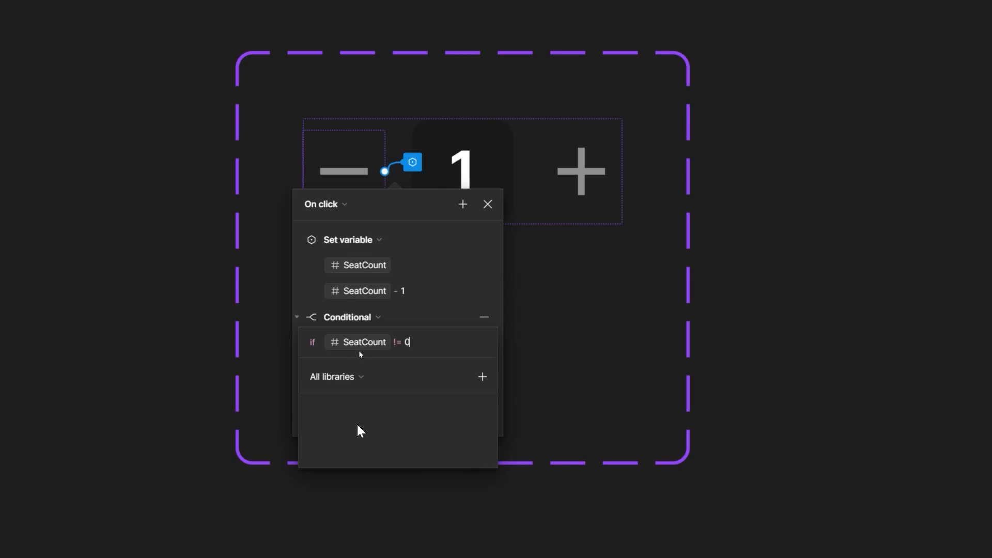
key(Return)
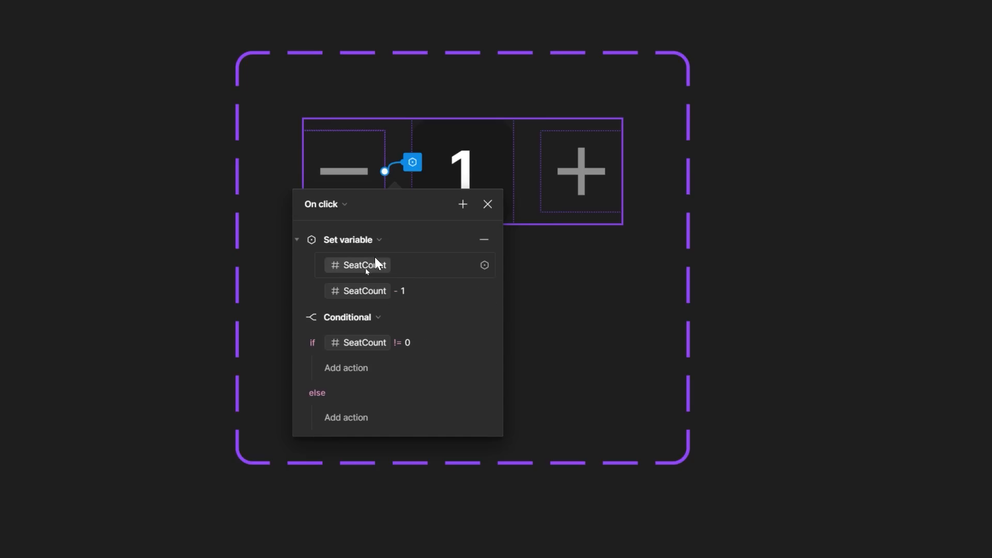
text(1)
- Move the minus icon's SeatCount - 1 action into the conditional's if branch and close the interaction settings
click(296, 238)
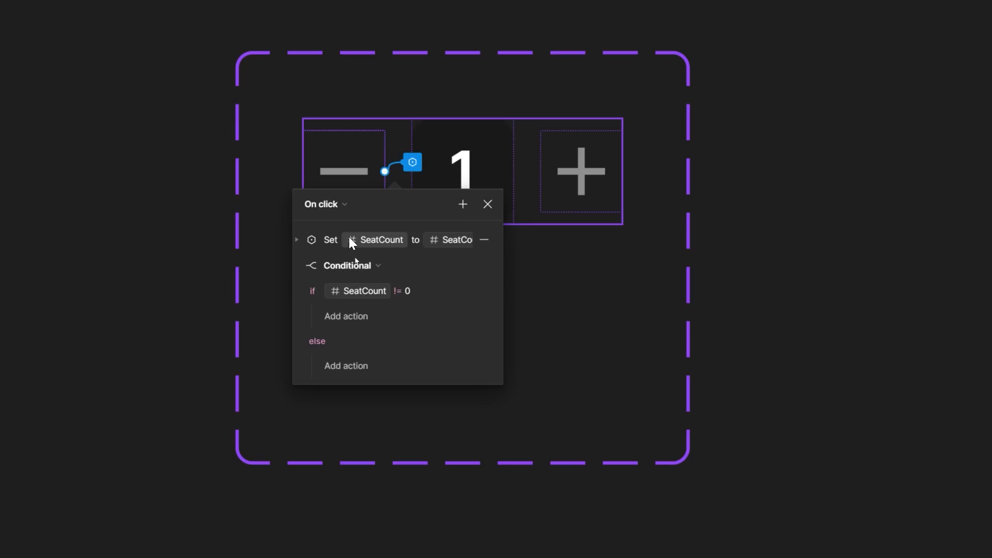
click(296, 239)
click(298, 239)
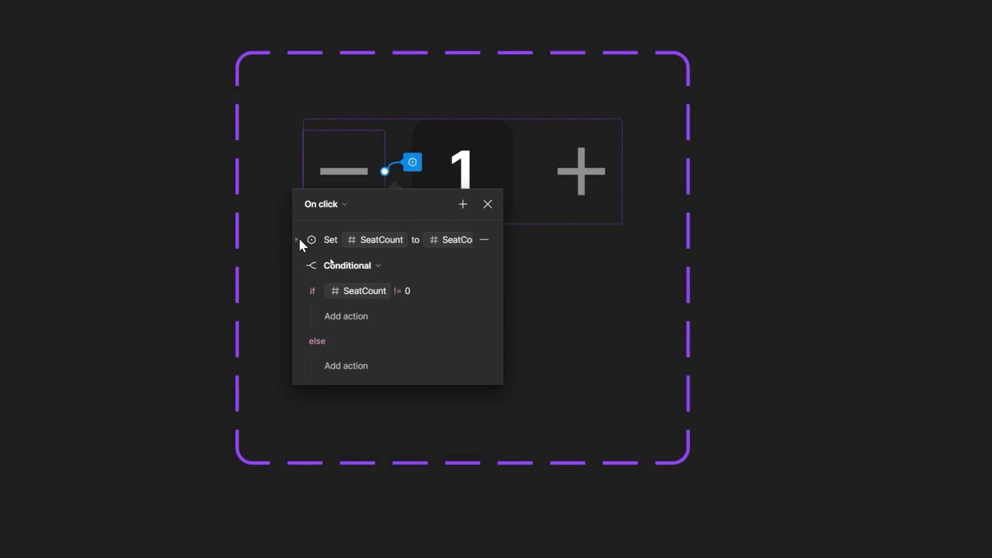
drag(300, 240, 373, 324)
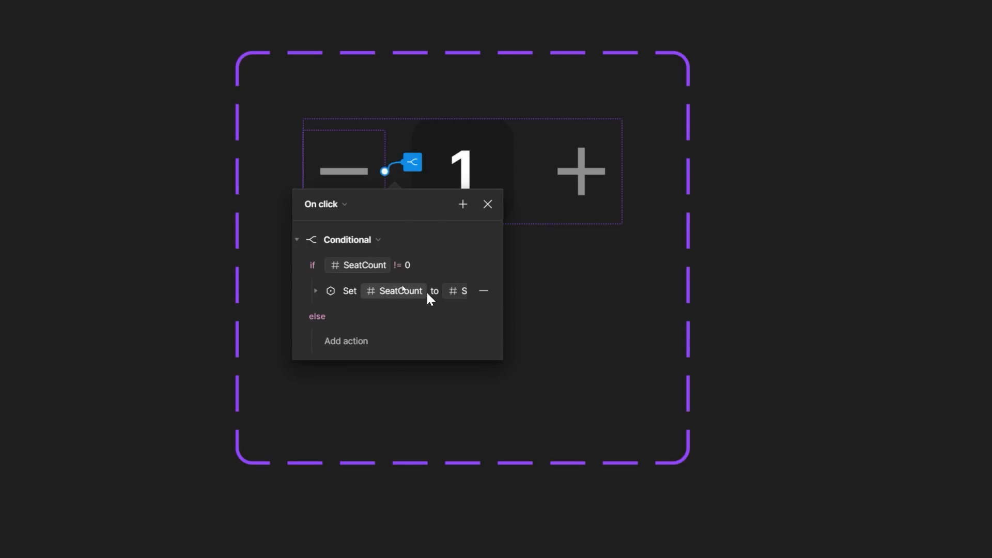
click(494, 206)
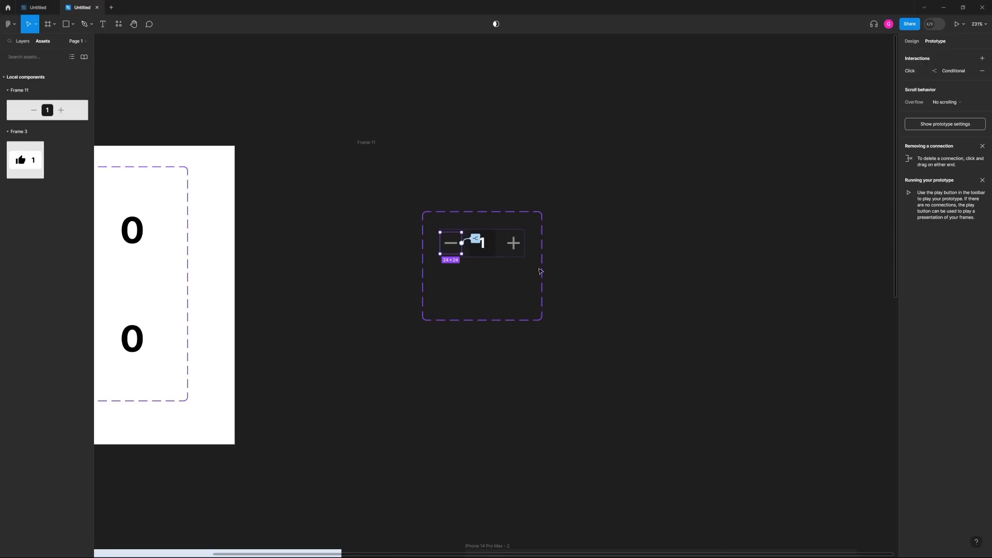
- Preview the Purchase a License frame, test lowering Team seats to 0 and raising it again, and close the preview
scroll(540, 290, down, 5)
scroll(553, 317, down, 1)
click(538, 369)
key(shift+space)
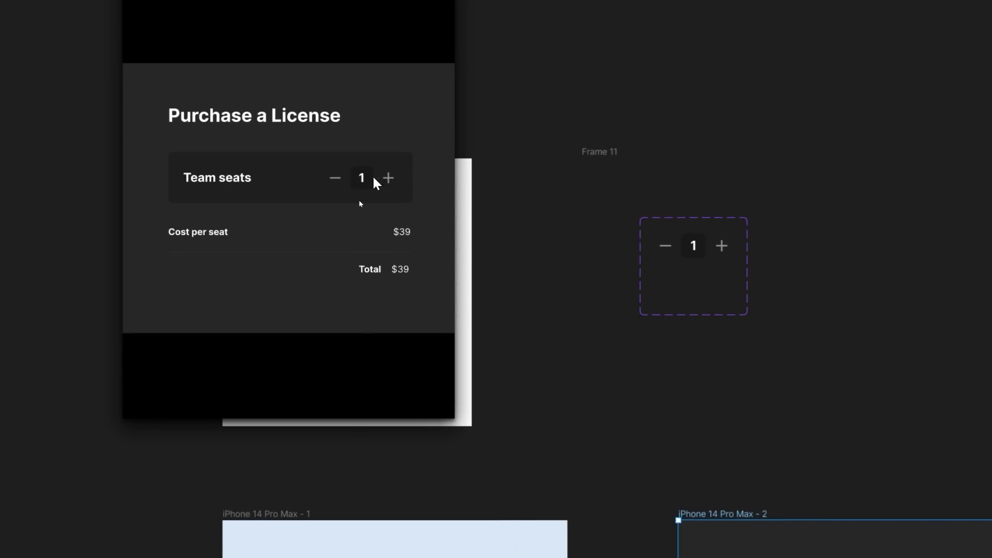
click(387, 181)
click(332, 181)
click(332, 181)
click(332, 181)
click(332, 181)
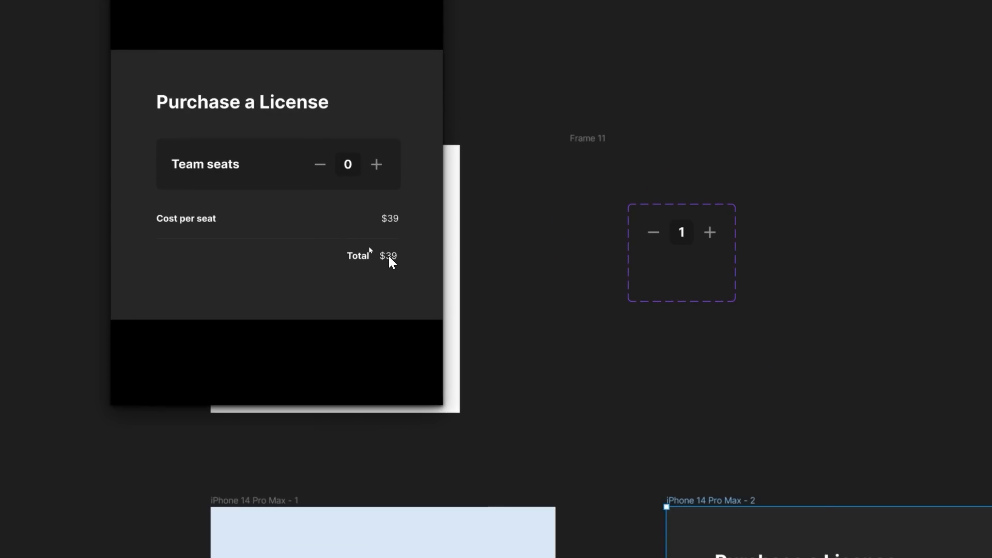
click(379, 163)
click(380, 163)
click(379, 164)
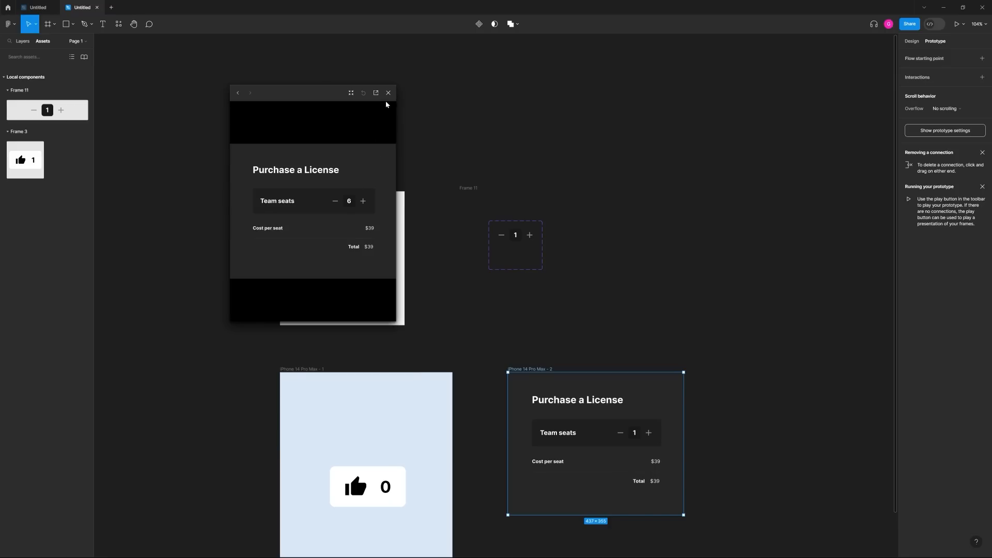
click(388, 93)
click(501, 103)
- Add a second Set variable action to the plus icon's click interaction that sets Cost to Cost + 39
click(578, 275)
key(shift+2)
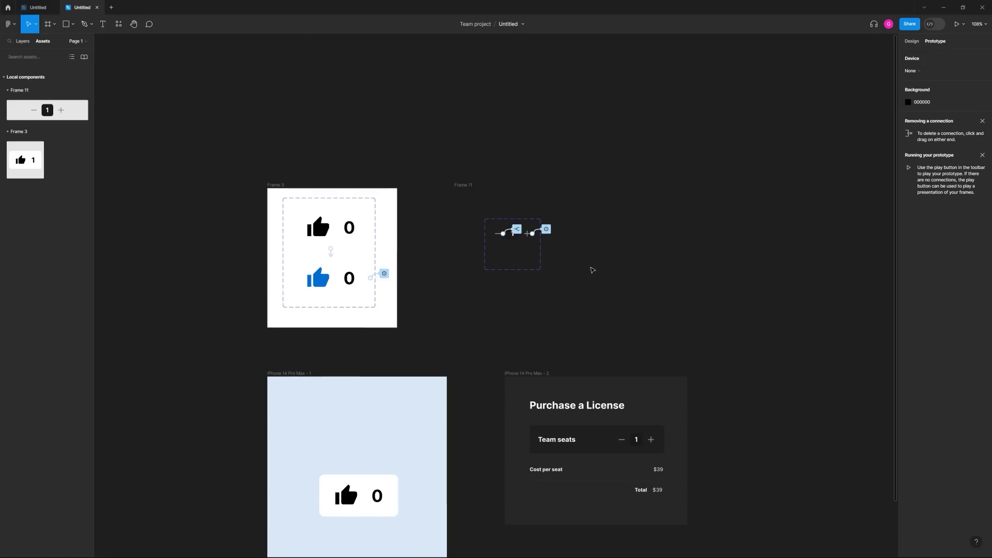
scroll(463, 215, up, 3)
click(470, 168)
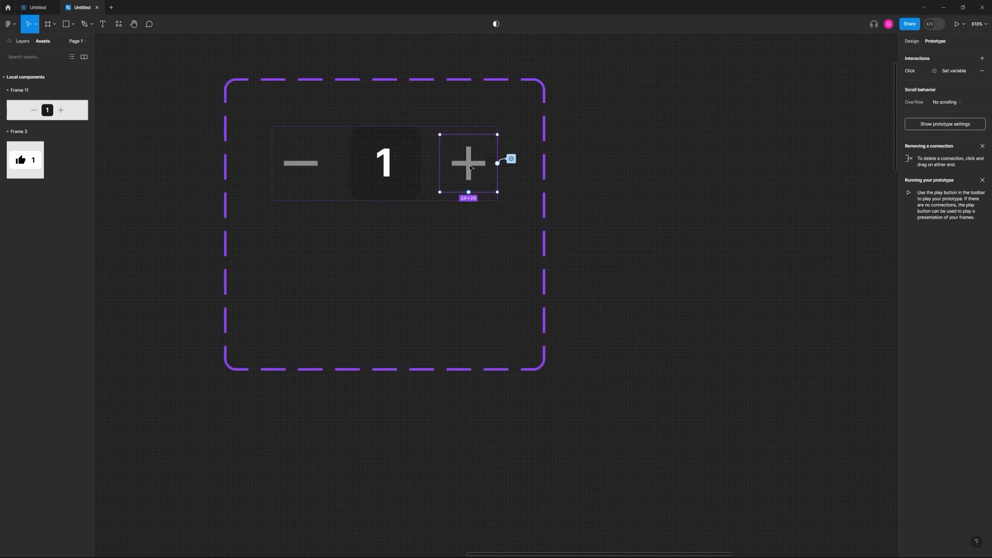
click(509, 160)
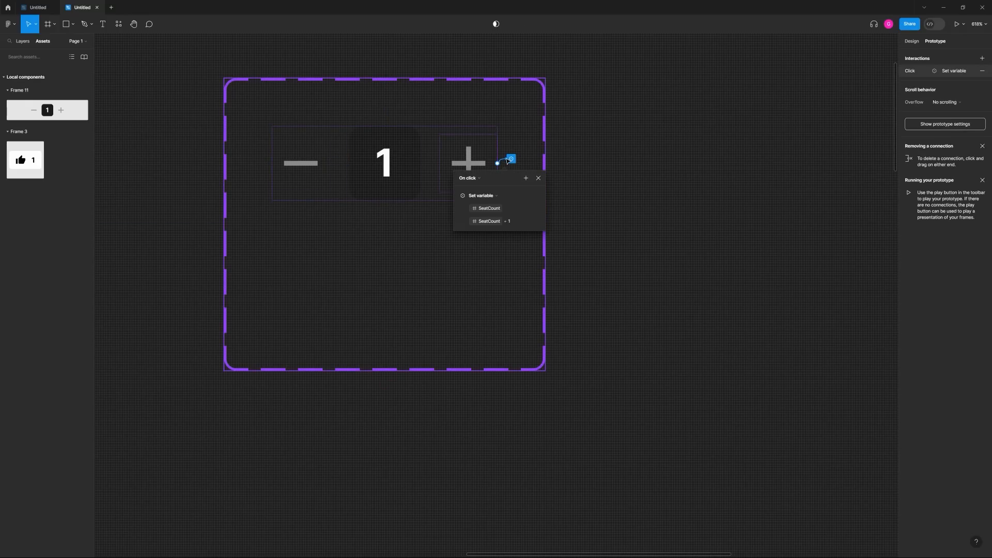
click(525, 178)
click(542, 227)
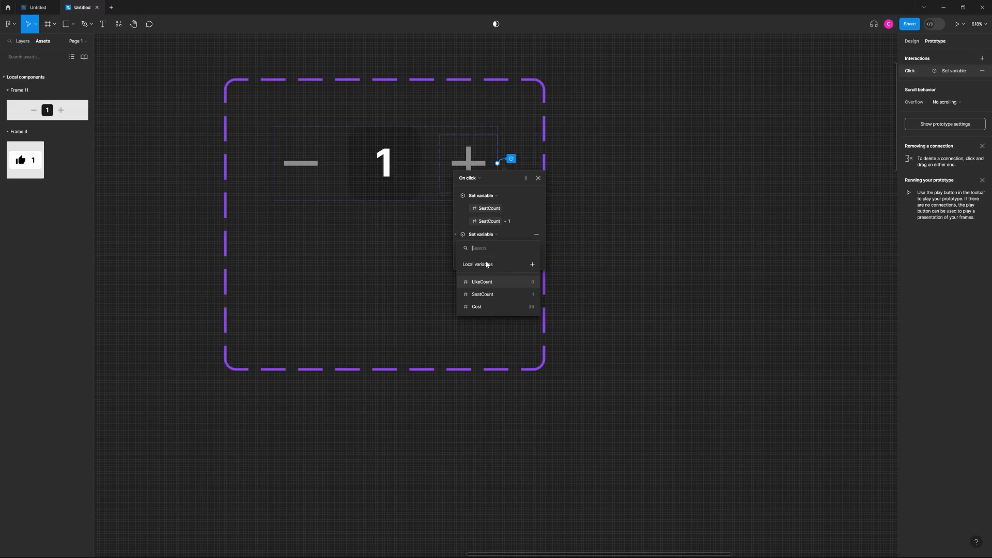
click(496, 307)
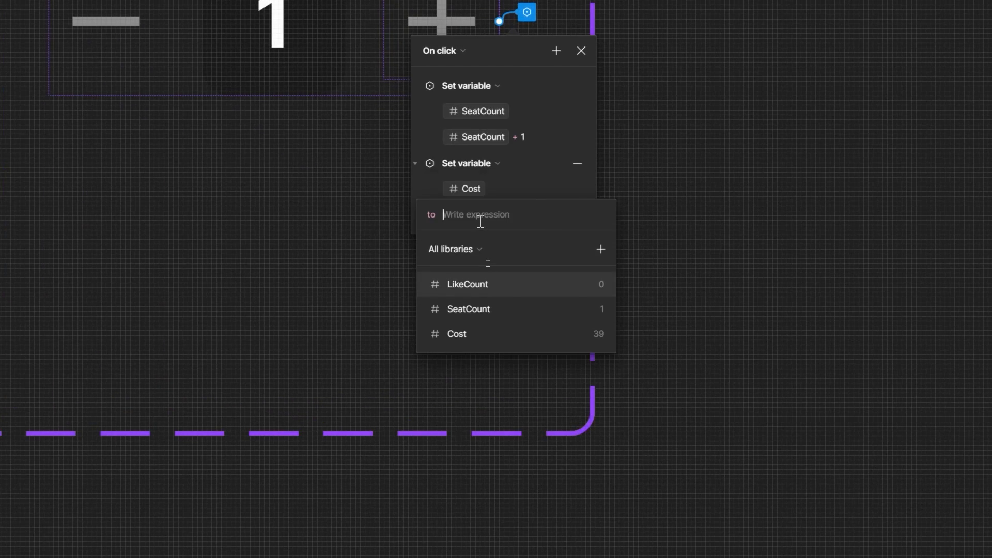
click(483, 334)
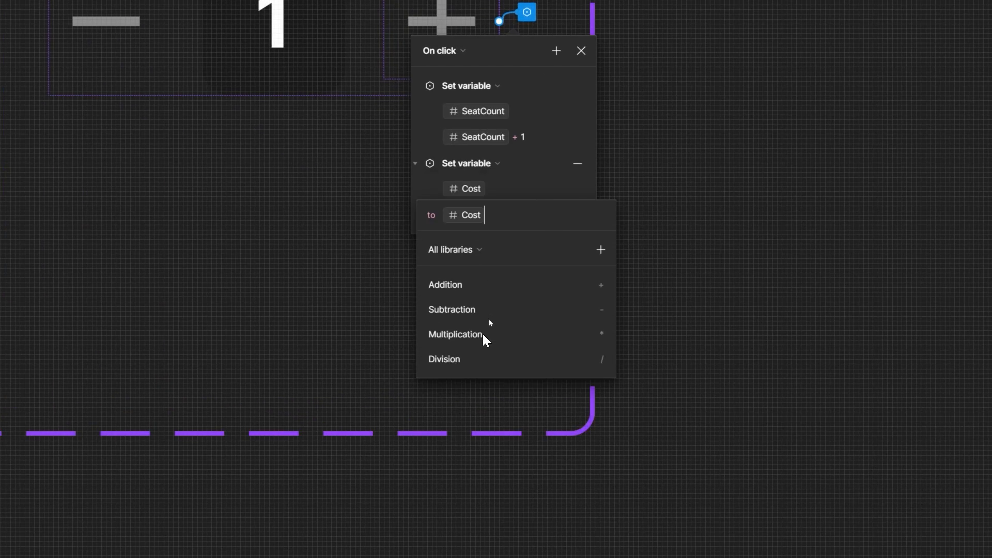
text(+39)
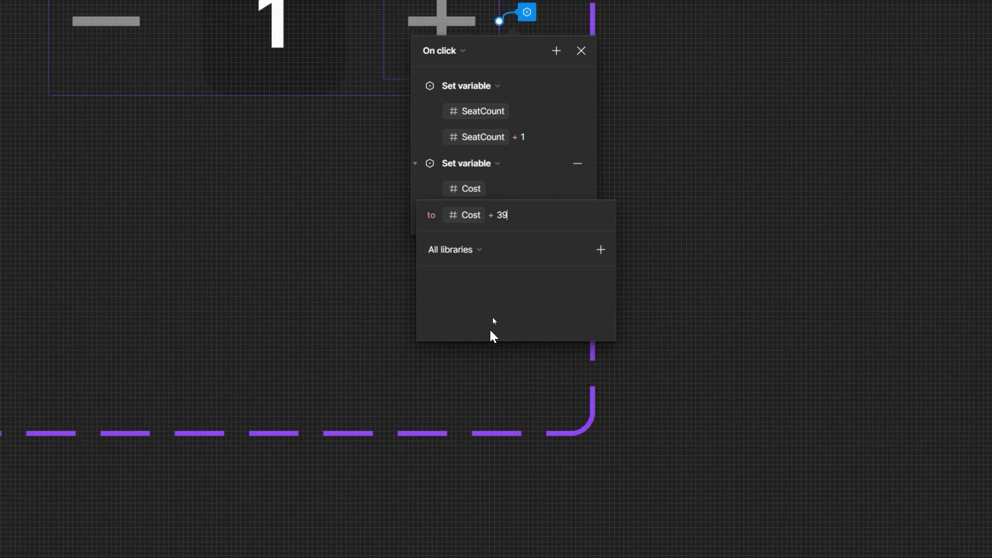
key(Return)
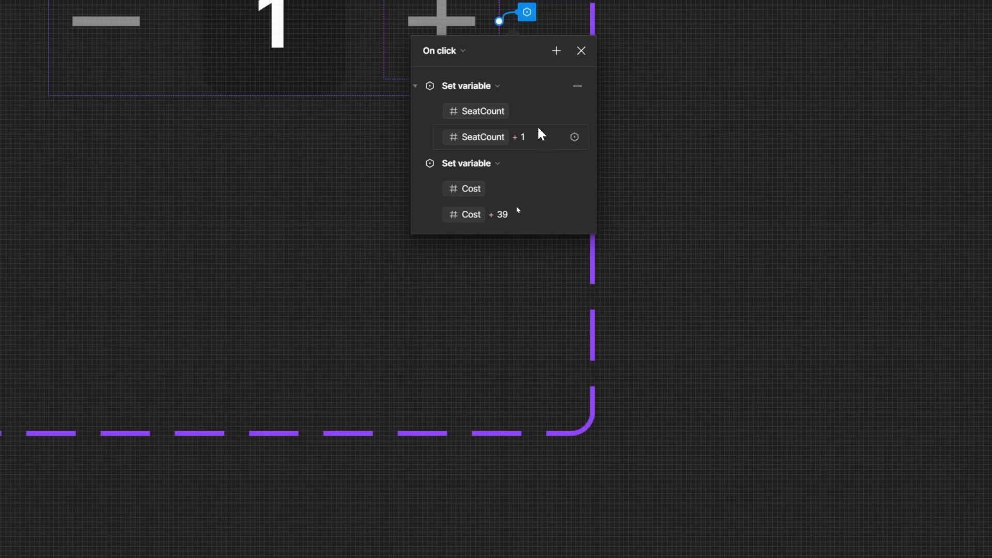
scroll(598, 76, up, 1)
click(582, 69)
- Add a Set variable action to the minus icon's click interaction in the stepper component that sets Cost to Cost - 39
scroll(439, 126, down, 3)
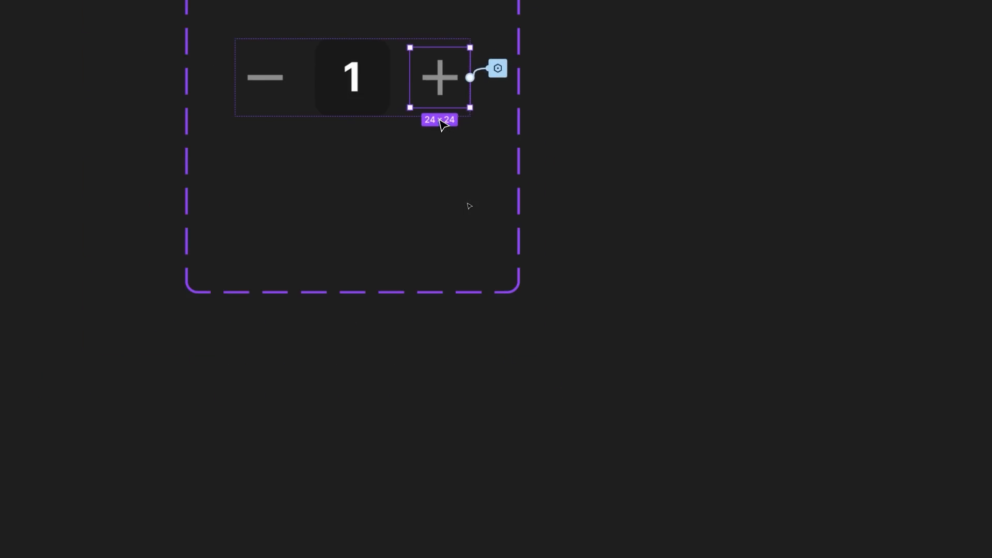
click(233, 72)
double_click(255, 78)
double_click(256, 77)
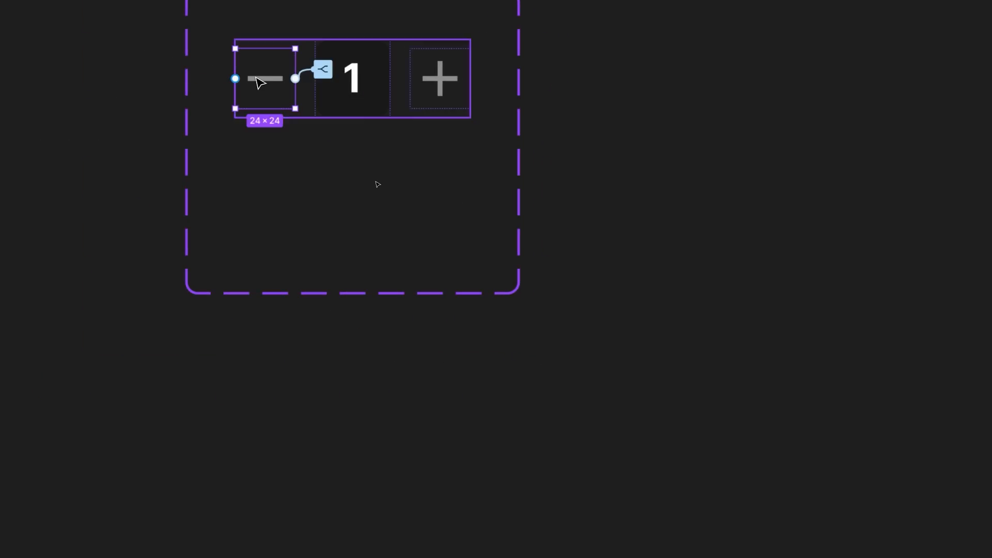
double_click(256, 77)
click(260, 117)
double_click(271, 82)
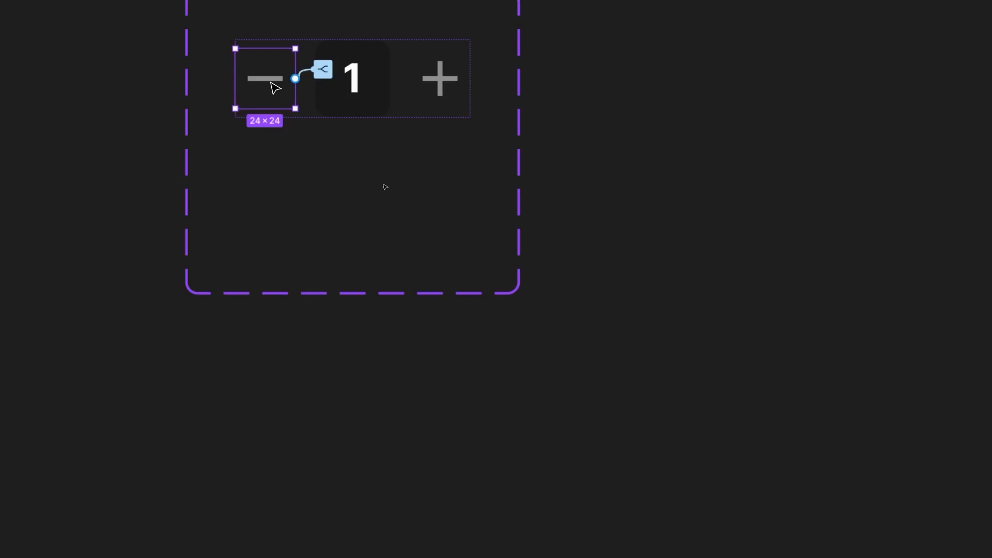
click(323, 69)
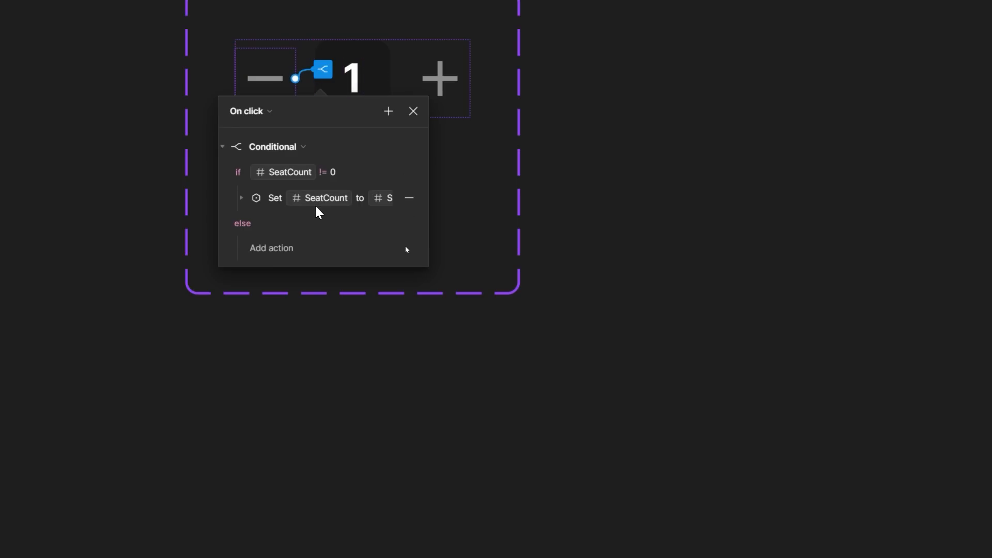
click(386, 114)
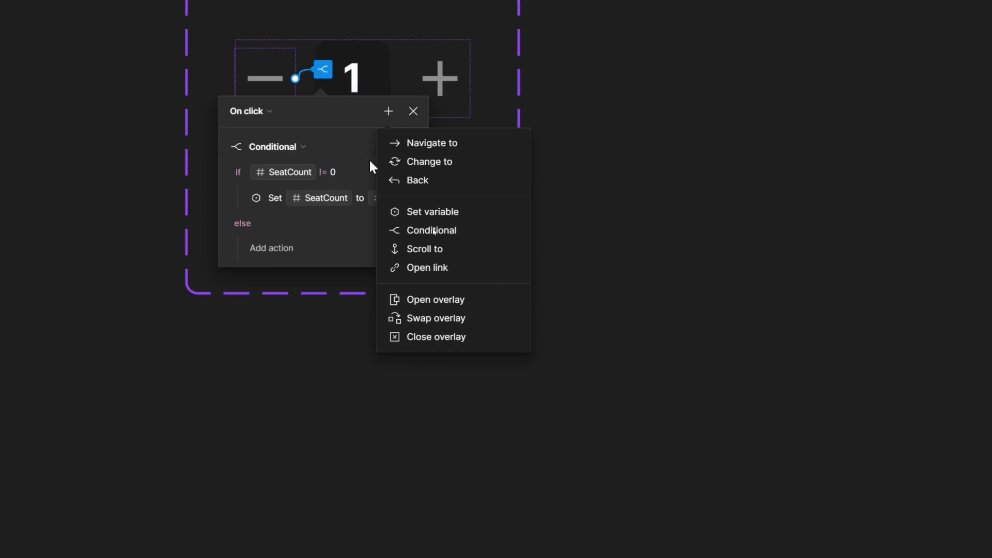
click(423, 212)
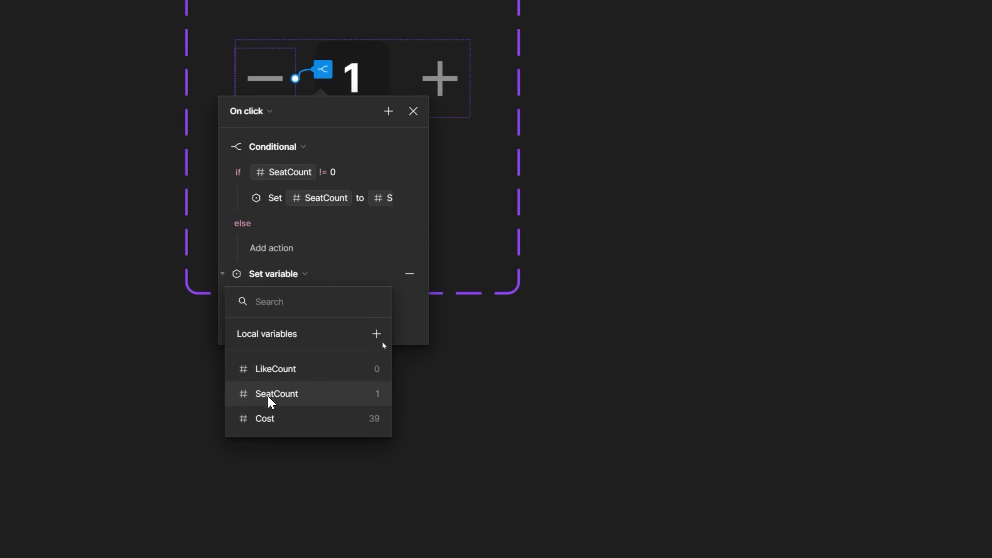
click(271, 417)
click(282, 445)
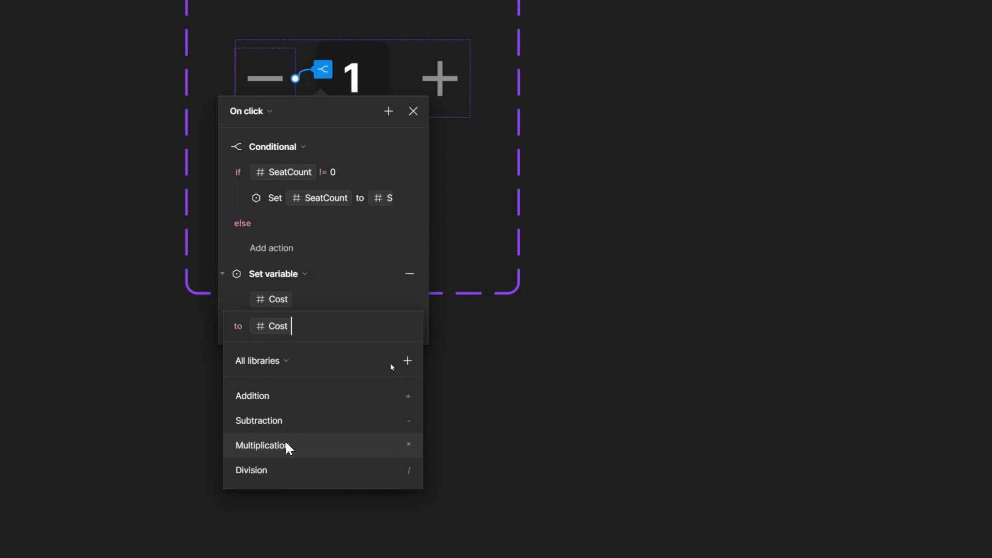
click(317, 420)
text(39)
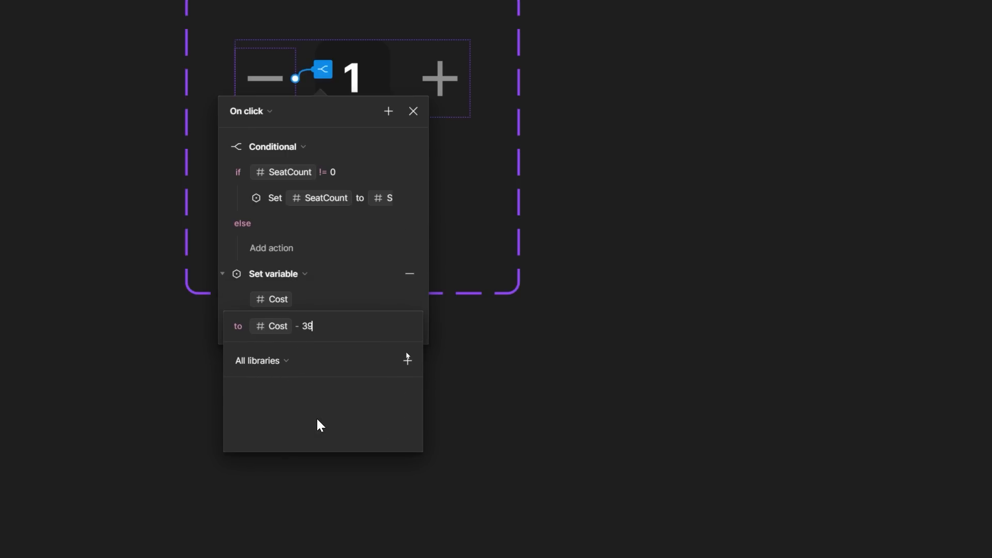
click(417, 292)
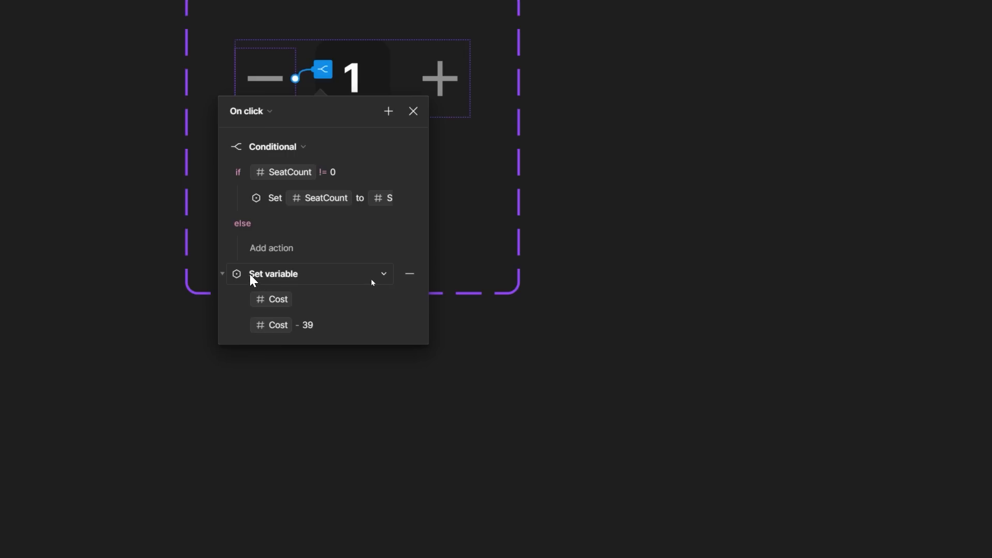
- Move the minus icon's Cost - 39 action into the conditional's if branch and close the interaction settings
click(232, 278)
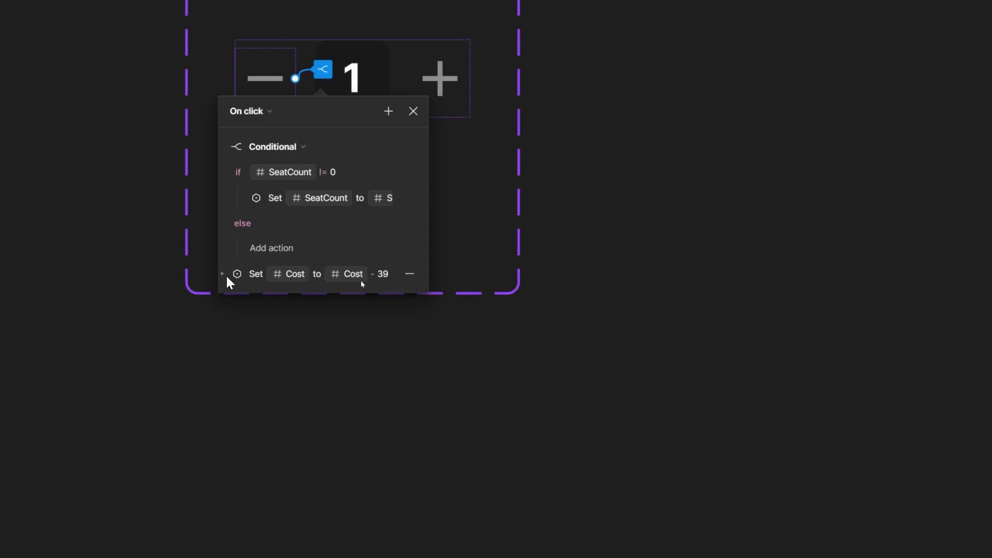
drag(262, 230, 261, 215)
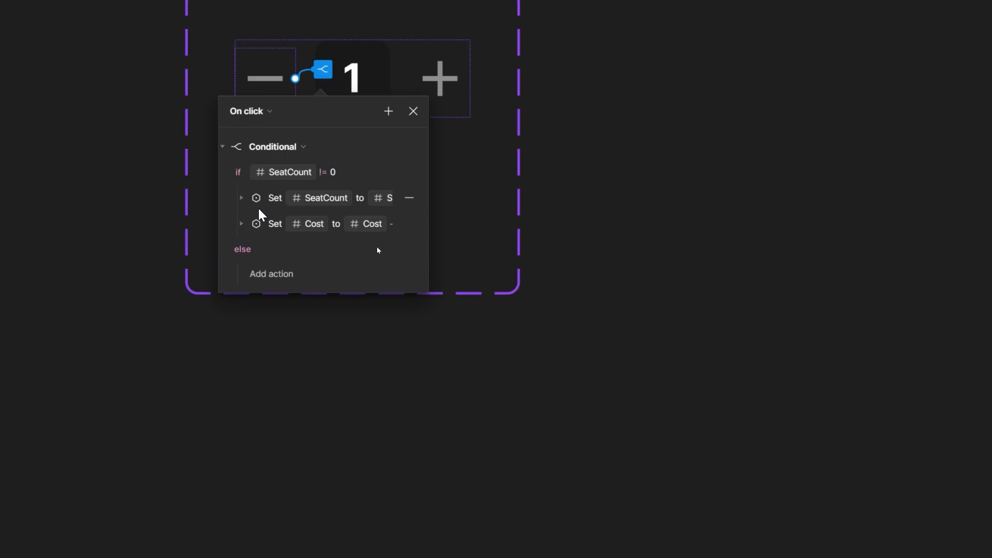
click(414, 111)
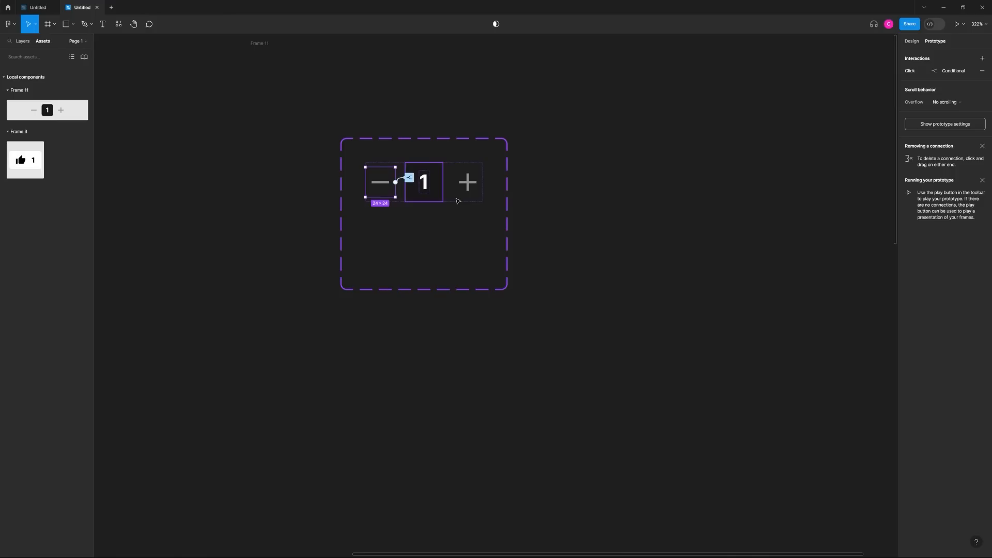
- Preview the Purchase a License frame and raise Team seats to 6 to test the total
scroll(643, 144, down, 4)
click(534, 386)
key(shift+space)
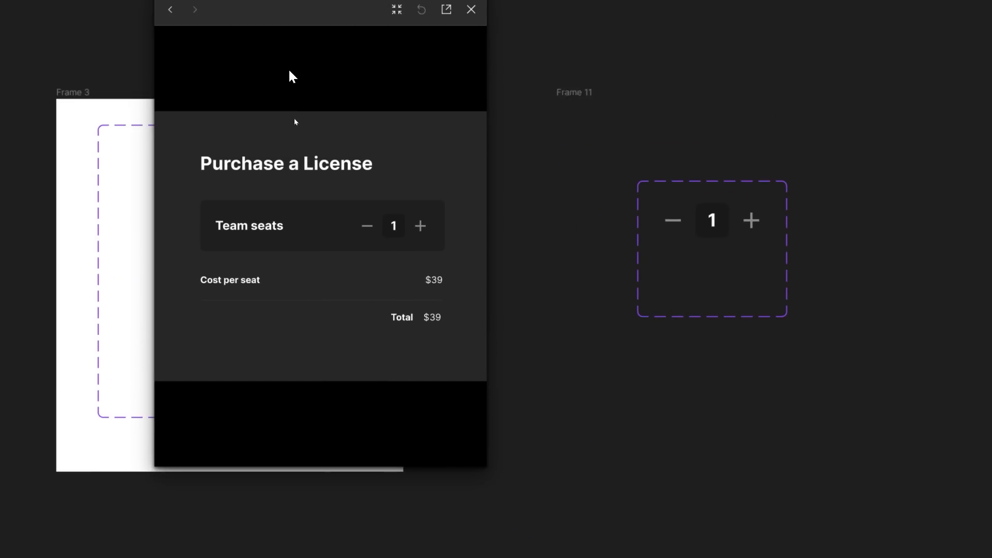
click(422, 251)
click(422, 251)
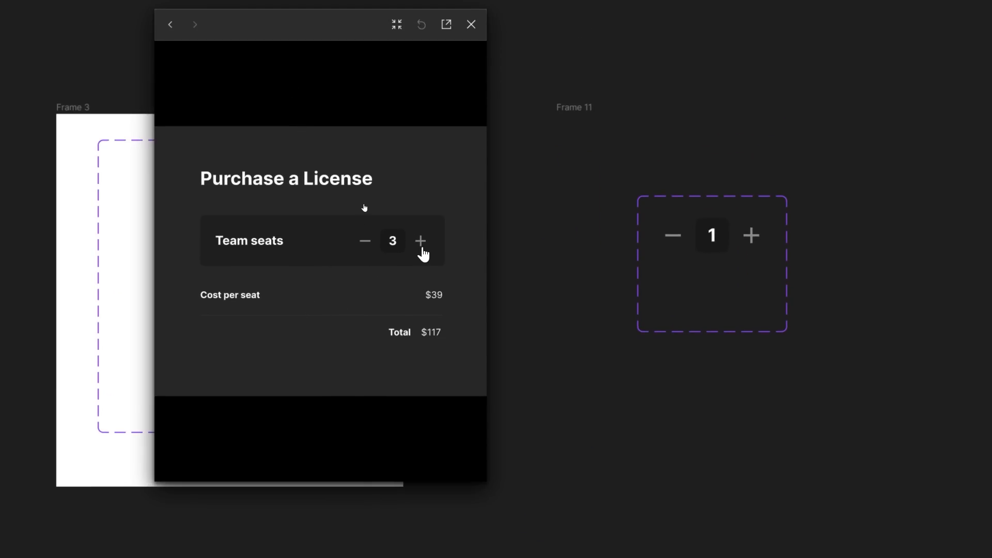
click(422, 253)
click(422, 251)
click(422, 251)
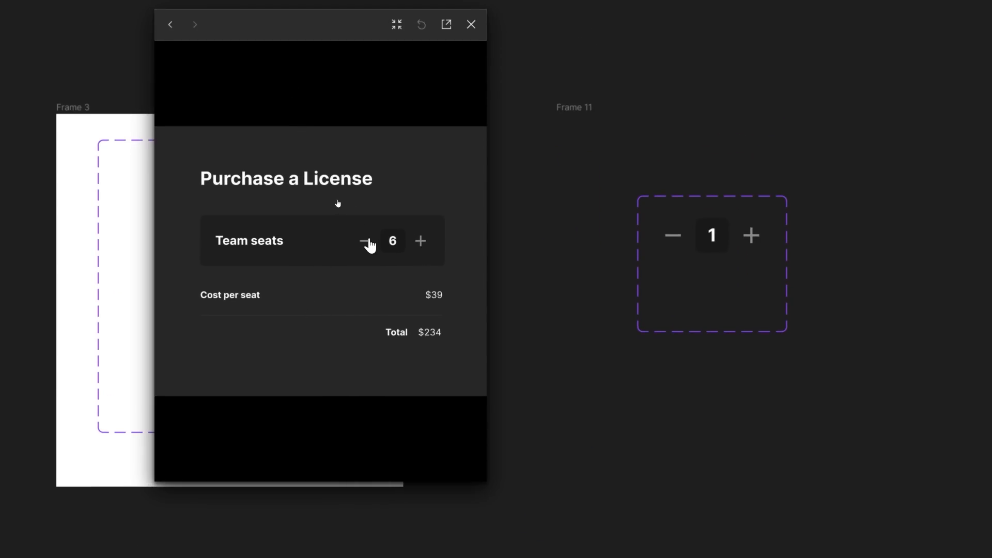
- Lower Team seats to 0 in the preview, raise it by two, and bring it back down to 0
click(368, 244)
click(368, 244)
click(369, 245)
click(369, 244)
click(370, 244)
click(370, 244)
click(428, 246)
click(428, 246)
click(366, 245)
click(366, 245)
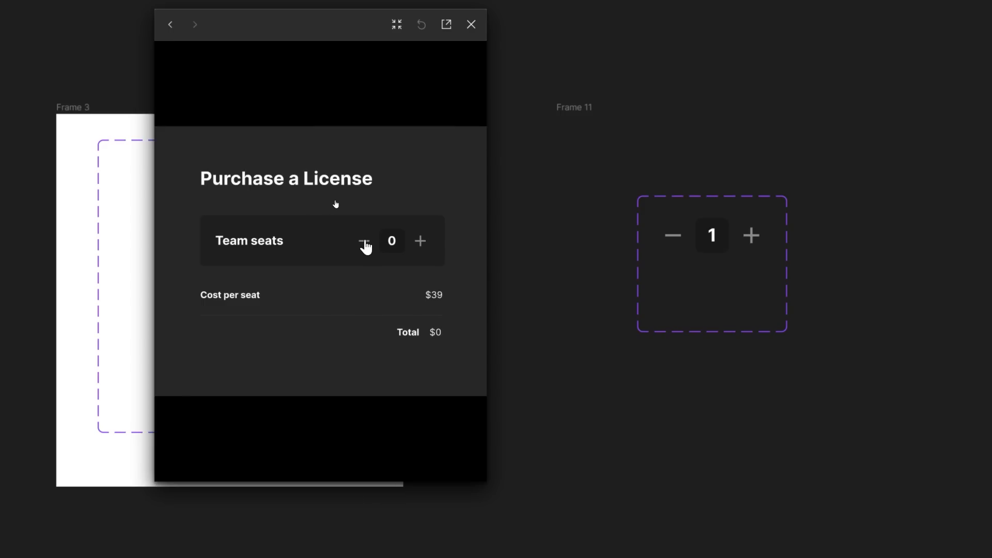
- Raise Team seats from 0 to 7 in the preview and close the preview
click(420, 241)
click(420, 242)
click(420, 241)
click(421, 242)
click(420, 242)
click(420, 242)
click(420, 242)
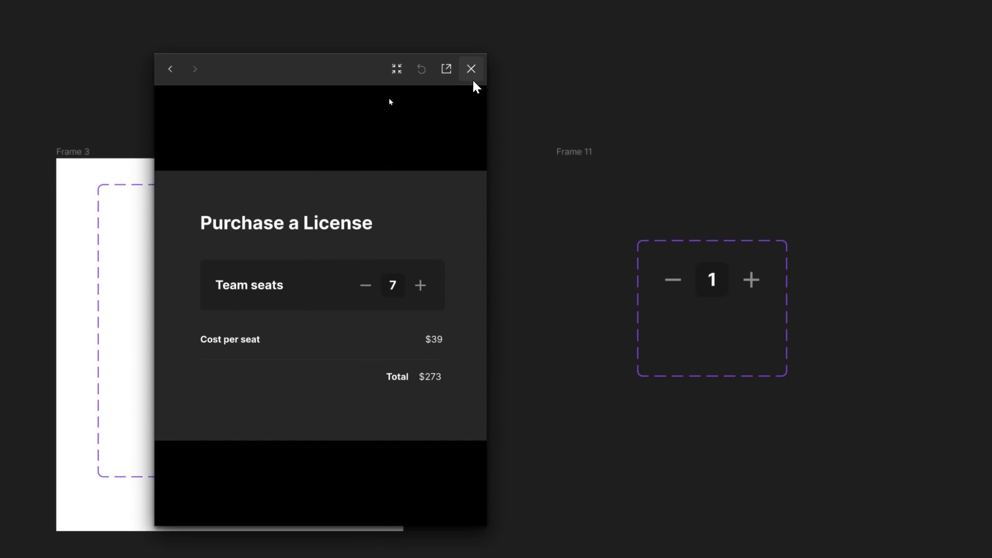
click(472, 78)
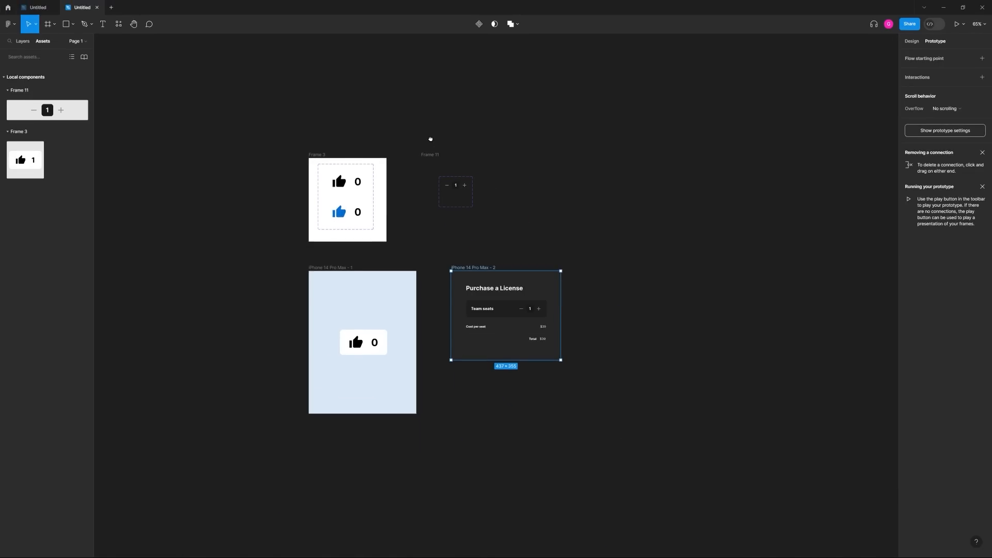
- Copy the blue Light/Dark toggle frame, Frame 11, from the other Untitled file into the prototype file
click(38, 8)
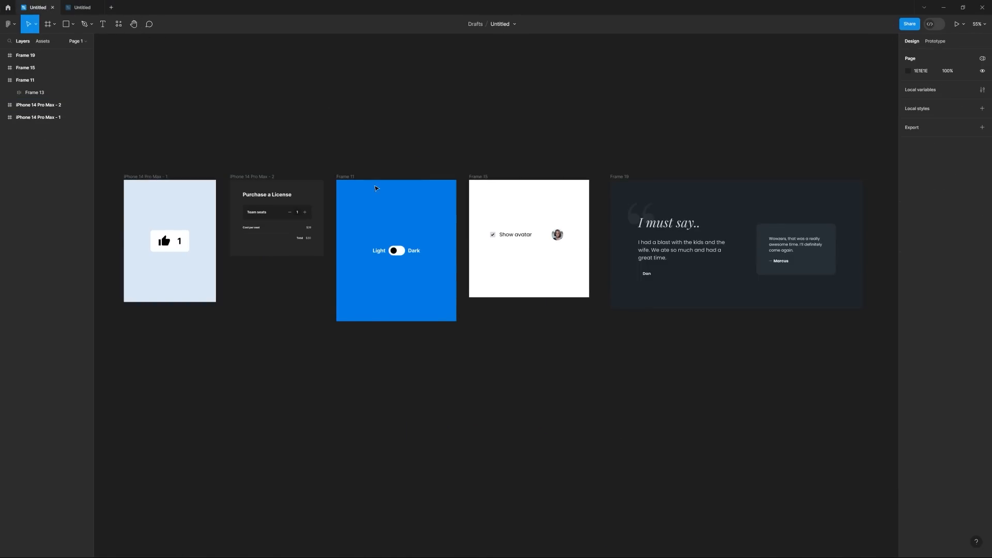
scroll(362, 200, up, 5)
drag(401, 201, 353, 177)
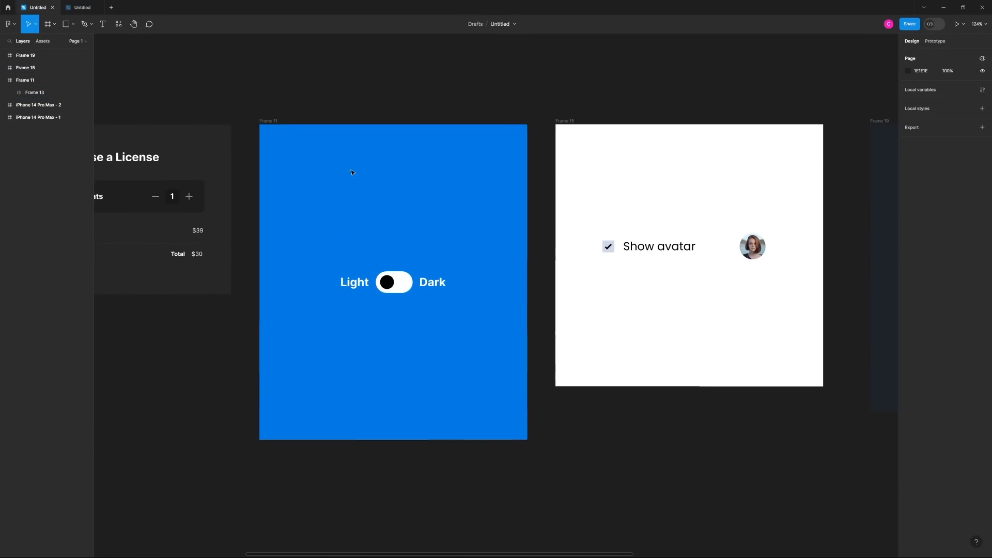
click(276, 121)
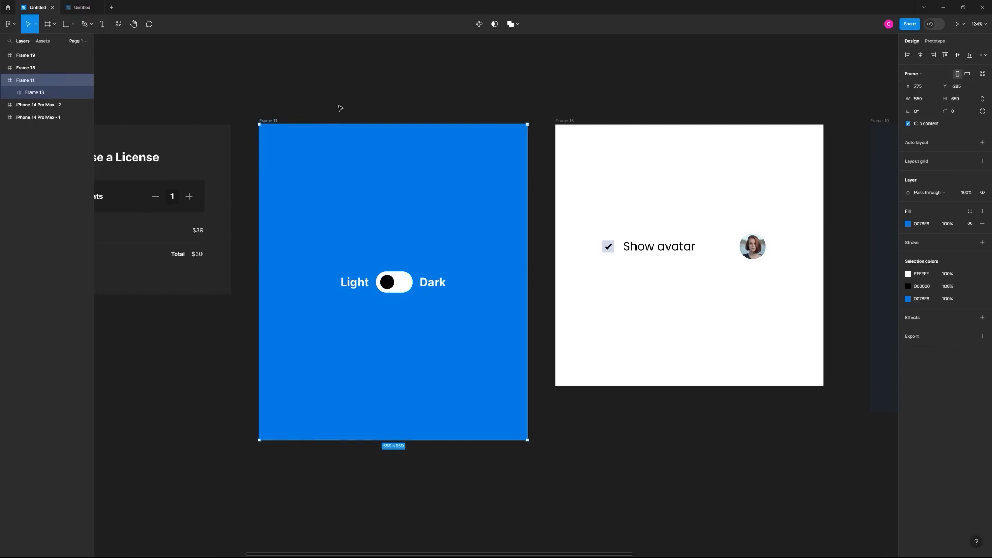
click(80, 7)
scroll(396, 209, down, 3)
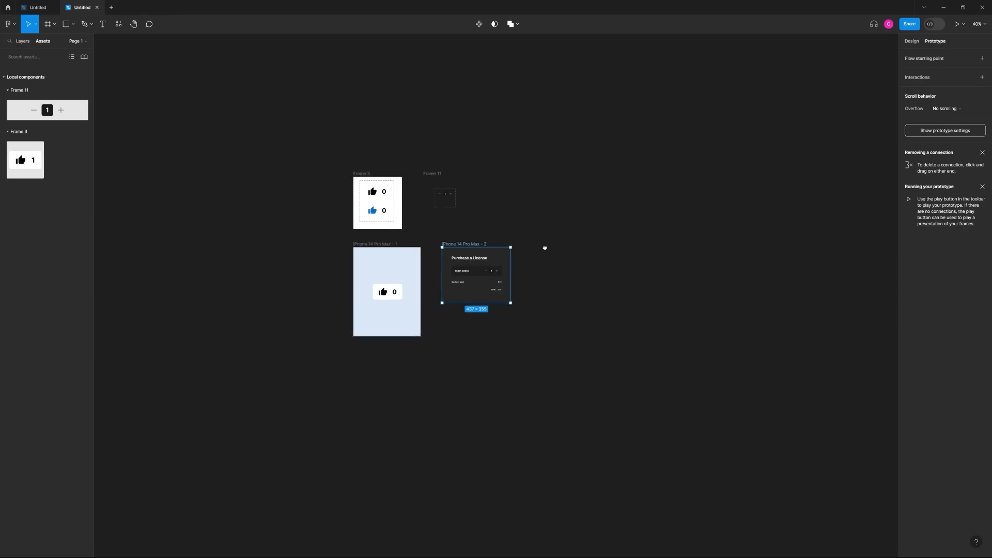
key(ctrl+v)
key(shift+2)
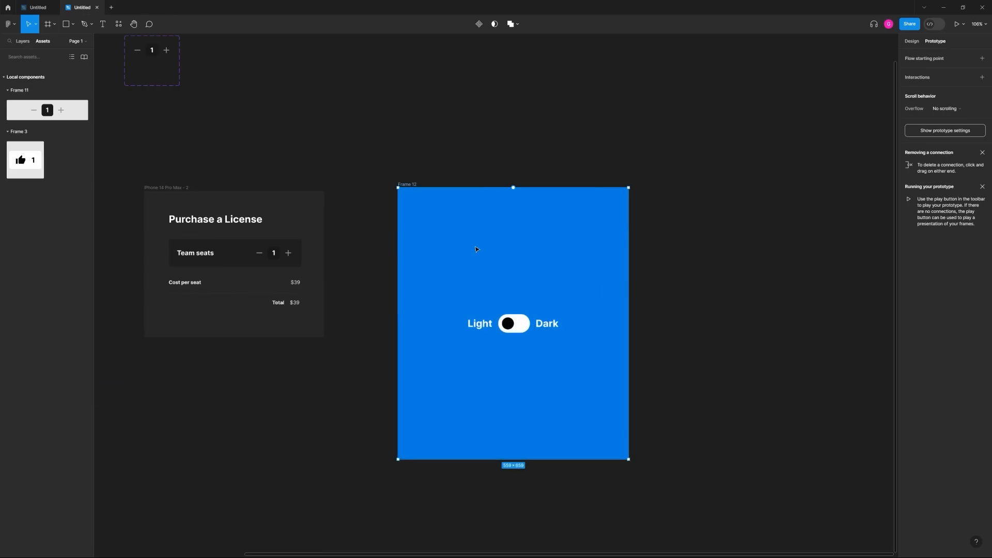
- Move the pasted toggle frame closer to the Purchase a License frame, with their top edges aligned
drag(412, 186, 378, 148)
click(395, 166)
click(380, 174)
scroll(376, 125, down, 2)
scroll(377, 127, down, 3)
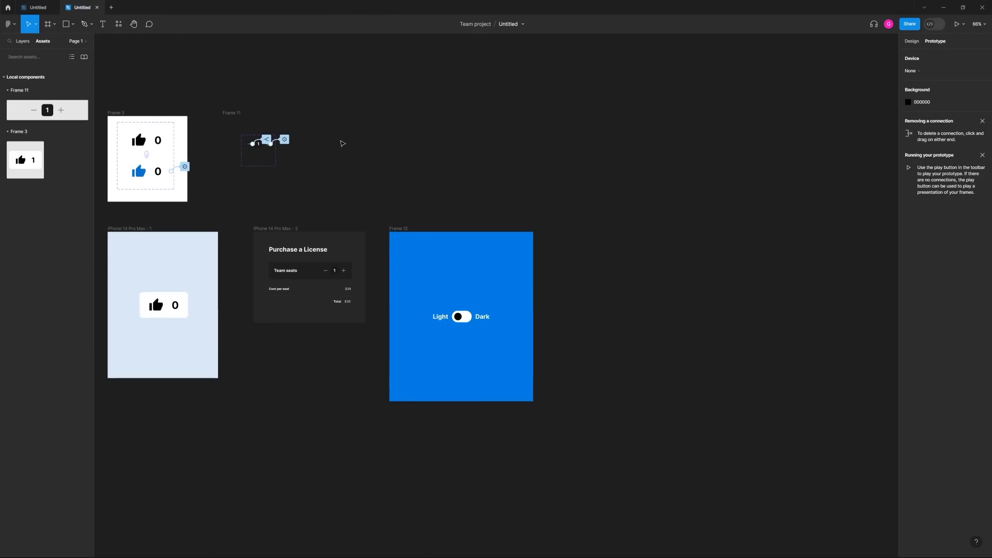
- Draw a frame of about 520 × 346 above the toggle frame and fill it with the toggle frame's blue
key(f)
mouse_move(360, 110)
mouse_down()
mouse_move(454, 197)
mouse_move(493, 199)
mouse_up()
click(376, 112)
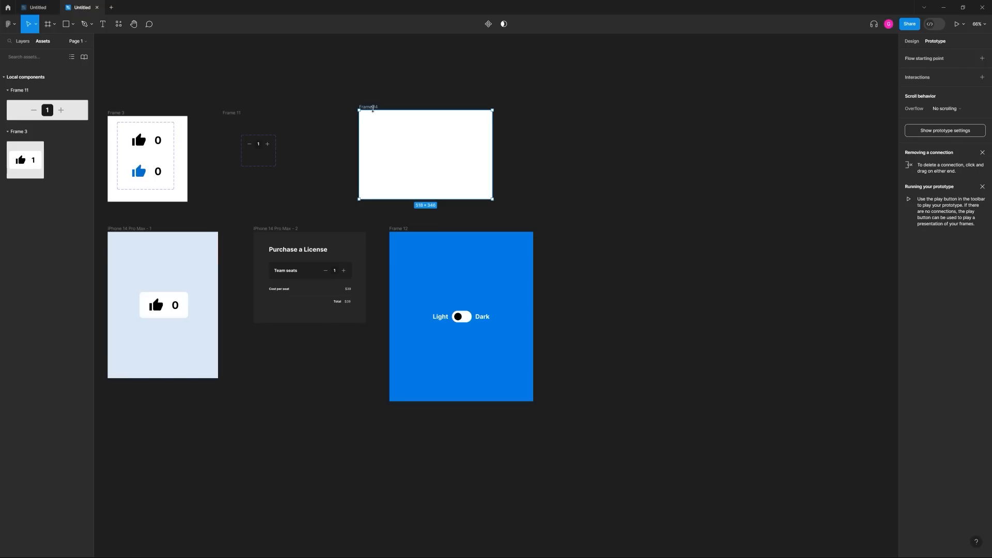
key(i)
click(511, 249)
- Turn the Light/Dark toggle into a component and add a second variant
scroll(517, 310, up, 5)
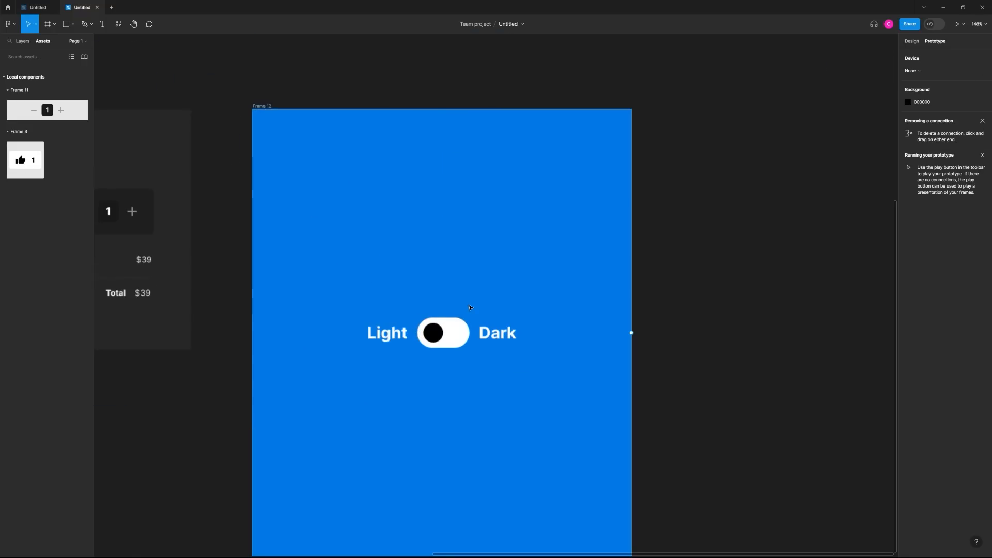
click(462, 332)
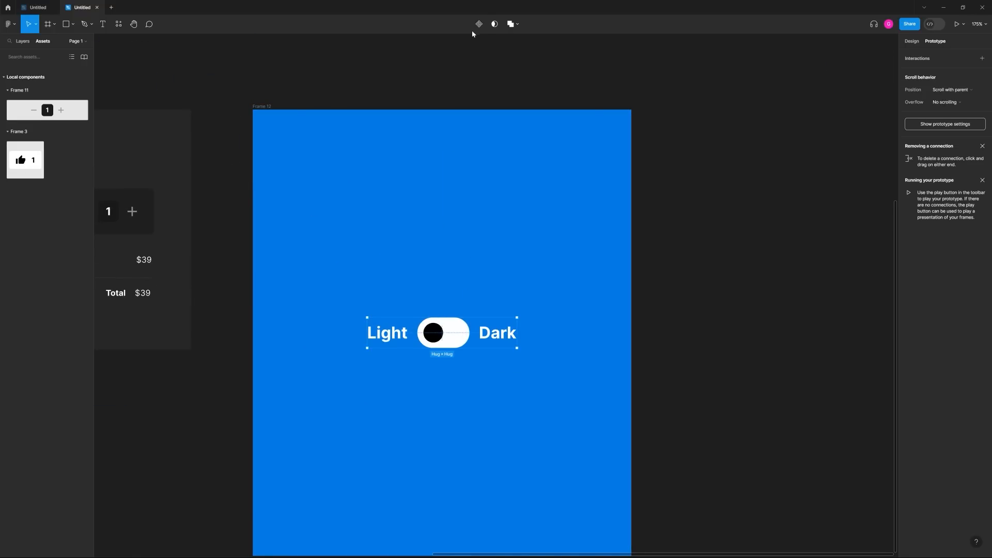
key(shift+a)
key(ctrl+d)
- Move the Light/Dark toggle component set out of its frame into the new blue frame above
scroll(628, 362, down, 5)
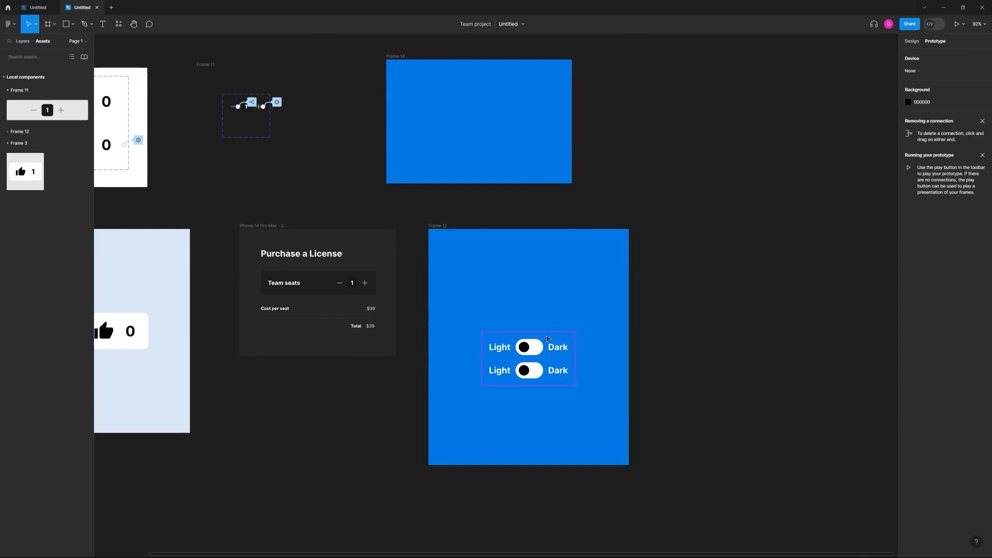
drag(550, 337, 485, 101)
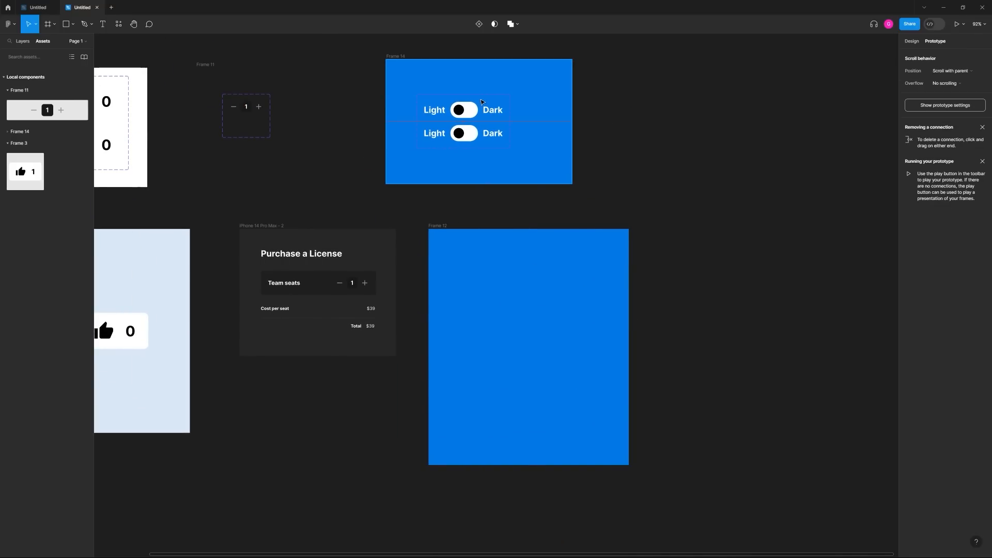
click(601, 164)
scroll(515, 118, up, 2)
scroll(515, 118, right, 2)
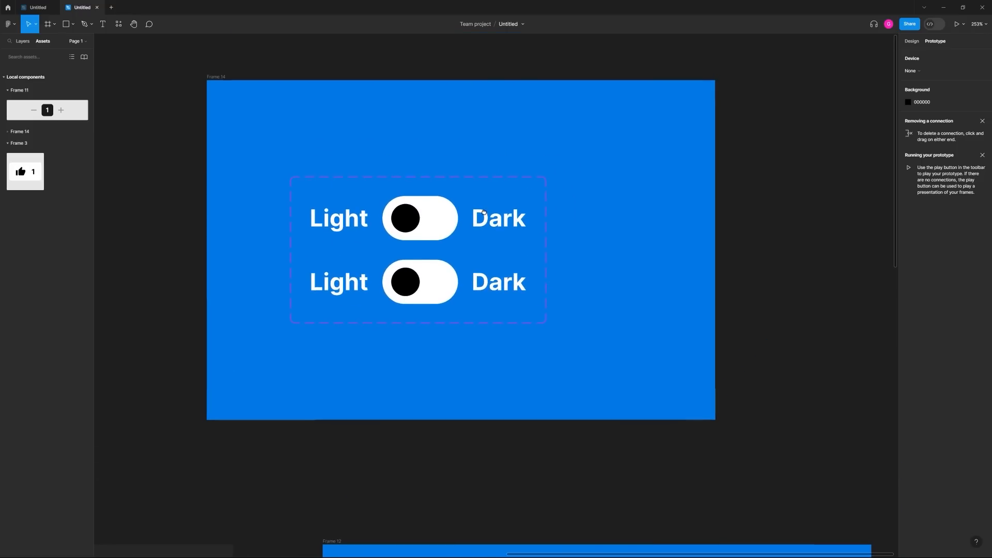
scroll(575, 272, down, 5)
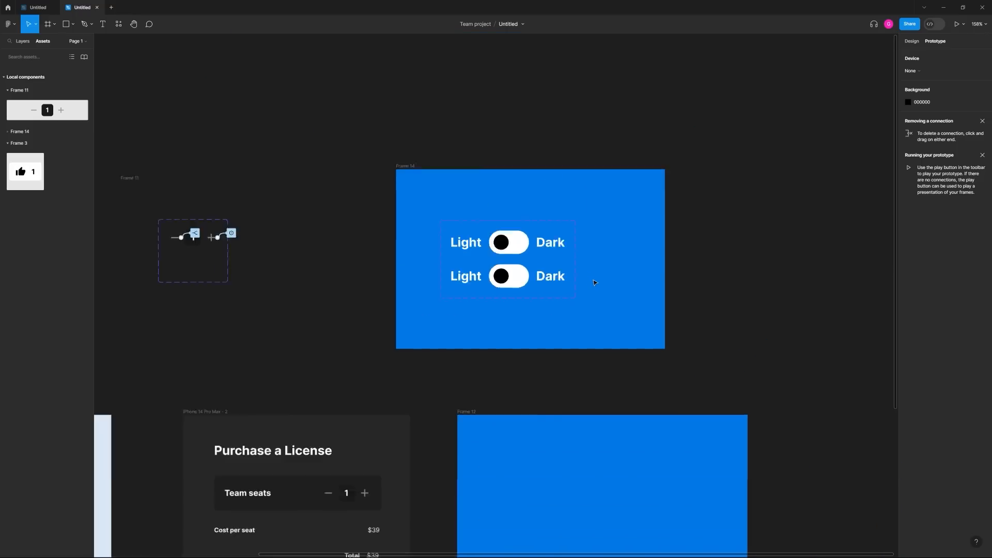
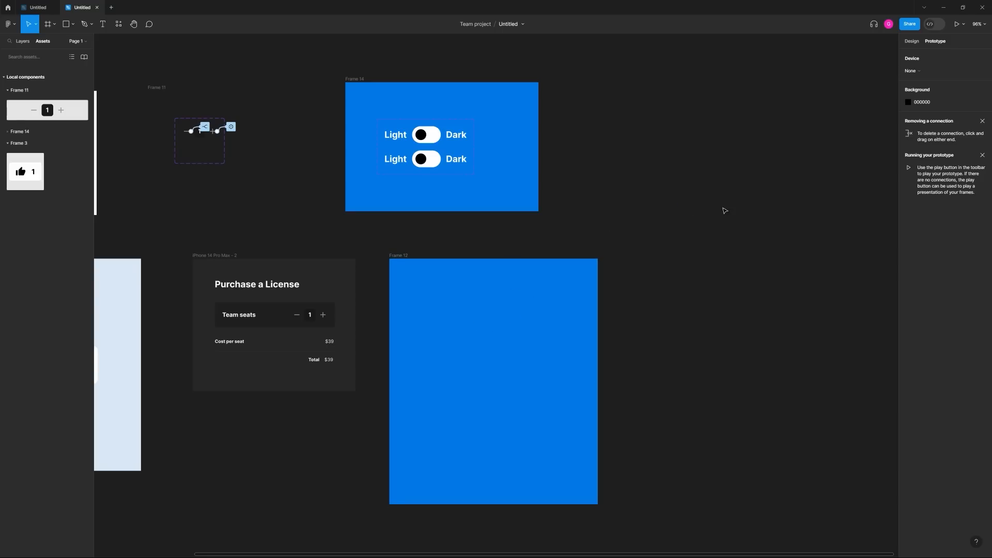
- Create a new local variable collection named Colors
click(912, 41)
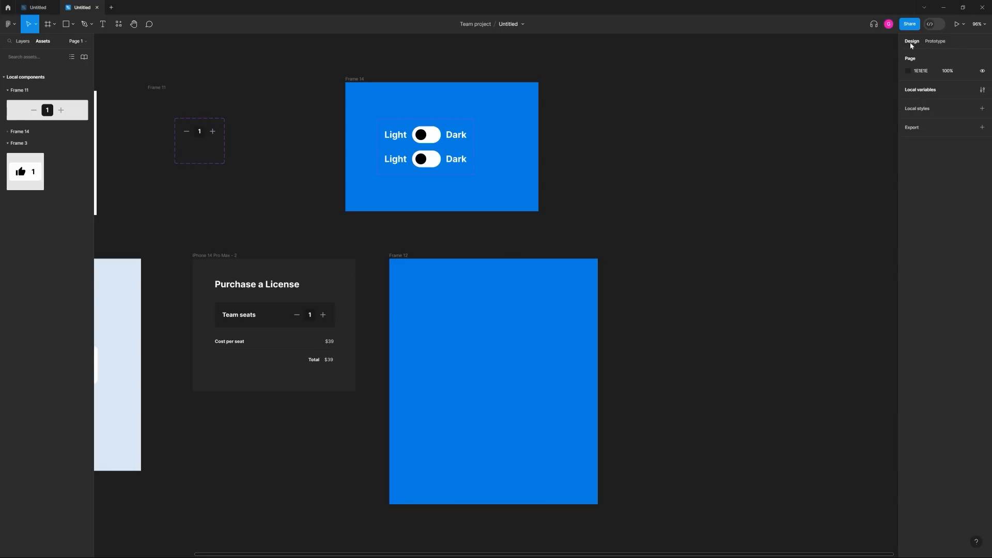
click(982, 90)
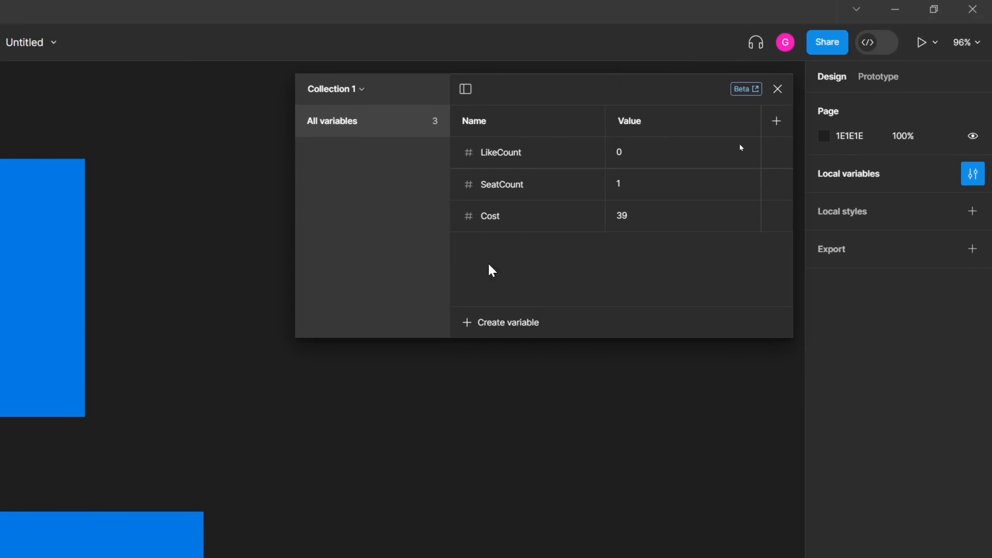
click(362, 93)
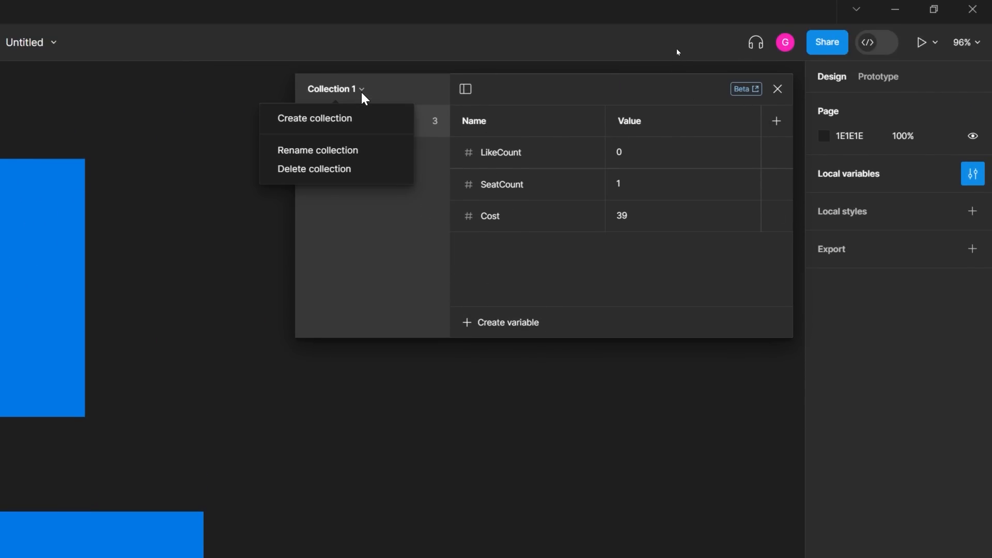
click(353, 118)
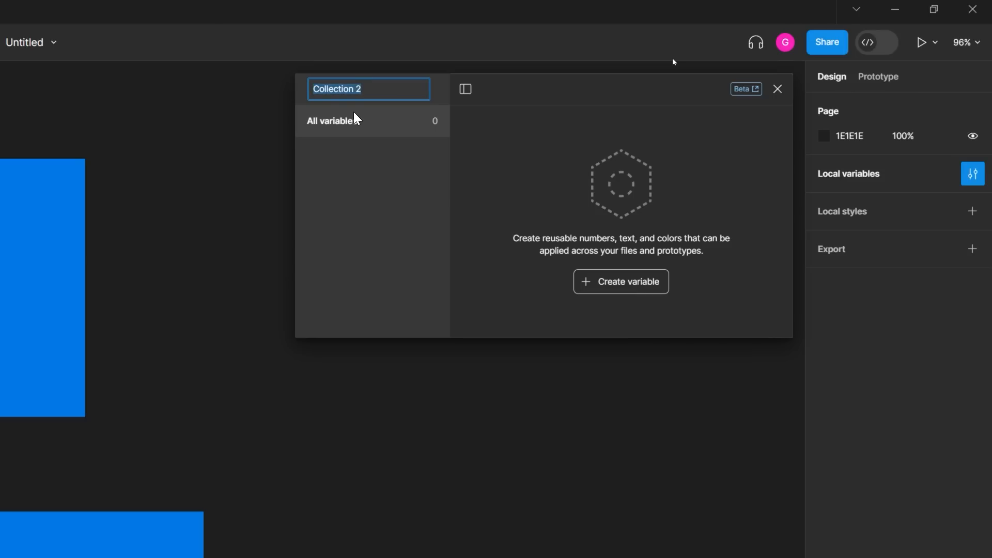
text(Colors)
key(Return)
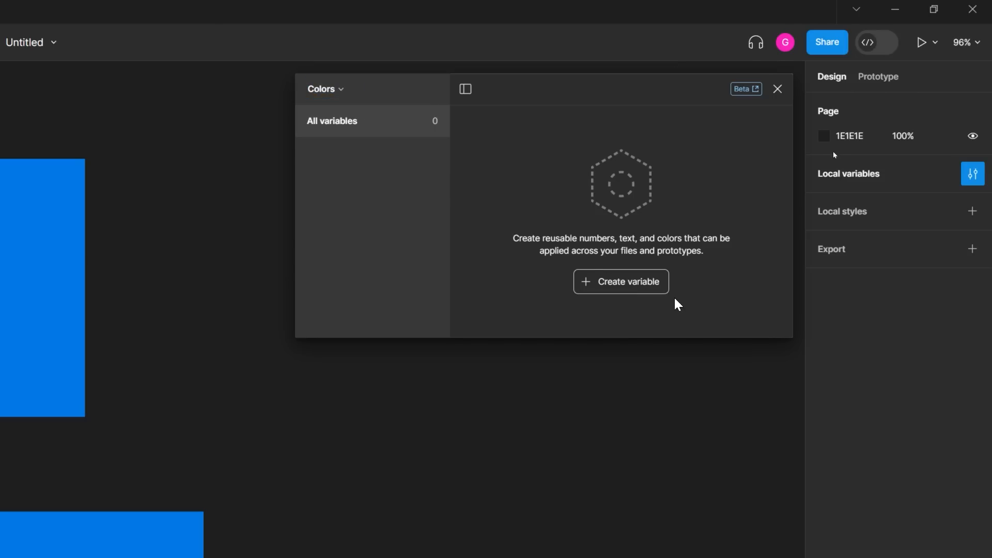
- Create a color variable named Background in the Colors collection
click(658, 286)
click(654, 317)
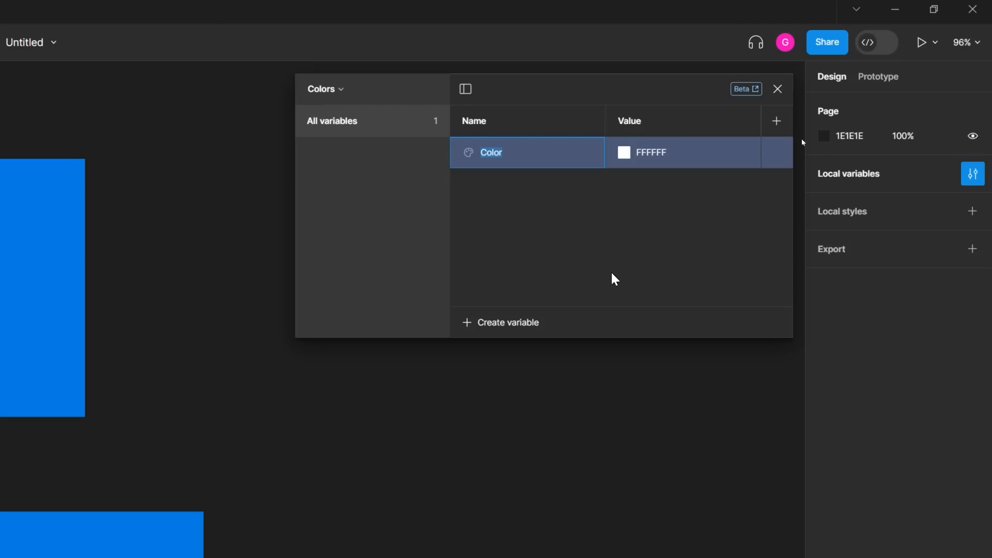
text(Background)
key(Return)
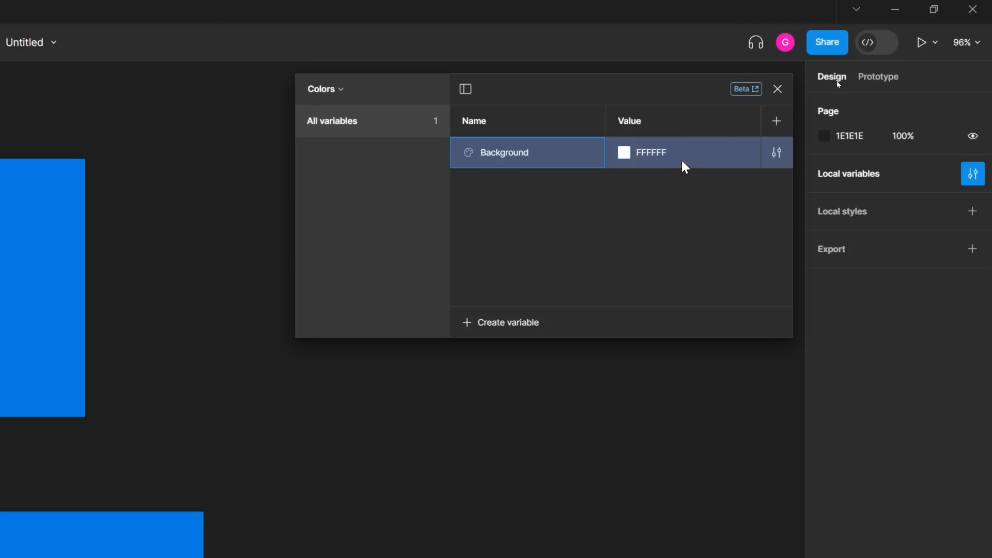
click(653, 189)
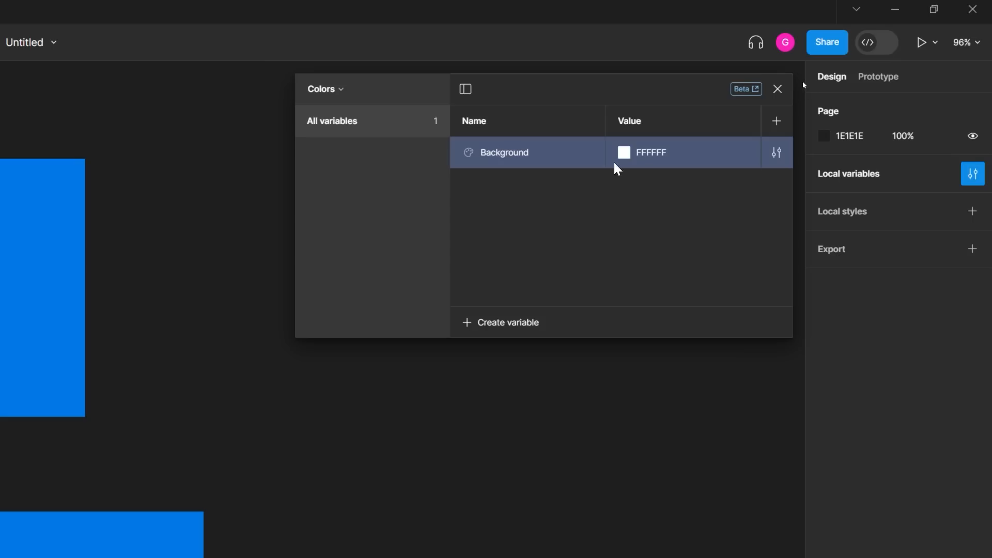
- Set the Background variable to the blue 0078E8 sampled from the upper toggle frame and close the variables window
click(622, 153)
click(639, 406)
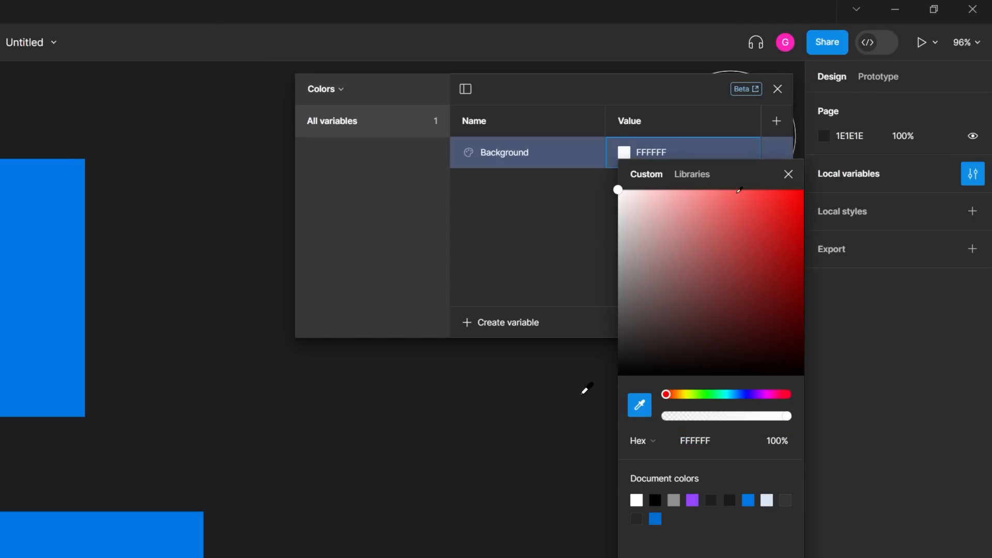
click(80, 284)
click(590, 207)
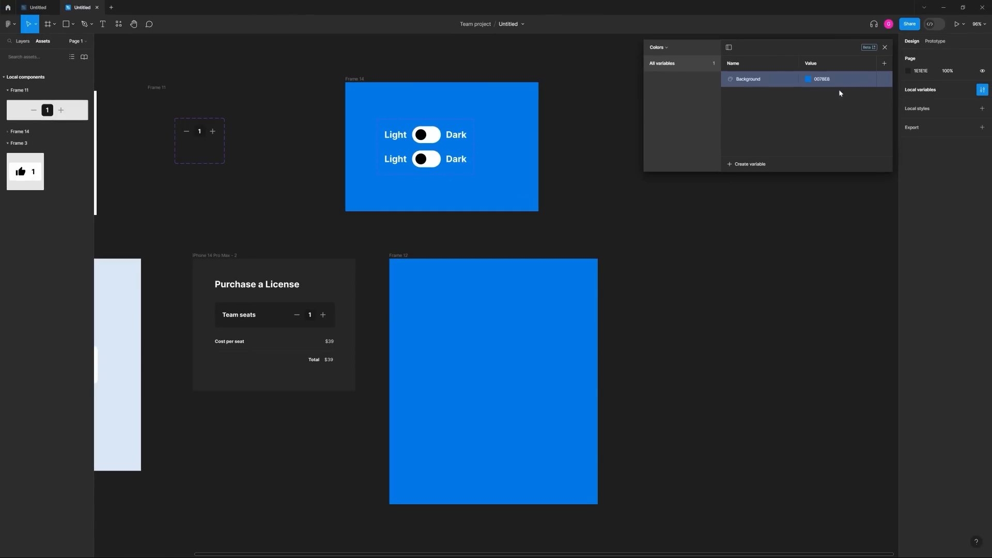
click(885, 48)
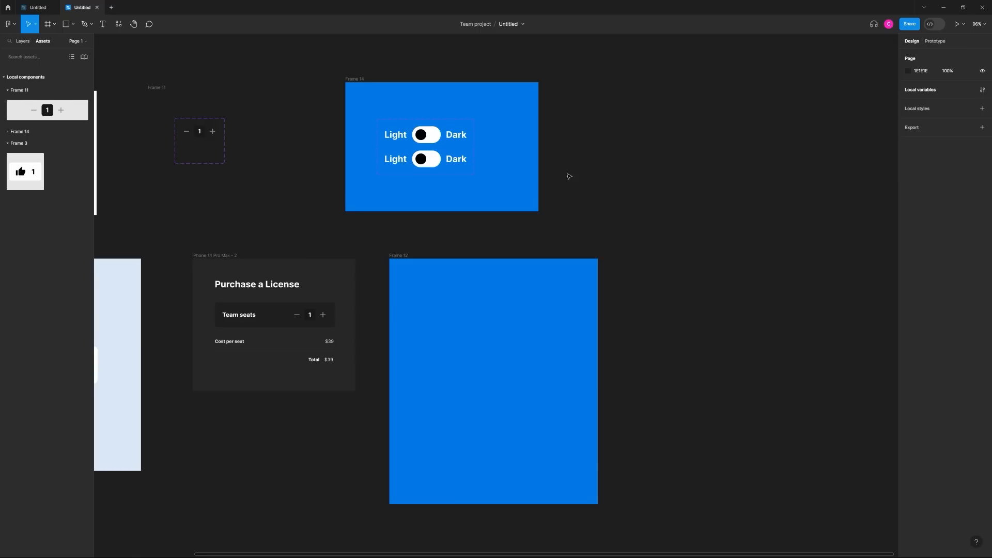
- Link the fill of the large blue frame, Frame 12, to the Background variable
click(399, 256)
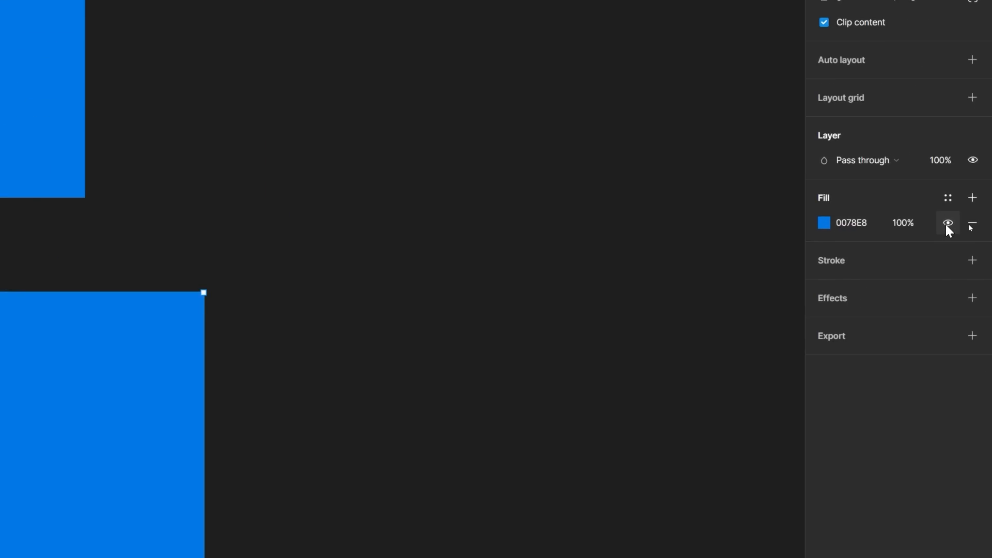
click(948, 226)
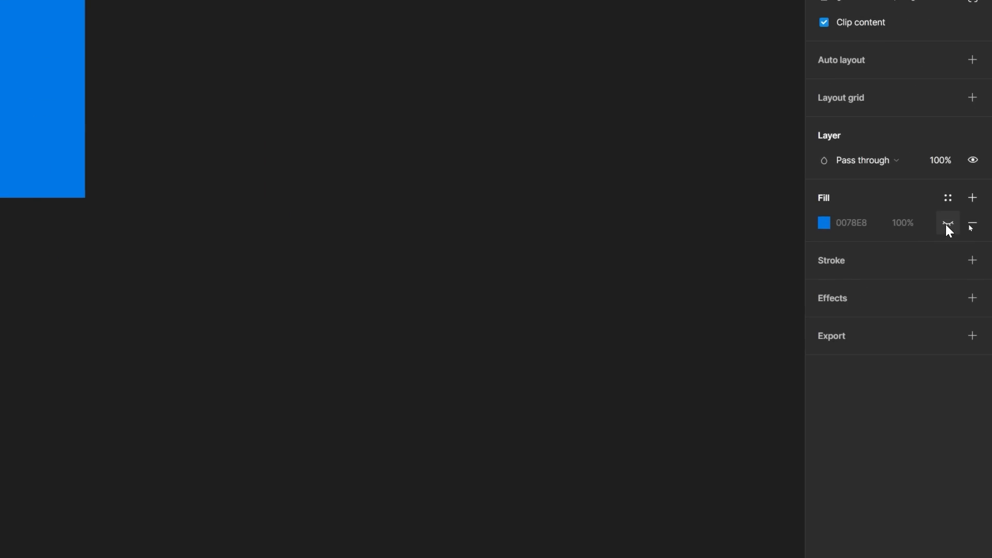
click(948, 226)
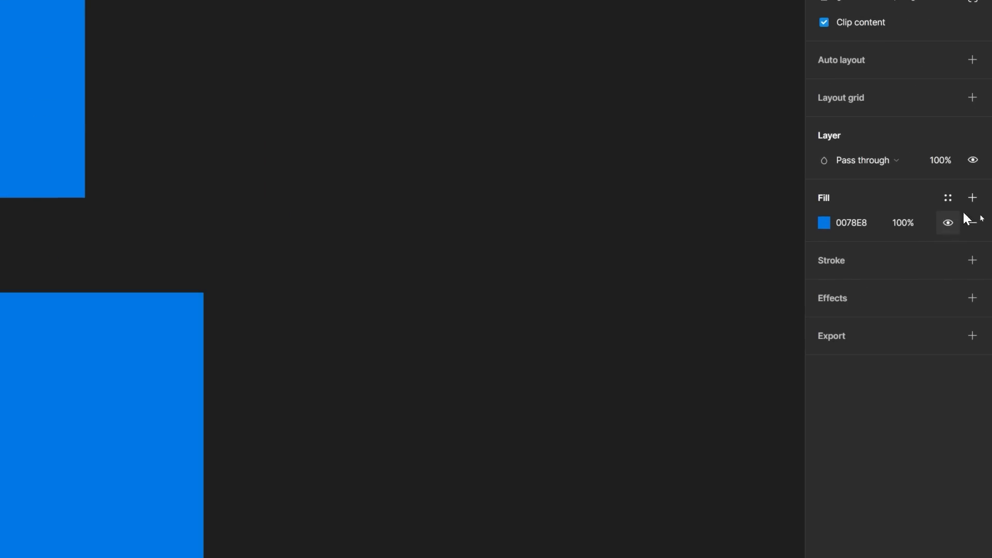
click(826, 223)
click(712, 227)
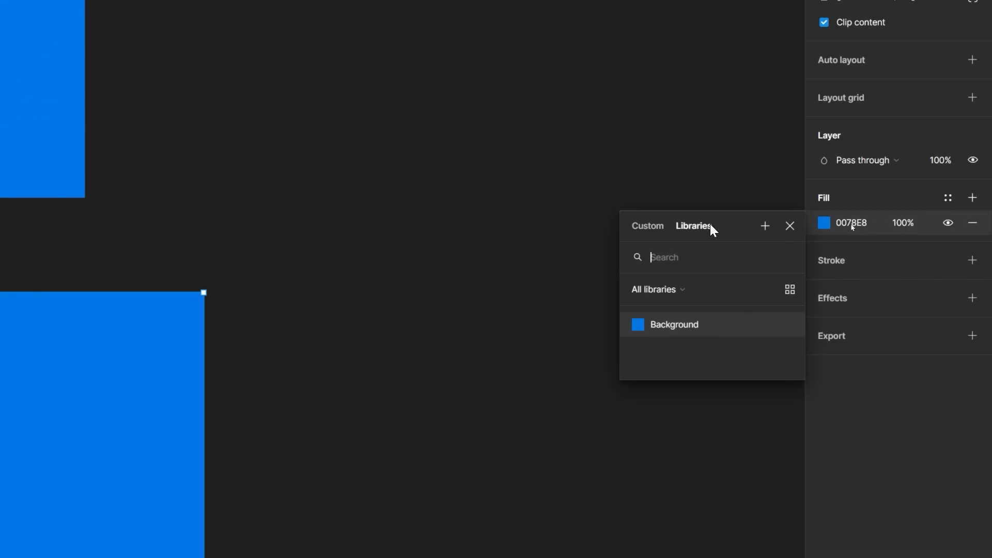
click(678, 334)
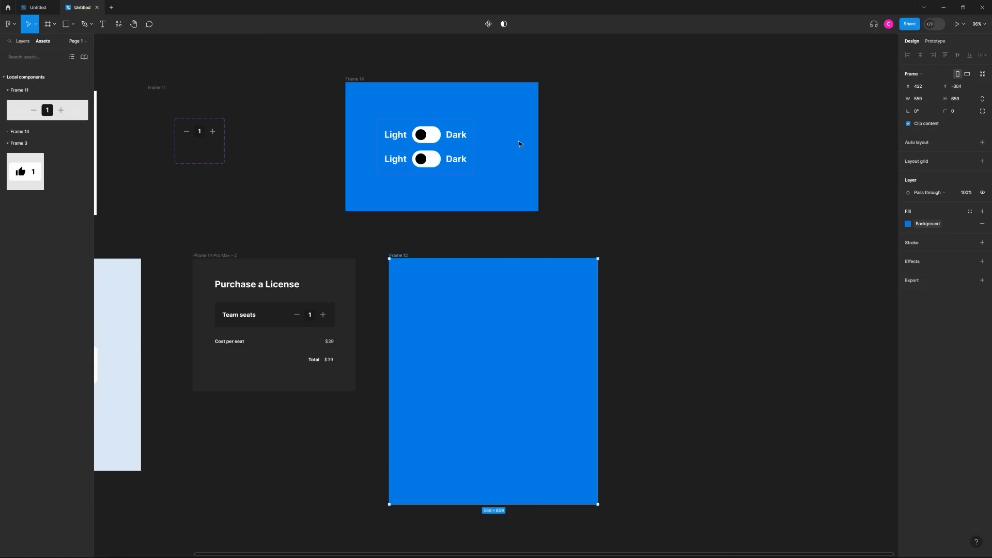
- Try the near-black value 000102 for the Background variable and undo the change
click(711, 91)
click(920, 91)
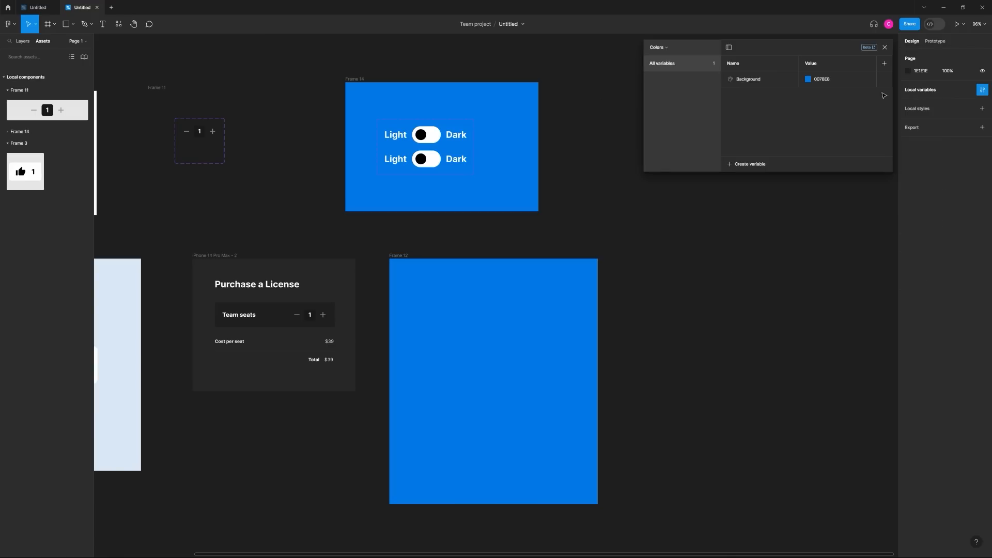
click(809, 80)
drag(876, 120, 897, 194)
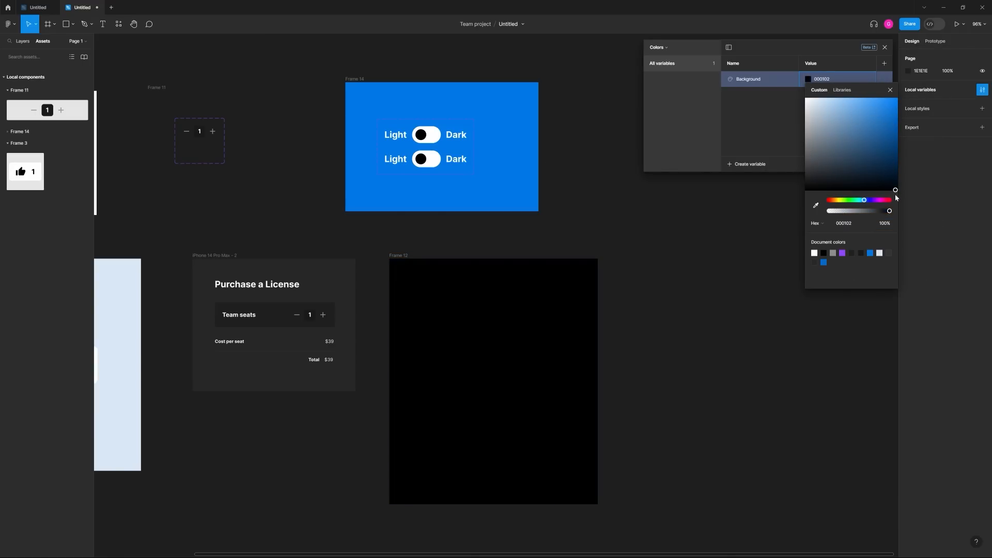
key(ctrl+z)
click(719, 236)
- Place an instance of the Light/Dark toggle component in Frame 12 and center it horizontally
scroll(414, 256, up, 5)
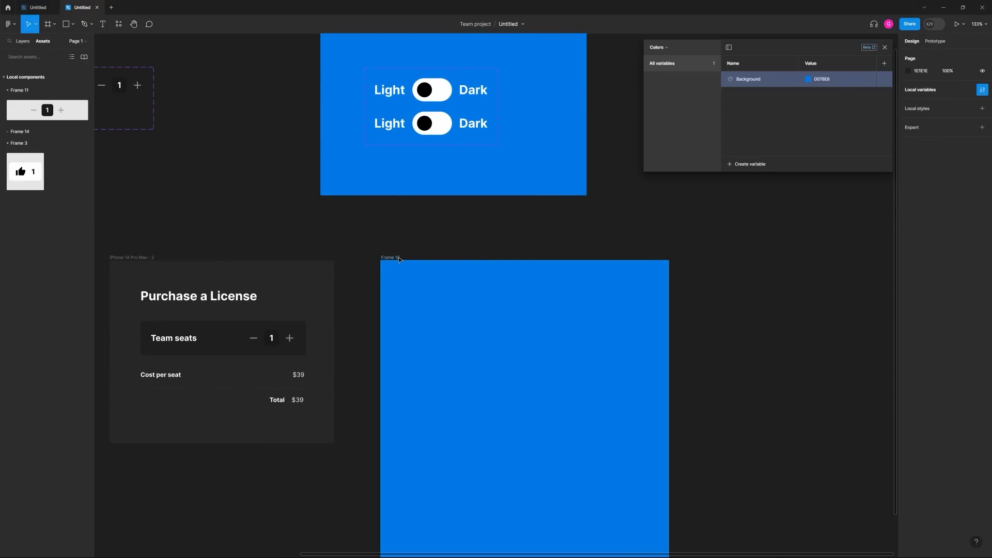
scroll(483, 236, down, 5)
scroll(437, 237, up, 5)
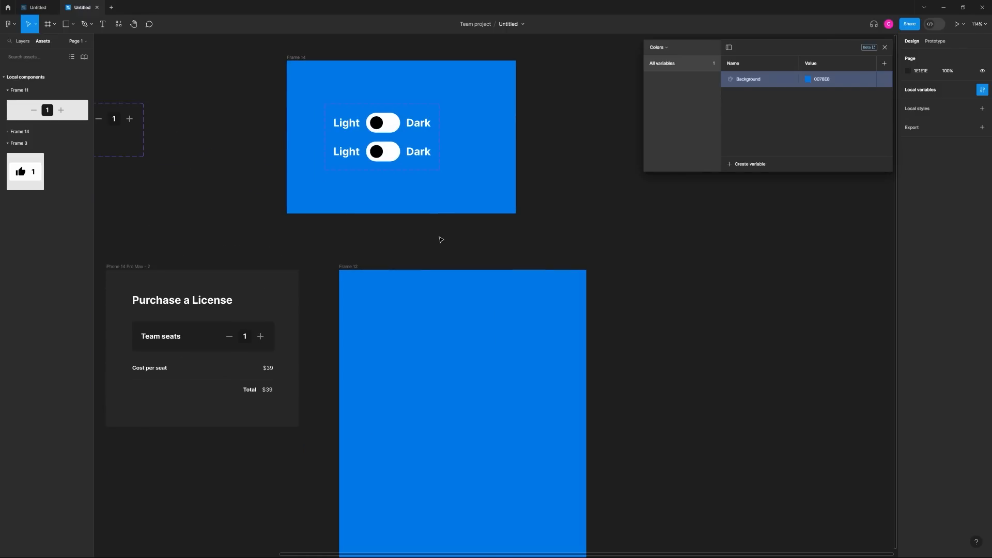
scroll(441, 240, left, 3)
click(439, 128)
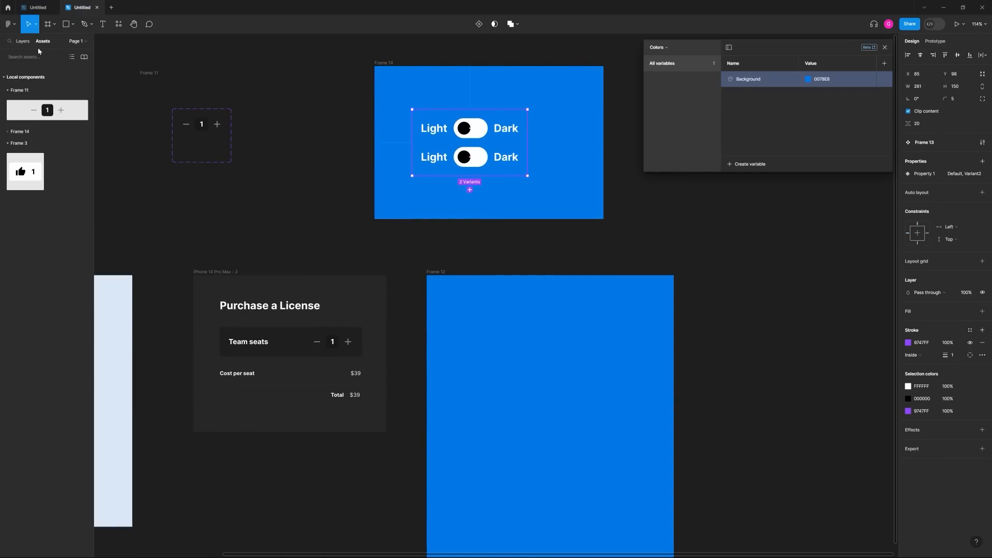
click(20, 132)
drag(48, 152, 553, 425)
drag(664, 421, 647, 339)
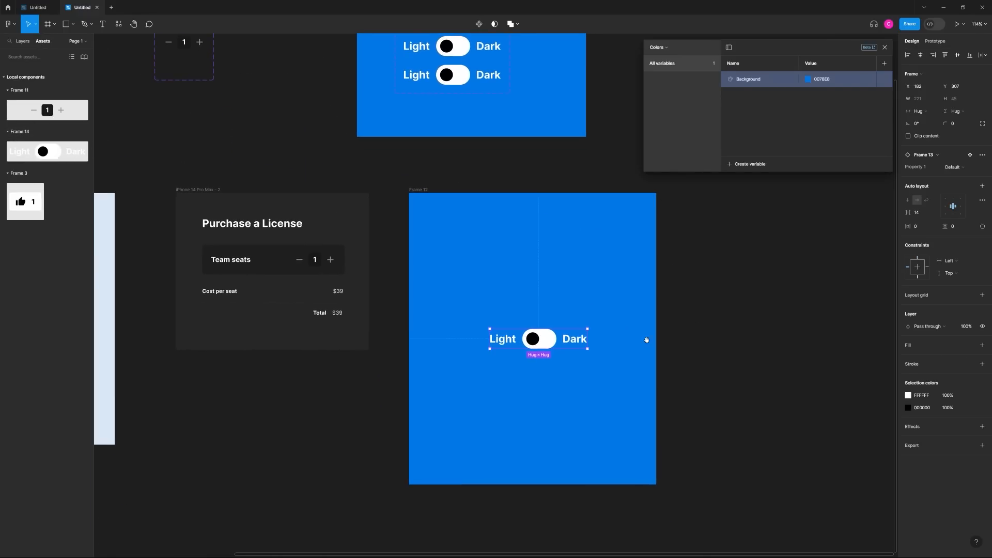
click(921, 55)
click(749, 310)
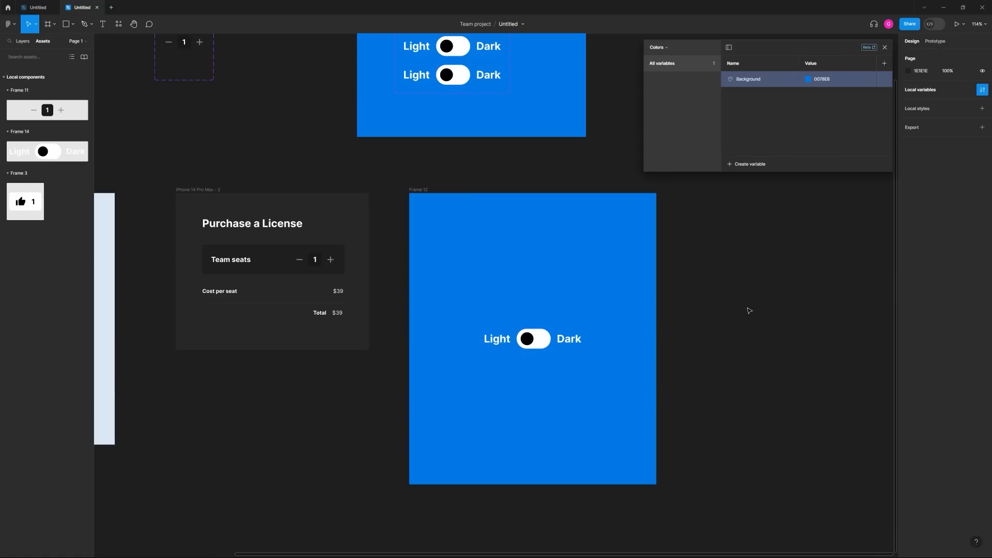
- Align the black knob to the right inside the switch of the toggle's second variant
scroll(674, 405, up, 5)
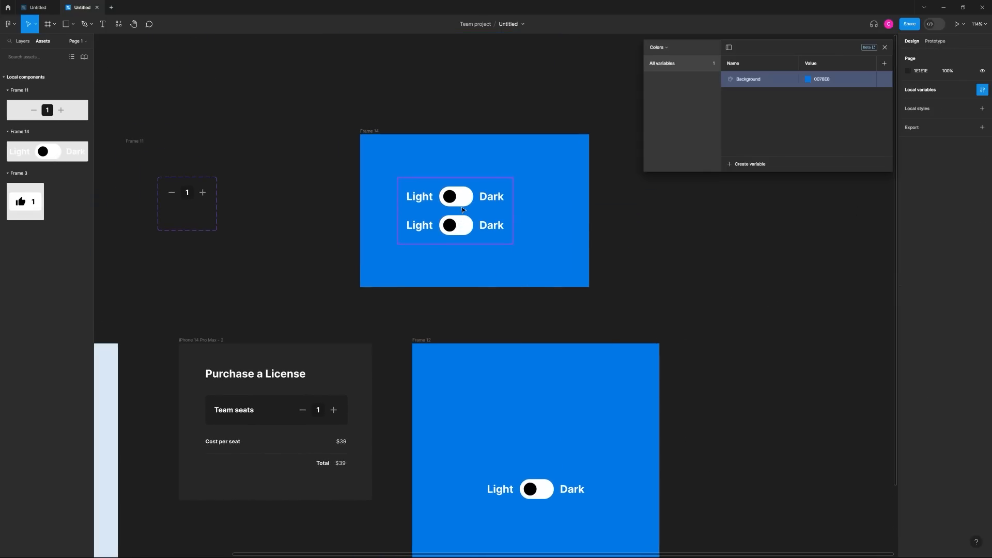
scroll(451, 222, up, 5)
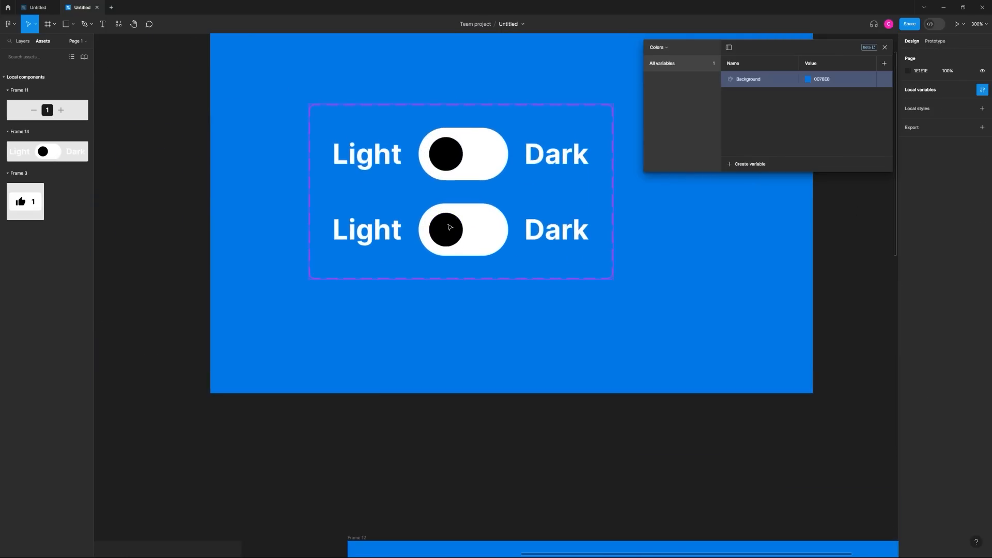
click(450, 224)
click(448, 230)
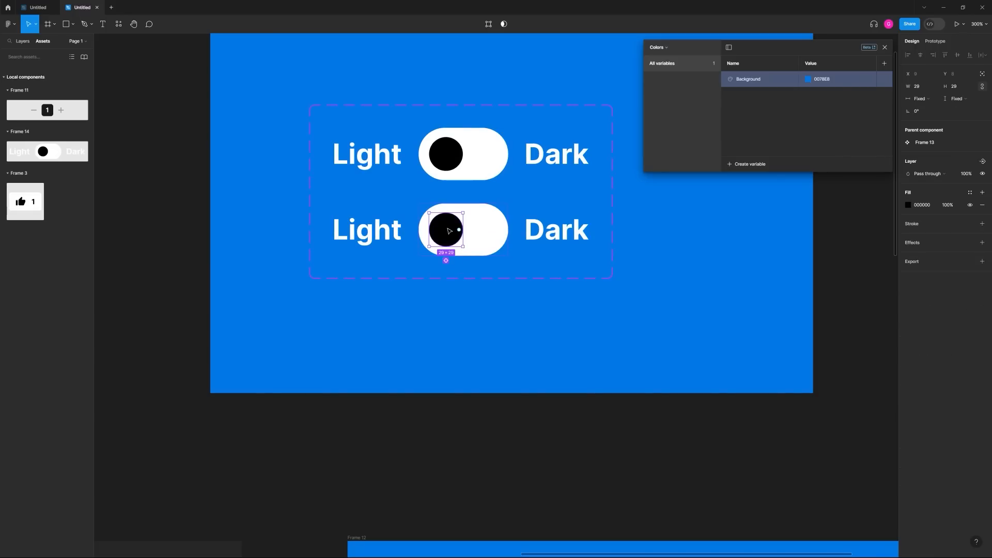
click(506, 325)
double_click(473, 235)
double_click(486, 237)
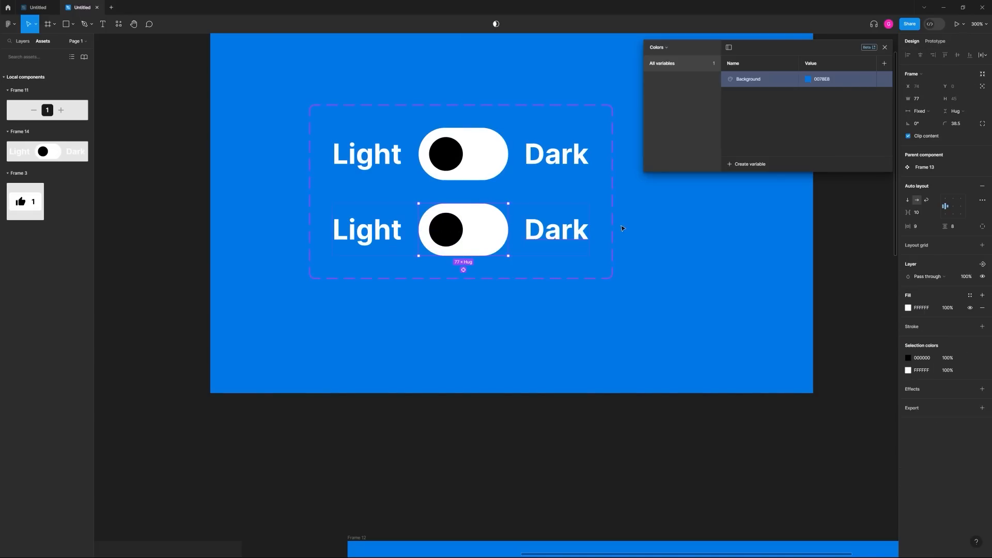
click(961, 207)
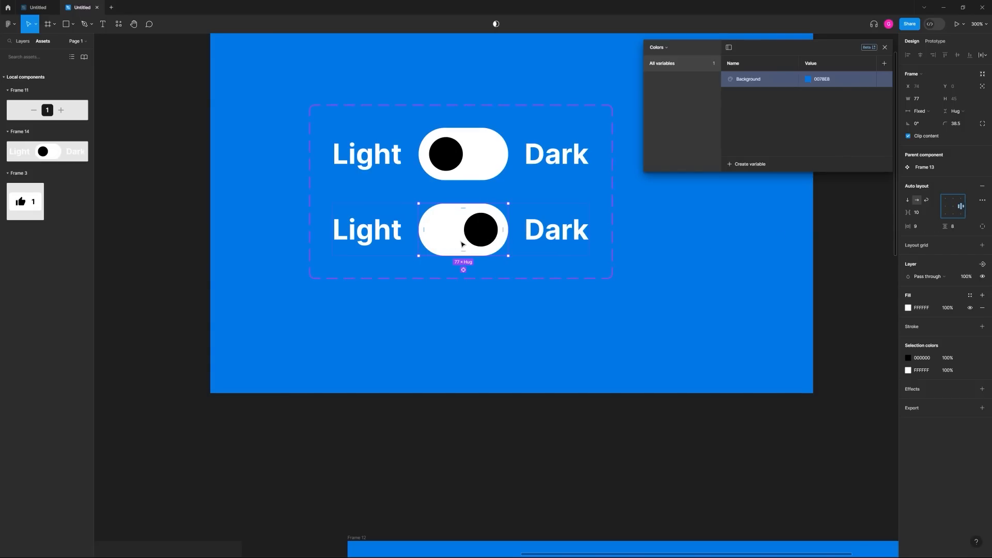
- Set the layer opacity of the Dark label in the toggle's default variant to 50%
click(463, 160)
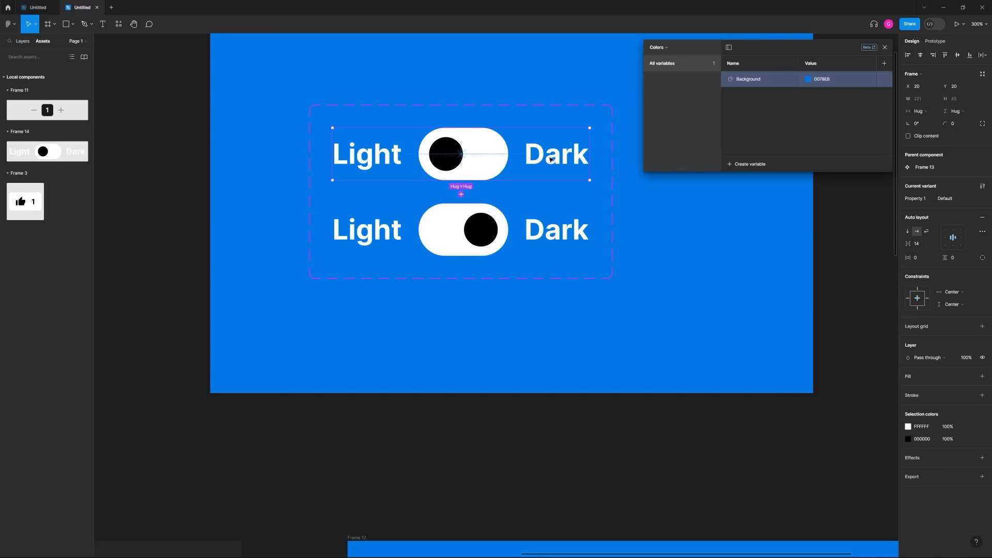
click(551, 160)
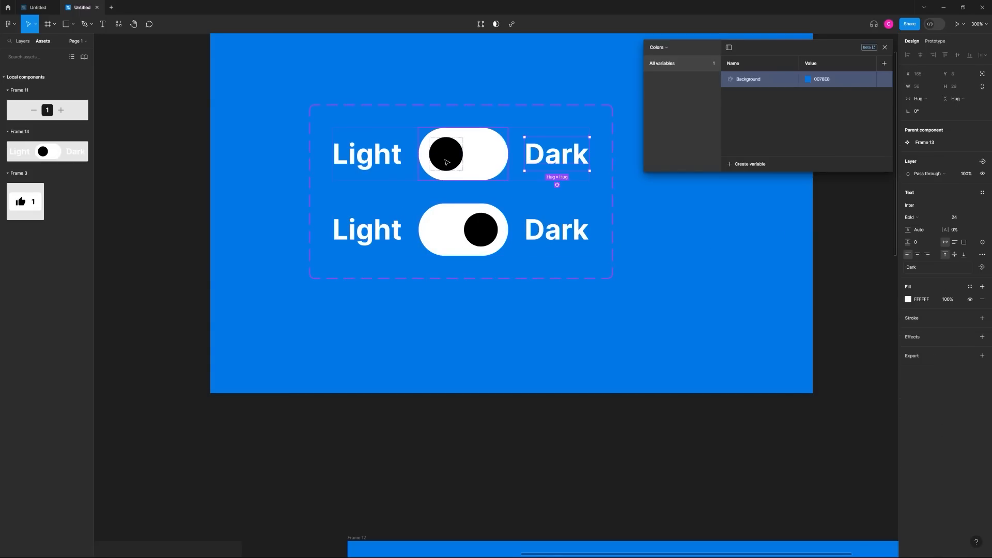
click(966, 175)
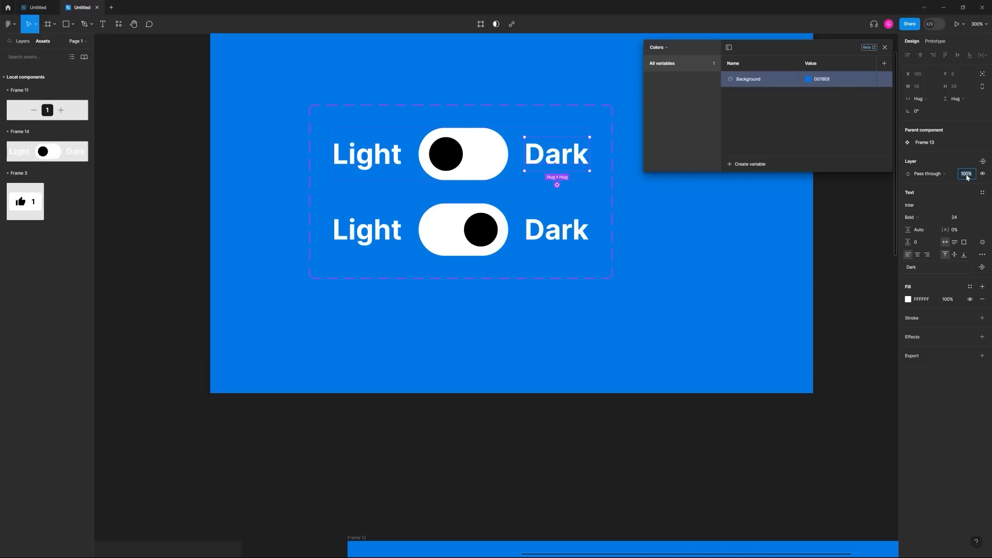
key(Return)
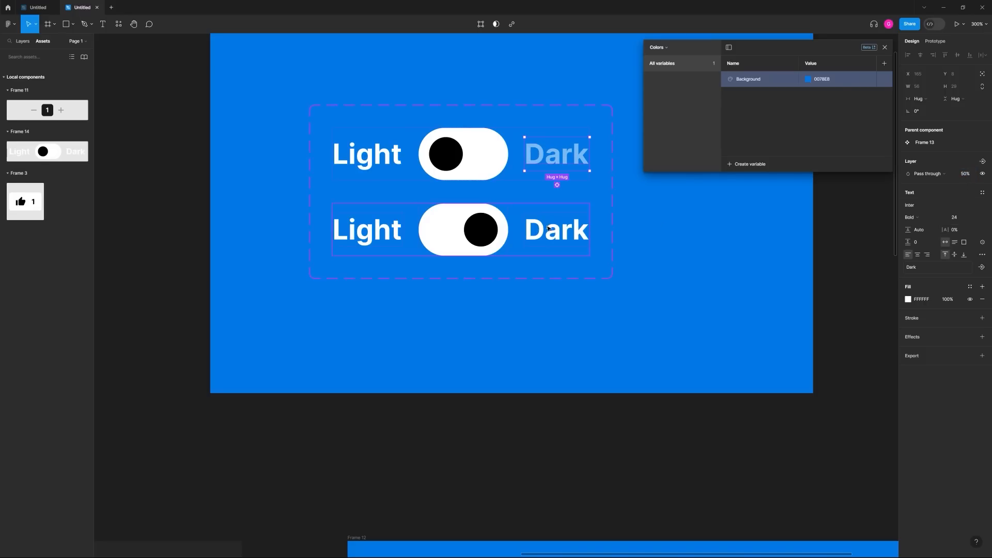
- Set the layer opacity of the Light label in the toggle's second variant to 50%
click(390, 235)
click(391, 236)
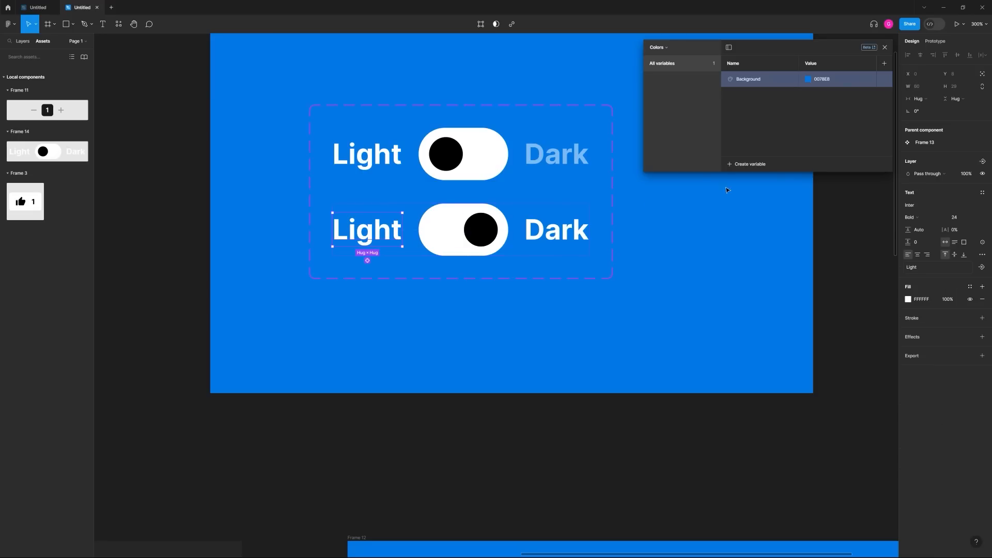
click(966, 176)
text(50)
key(Return)
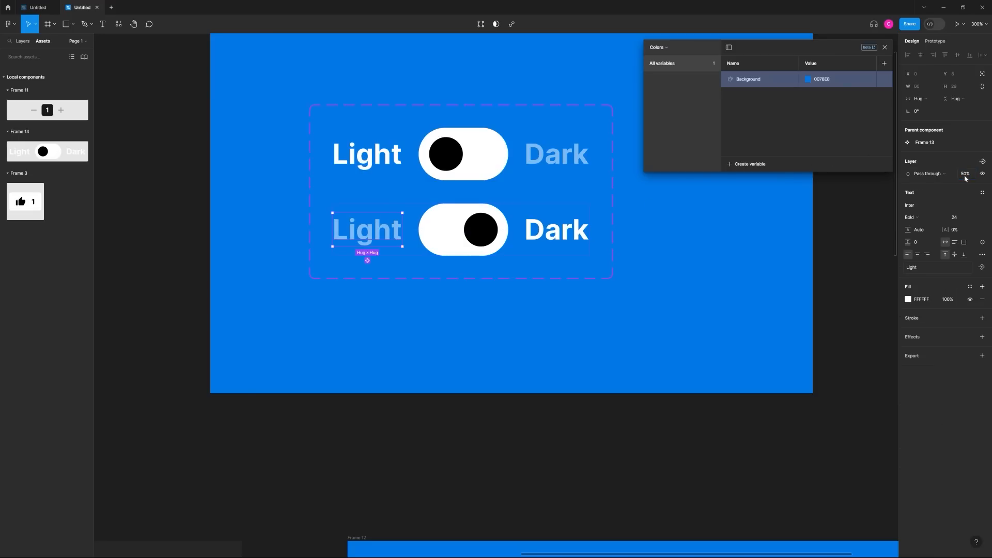
- Link the Light toggle variant to Variant2 with an on-click Change to interaction using Smart animate
click(635, 356)
scroll(560, 317, down, 5)
drag(595, 325, 545, 305)
scroll(482, 228, up, 3)
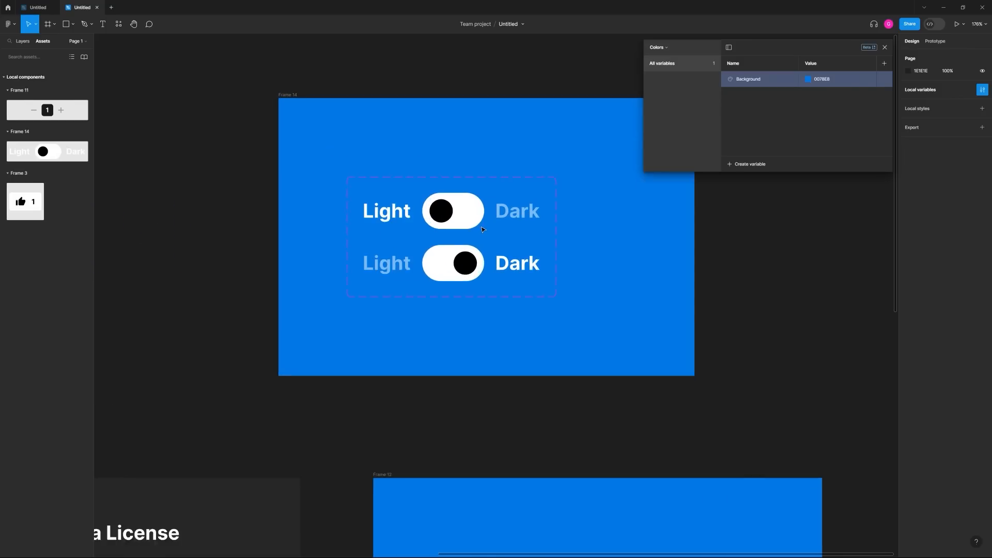
scroll(483, 229, up, 1)
click(465, 216)
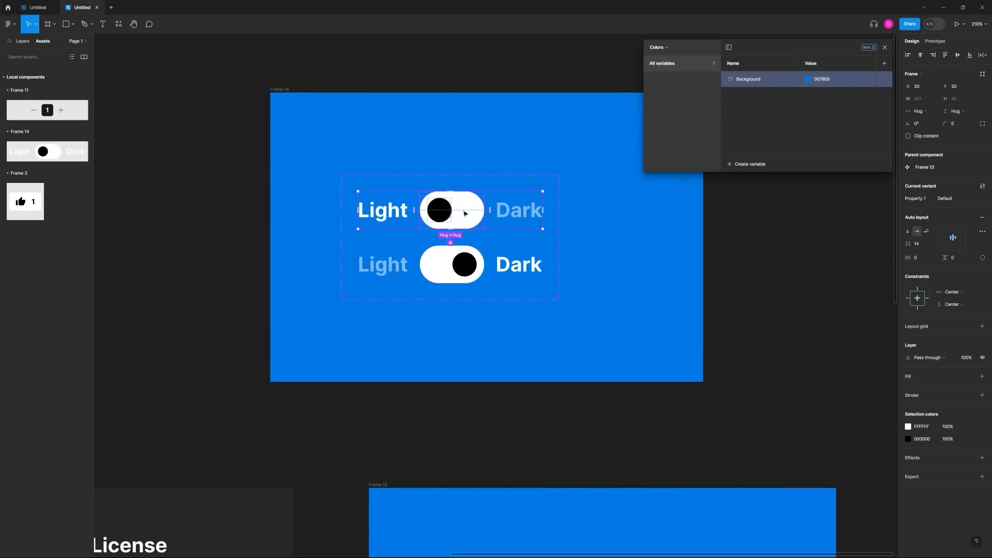
scroll(465, 214, up, 1)
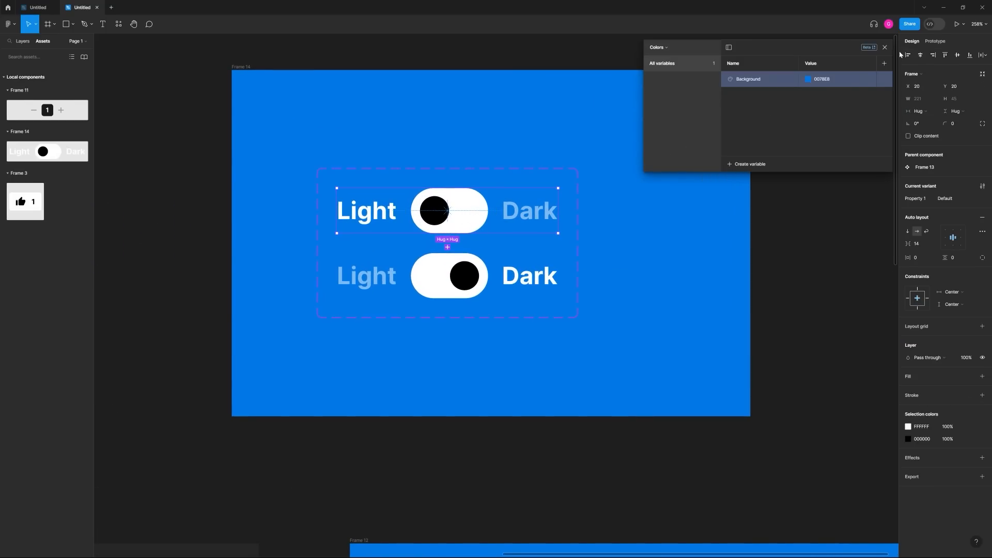
click(935, 42)
drag(448, 234, 450, 262)
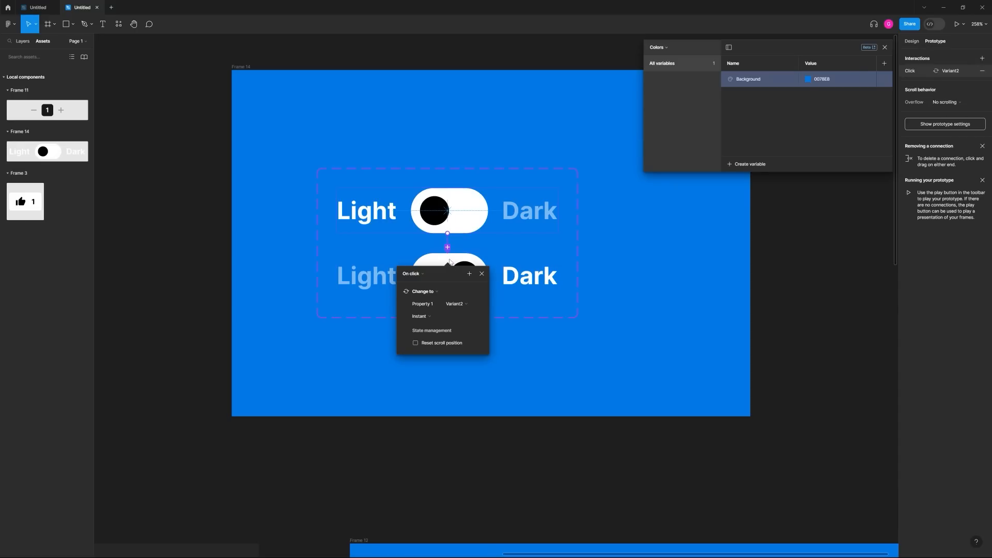
click(448, 319)
click(434, 335)
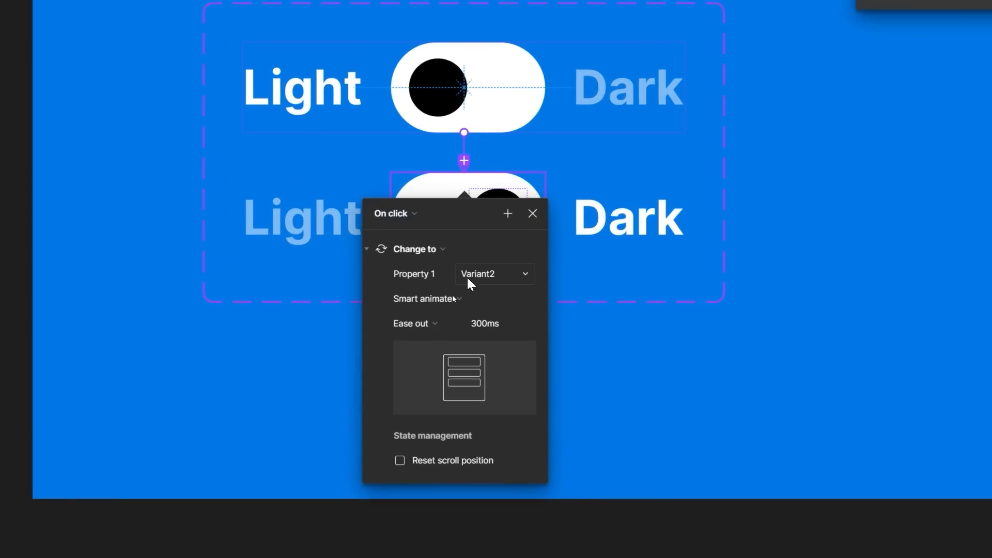
- Add a Set variable action targeting the Background variable to the Light variant's click interaction
click(508, 213)
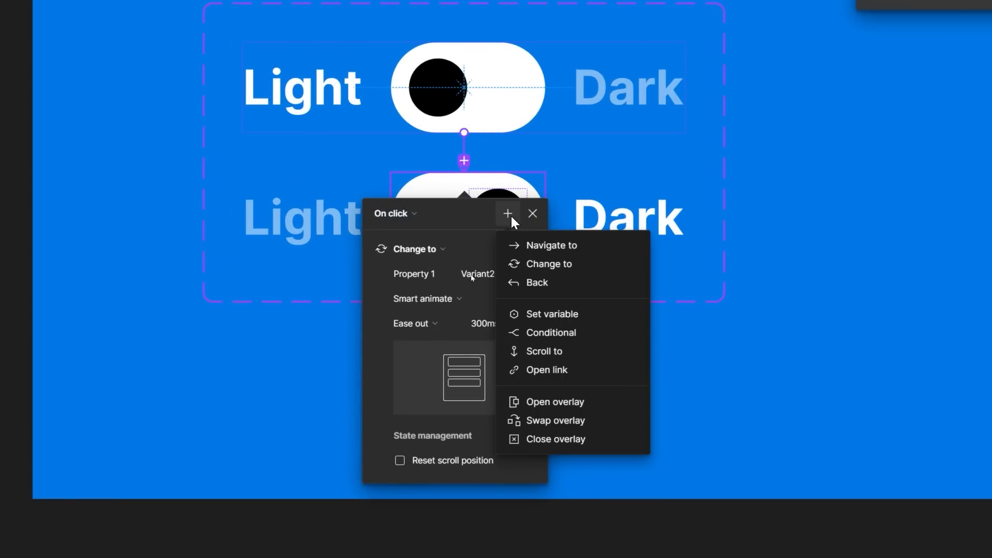
click(540, 314)
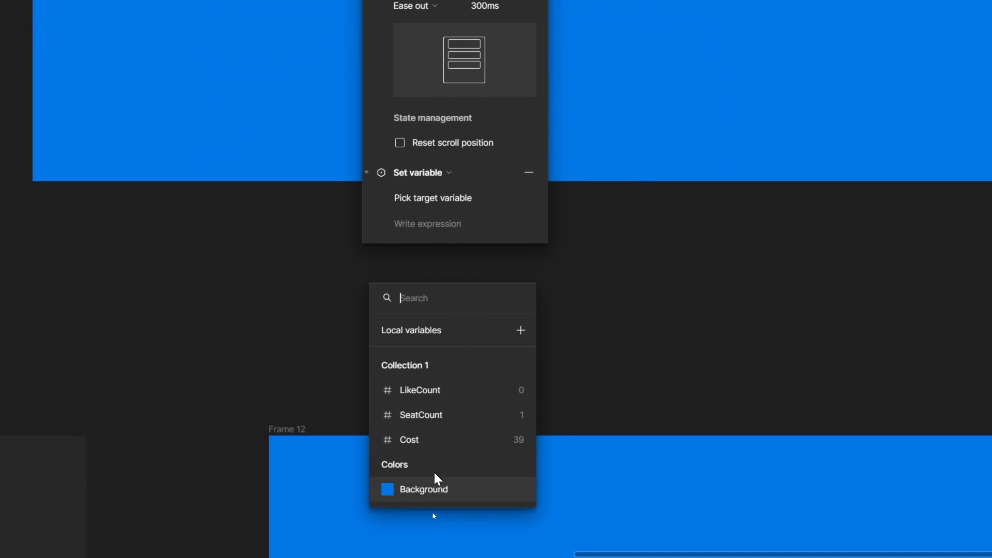
click(436, 486)
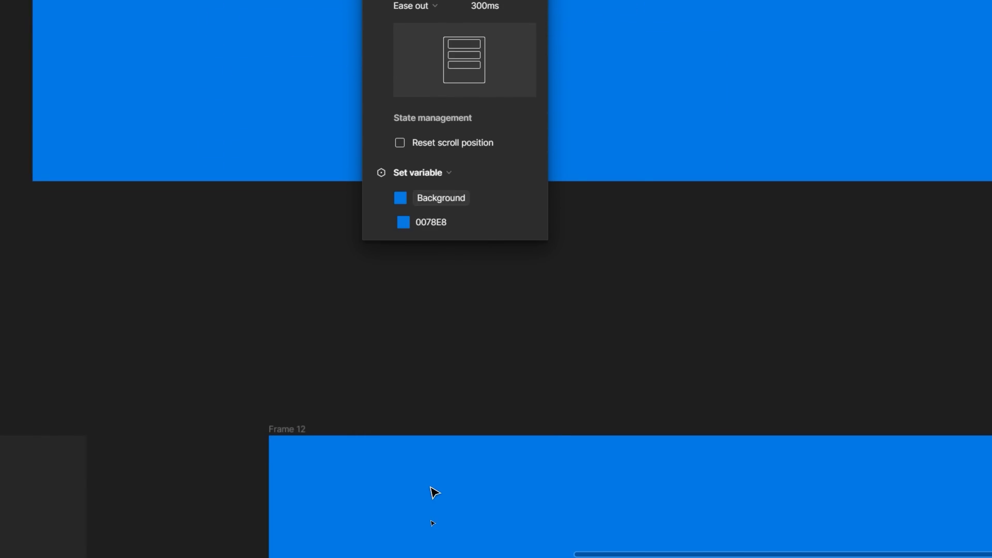
- Set the Background variable's colour in the Light variant's click action to EDF6FF
click(403, 222)
drag(432, 213, 410, 166)
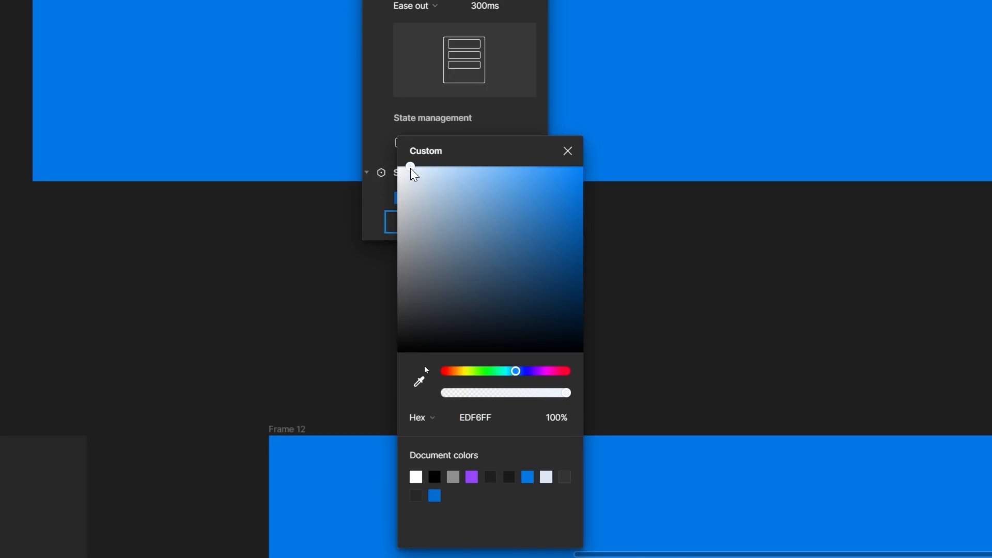
key(Escape)
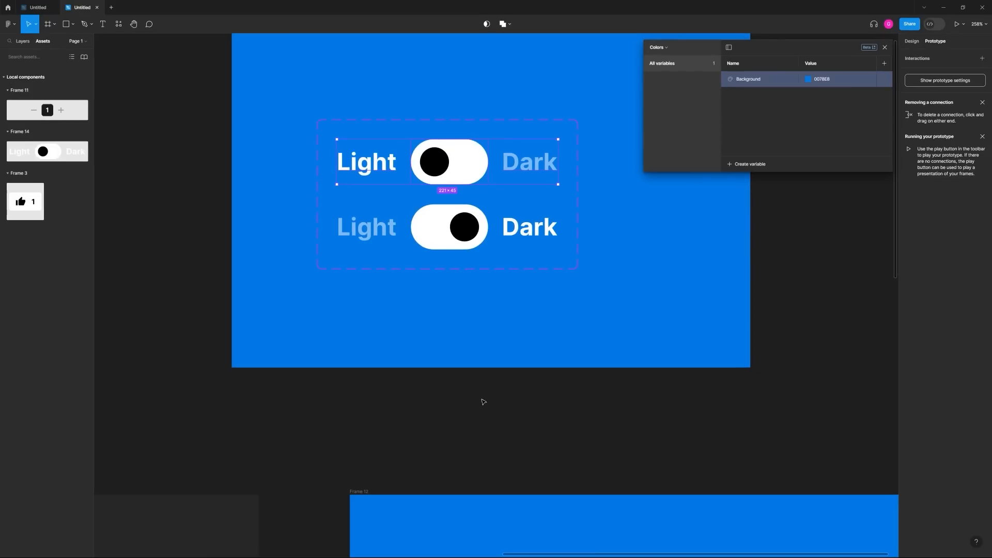
- Link the Dark toggle variant back to the Default variant with an on-click Change to interaction
scroll(538, 248, down, 5)
drag(742, 223, 730, 197)
drag(580, 376, 582, 248)
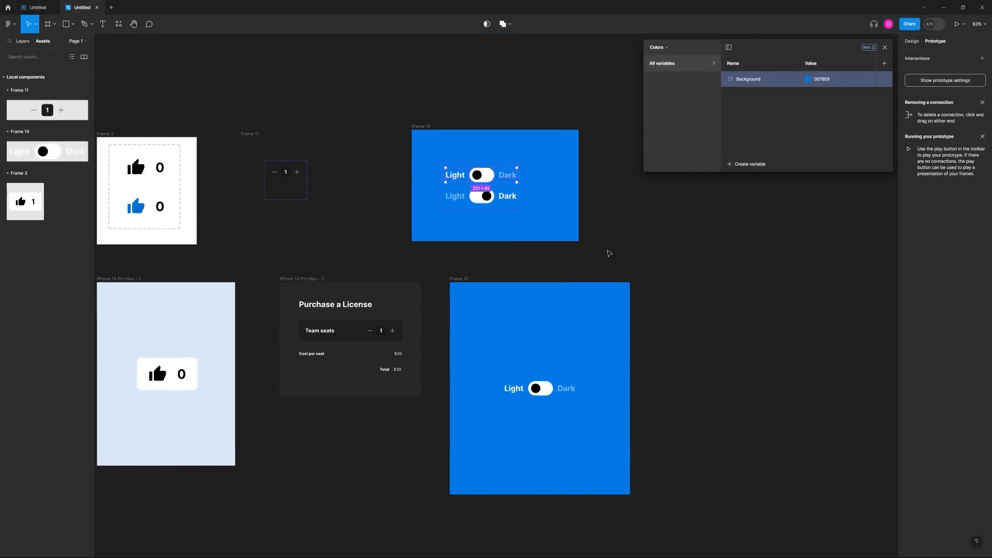
click(610, 253)
scroll(488, 189, up, 5)
click(467, 208)
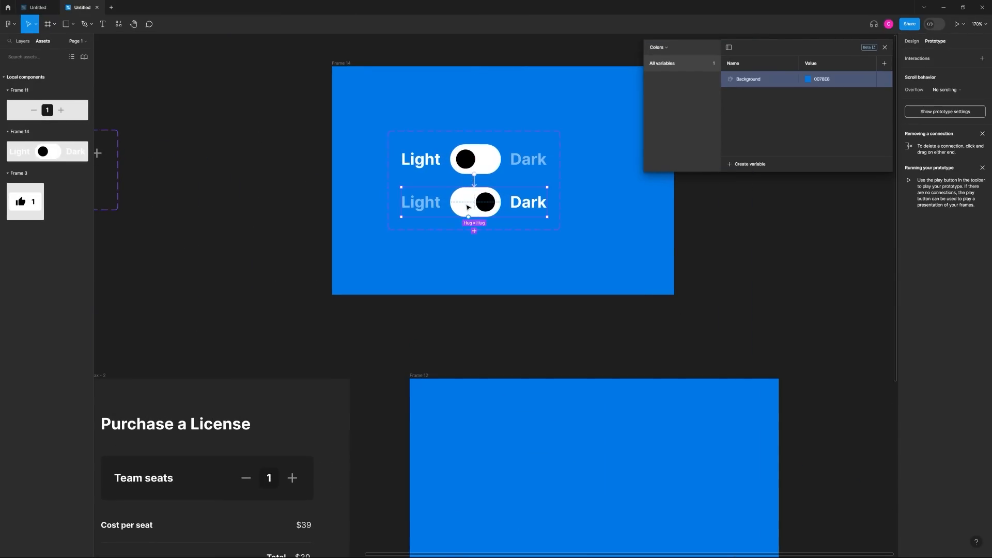
scroll(473, 201, up, 2)
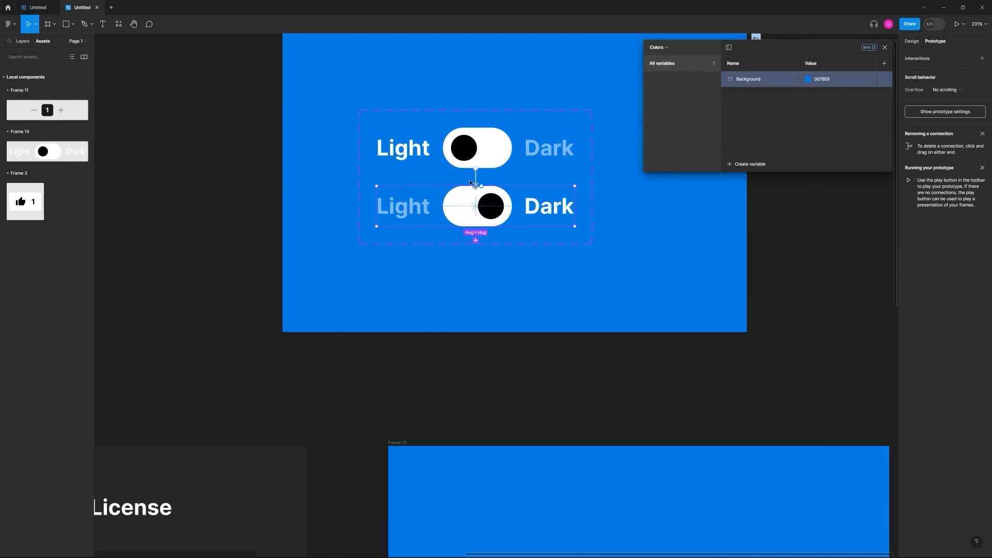
drag(470, 165, 470, 167)
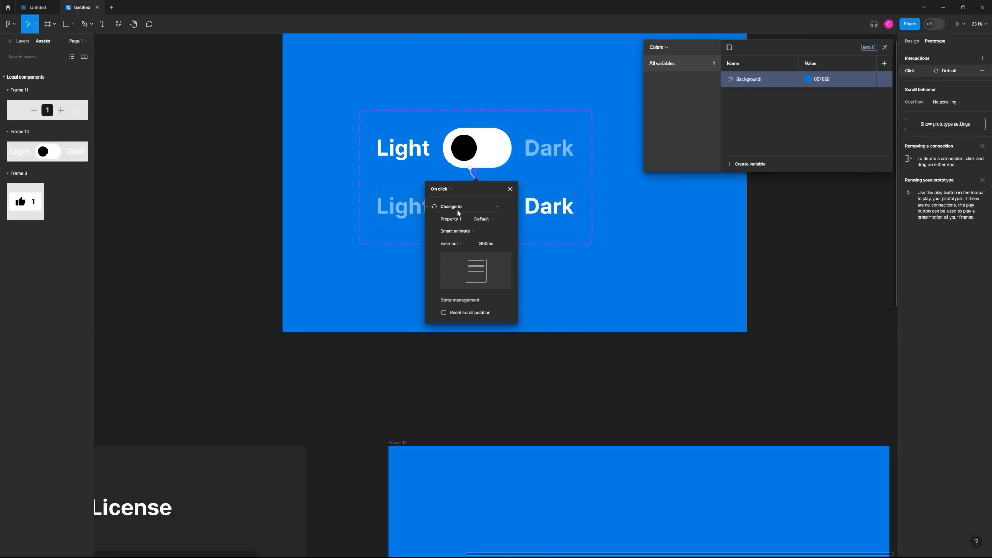
- Add a Set variable action to the Dark variant's click interaction that sets Background to 0078E8
click(498, 189)
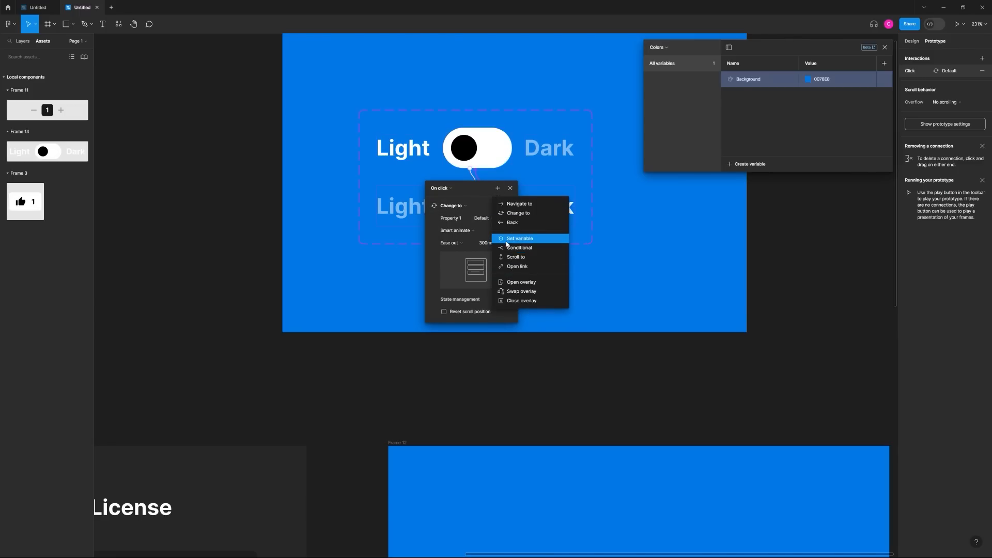
click(517, 241)
click(455, 436)
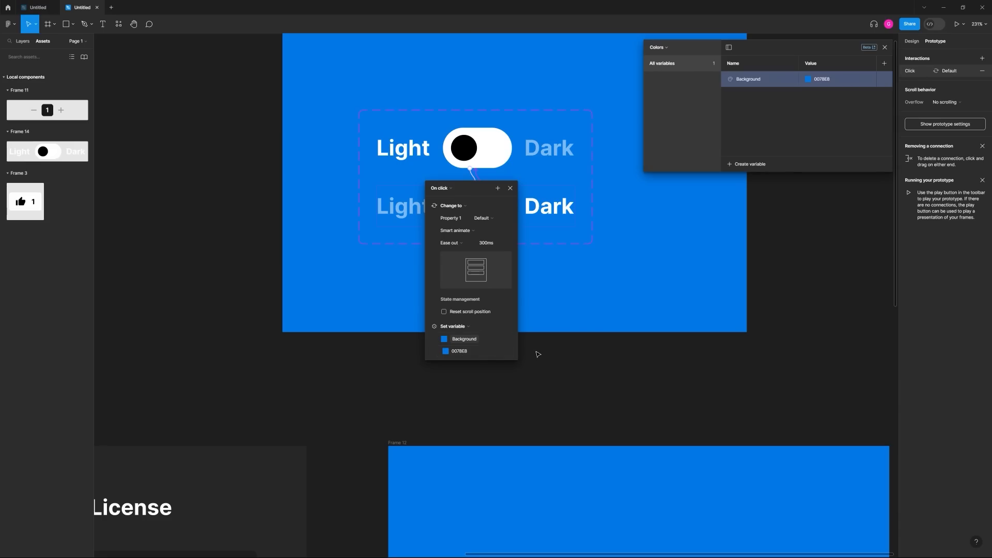
click(543, 358)
- Preview Frame 12 as a prototype and test its Light/Dark toggle once
scroll(543, 358, down, 5)
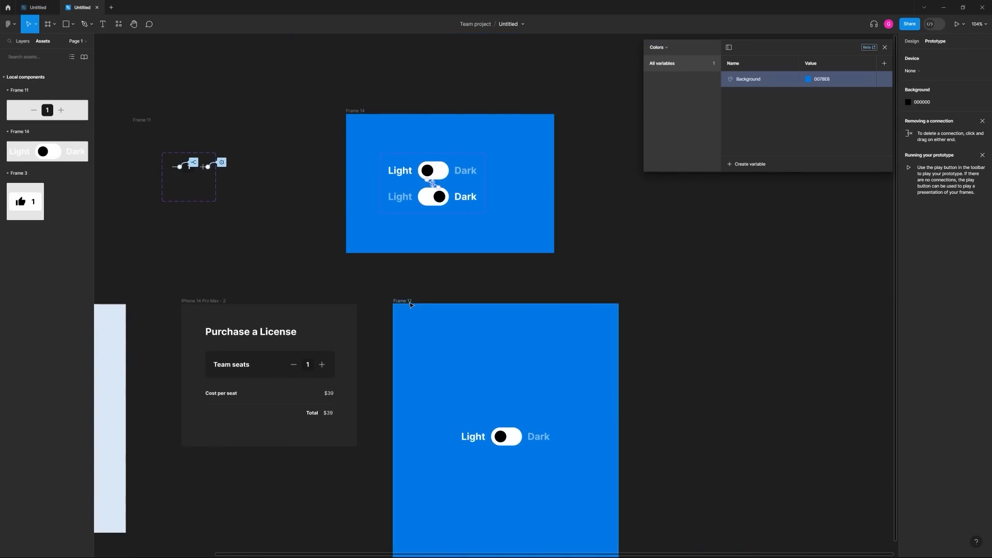
click(434, 301)
key(shift+space)
click(313, 211)
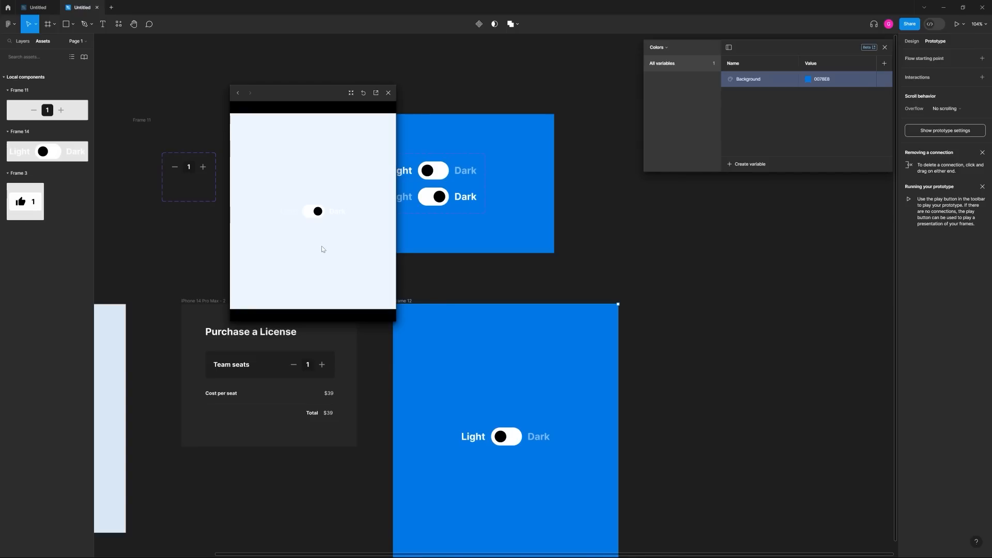
click(389, 93)
- Change the Background colour set by the Light variant's click interaction to 191919
scroll(433, 179, up, 5)
click(433, 179)
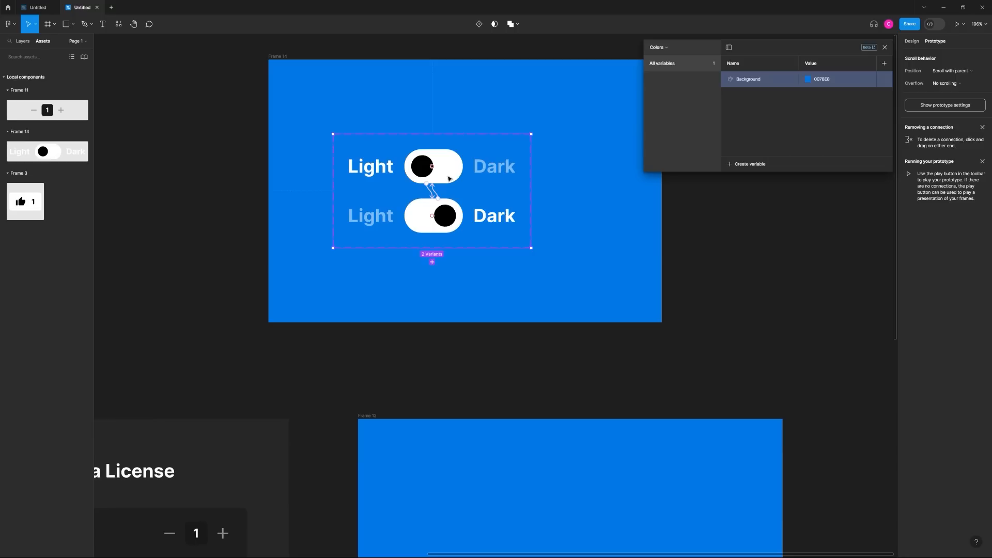
click(432, 197)
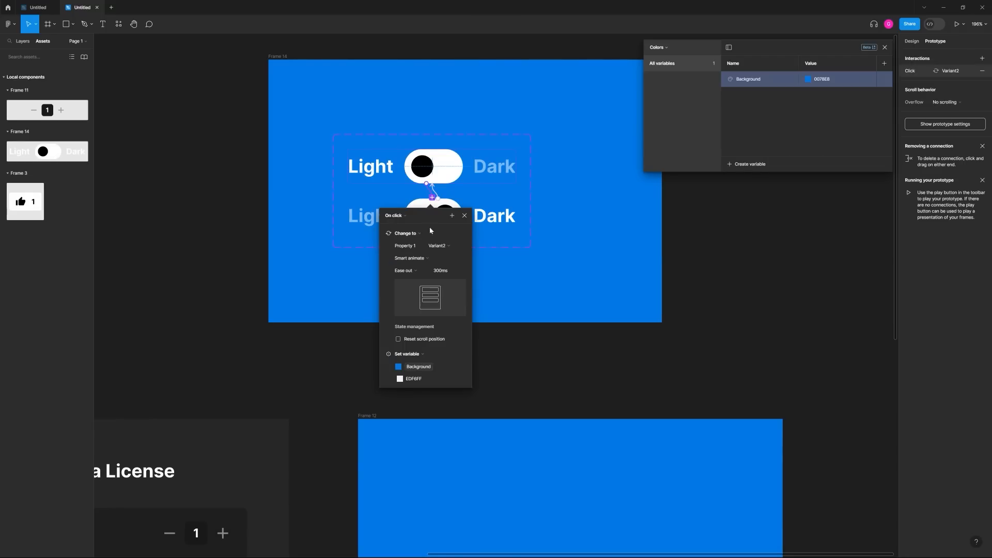
click(402, 379)
drag(417, 429, 396, 444)
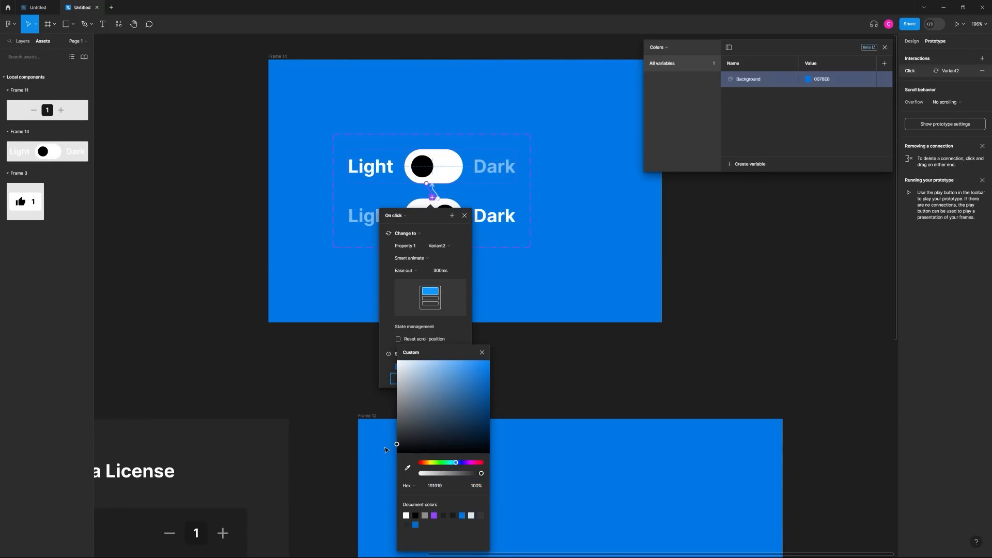
click(482, 353)
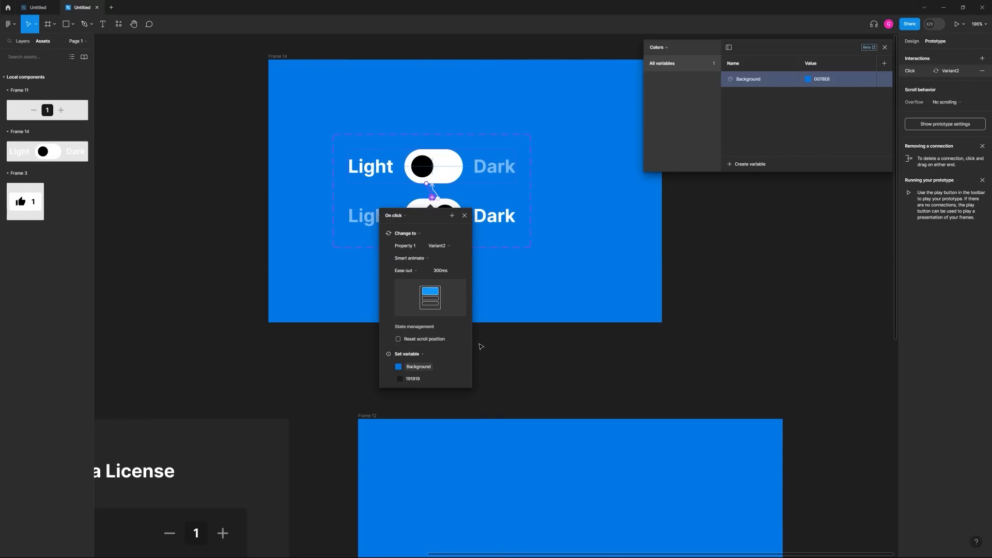
click(466, 216)
- Run the prototype preview of Frame 12 and switch the toggle repeatedly to check the background change
key(shift+space)
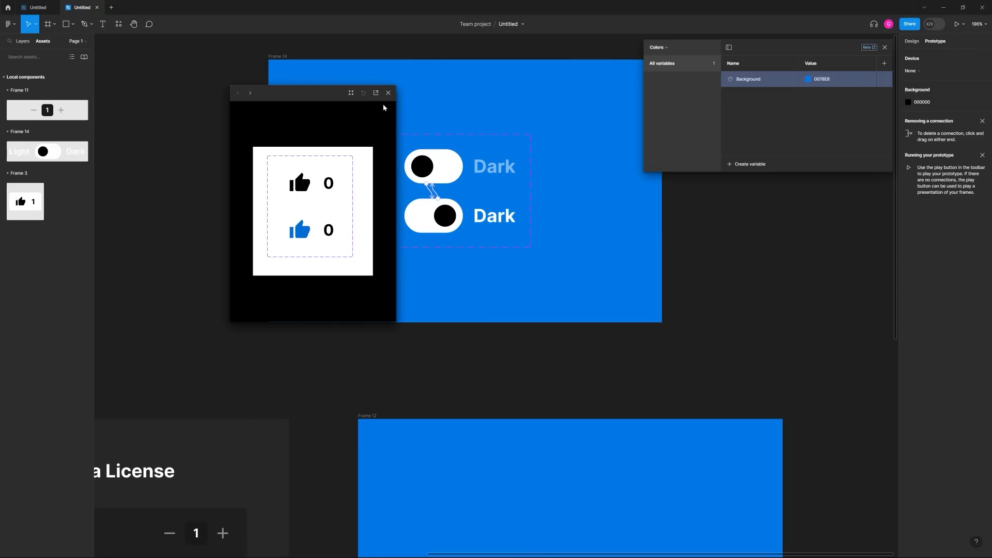
click(388, 90)
click(395, 424)
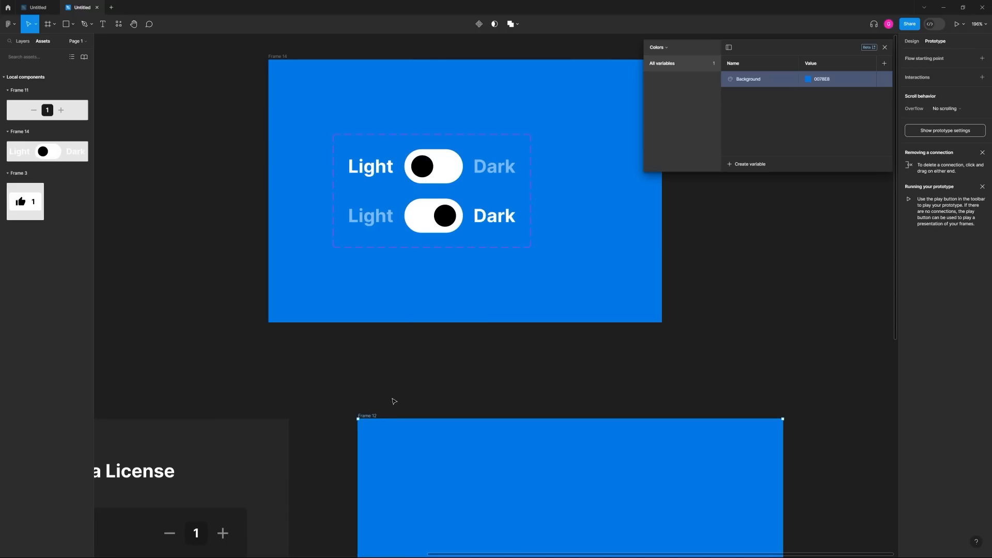
key(shift+space)
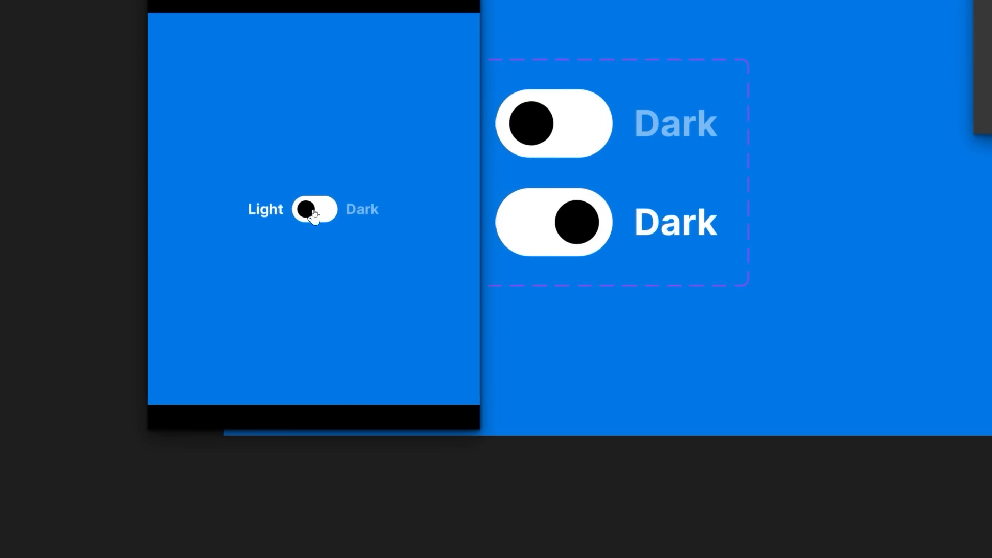
click(314, 210)
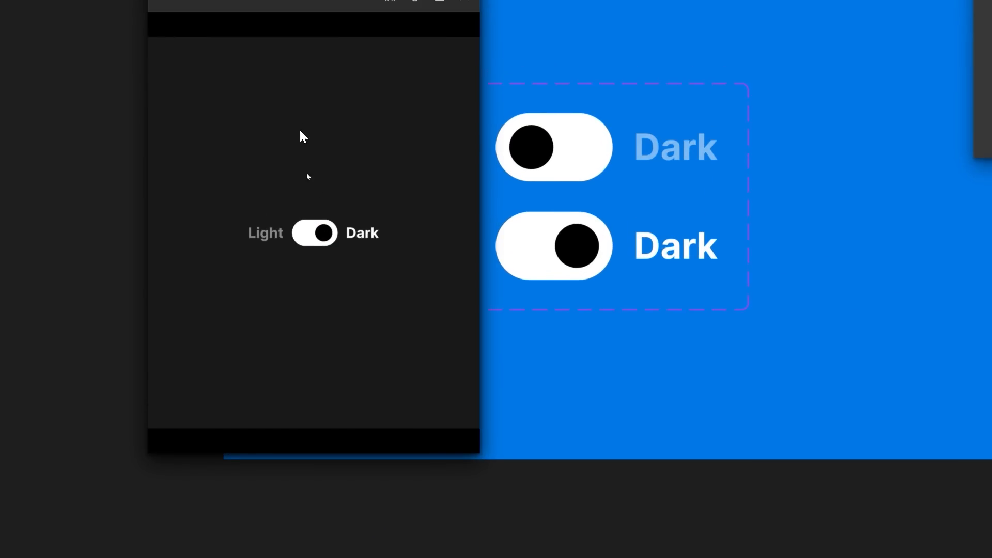
click(325, 245)
click(324, 245)
click(325, 245)
click(325, 245)
click(324, 245)
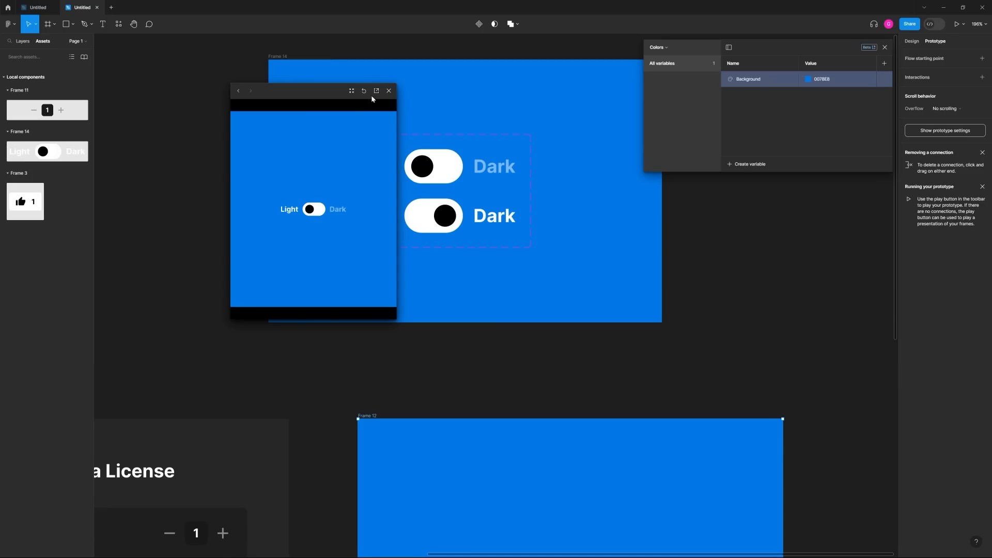
click(431, 17)
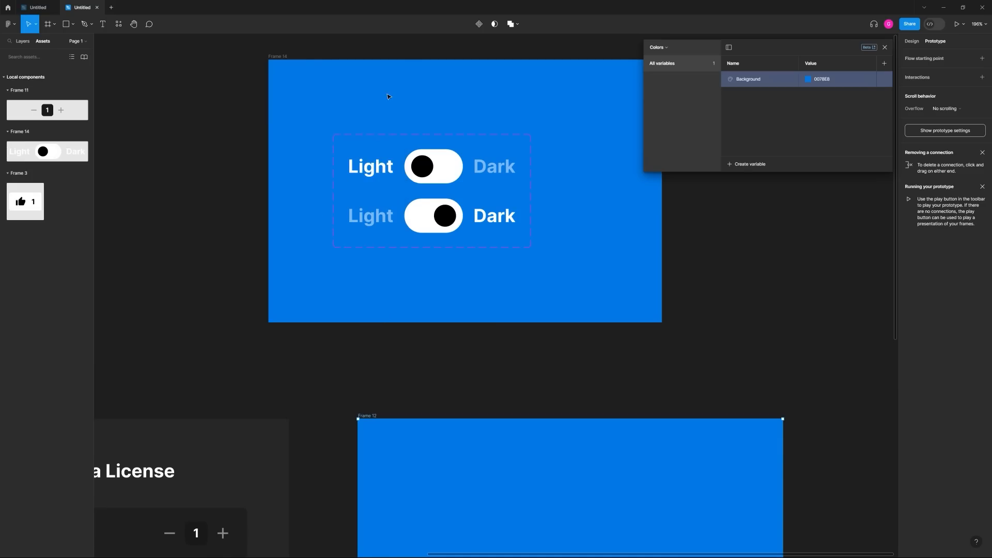
- Switch to the Drafts file and copy Frame 15 with the Show avatar checkbox
click(38, 7)
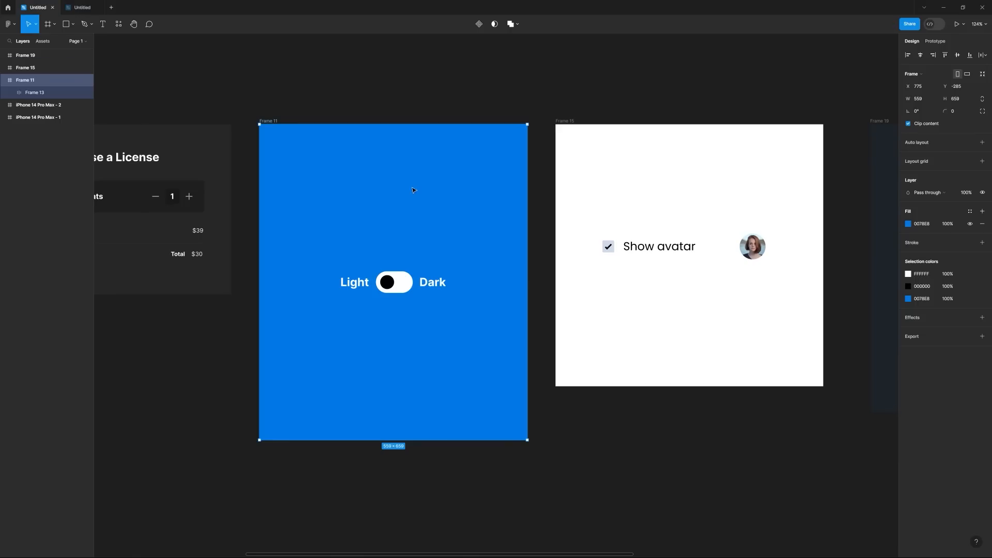
scroll(491, 109, down, 3)
drag(491, 108, 228, 142)
click(288, 134)
scroll(252, 135, up, 2)
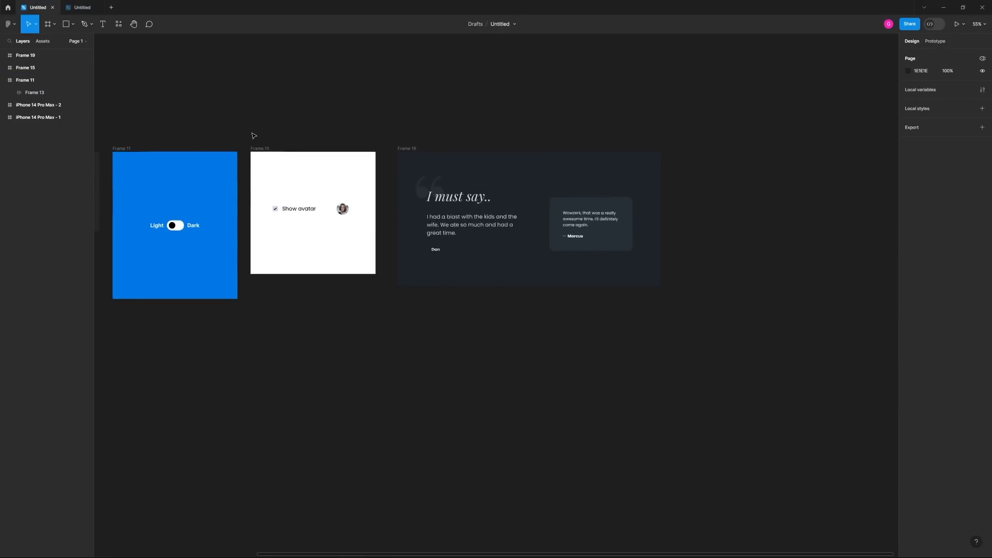
click(265, 161)
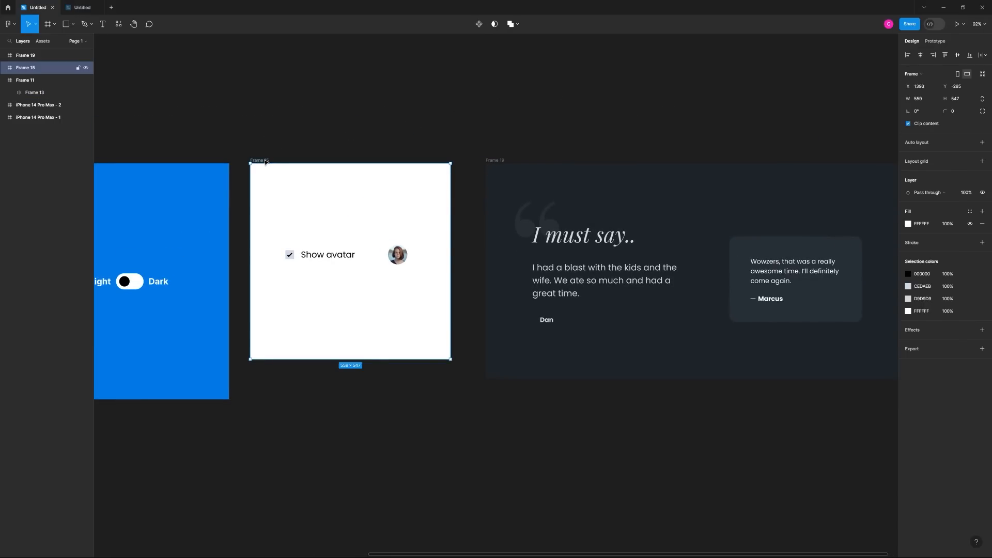
drag(306, 139, 362, 146)
click(363, 131)
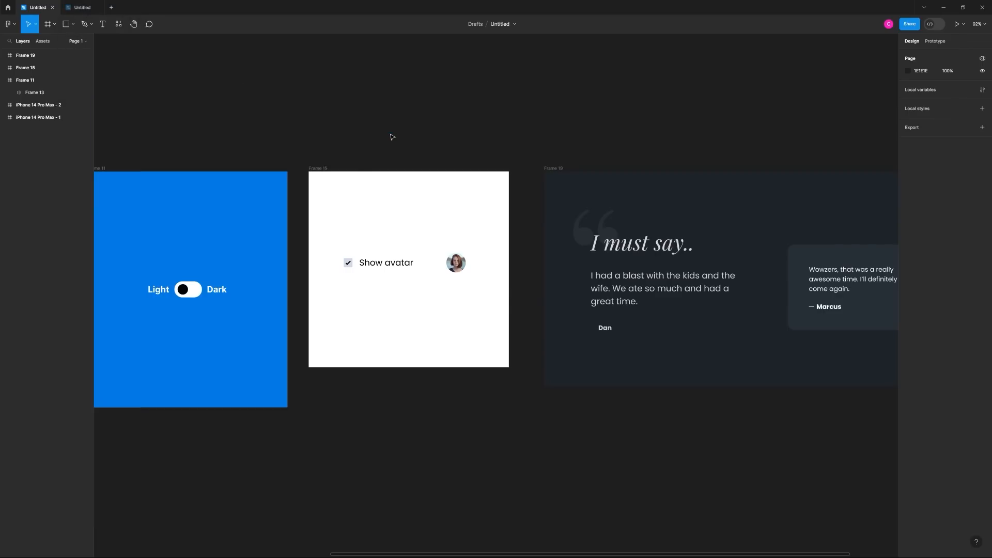
- Paste the Show avatar frame into the Team project file and place it beside Frame 12, aligned with its upper edge
click(82, 7)
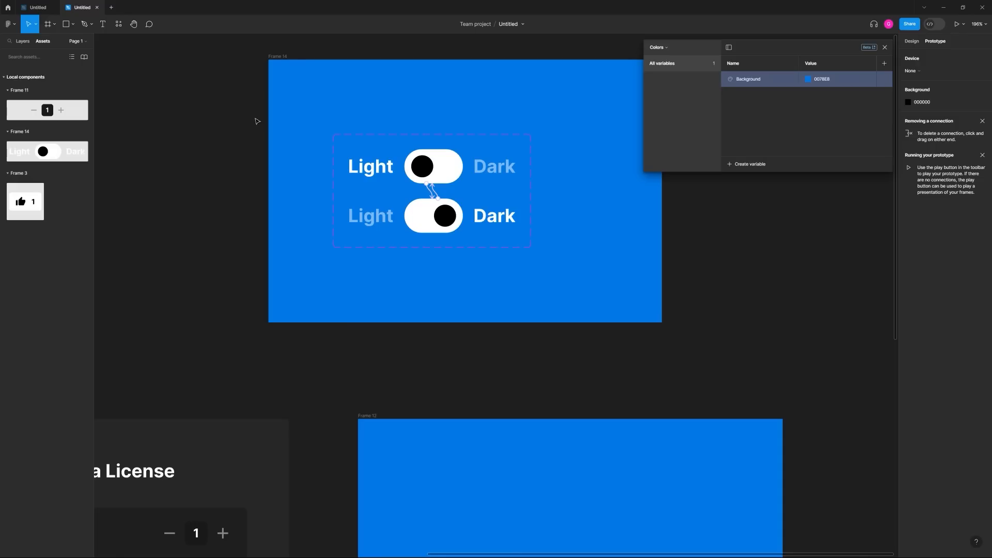
scroll(569, 258, down, 5)
drag(570, 258, 426, 219)
key(ctrl+v)
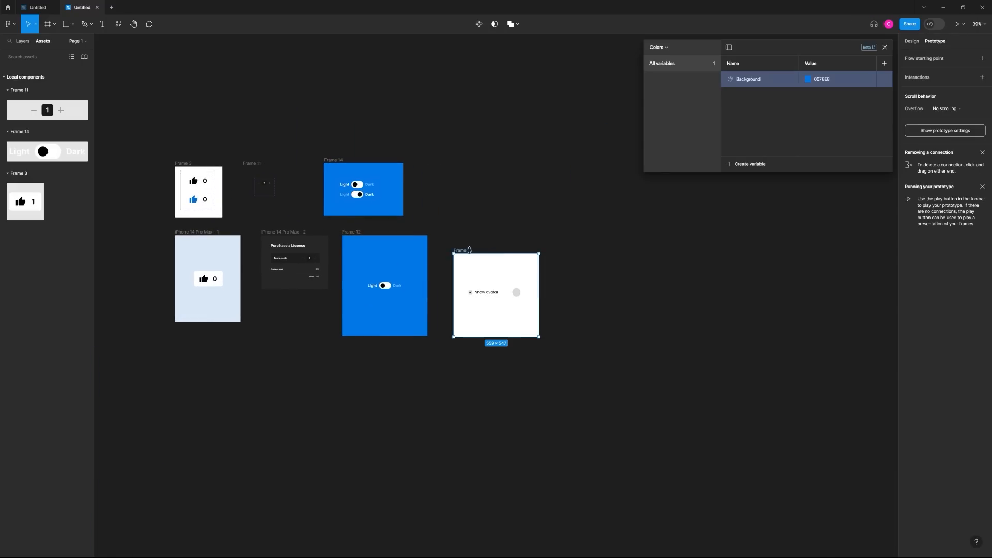
drag(468, 251, 465, 231)
key(Escape)
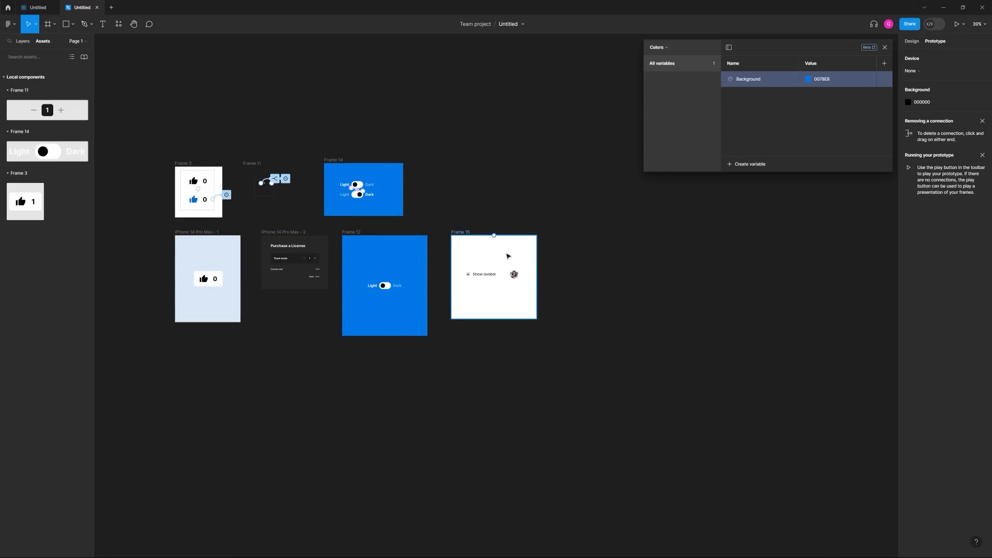
- Create a component from the Show avatar checkbox row in Frame 15 and add a second variant to it
scroll(505, 253, up, 5)
scroll(491, 266, down, 2)
scroll(448, 286, up, 1)
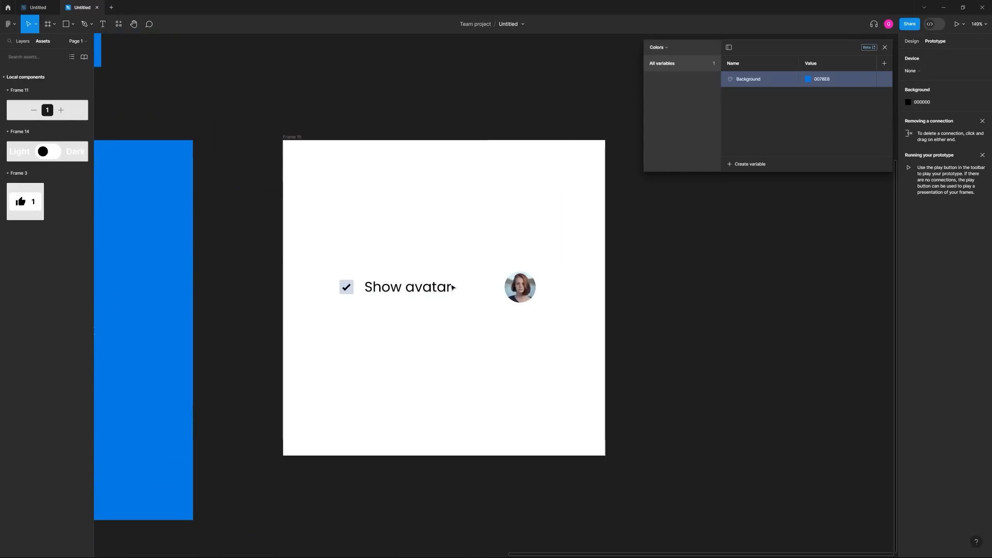
click(424, 290)
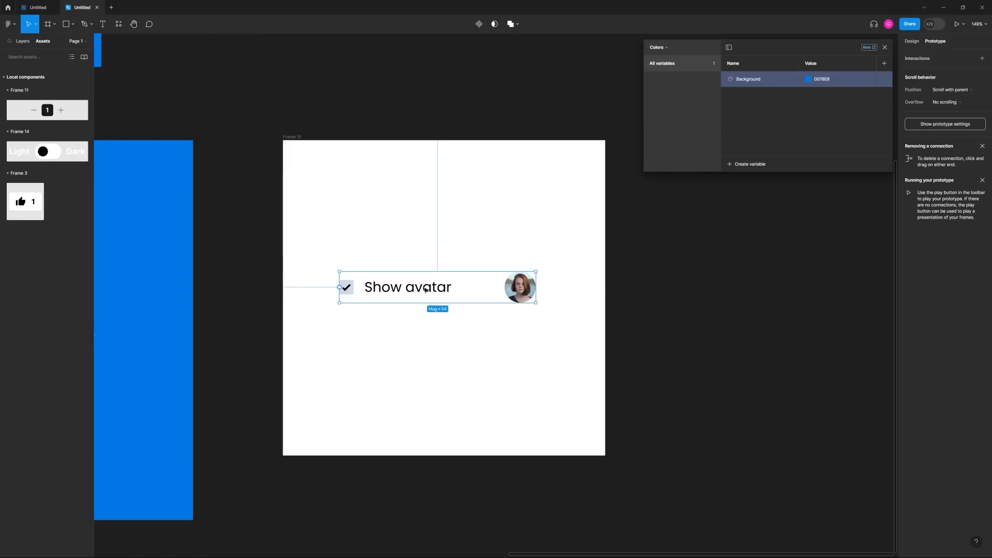
scroll(425, 295, up, 1)
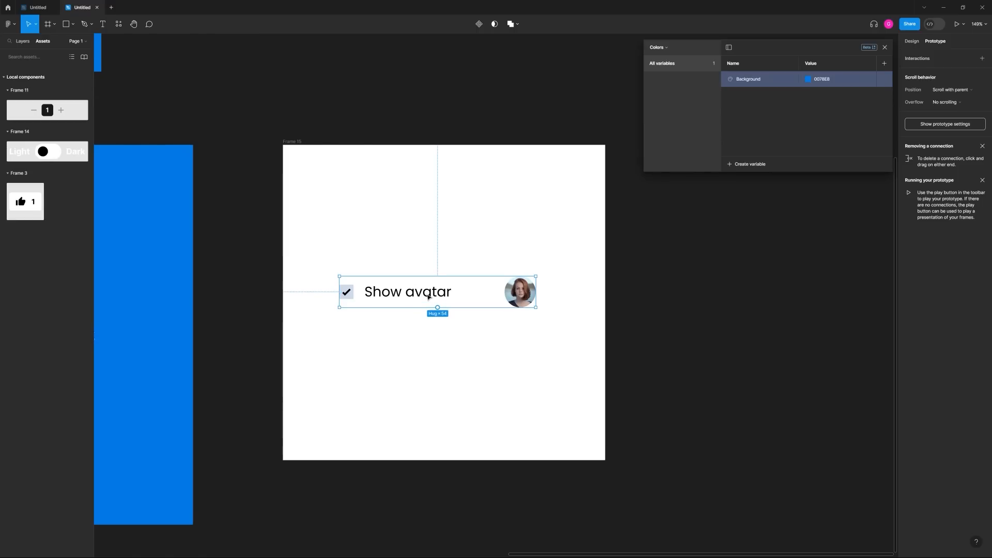
double_click(428, 299)
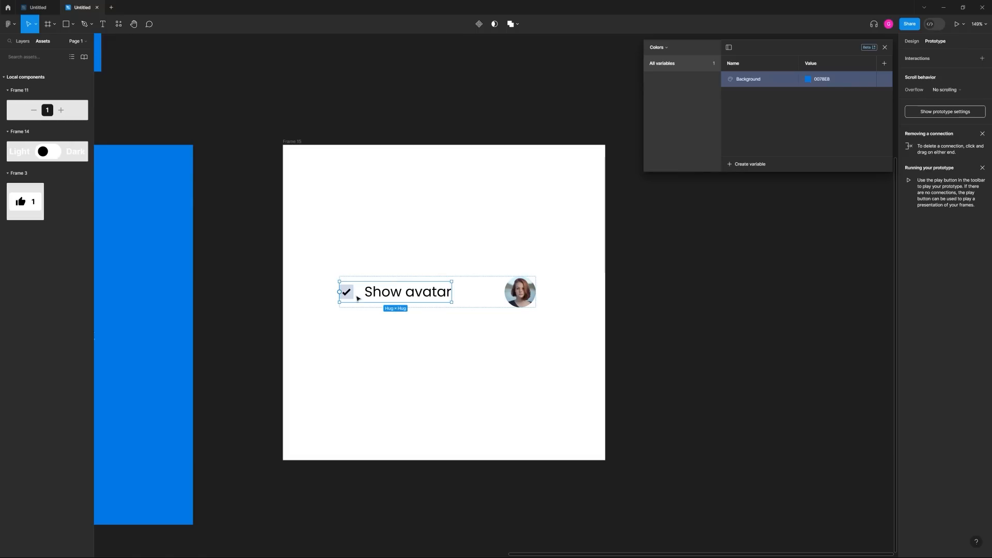
scroll(401, 297, up, 5)
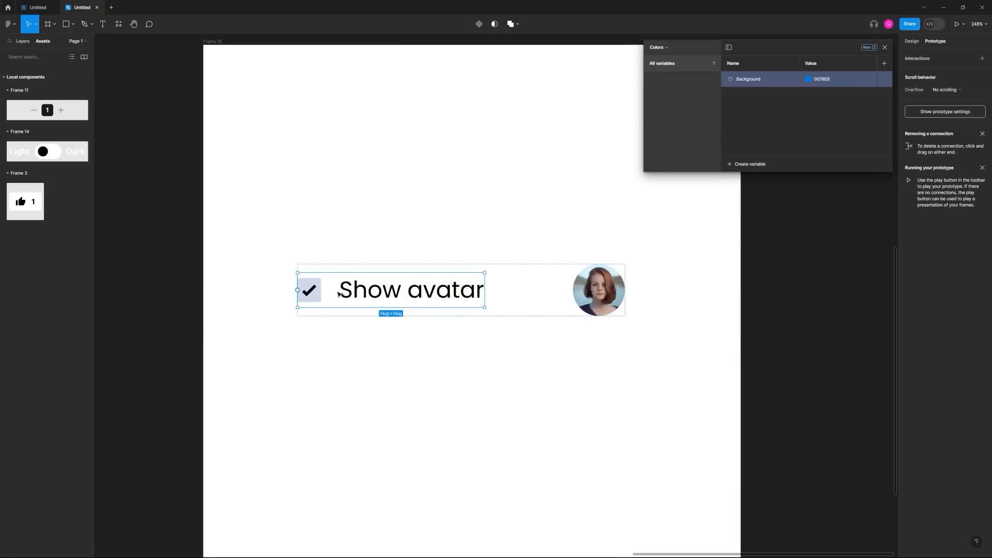
scroll(409, 297, down, 5)
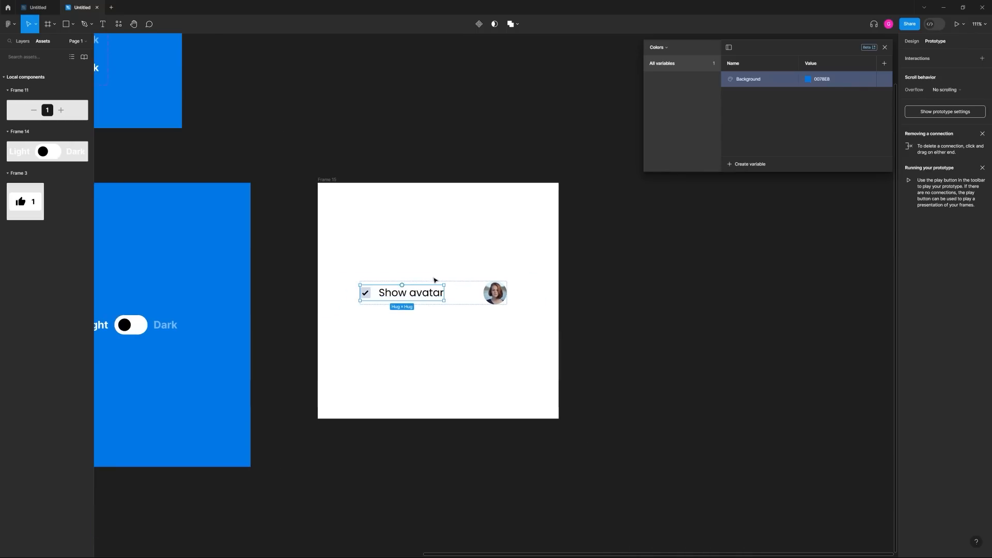
click(479, 24)
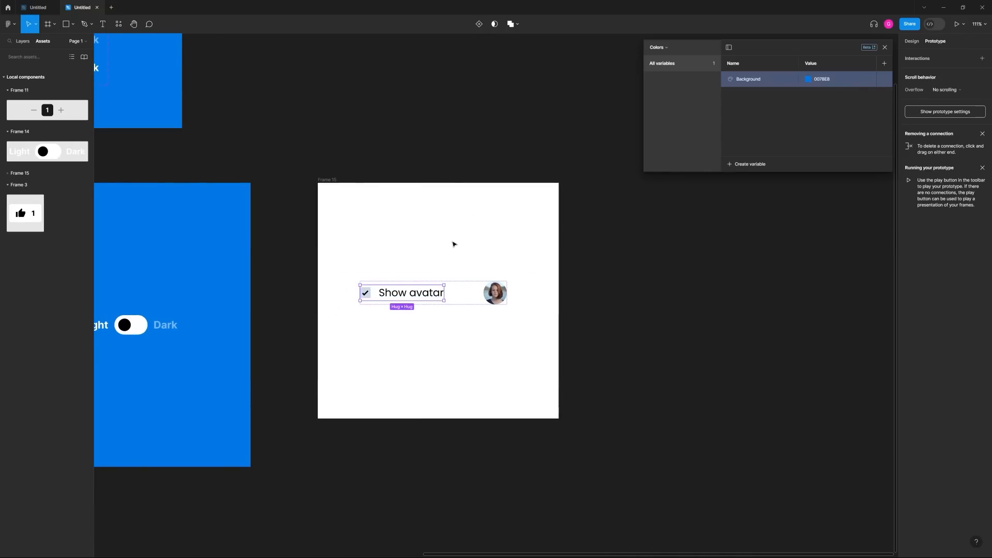
click(479, 24)
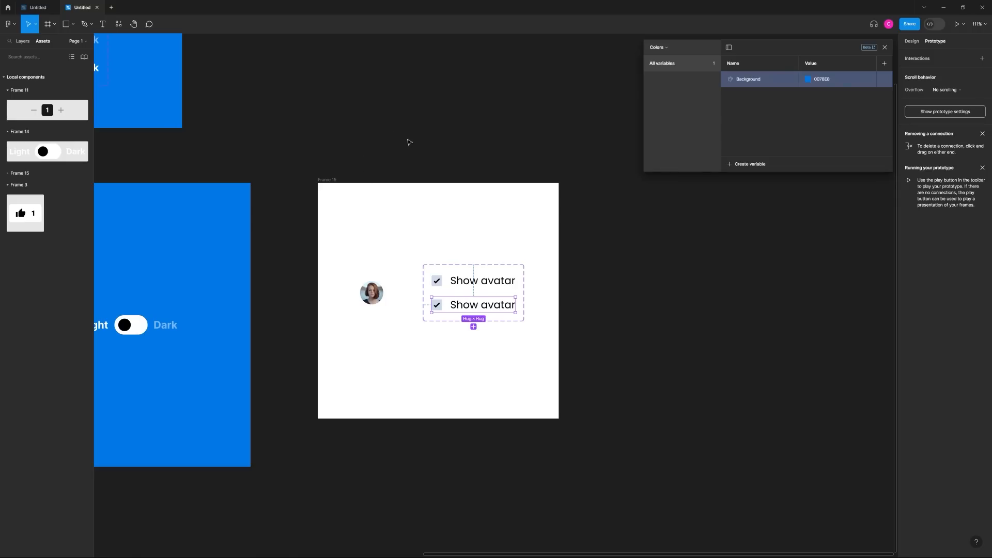
- Draw a new frame about 546 by 335 above Frame 15, beside Frame 14
scroll(409, 142, down, 3)
drag(377, 98, 489, 223)
click(457, 214)
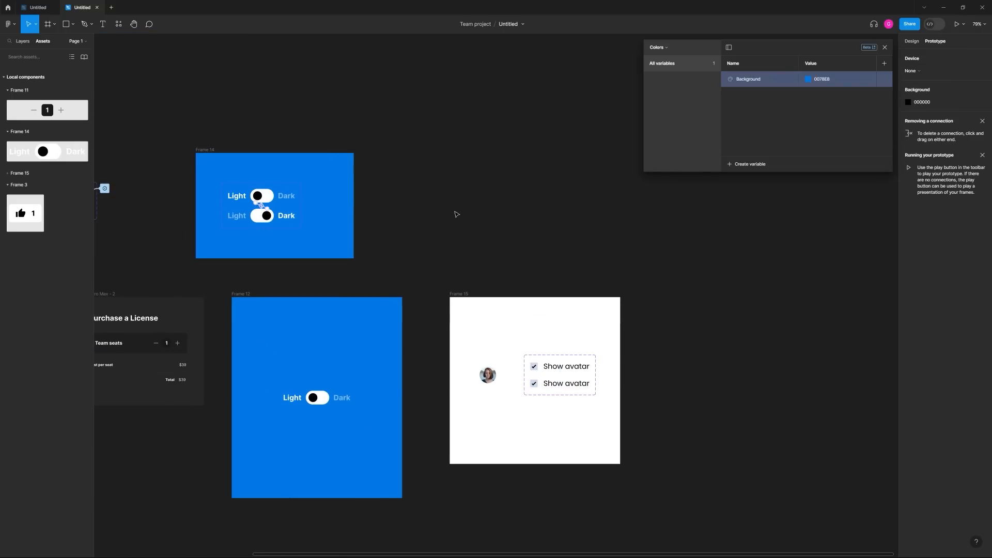
key(f)
drag(427, 153, 595, 255)
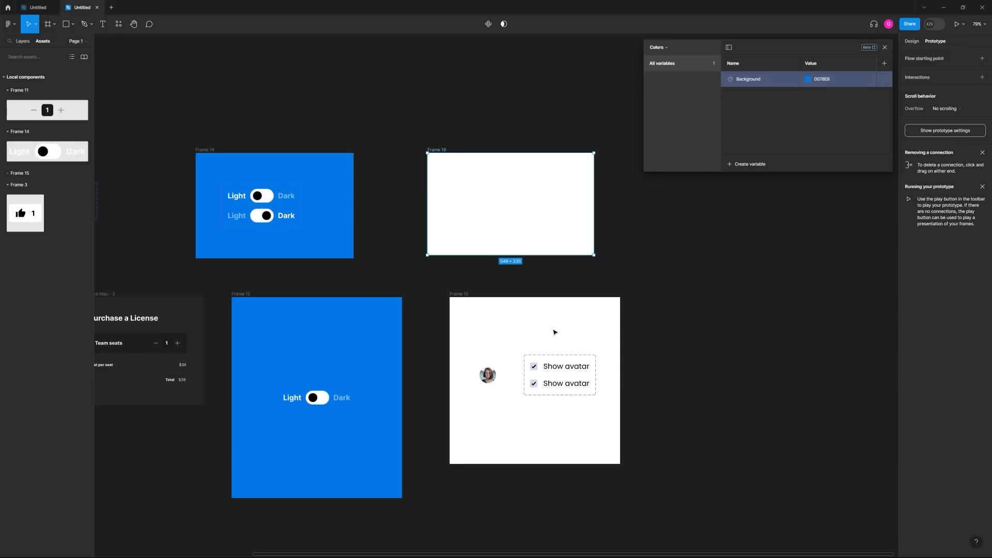
- Move the Show avatar component set out of Frame 15 into the new empty frame above it
click(554, 355)
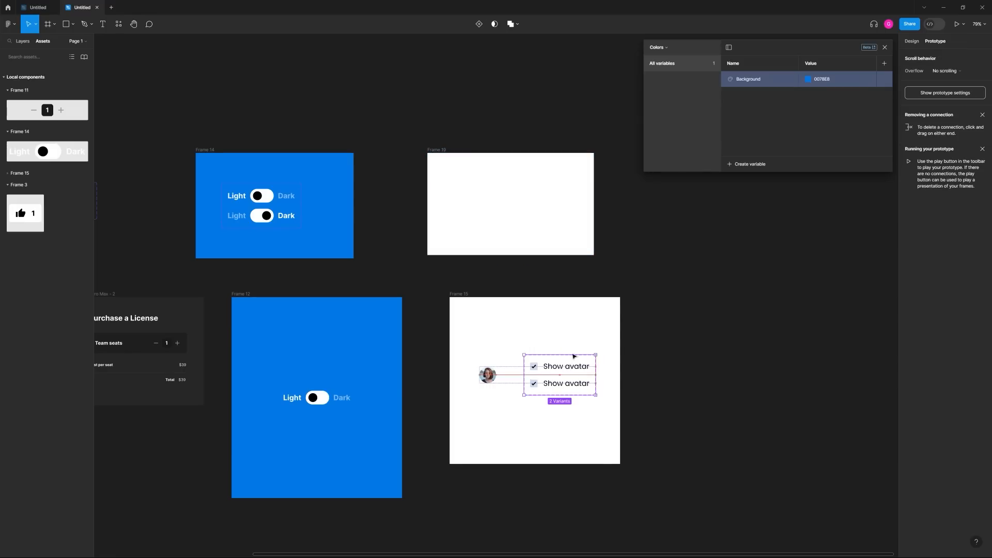
drag(574, 356, 527, 194)
click(609, 209)
scroll(519, 173, up, 5)
drag(520, 240, 437, 228)
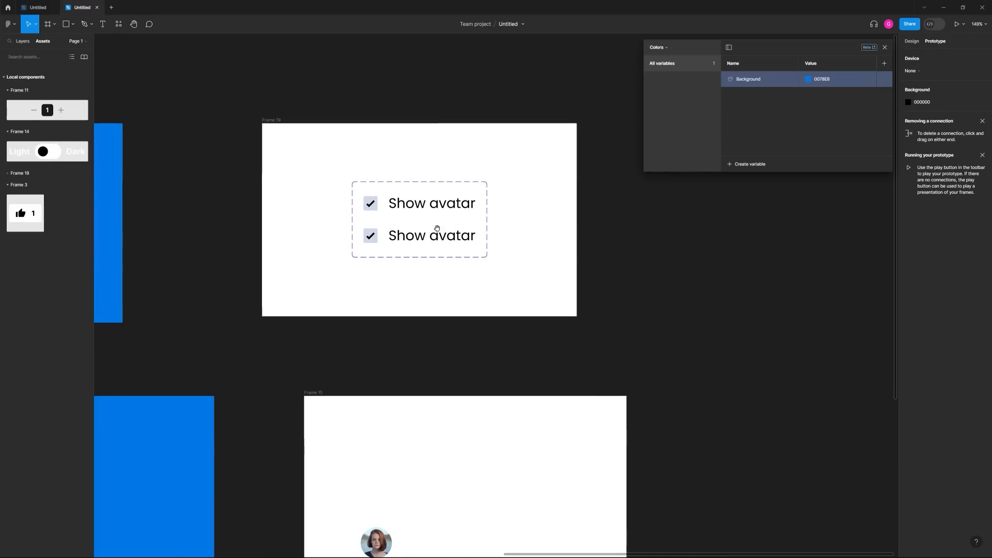
- Set the layer opacity of the check mark in the first Show avatar variant to 0%
scroll(419, 213, up, 3)
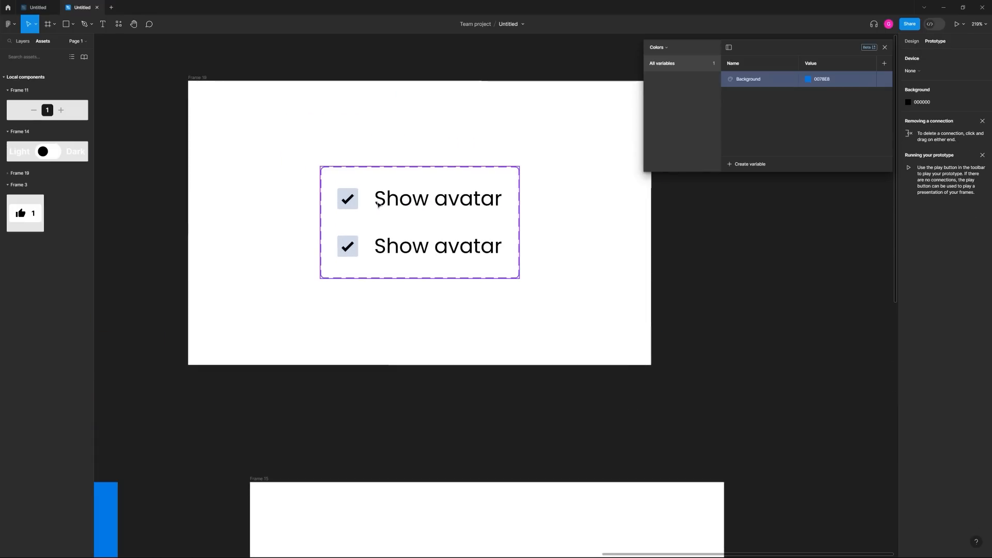
click(349, 202)
double_click(350, 201)
double_click(349, 202)
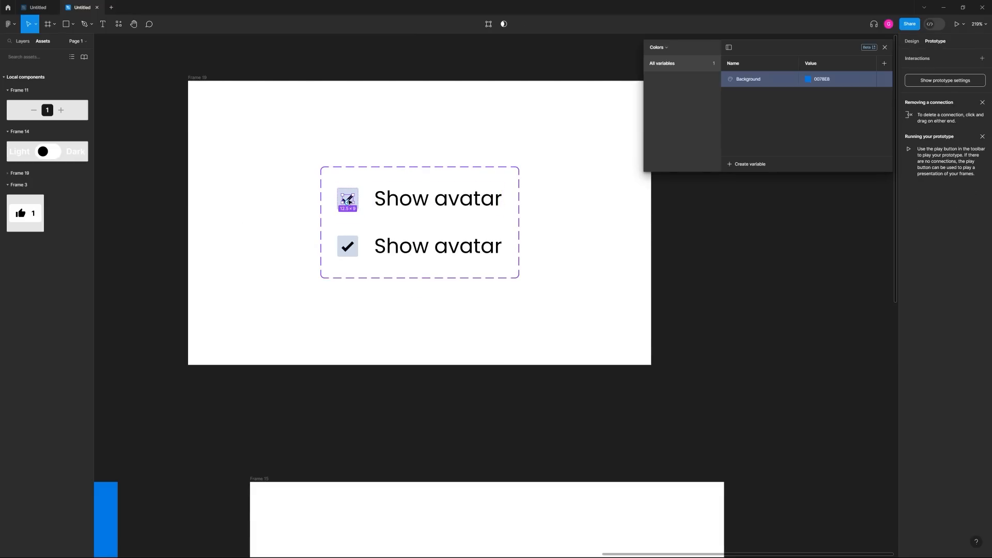
click(914, 41)
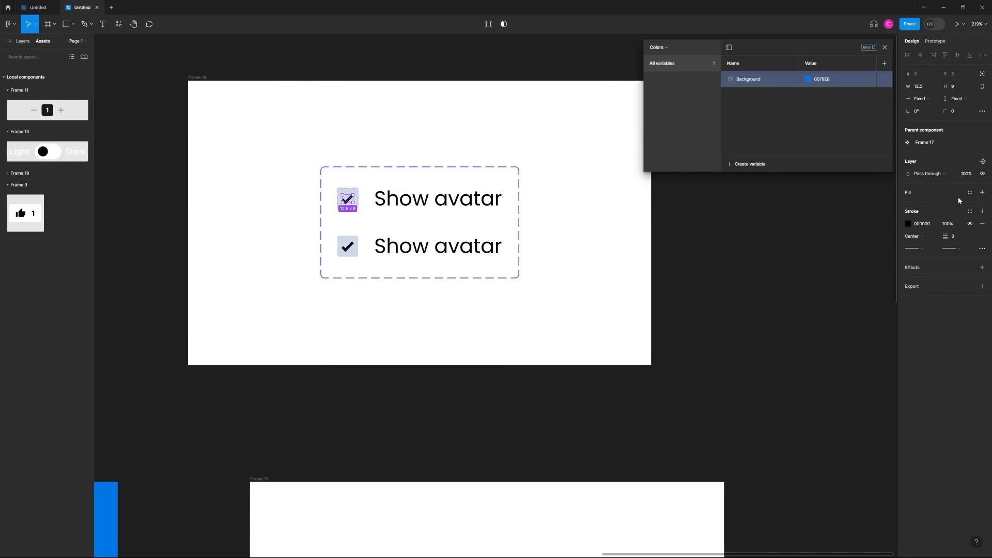
click(967, 174)
text(0)
key(Return)
click(582, 231)
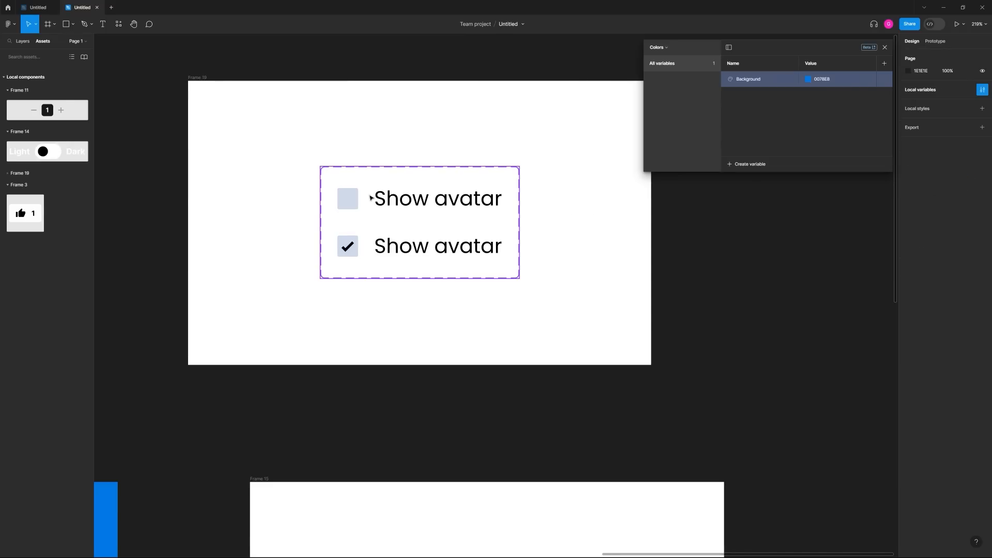
- Set the layer opacity of the check mark in the second Show avatar variant to 0%
click(421, 248)
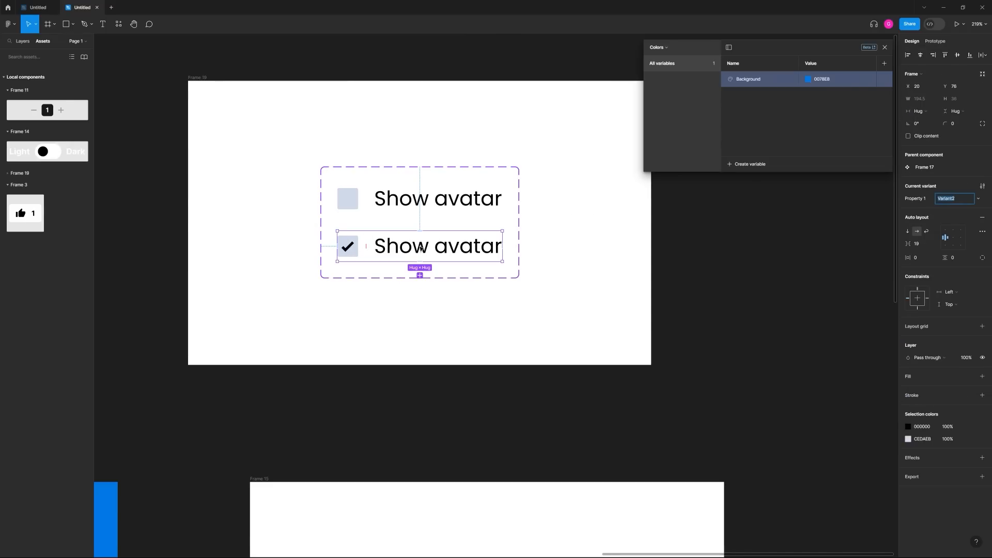
double_click(348, 251)
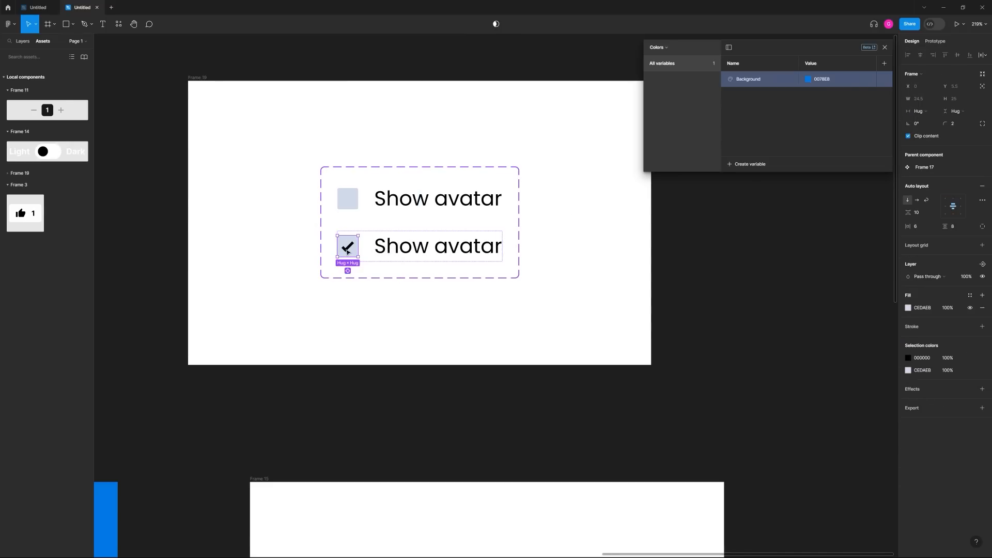
double_click(347, 249)
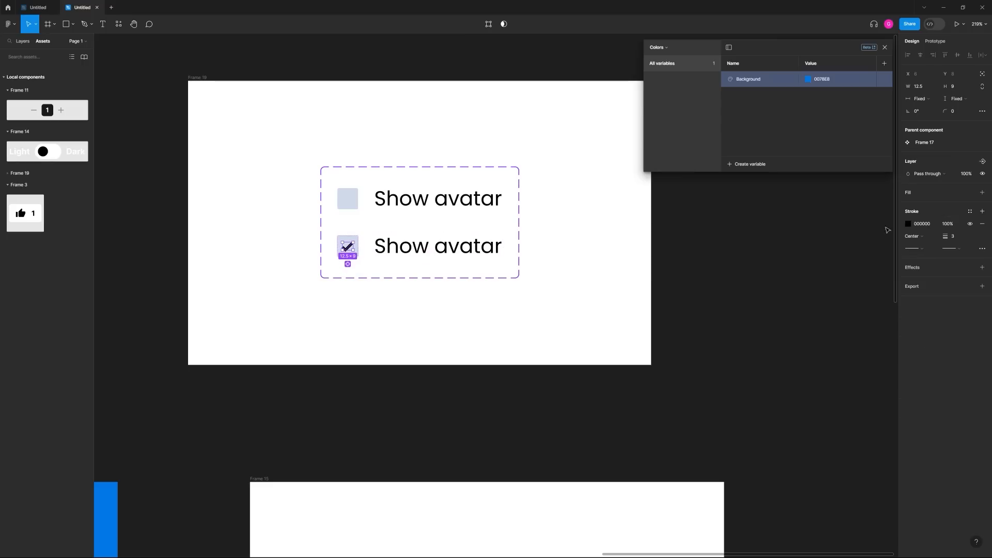
click(968, 175)
text(0)
key(Return)
- Add a blue 006DD3 stroke to the checkbox square of the second Show avatar variant
click(355, 238)
scroll(346, 248, up, 5)
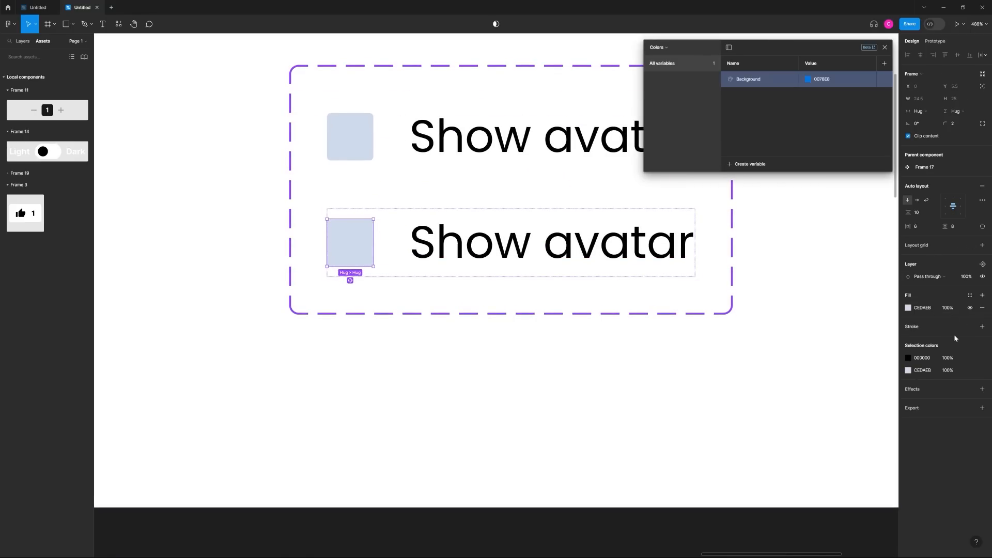
click(983, 326)
click(908, 341)
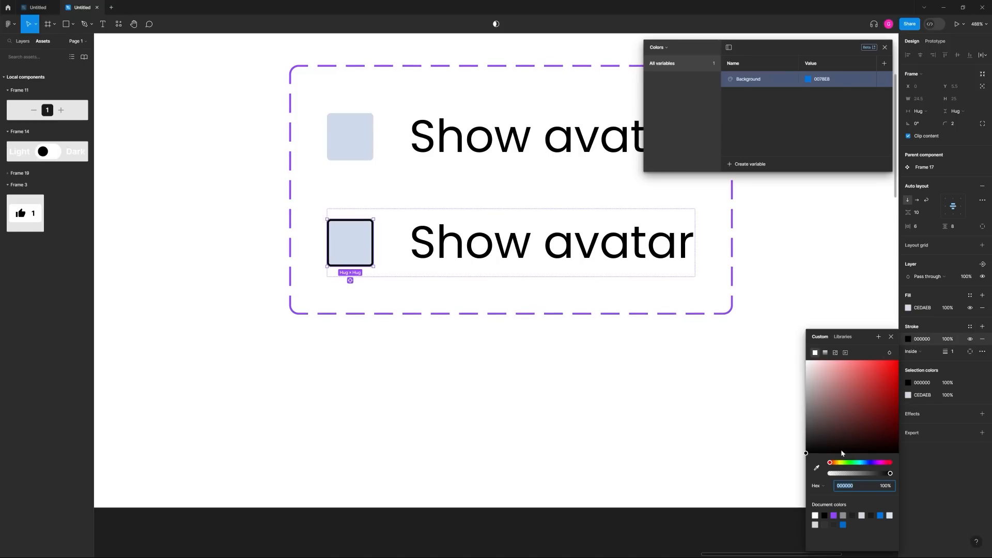
click(845, 524)
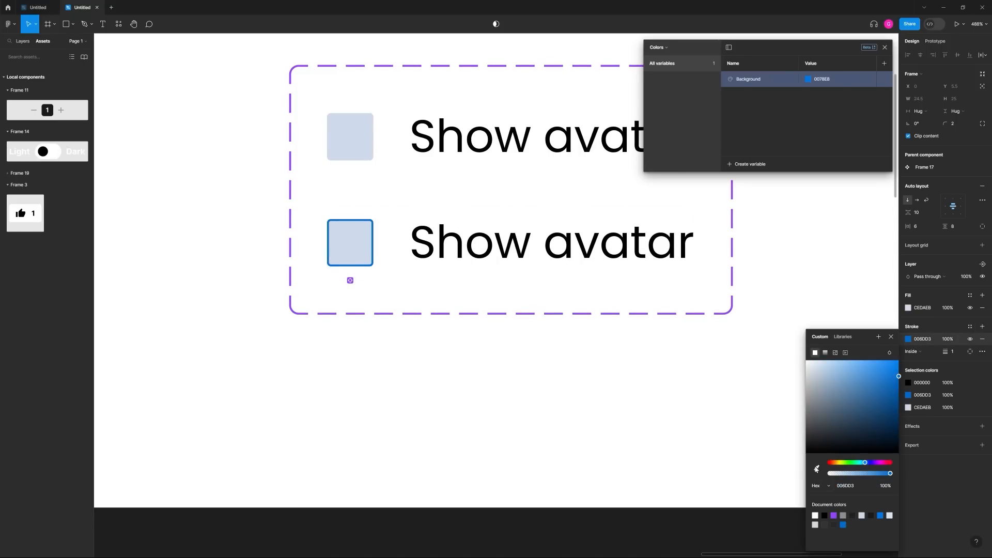
click(749, 242)
scroll(771, 241, down, 5)
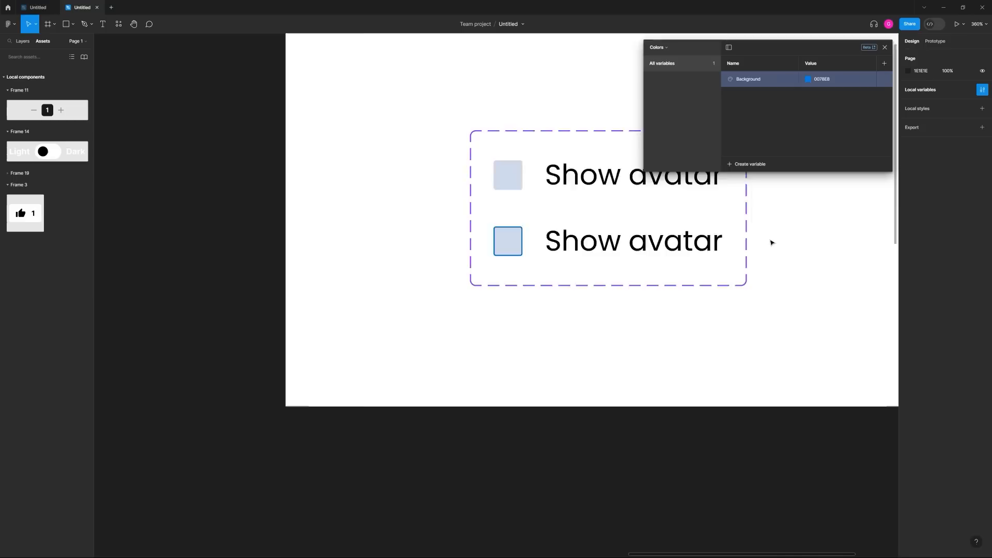
- Duplicate the blue-outlined Show avatar variant to make a third variant
click(457, 266)
key(ctrl+d)
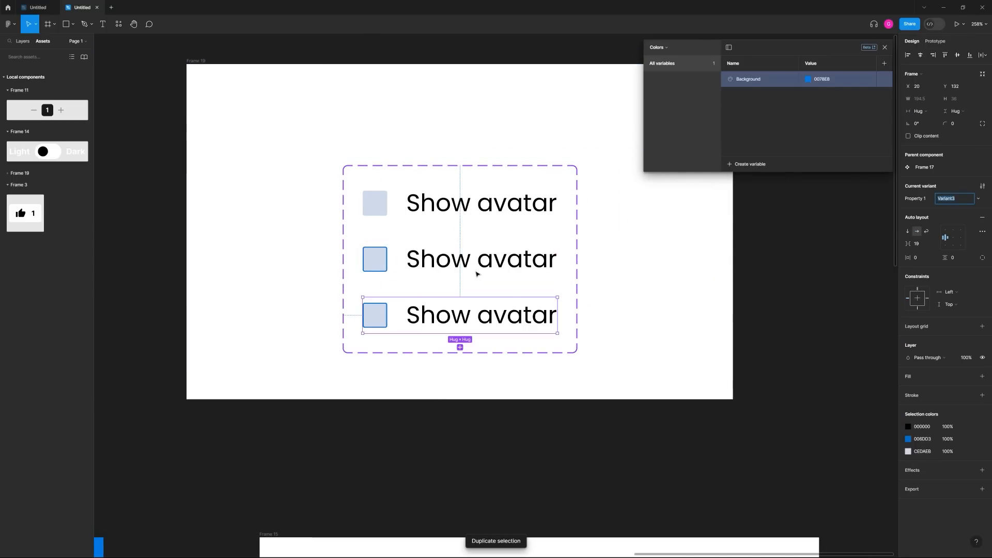
click(645, 298)
- In the third variant, set the check mark's stroke to white FFFFFF and fill the checkbox square with blue from the document colours
double_click(377, 323)
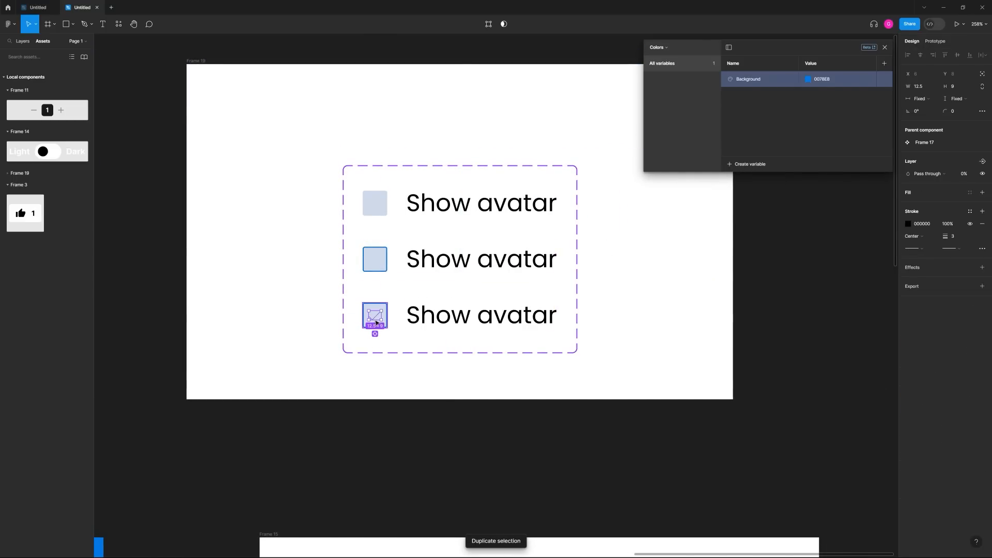
scroll(377, 323, up, 5)
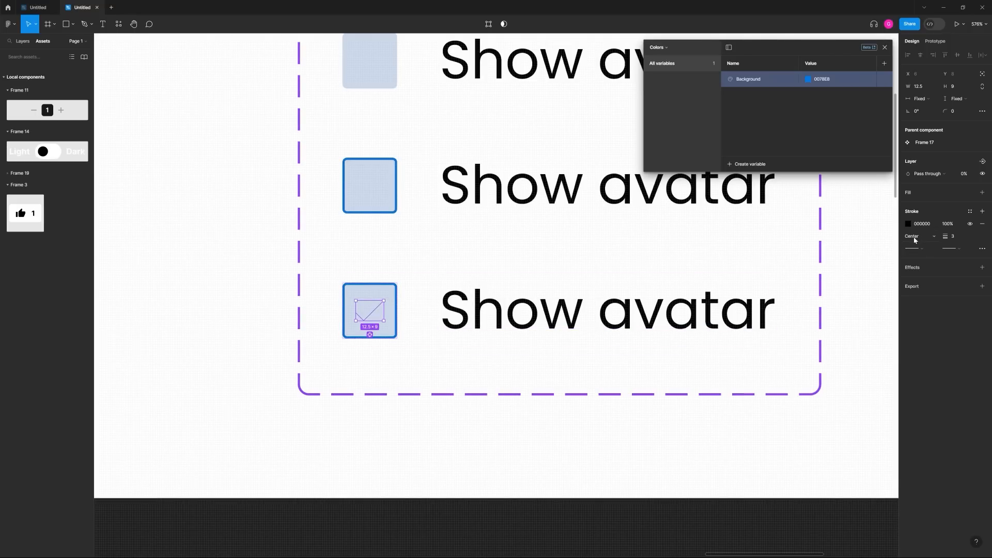
click(908, 224)
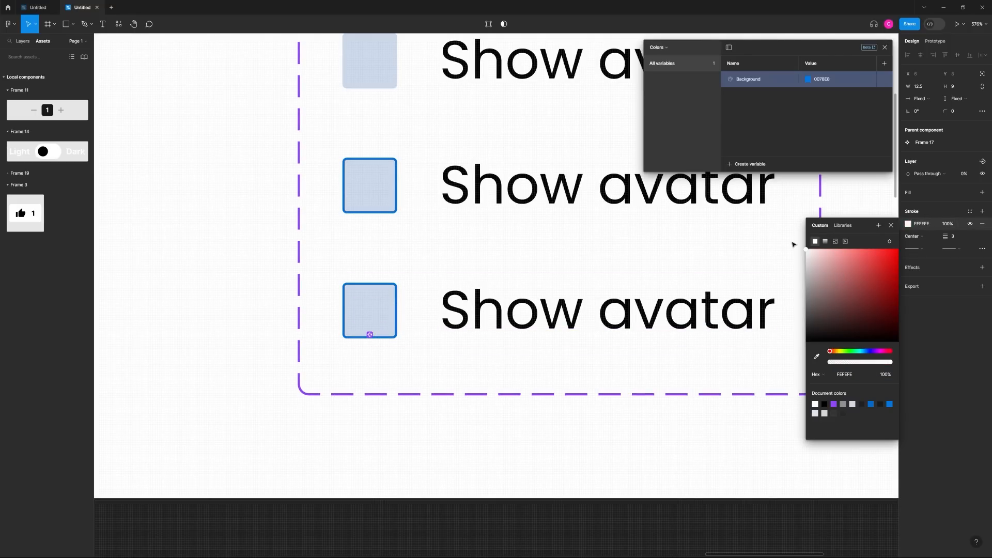
click(389, 293)
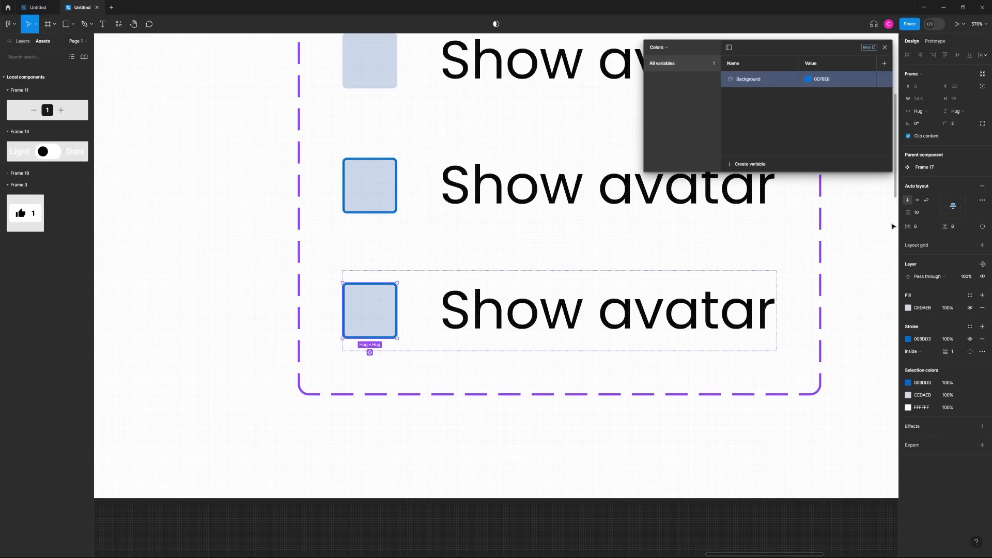
click(909, 308)
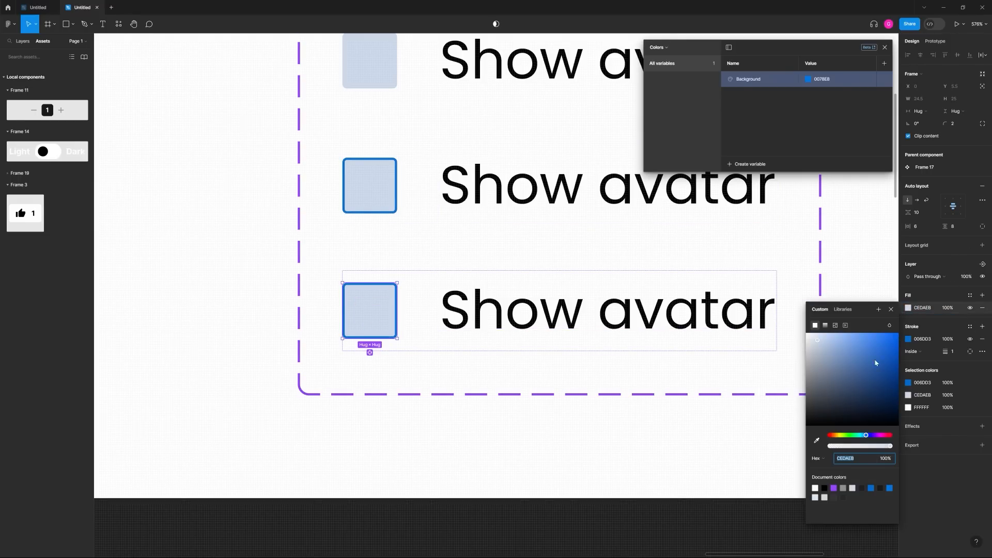
click(873, 487)
- Set the layer opacity of the third variant's check mark back to full
click(373, 313)
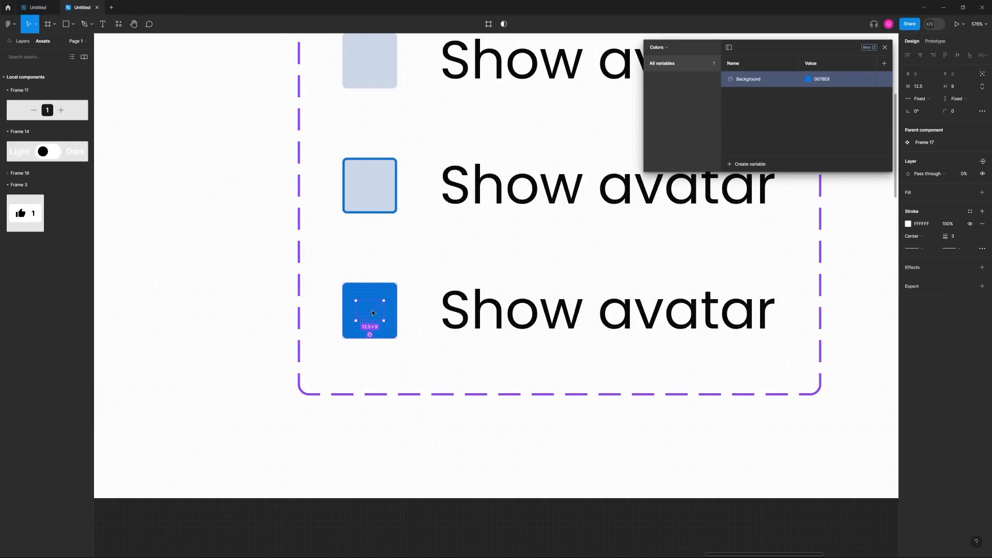
click(971, 175)
key(Return)
click(651, 427)
scroll(673, 417, down, 5)
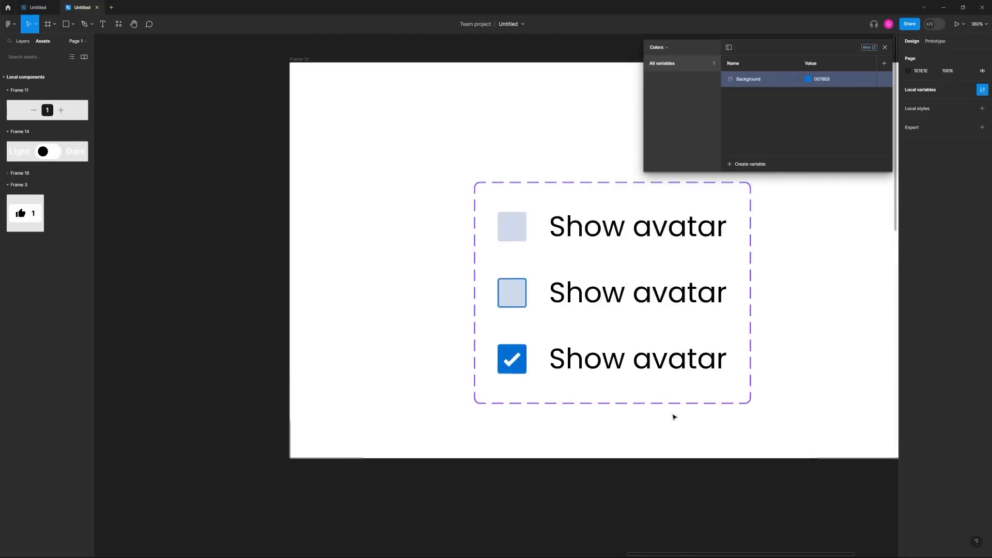
drag(694, 415, 494, 390)
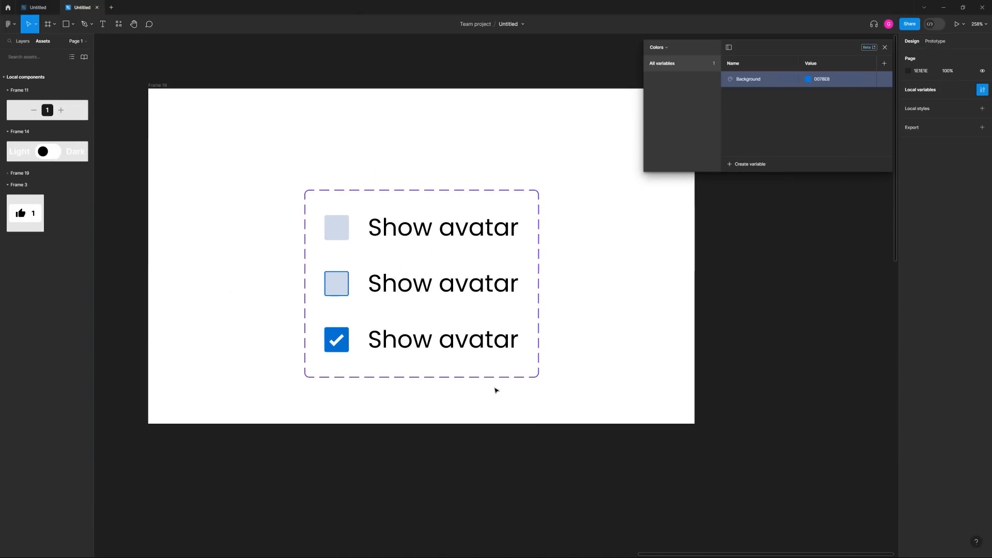
click(431, 237)
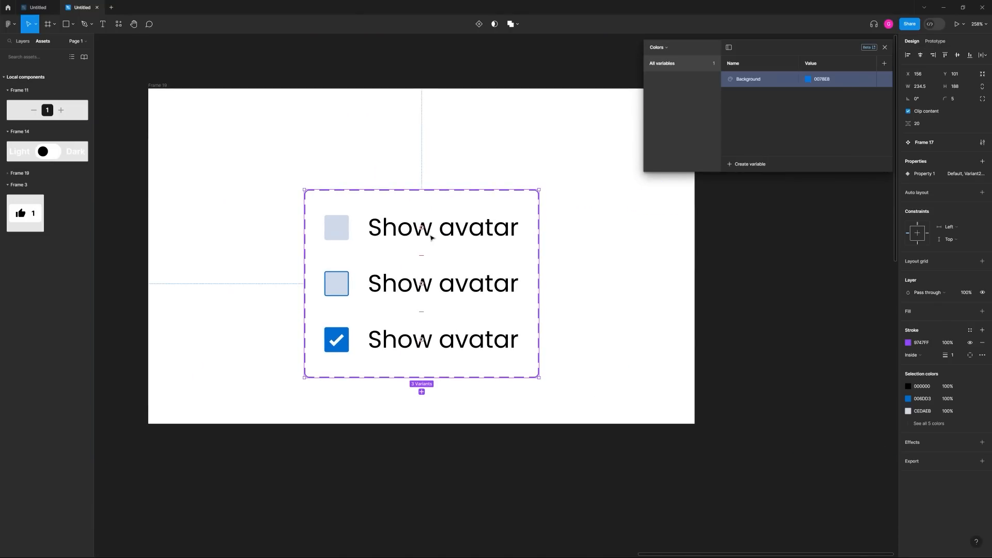
click(615, 247)
scroll(624, 265, down, 6)
drag(639, 284, 582, 190)
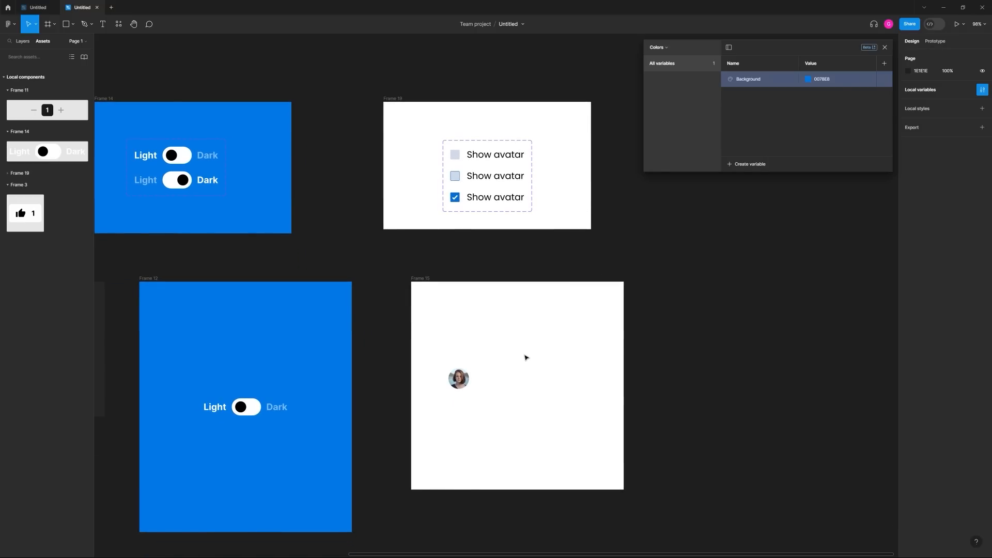
scroll(464, 391, up, 5)
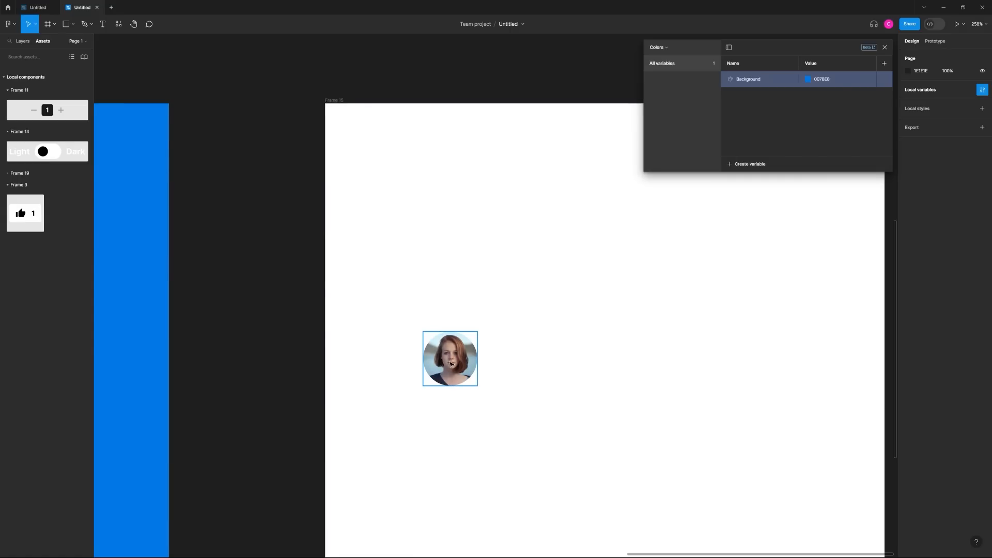
- Create a new variable collection alongside the existing Colors collection
scroll(450, 364, down, 6)
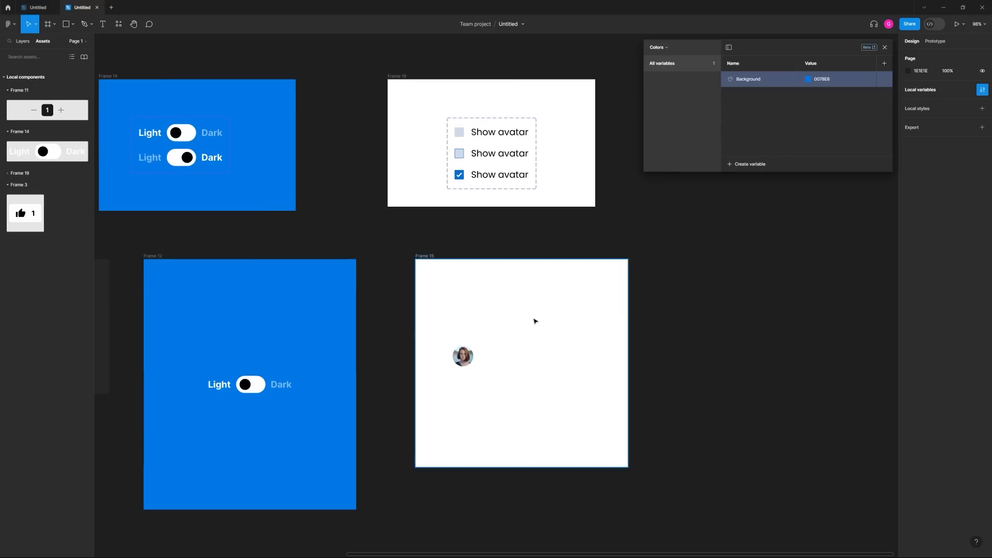
drag(534, 322, 457, 373)
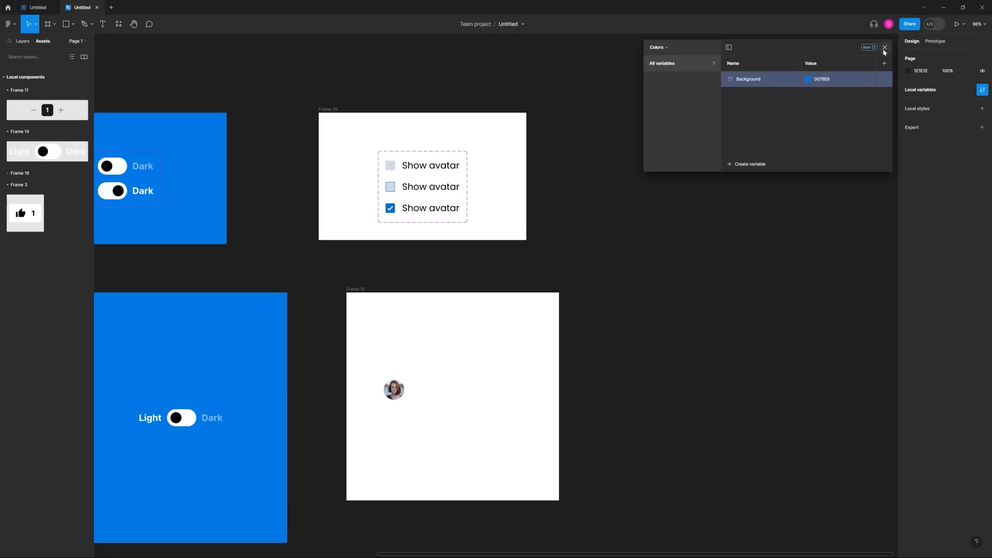
click(660, 47)
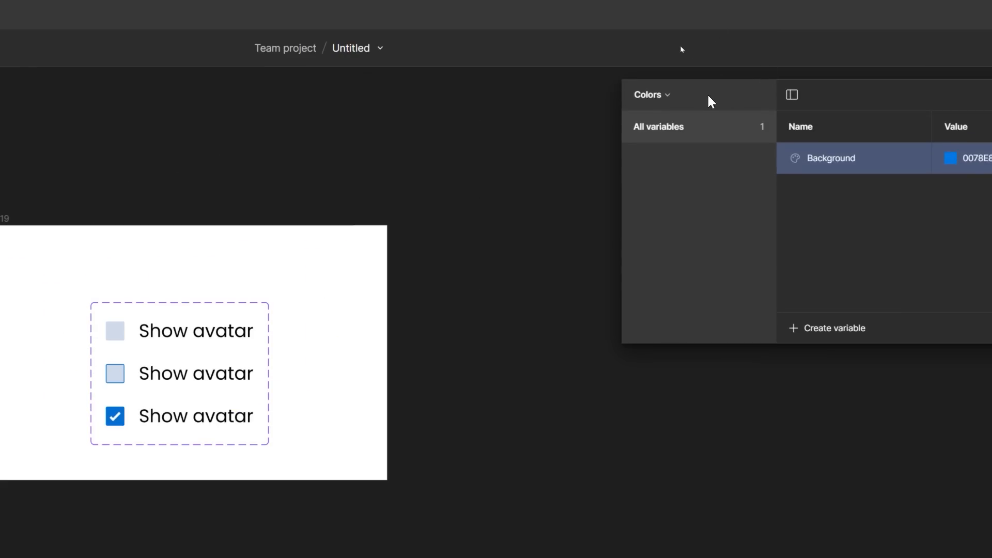
click(664, 48)
click(662, 199)
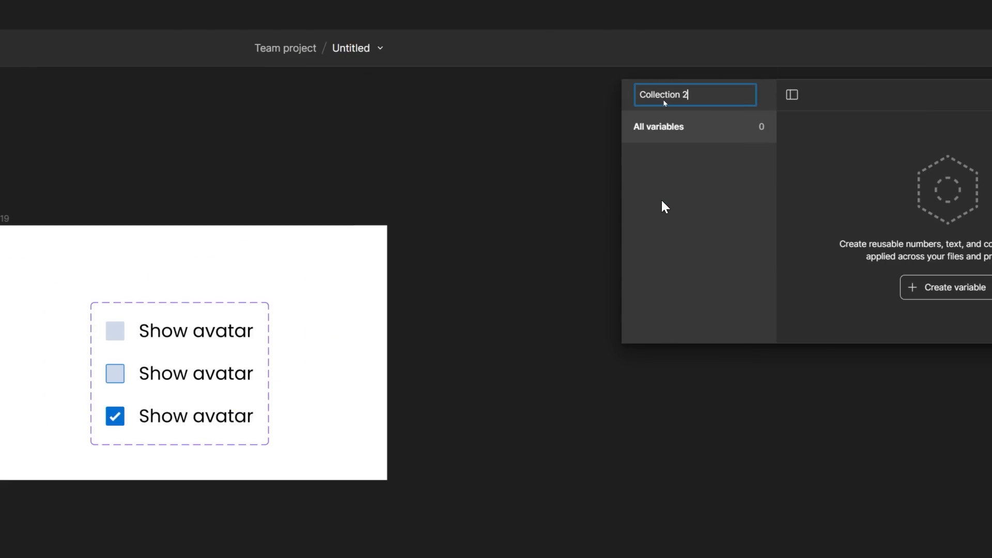
- Add a Boolean variable named ShowAvatar to the new collection and set its value to true
click(691, 299)
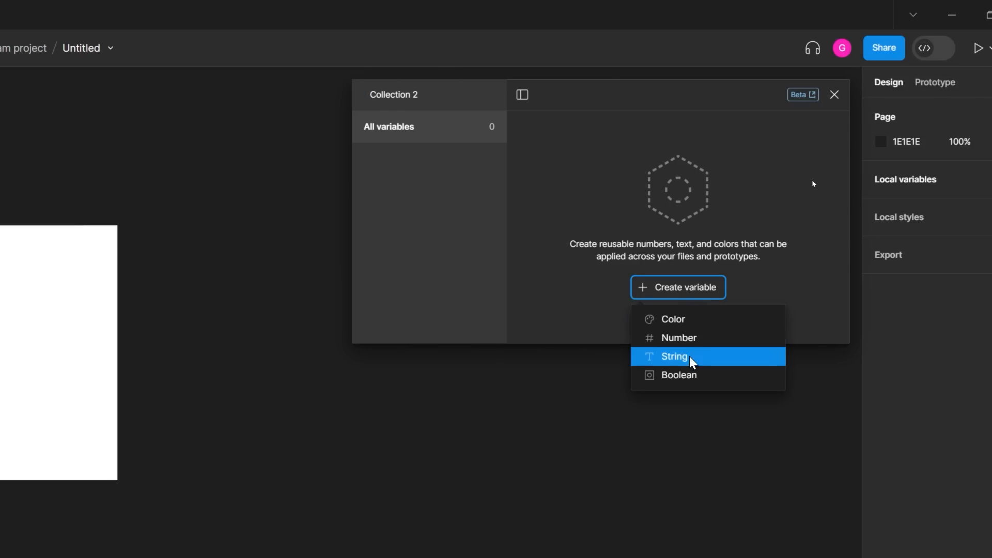
click(693, 376)
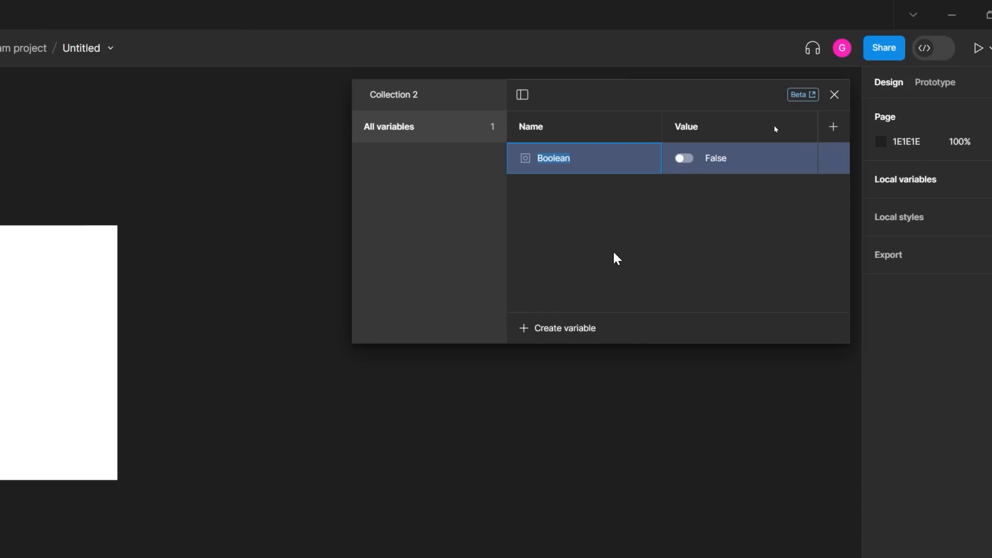
text(ShowAvatar)
key(Return)
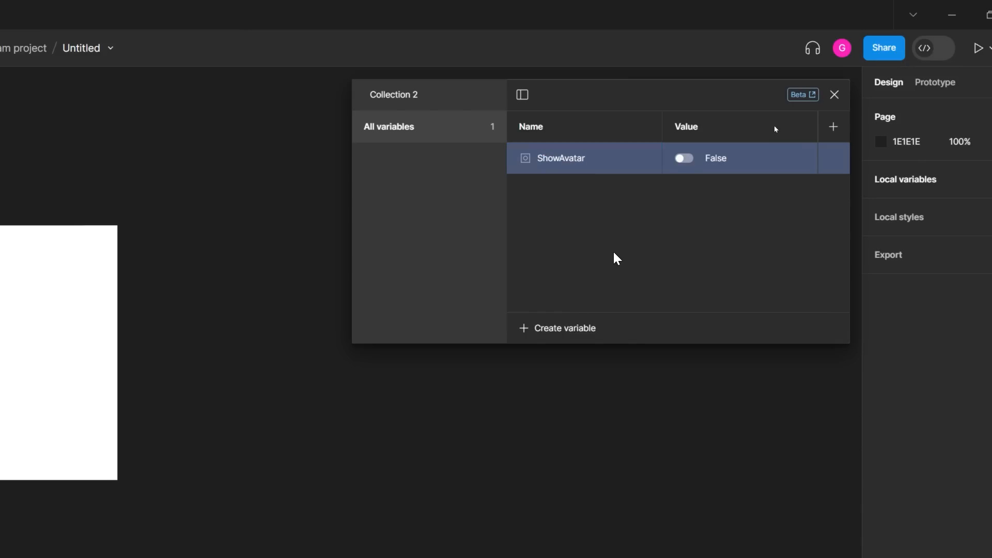
click(689, 156)
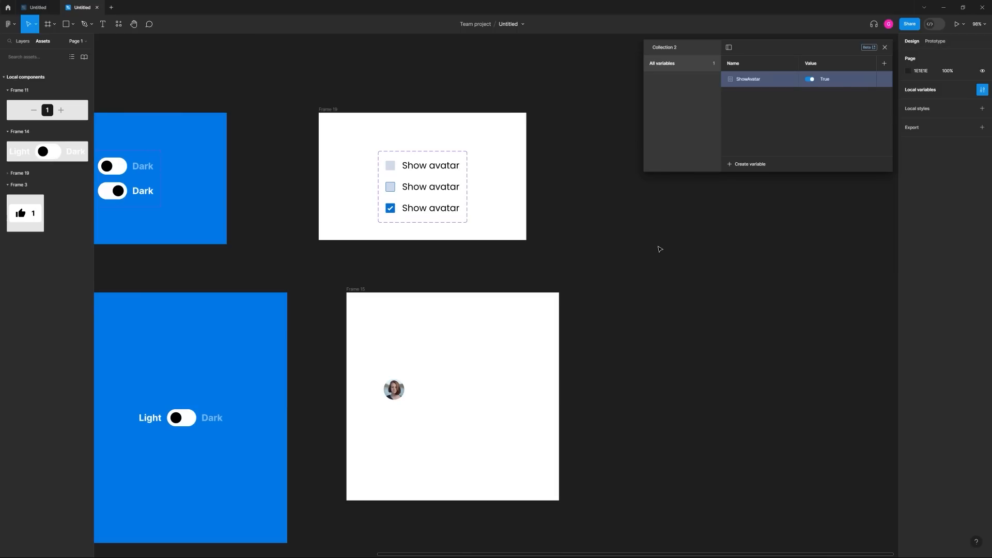
- Bind the layer visibility of the avatar frame in Frame 15 to the ShowAvatar variable
drag(688, 251, 660, 219)
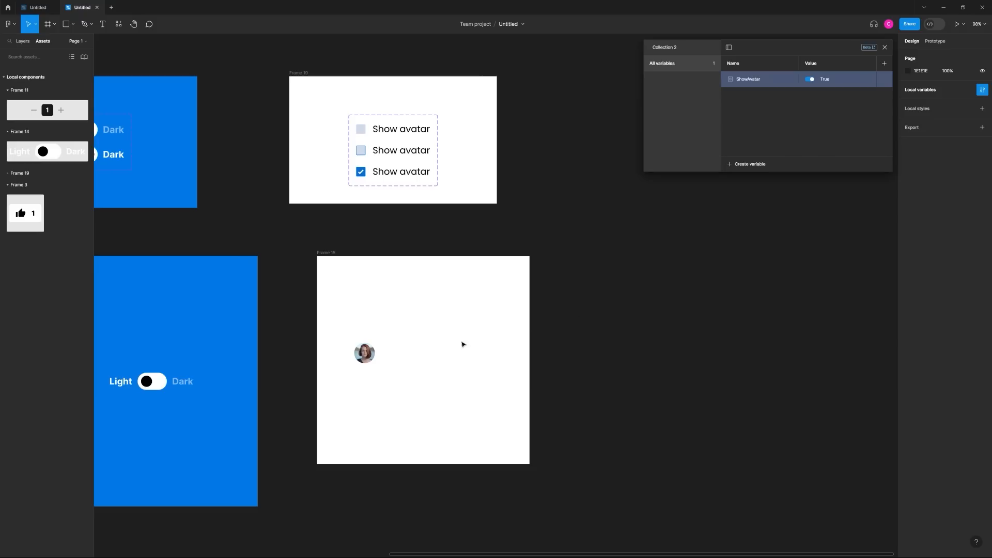
click(368, 352)
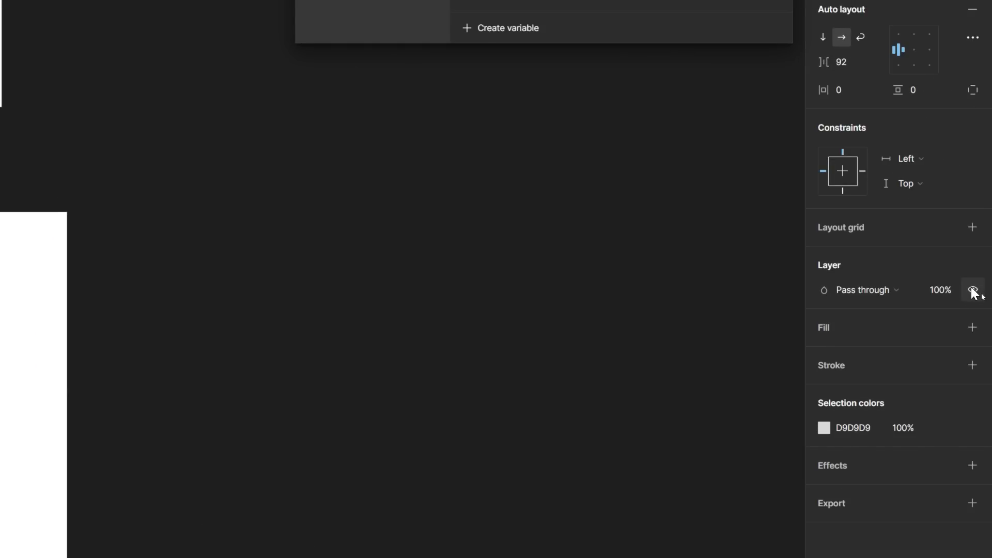
click(974, 293)
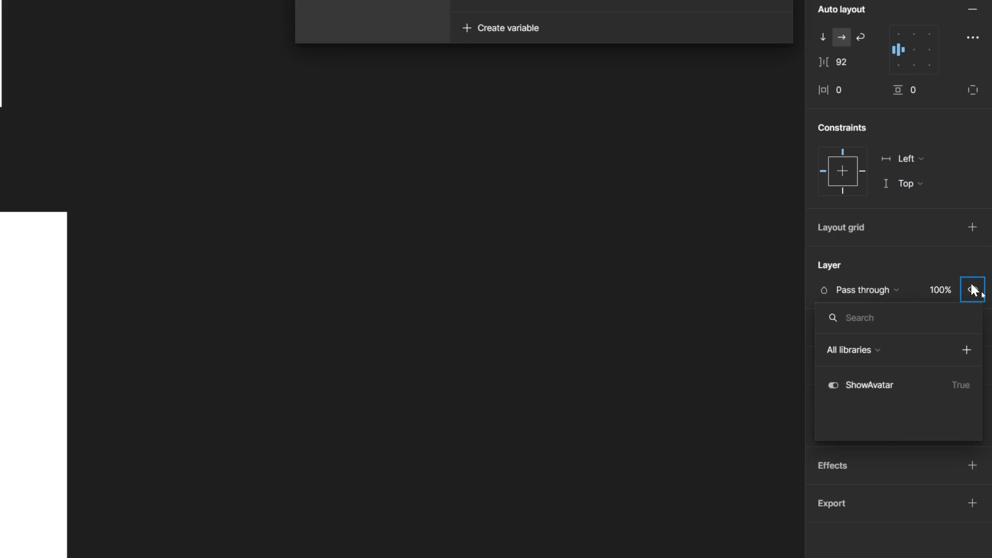
click(890, 387)
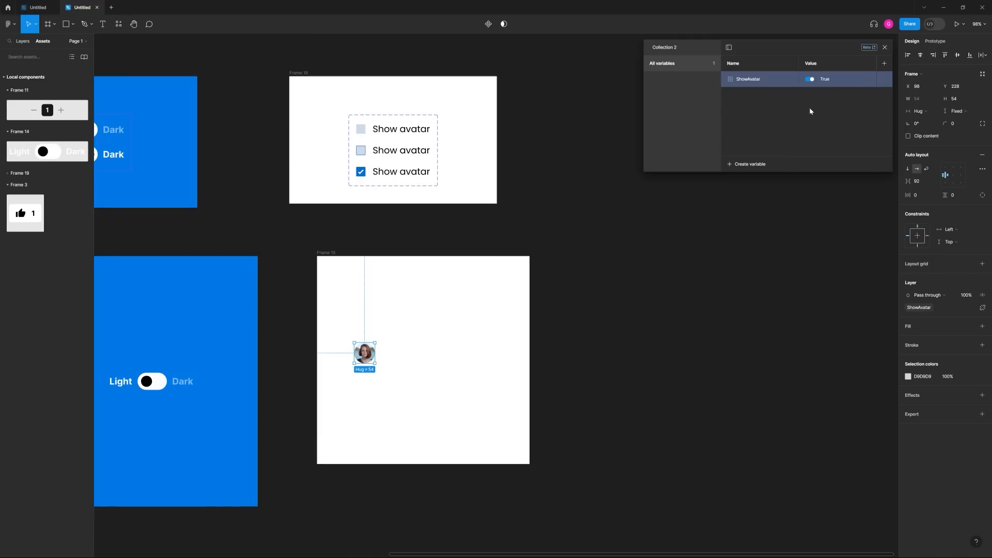
- Switch the ShowAvatar value off and back on to check that it controls the avatar
click(809, 80)
click(811, 80)
click(673, 307)
- Link the blue-outlined Show avatar variant to the checked variant with an on-click, instant Change to Variant3 interaction
click(390, 131)
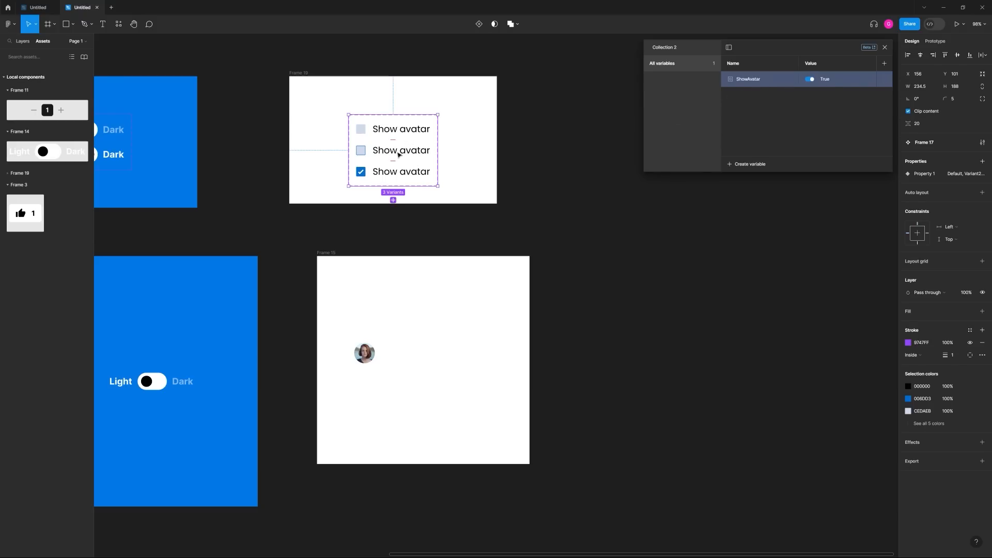
scroll(401, 155, up, 5)
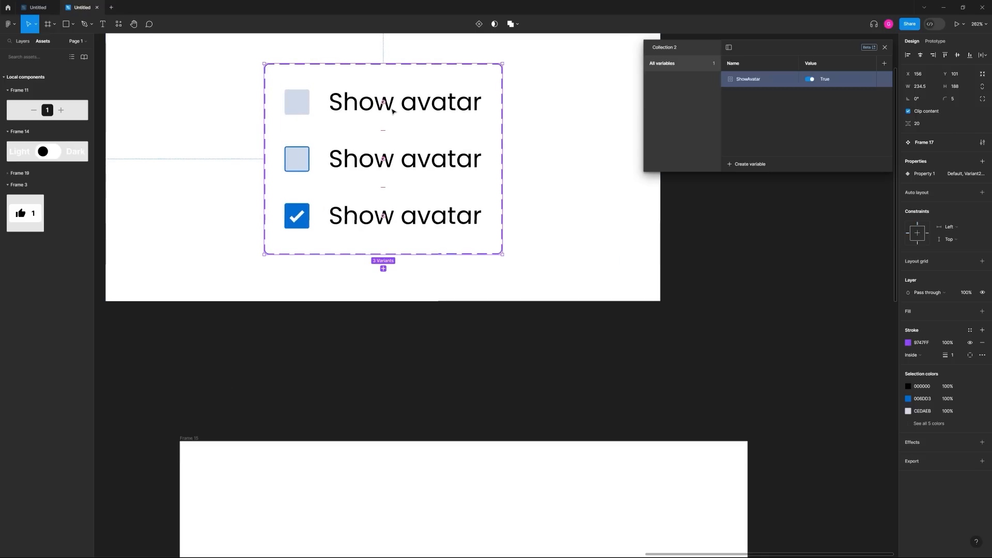
double_click(408, 108)
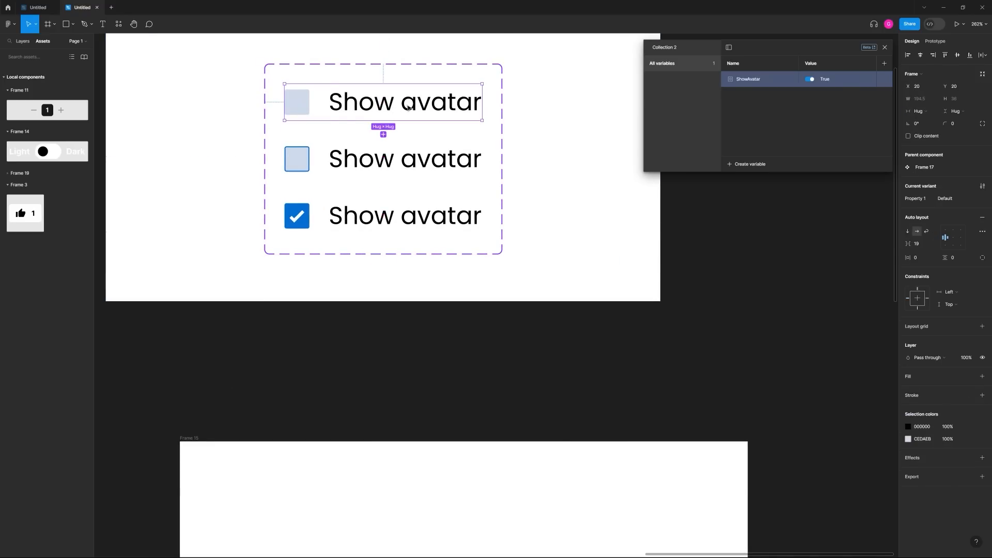
double_click(409, 108)
click(532, 126)
double_click(423, 108)
click(419, 158)
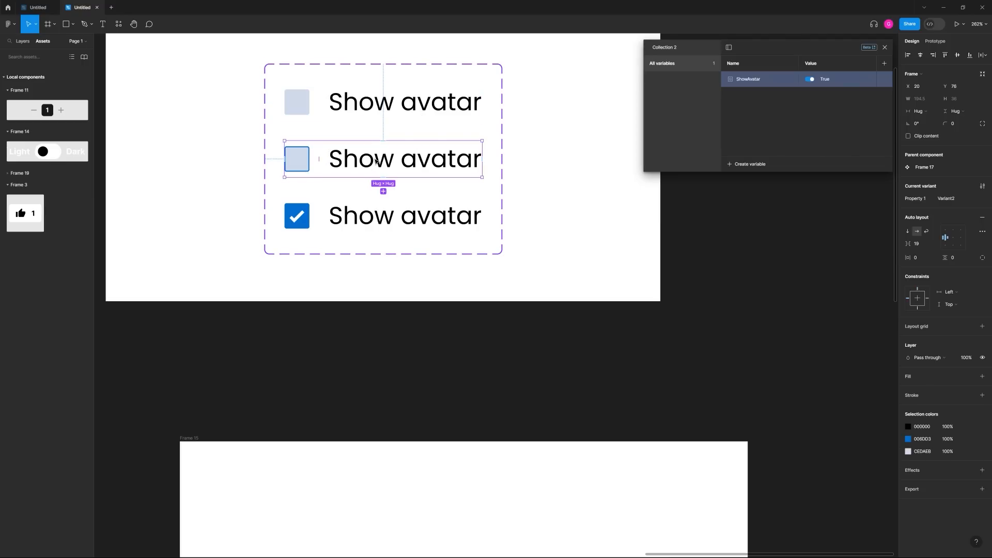
click(935, 41)
click(896, 60)
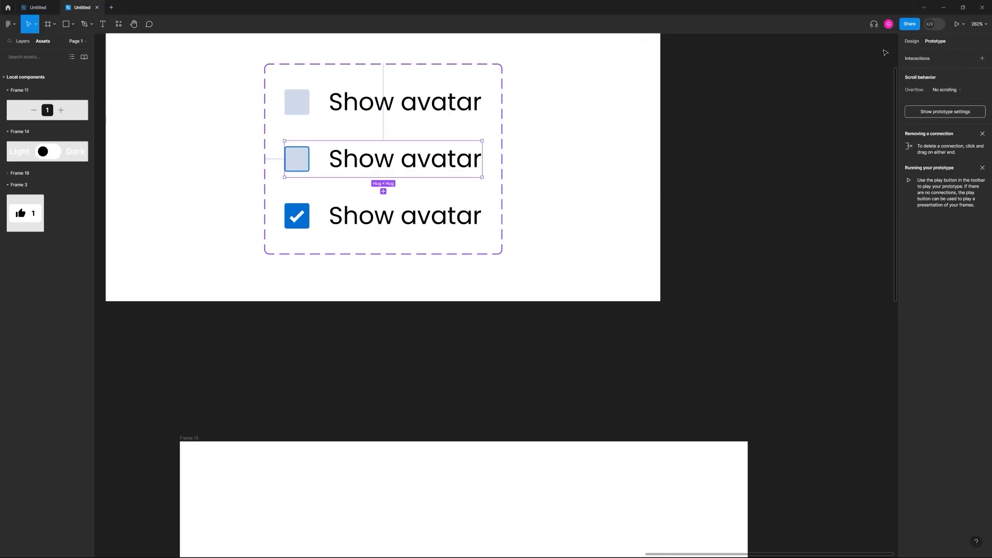
click(917, 59)
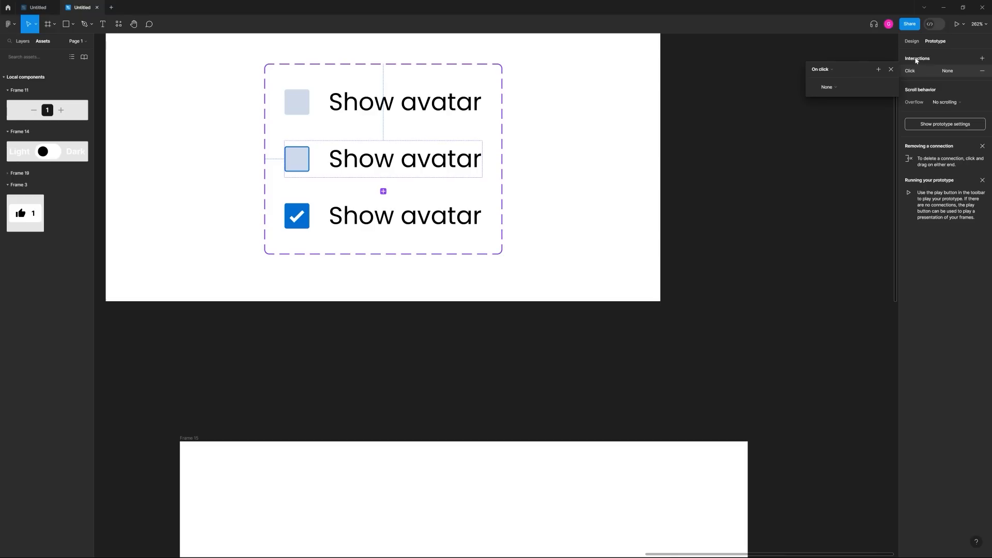
click(385, 175)
drag(385, 209, 385, 208)
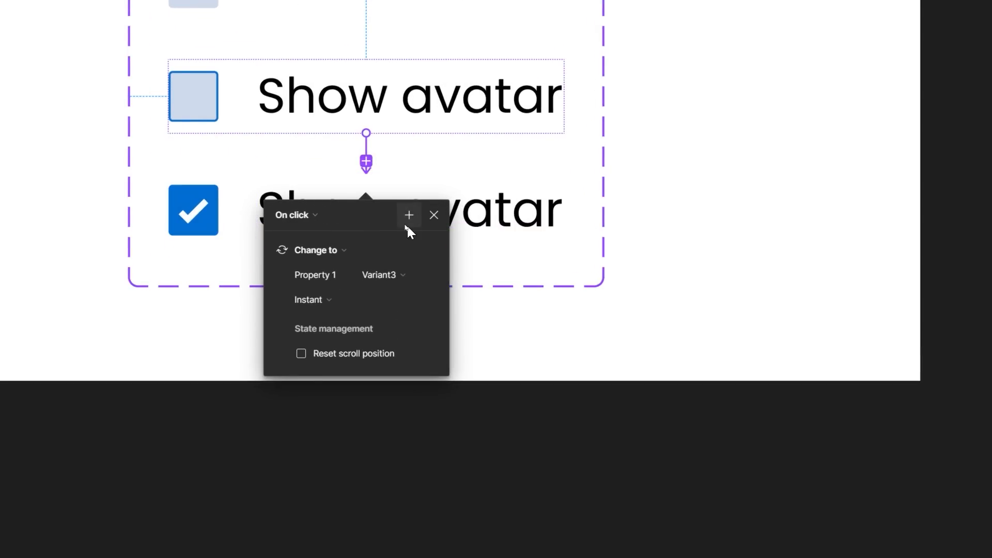
- Add a Set variable action to the outlined variant's click interaction that sets ShowAvatar to true
click(409, 215)
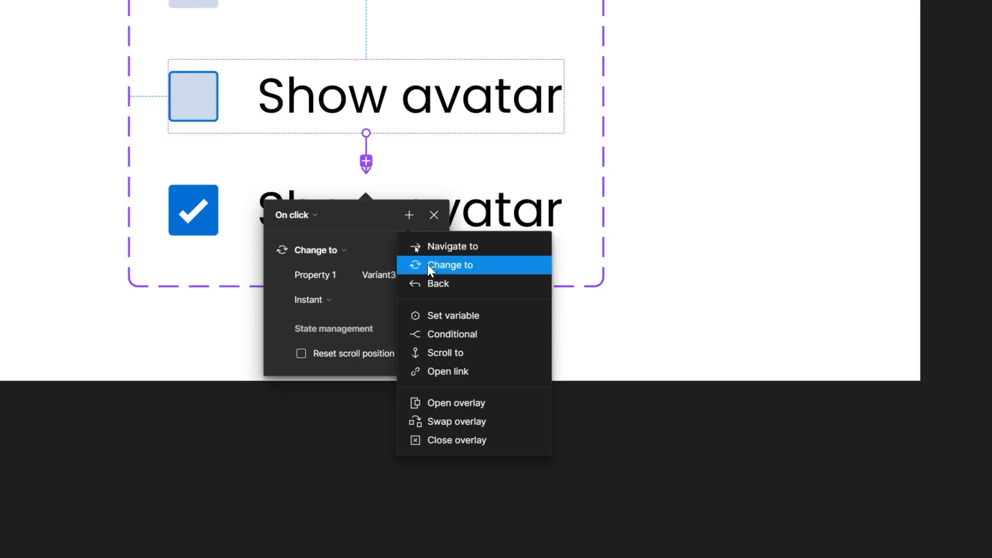
click(437, 314)
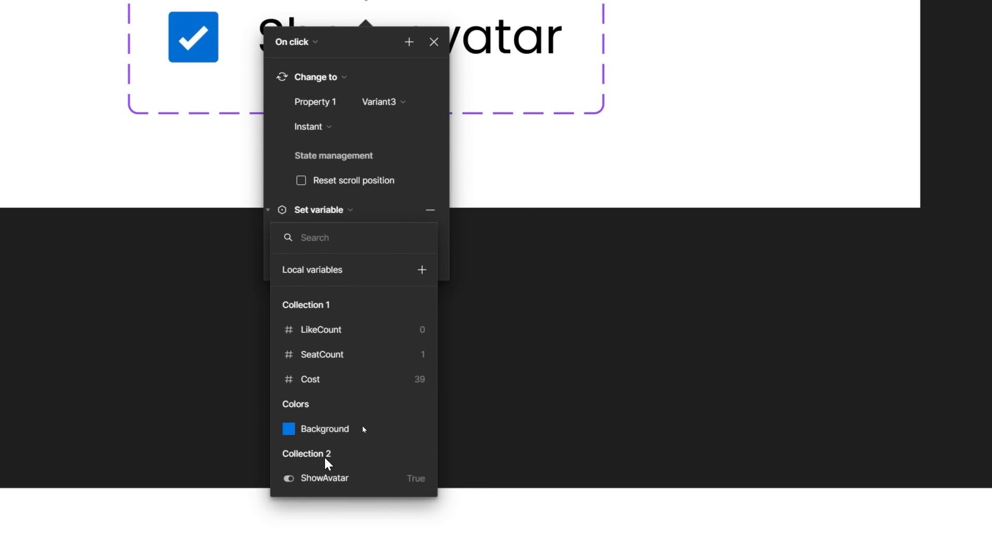
click(333, 476)
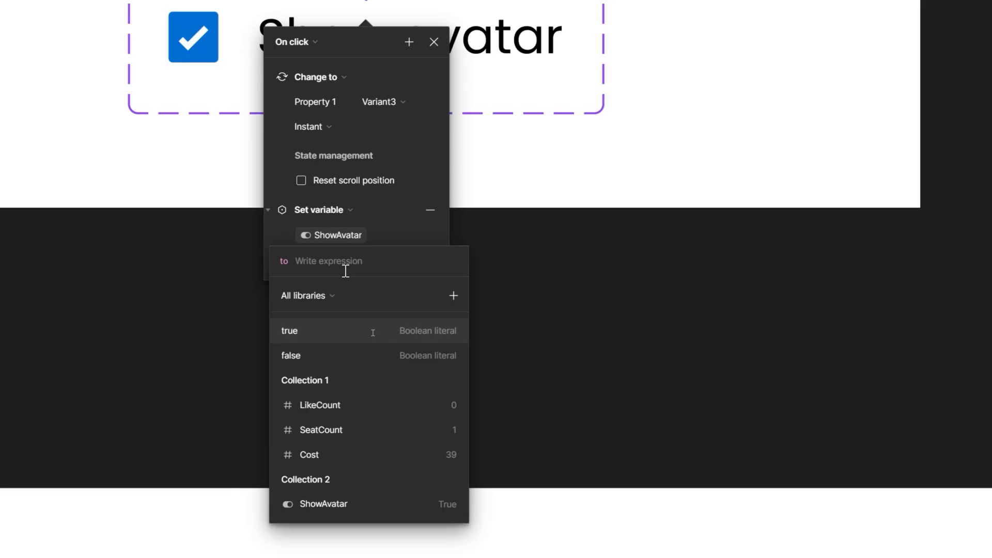
click(298, 335)
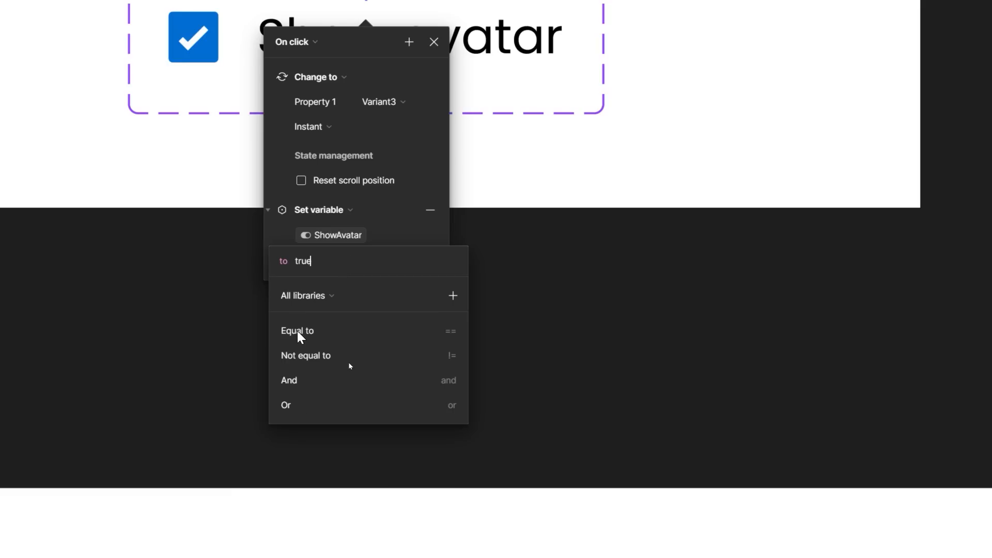
click(438, 232)
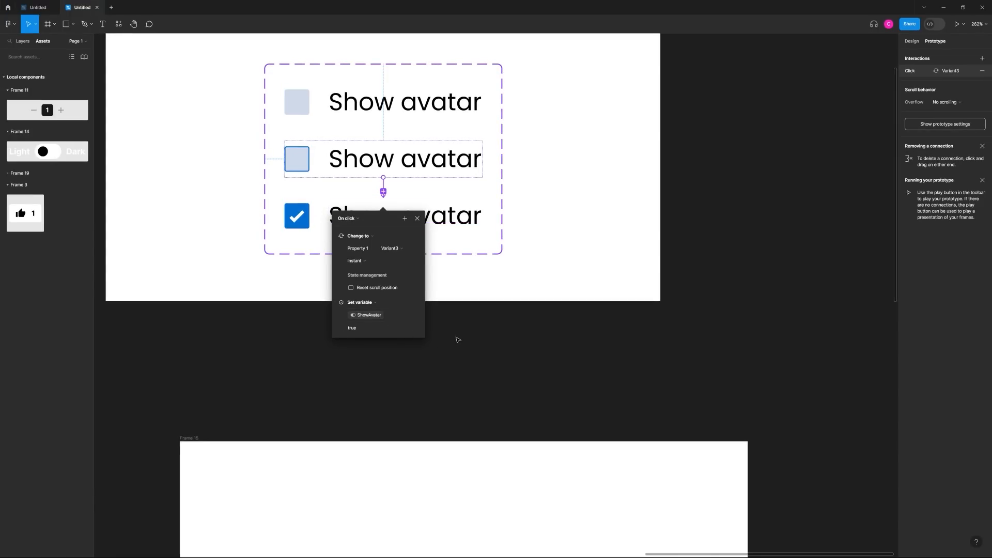
click(462, 341)
- Place an instance of the Show avatar checkbox component beside the avatar in Frame 15
scroll(465, 255, down, 5)
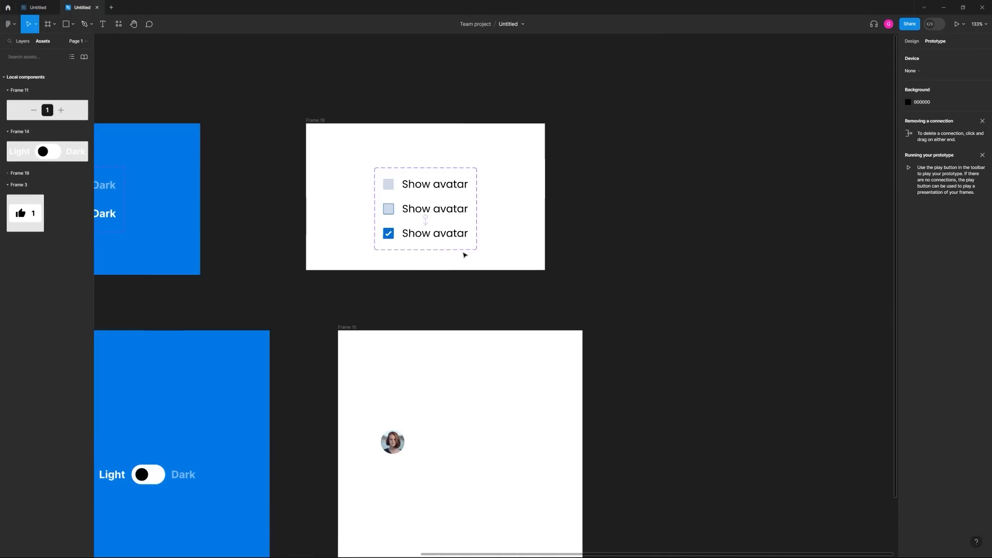
scroll(468, 232, down, 3)
drag(470, 207, 504, 193)
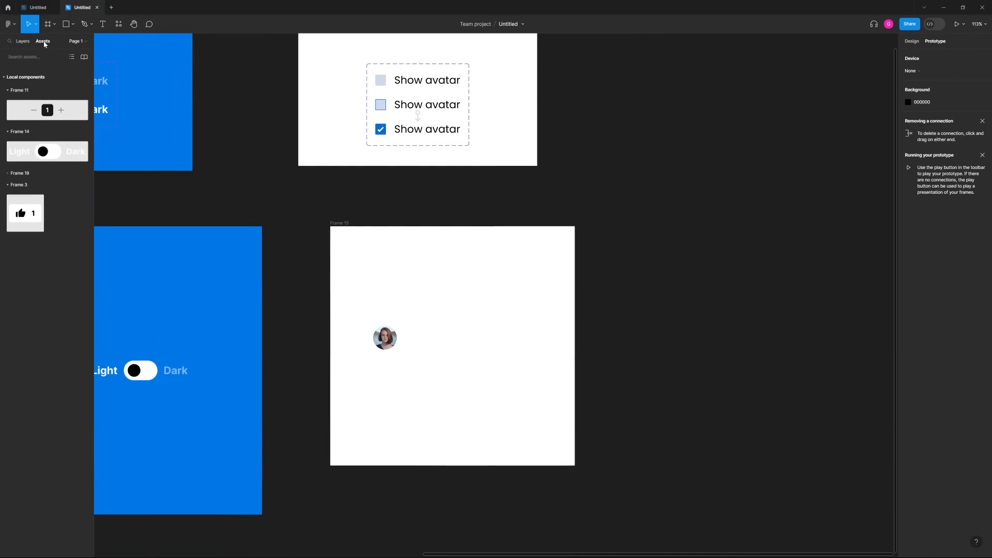
click(23, 173)
drag(40, 198, 466, 343)
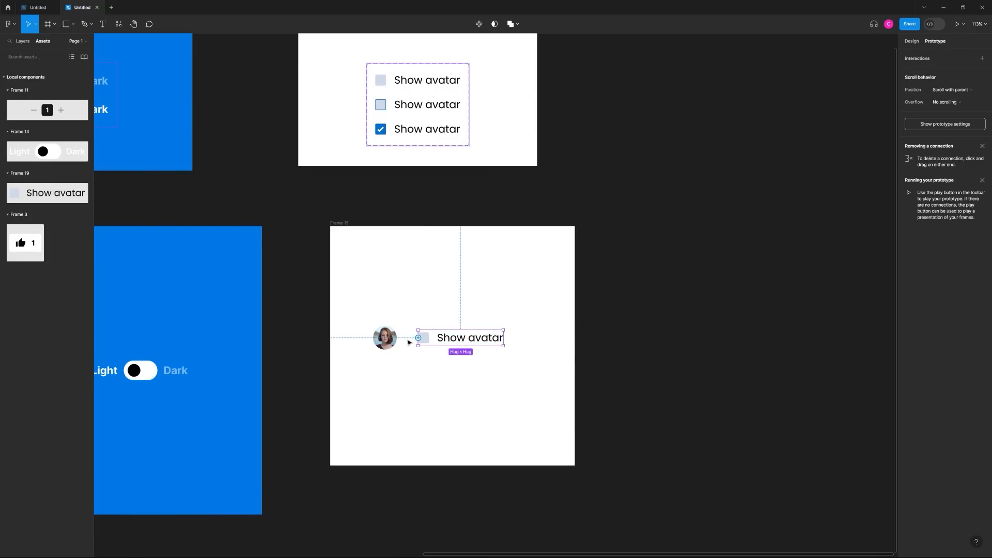
- Move the Show avatar instance into the avatar's auto layout frame, above Ellipse 2 in the layer order
click(23, 42)
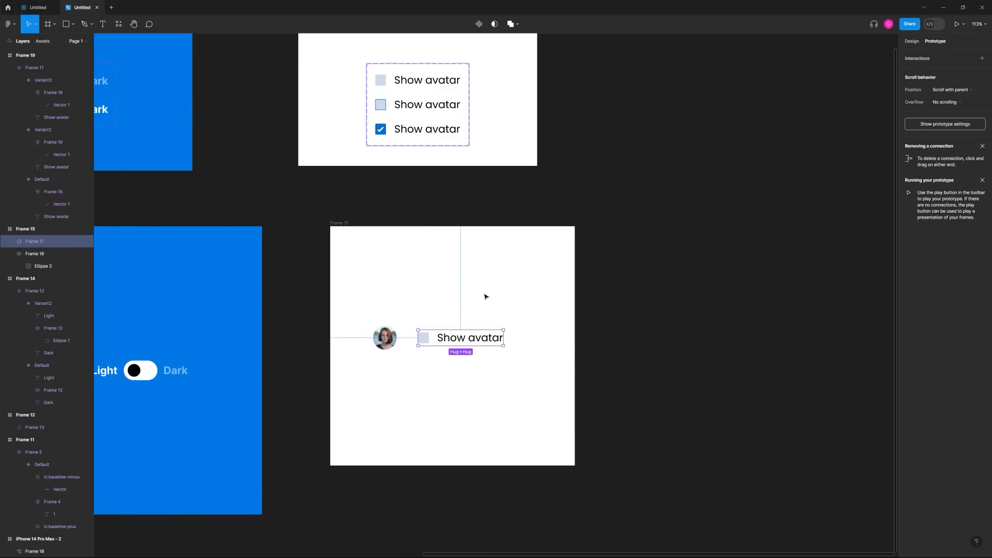
click(486, 296)
click(386, 339)
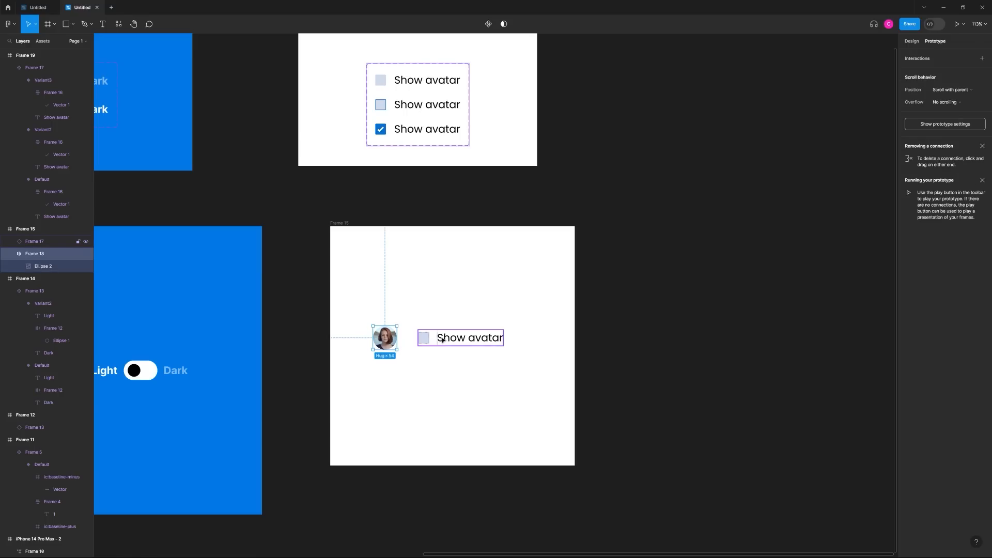
drag(36, 241, 38, 262)
click(437, 309)
ctrl+scroll(461, 346, up, 5)
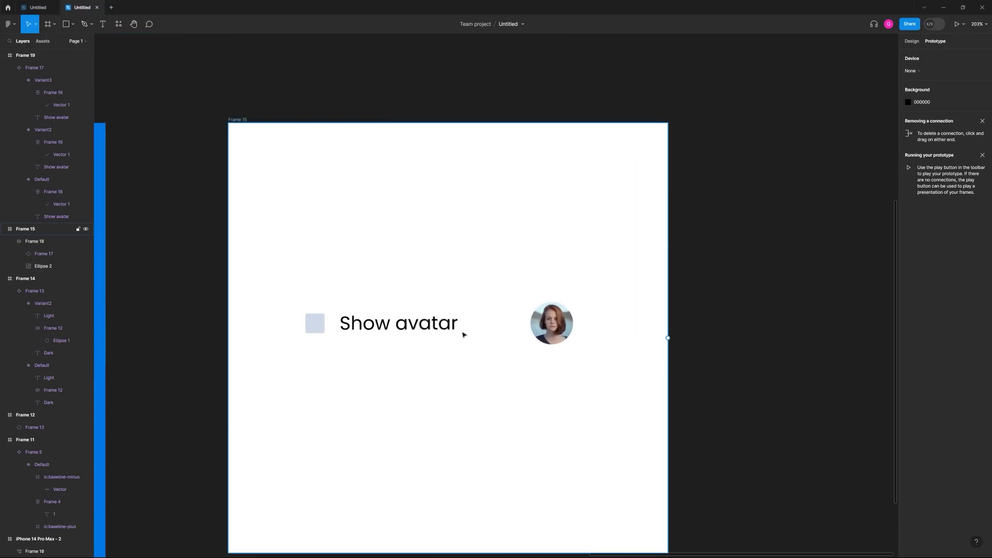
click(463, 328)
- Open an inline prototype preview of Frame 15
ctrl+scroll(464, 284, down, 5)
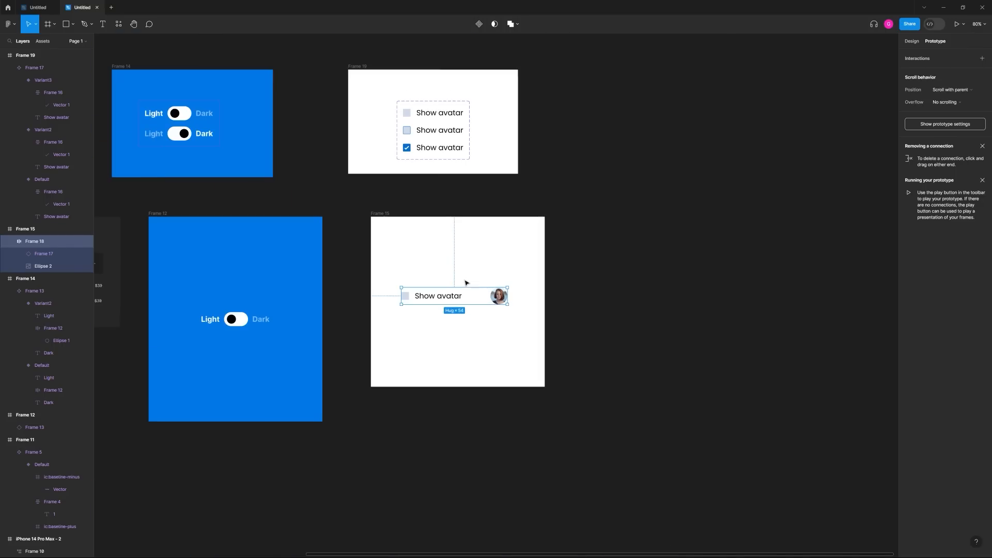
click(385, 213)
key(shift+space)
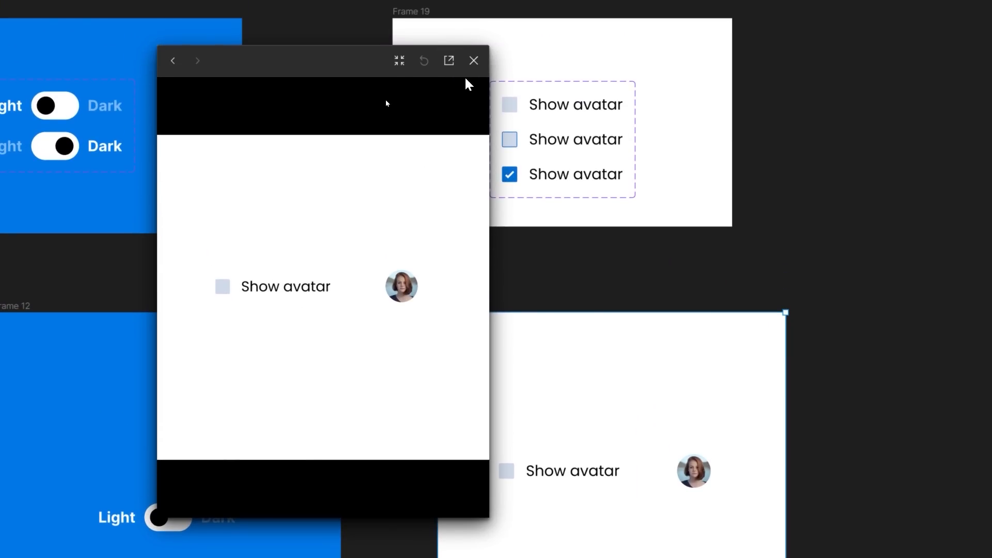
- Connect the Default Show avatar variant to Variant2 with a While hovering interaction using Change to, Smart animate, Ease out, 300ms
click(558, 38)
double_click(557, 112)
click(657, 122)
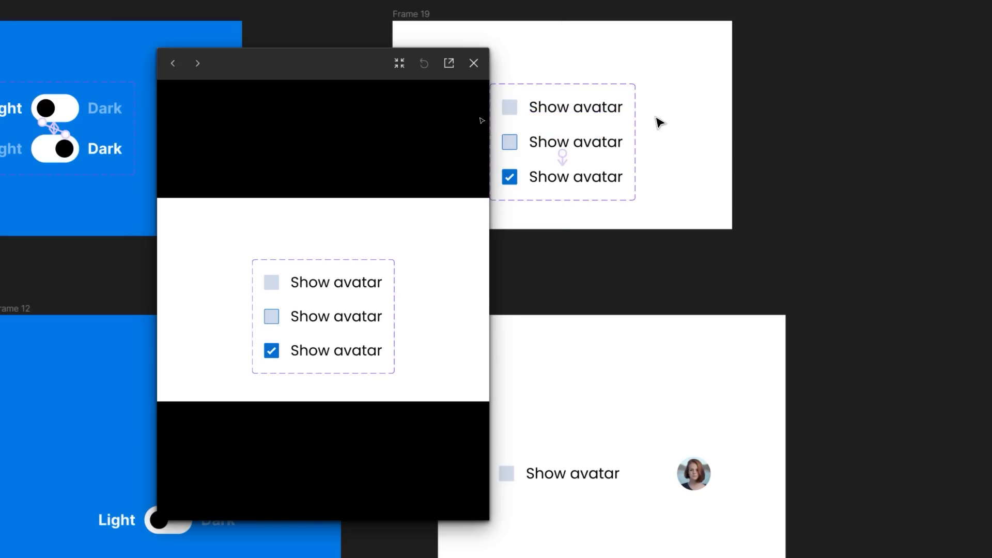
double_click(602, 109)
drag(562, 119, 562, 147)
drag(365, 69, 315, 77)
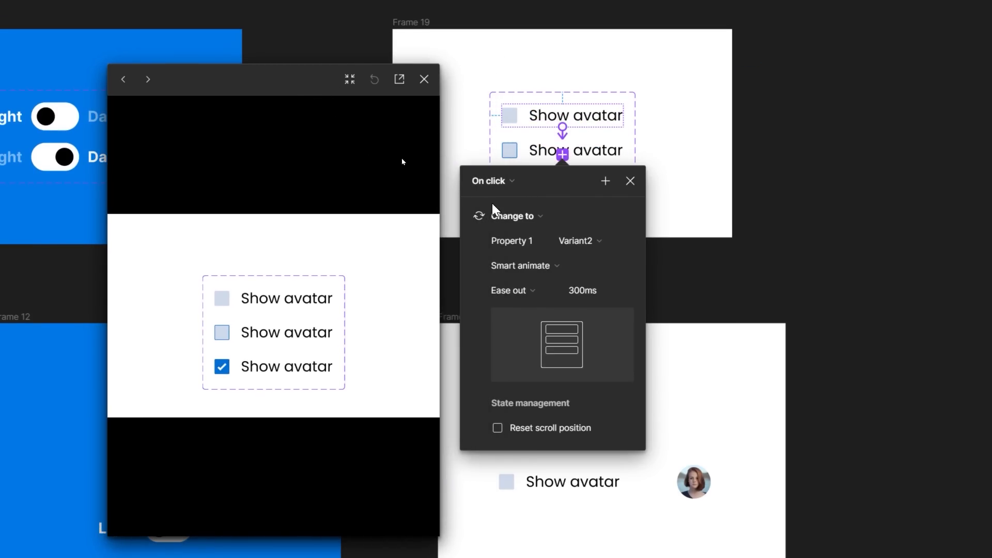
click(493, 180)
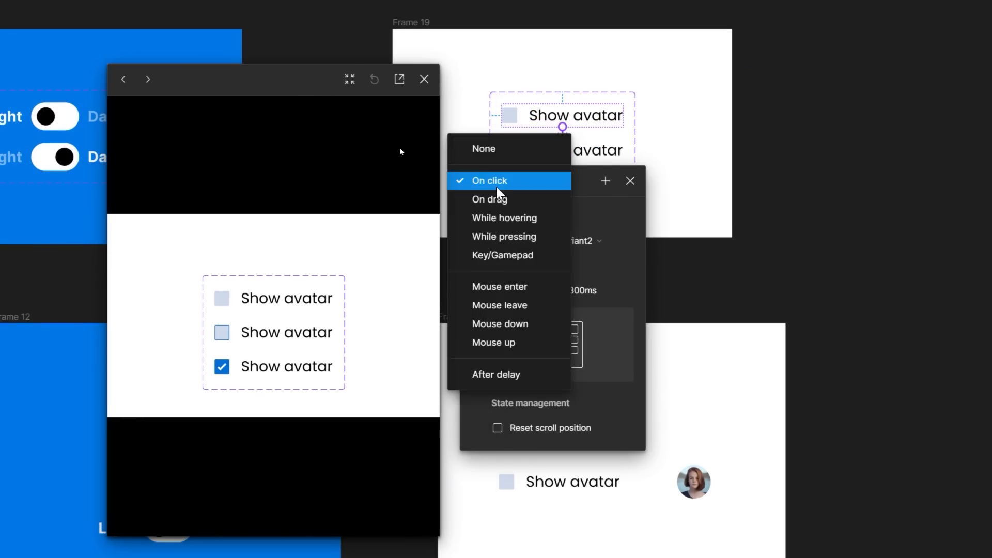
click(508, 220)
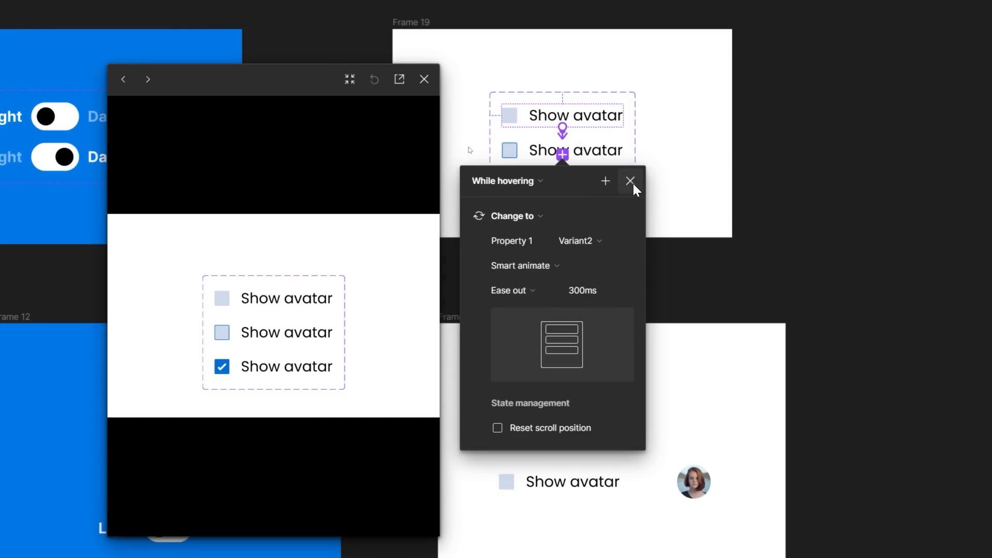
click(634, 185)
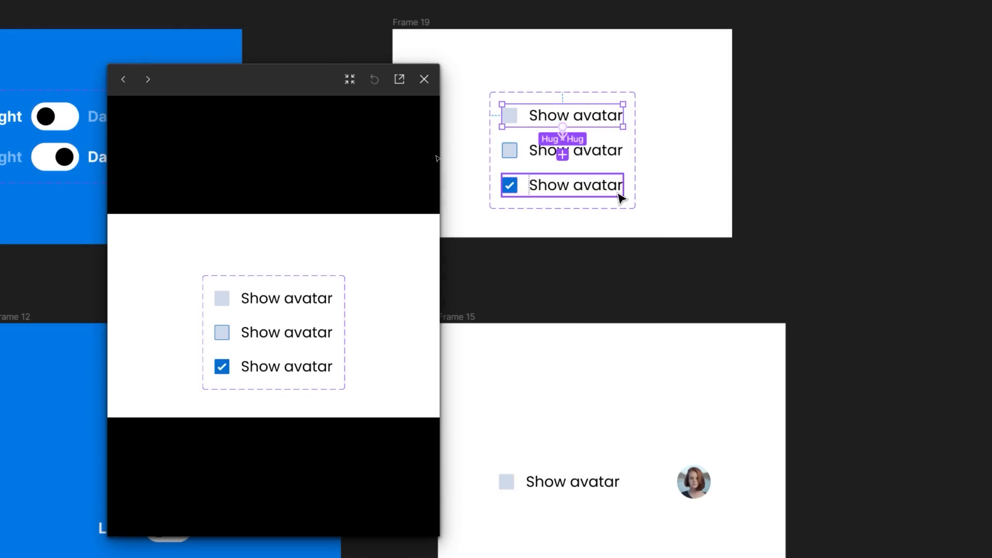
- Reopen the inline preview on Frame 15, test hovering over and ticking the Show avatar checkbox, and close the preview
click(424, 79)
click(459, 317)
key(shift+space)
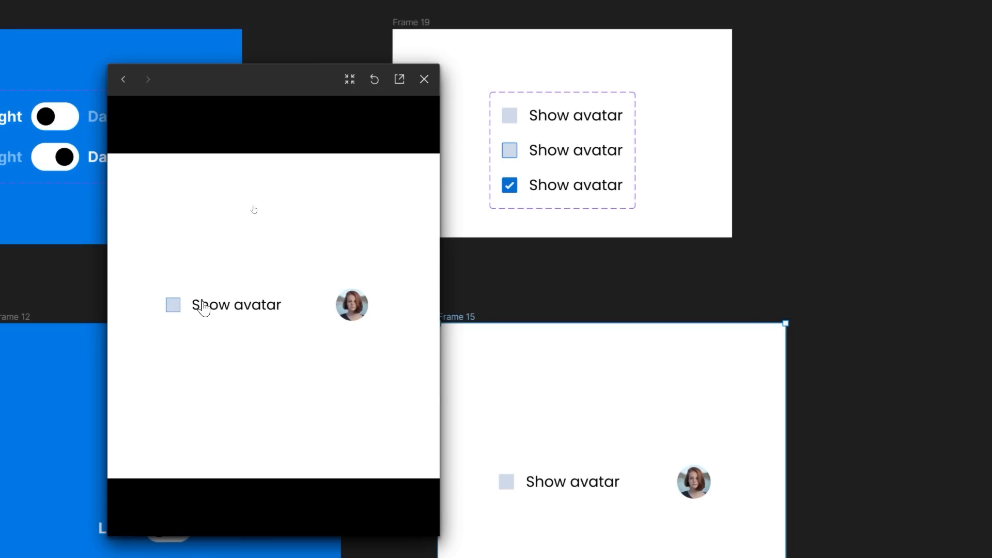
click(221, 311)
click(428, 86)
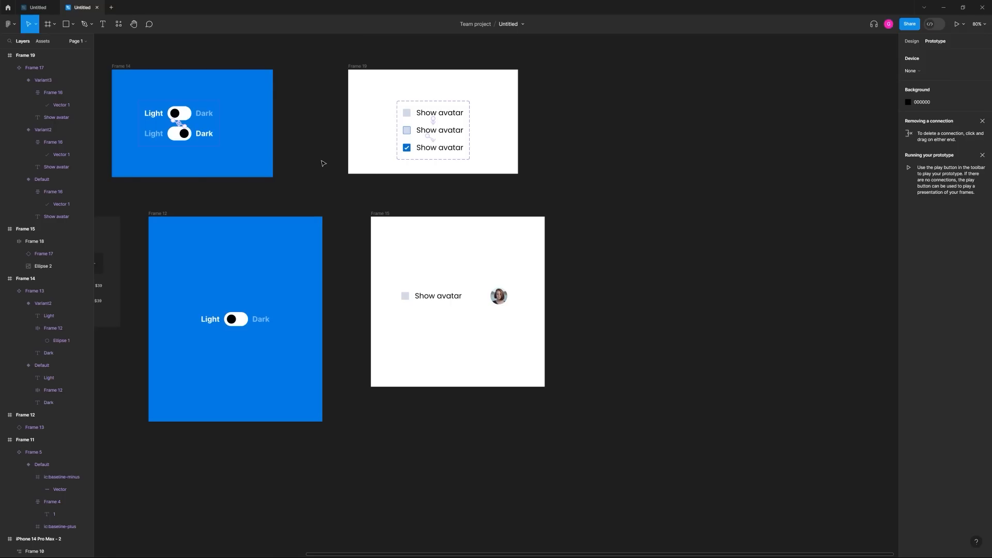
- Open the local variables and switch ShowAvatar to False and back to True to check which layers it hides
click(911, 42)
click(943, 92)
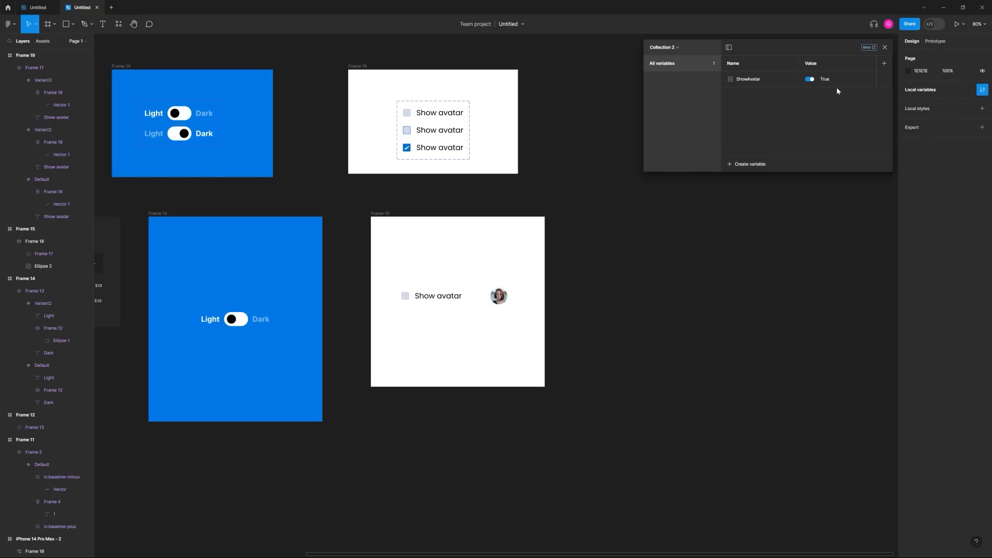
click(809, 80)
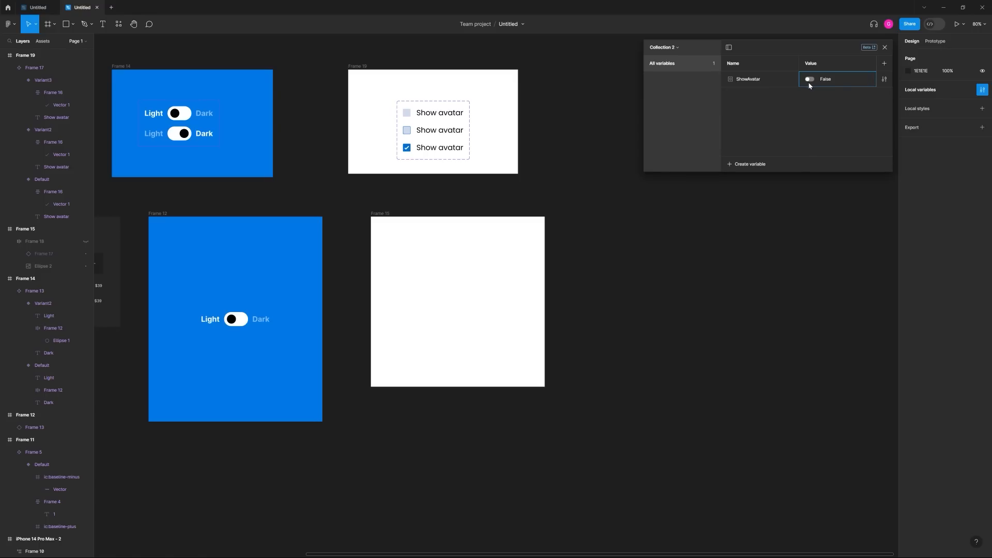
click(810, 79)
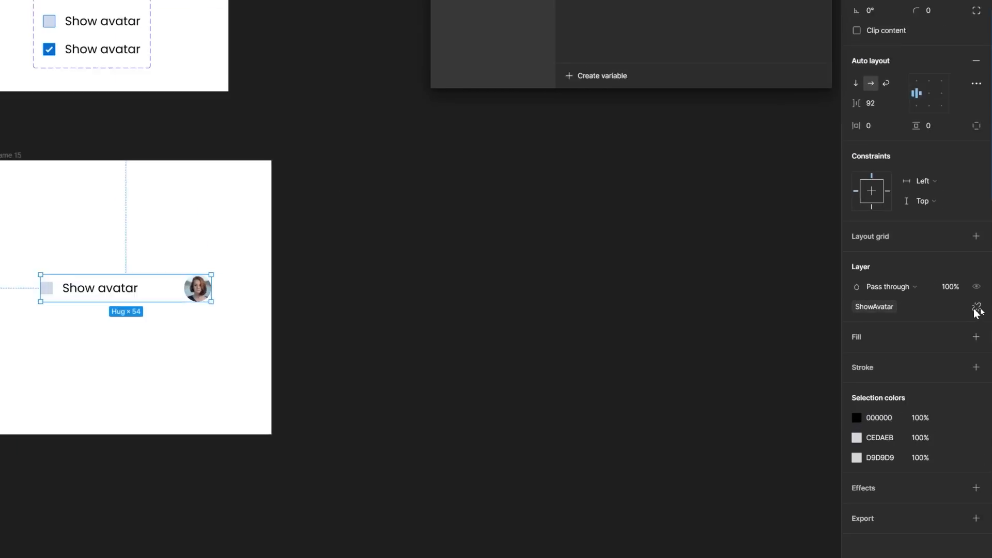
- Detach ShowAvatar from the auto layout frame's visibility and bind it to the visibility of the avatar ellipse instead
click(983, 310)
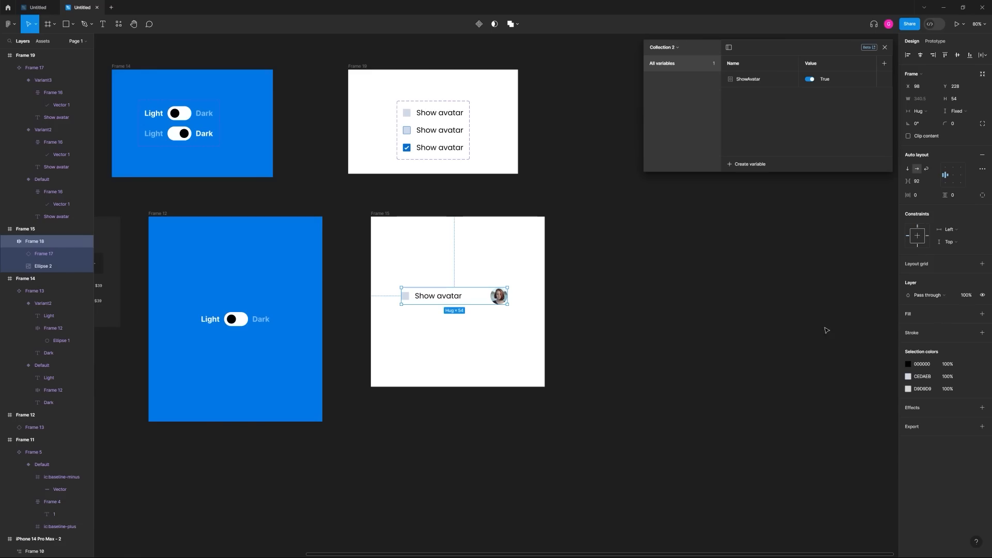
scroll(507, 300, up, 5)
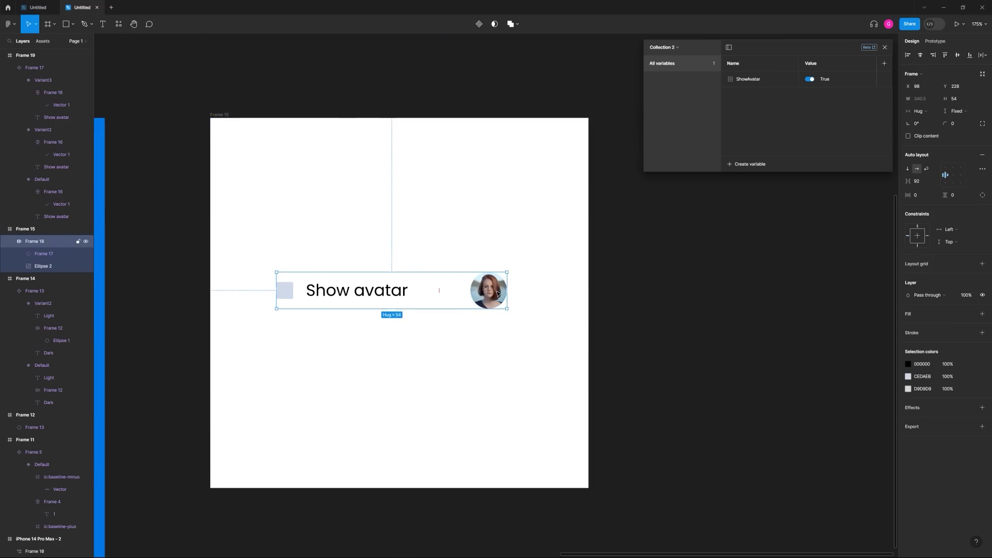
click(498, 294)
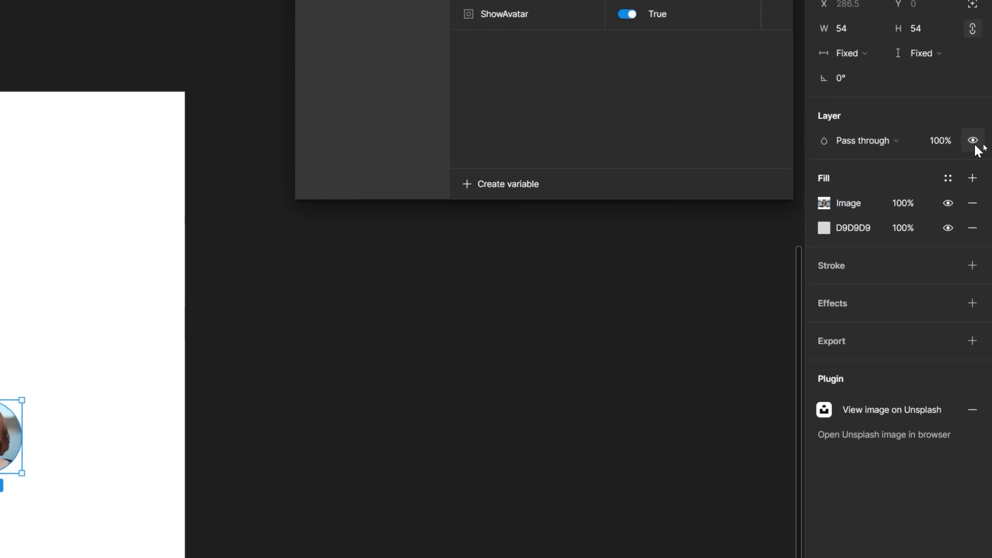
click(984, 143)
click(971, 148)
right_click(970, 149)
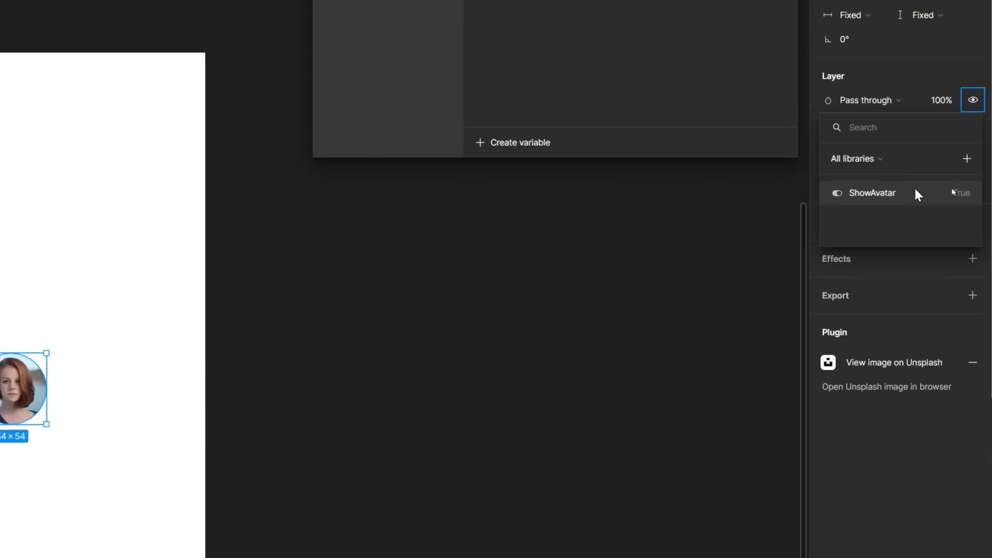
click(956, 190)
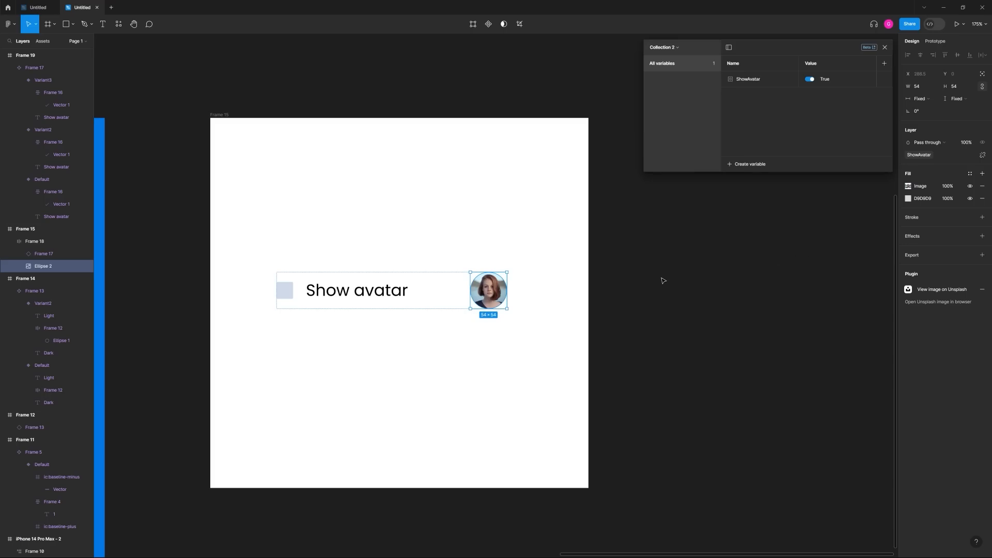
- Switch ShowAvatar to False and back to True to check the avatar ellipse's visibility binding
click(663, 281)
click(810, 79)
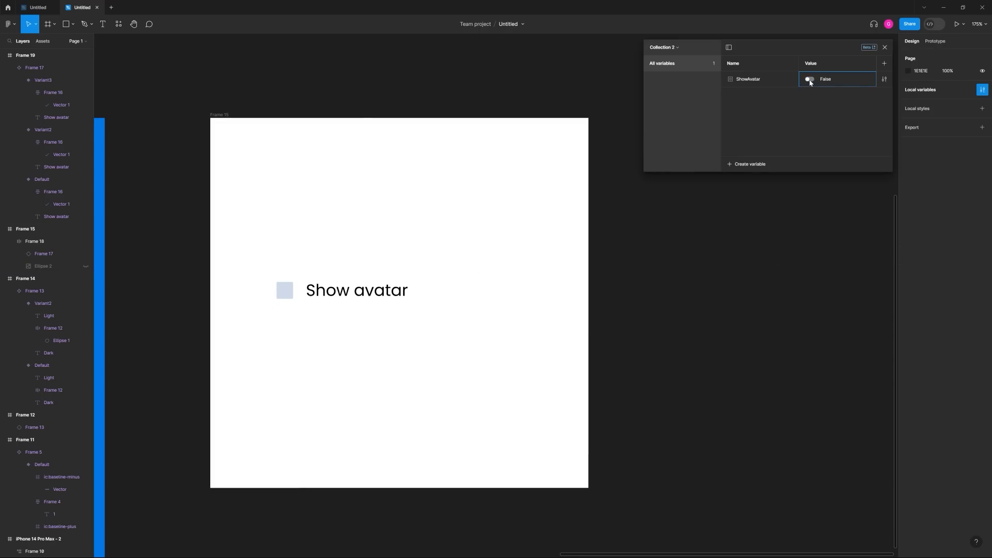
click(809, 79)
- Preview Frame 15 inline, tick the Show avatar checkbox to test it, and close the preview
scroll(689, 265, down, 5)
drag(695, 250, 624, 287)
drag(689, 269, 626, 287)
click(419, 214)
key(shift+space)
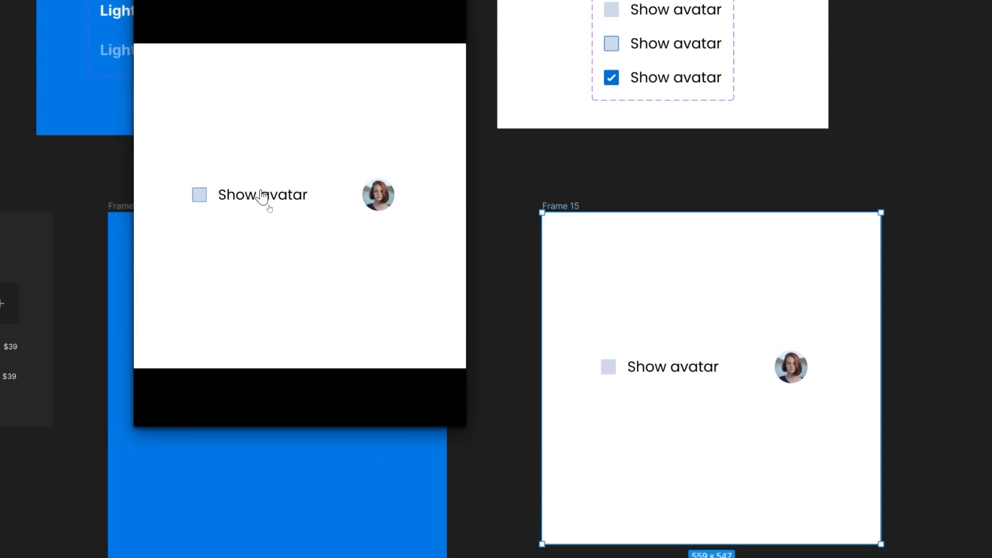
click(271, 208)
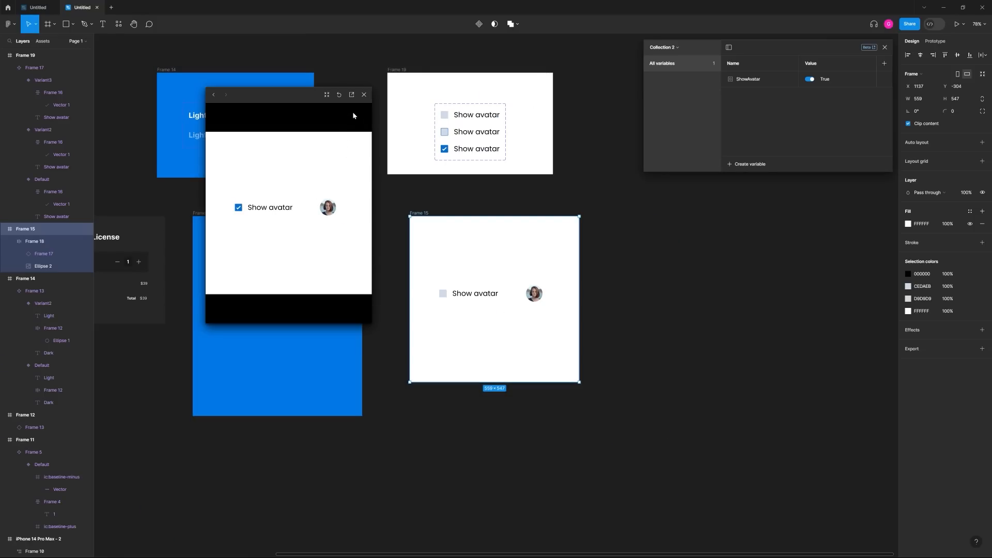
click(364, 94)
- Set the ShowAvatar variable's value to False and test ticking the checkbox in an inline preview of Frame 15
click(810, 79)
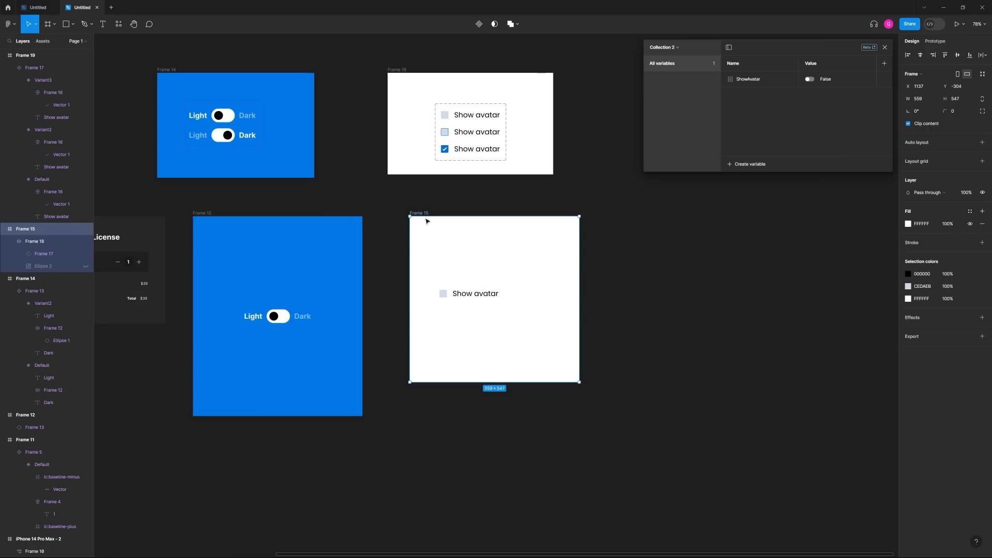
key(shift+space)
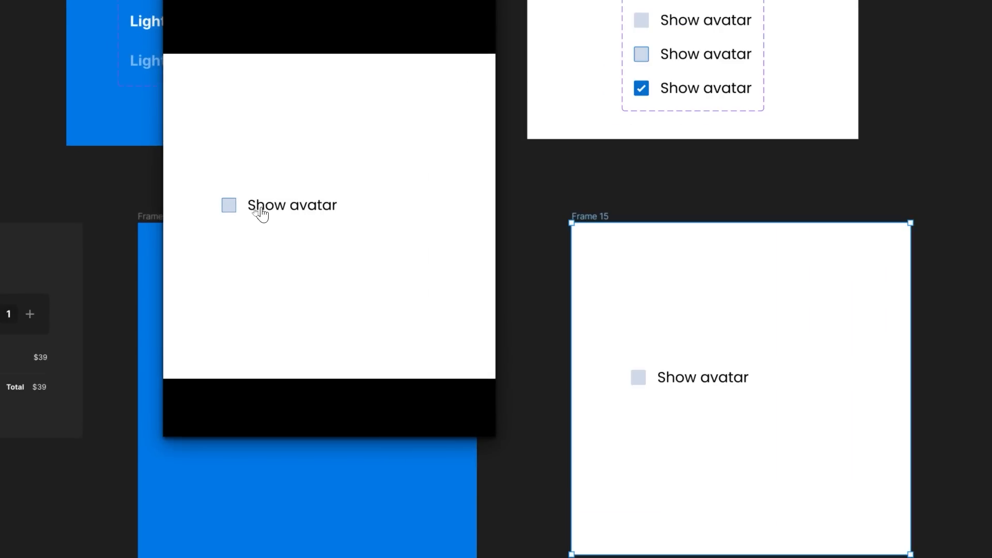
click(254, 209)
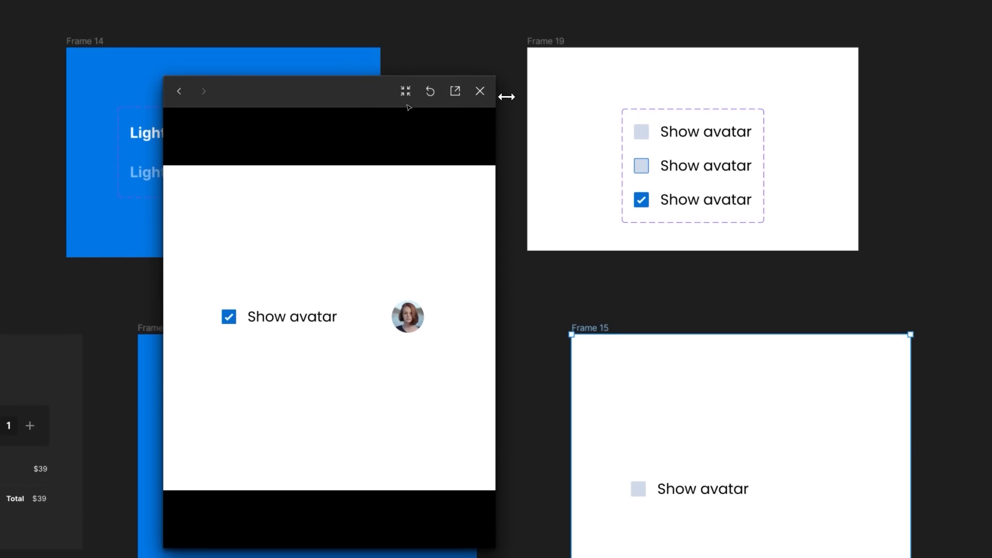
- Connect the checked variant to the Default variant in Frame 19 with an On click Change to interaction
click(691, 207)
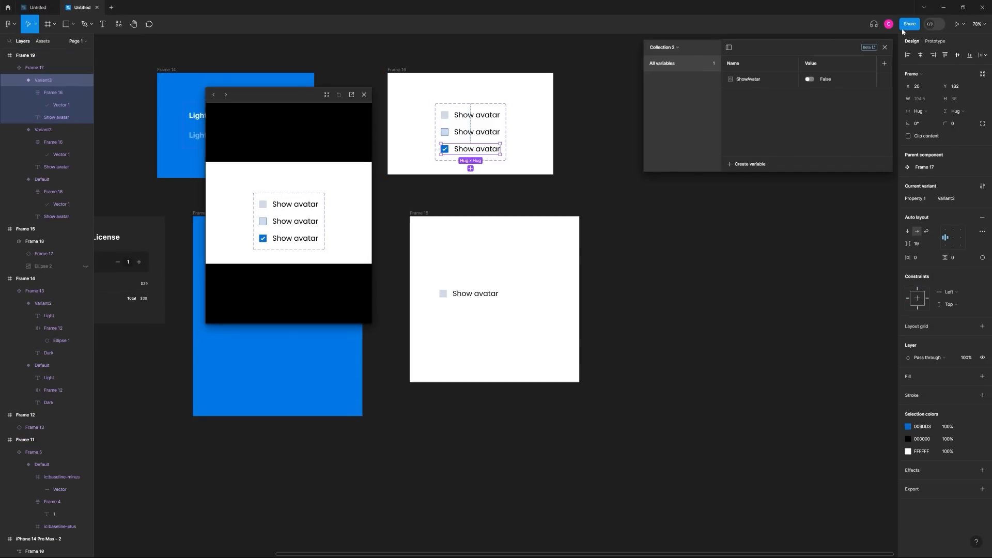
click(942, 41)
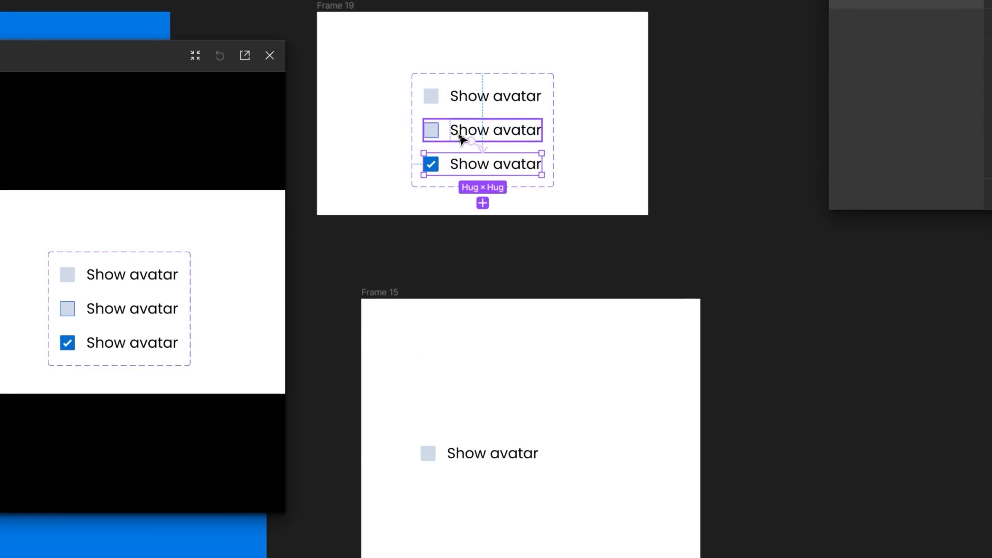
drag(465, 137, 491, 104)
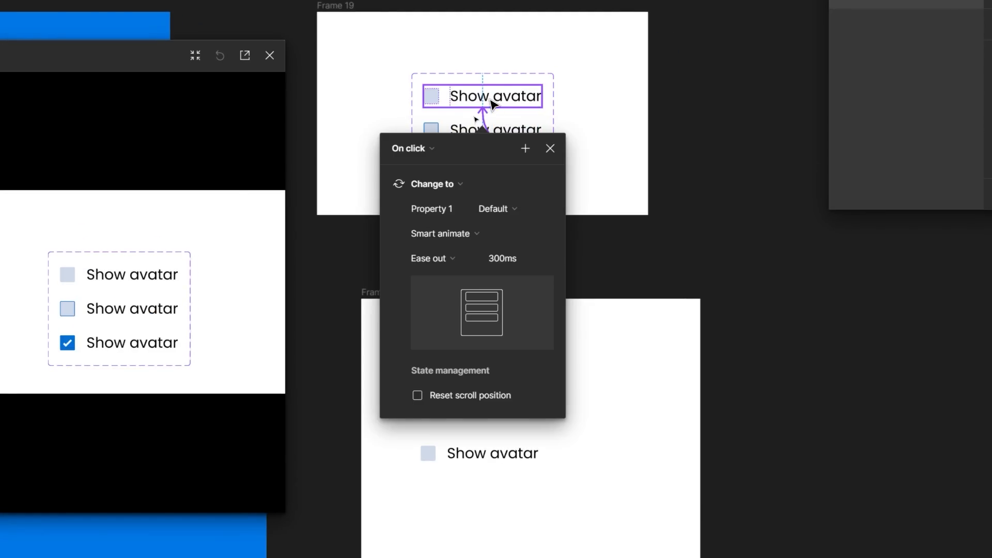
- Add a Set variable action to the checked variant's click interaction that sets ShowAvatar to false
click(526, 149)
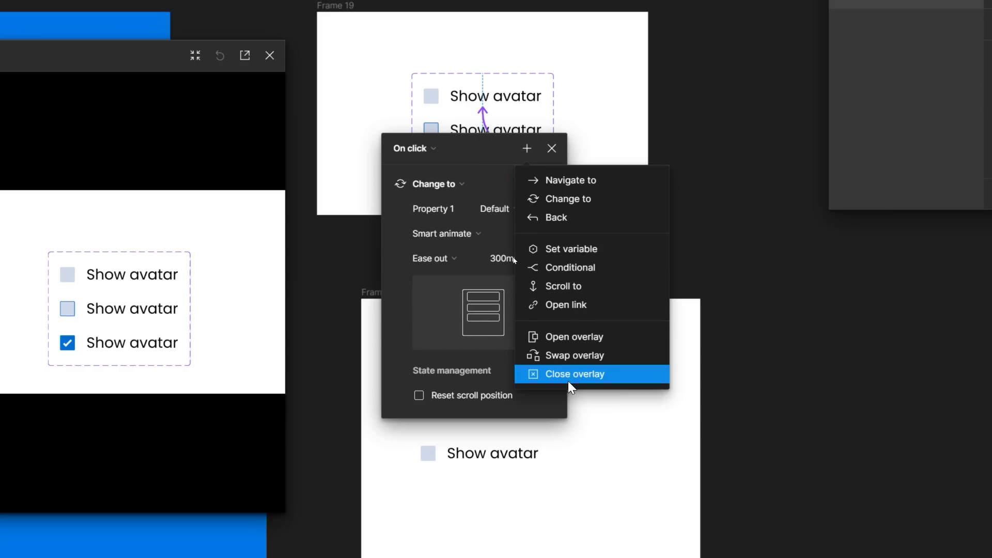
click(571, 249)
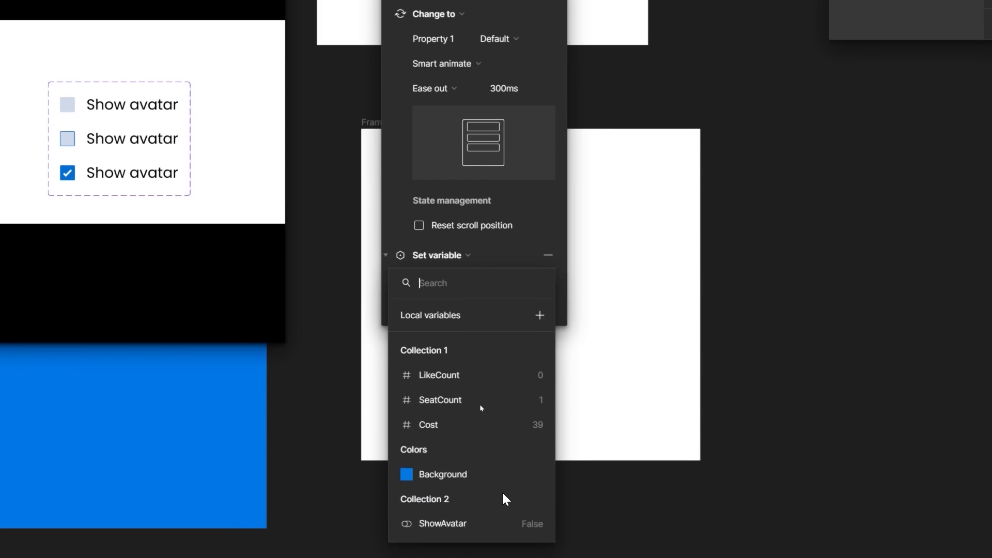
click(459, 496)
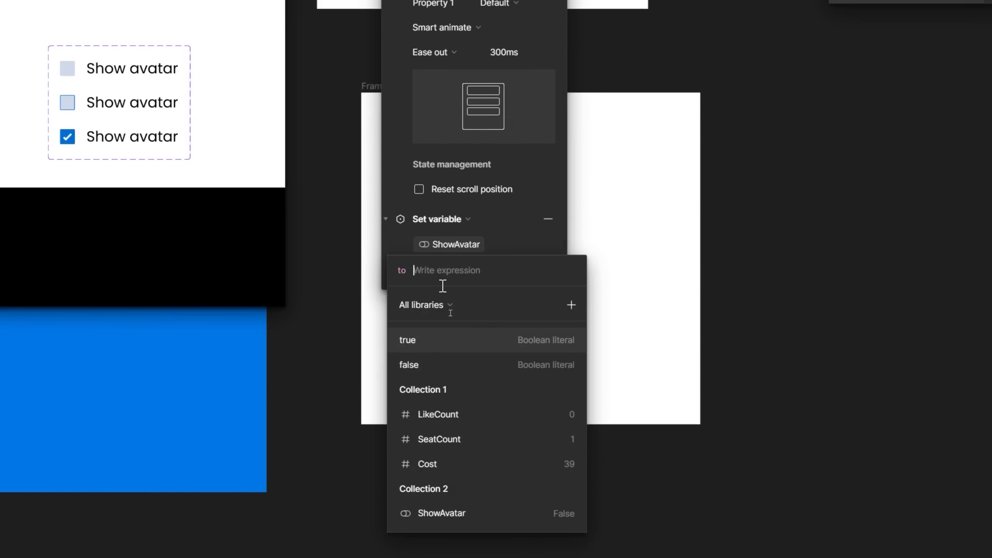
click(422, 362)
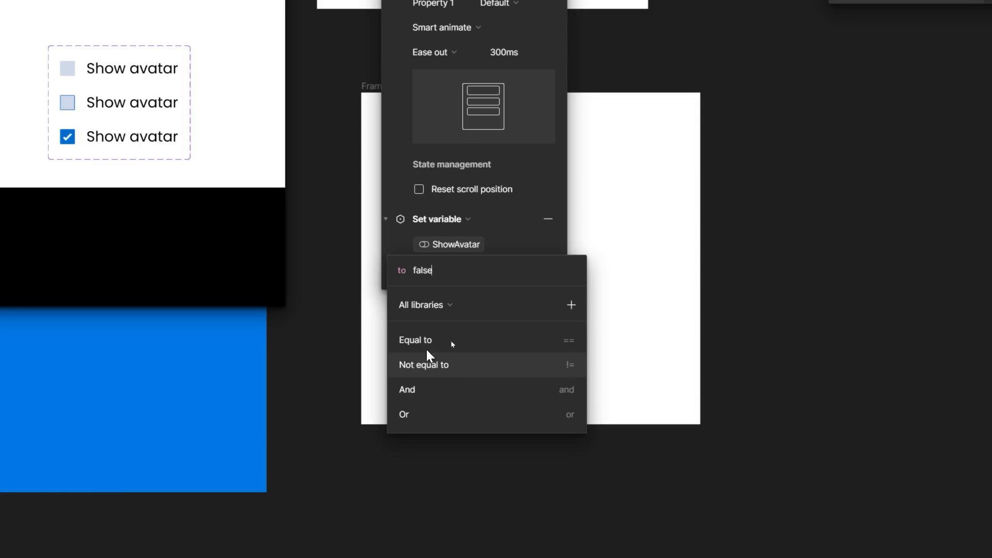
key(Return)
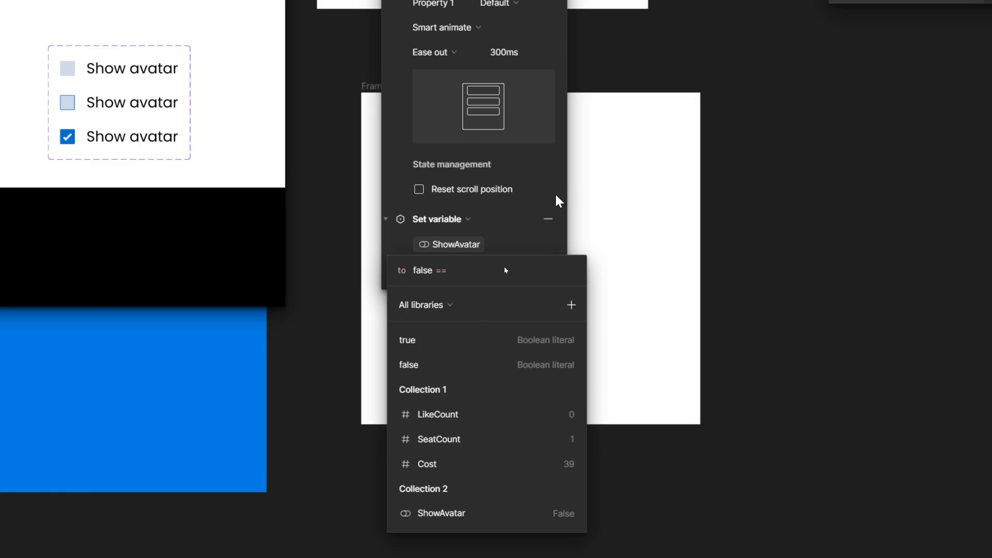
key(BackSpace)
key(BackSpace)
text(e)
key(Escape)
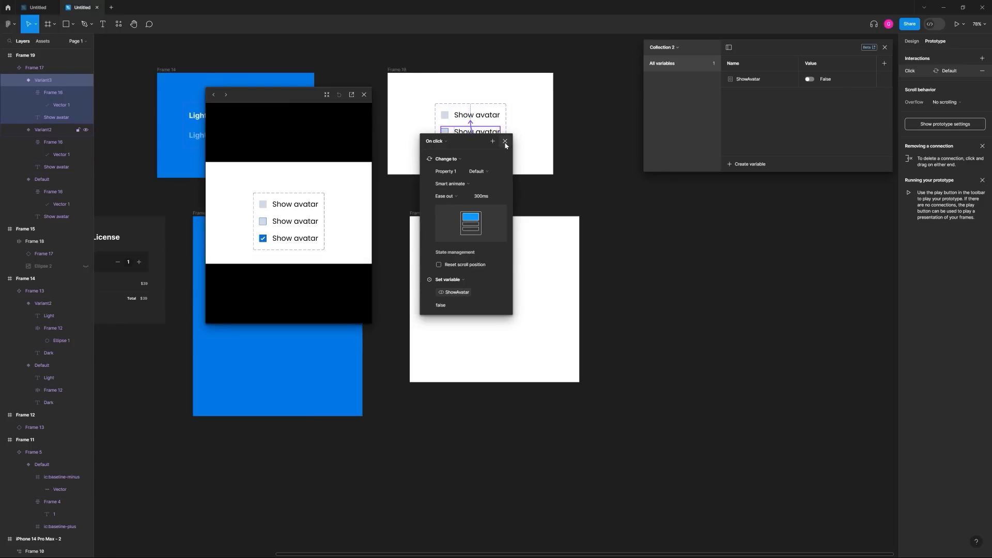
click(506, 141)
- Preview Frame 15 inline, test ticking and unticking the Show avatar checkbox, and close the preview
click(425, 213)
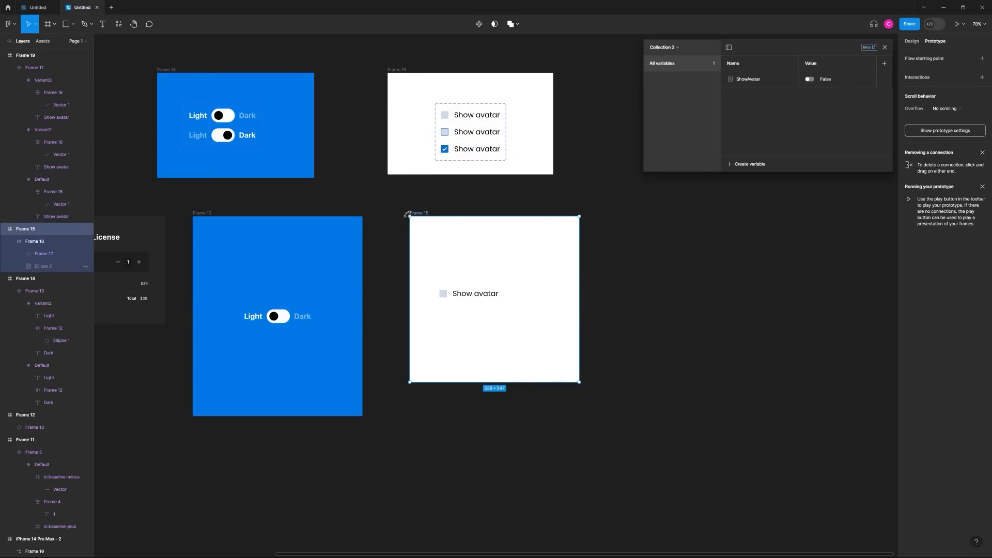
key(shift+space)
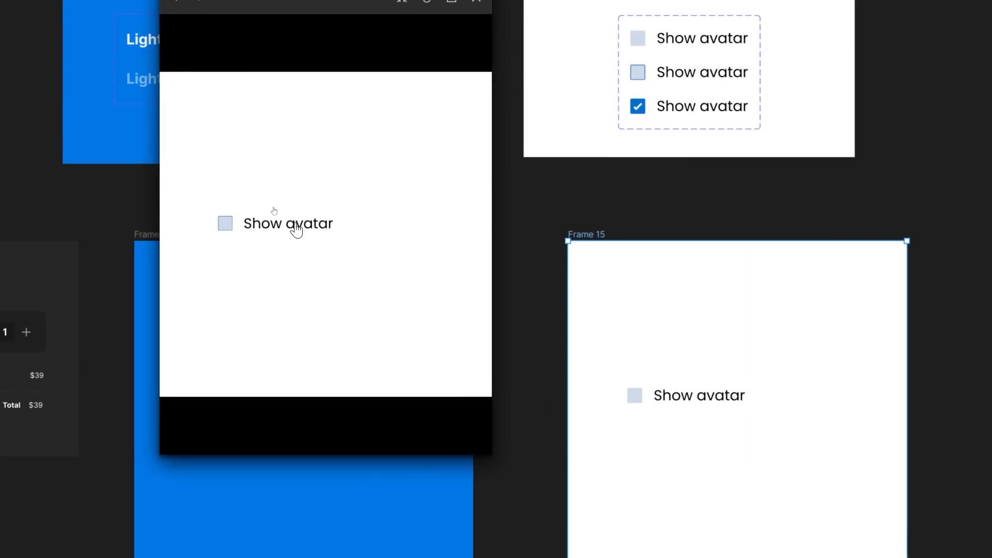
click(274, 211)
click(296, 229)
click(476, 1)
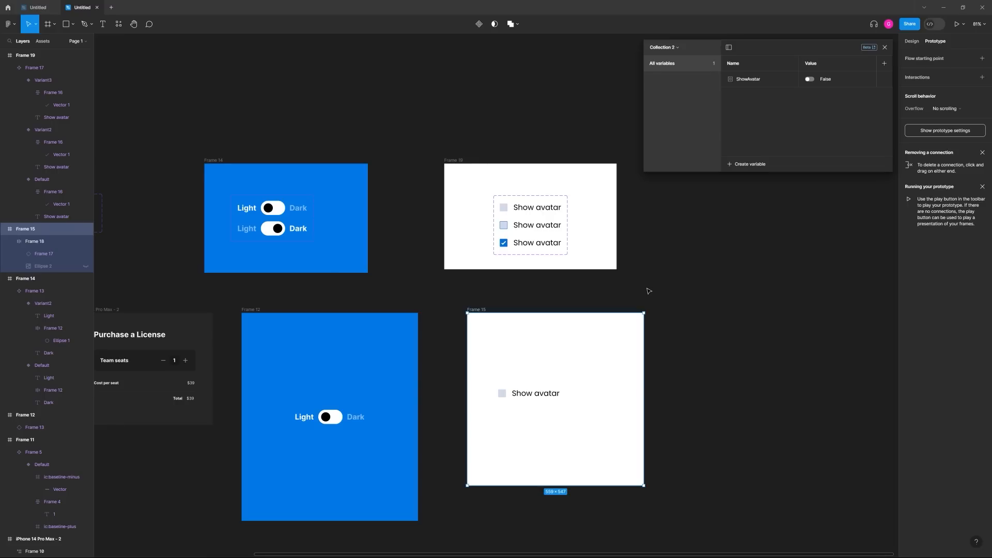
- Review the hover variant's On click interaction in Frame 19, choosing Instant as its Change to animation
click(674, 315)
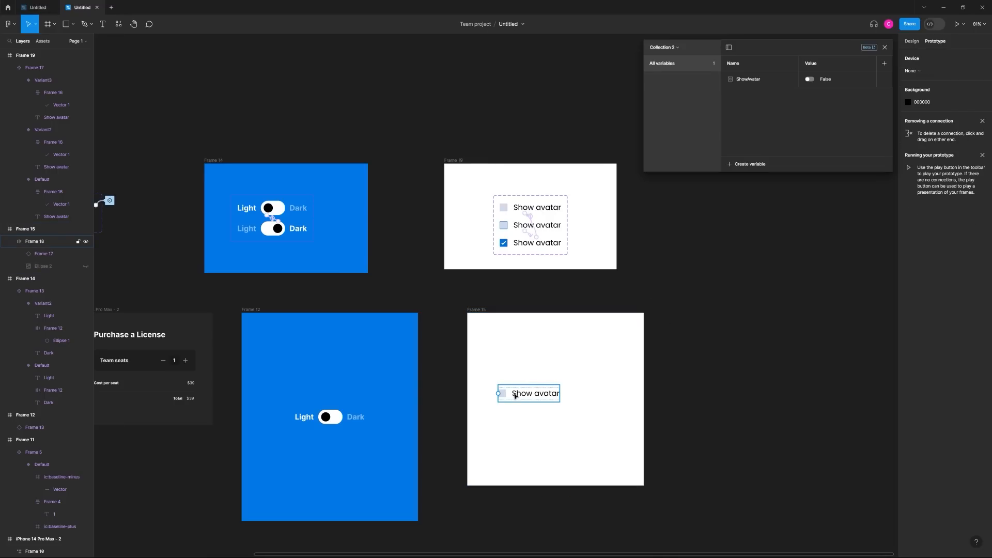
click(526, 238)
scroll(522, 238, up, 5)
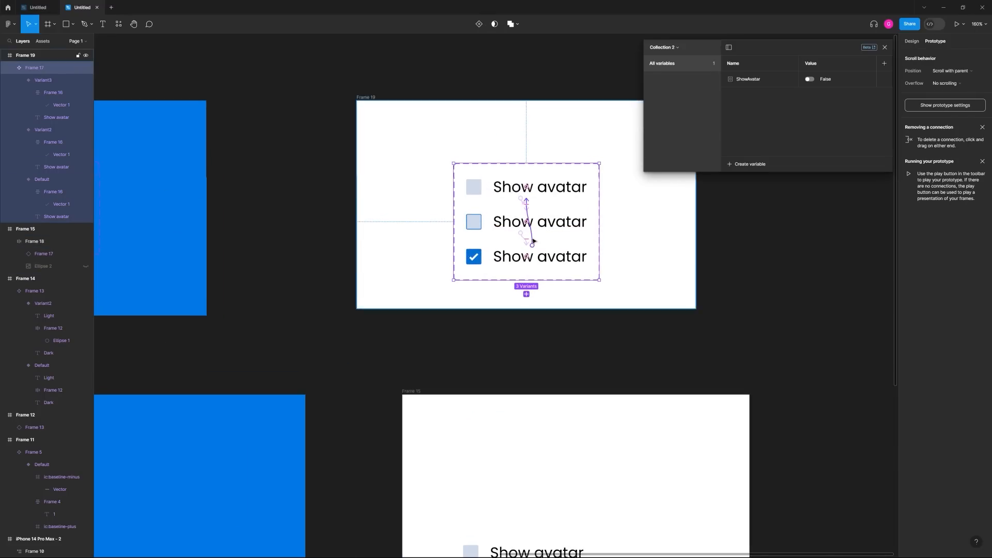
click(520, 237)
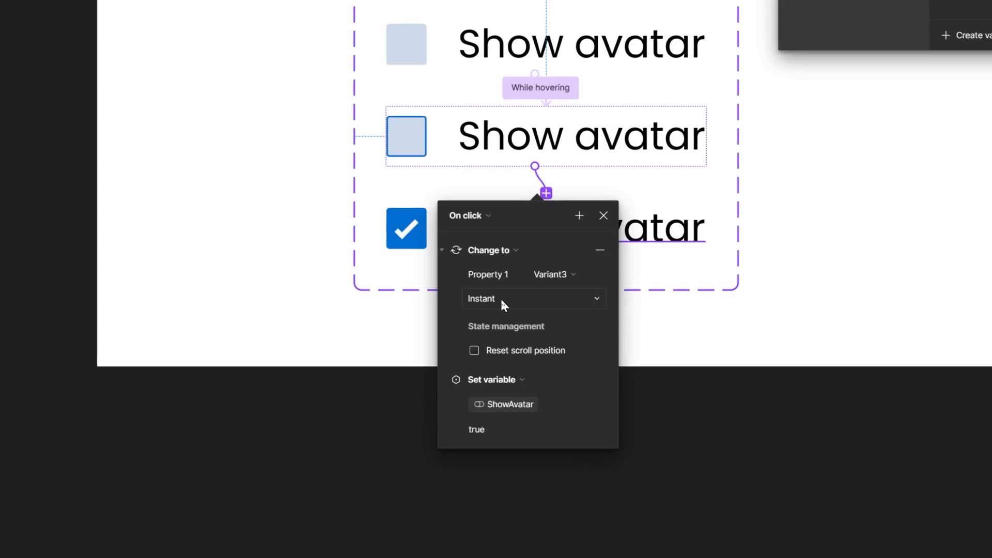
click(501, 299)
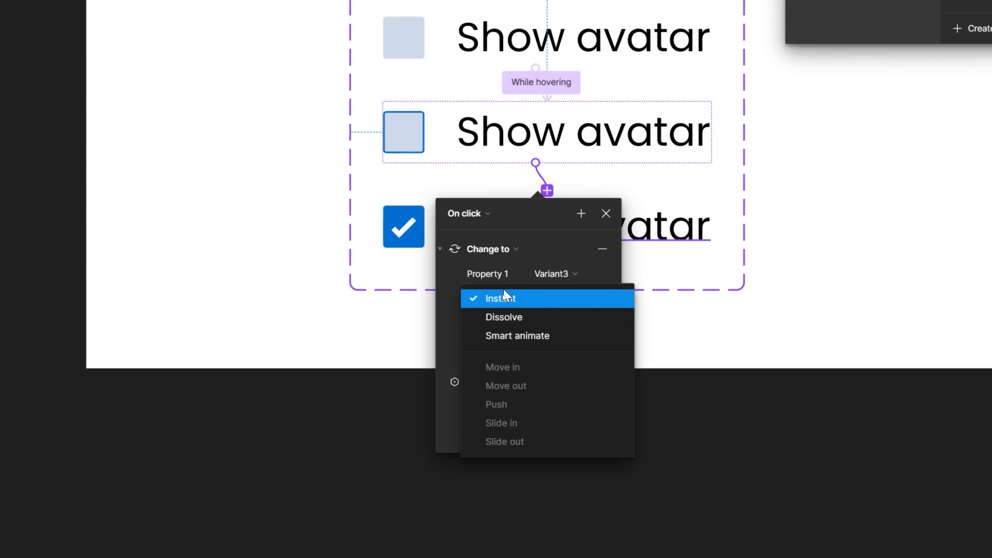
click(505, 297)
click(606, 213)
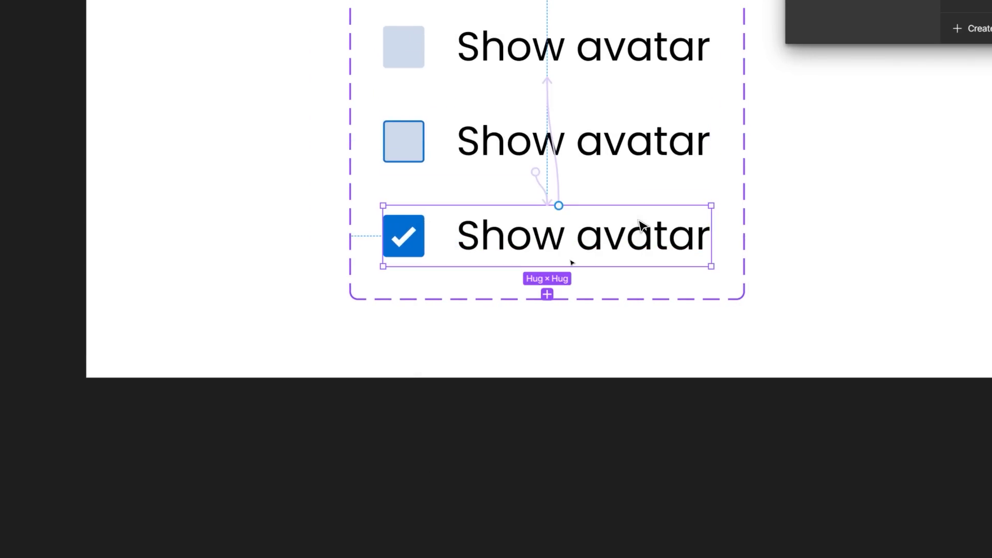
- Review the checked variant's On click interaction, choosing Instant for its change to the Default variant
click(558, 190)
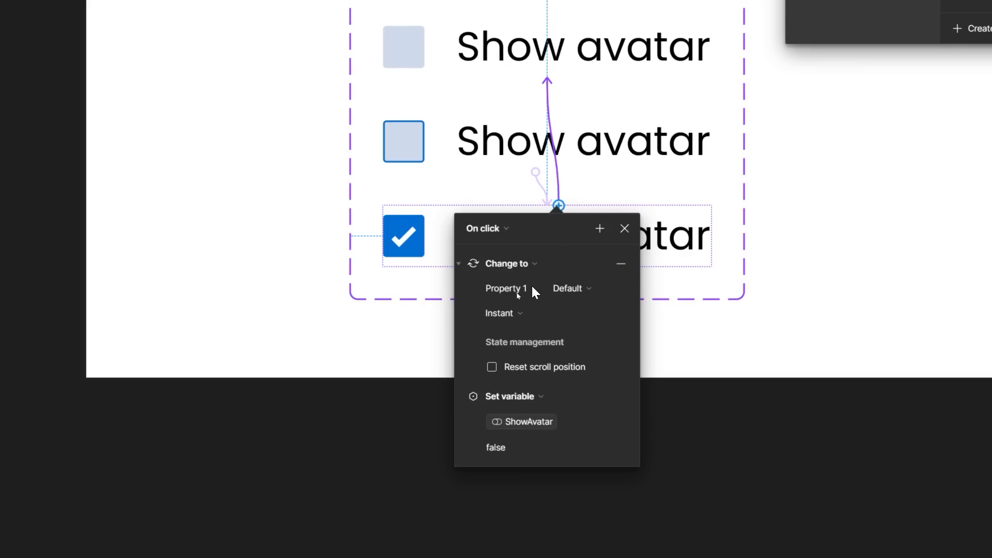
click(511, 310)
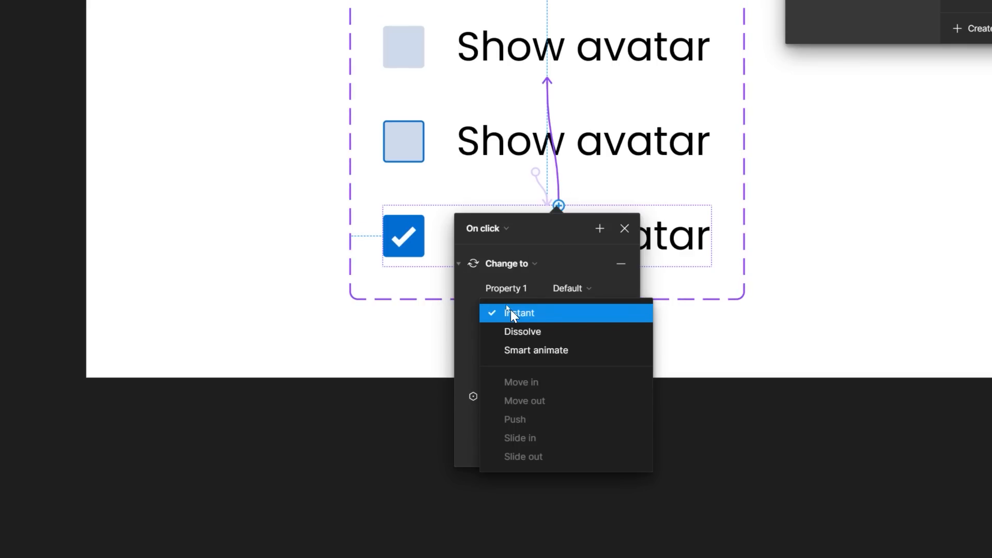
click(510, 310)
click(687, 386)
- Preview Frame 15 inline, tick and untick the Show avatar checkbox, and close the preview
scroll(709, 455, down, 3)
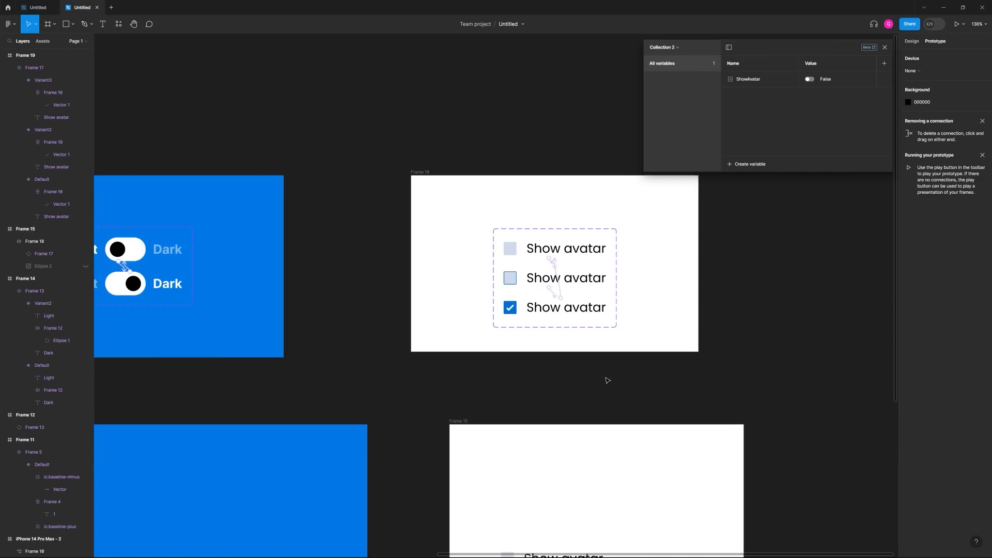
scroll(584, 352, down, 2)
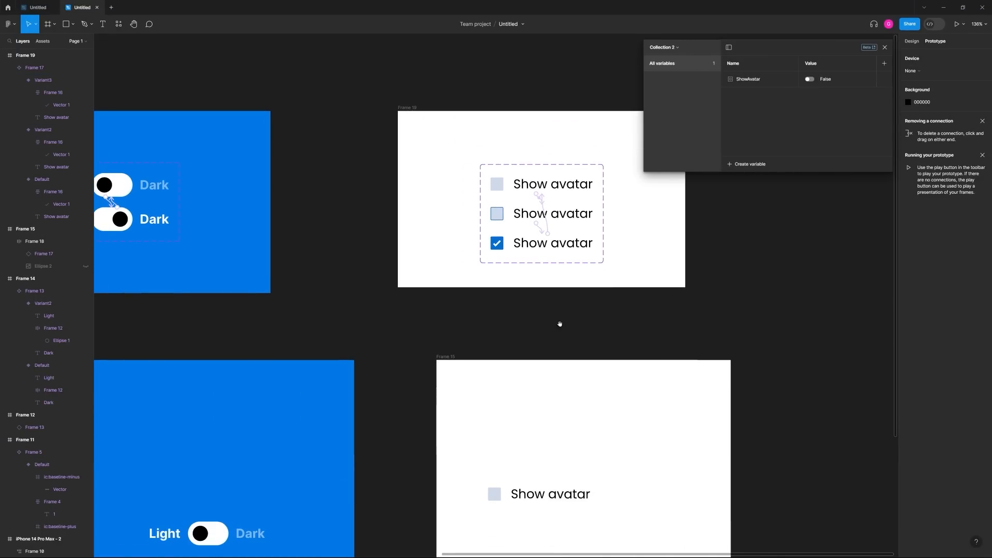
click(455, 361)
click(459, 360)
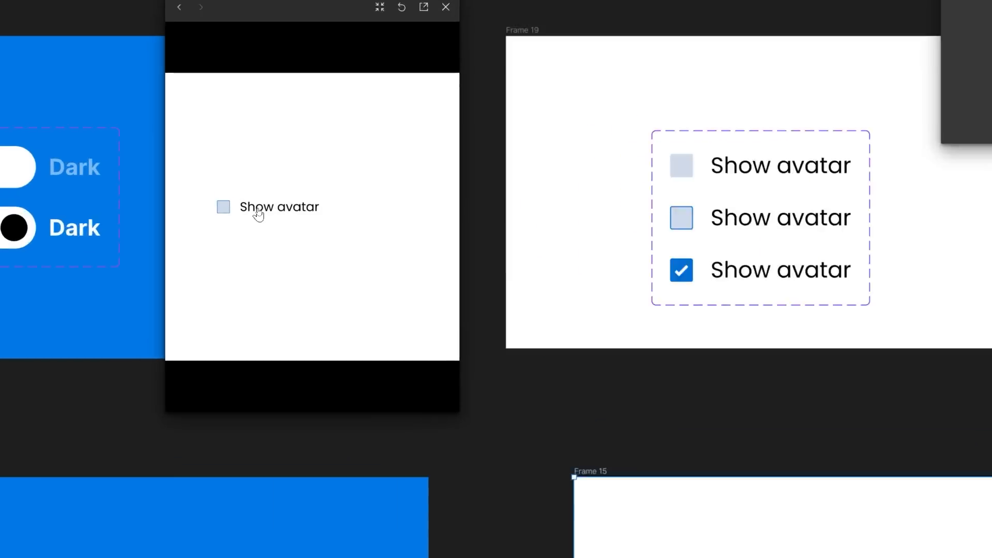
click(258, 208)
click(260, 212)
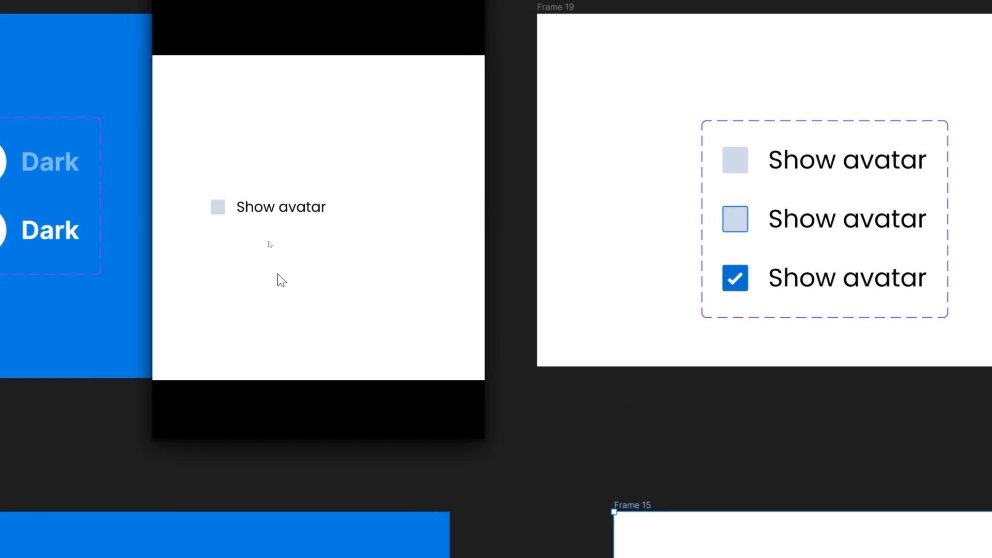
click(281, 216)
click(293, 207)
click(366, 96)
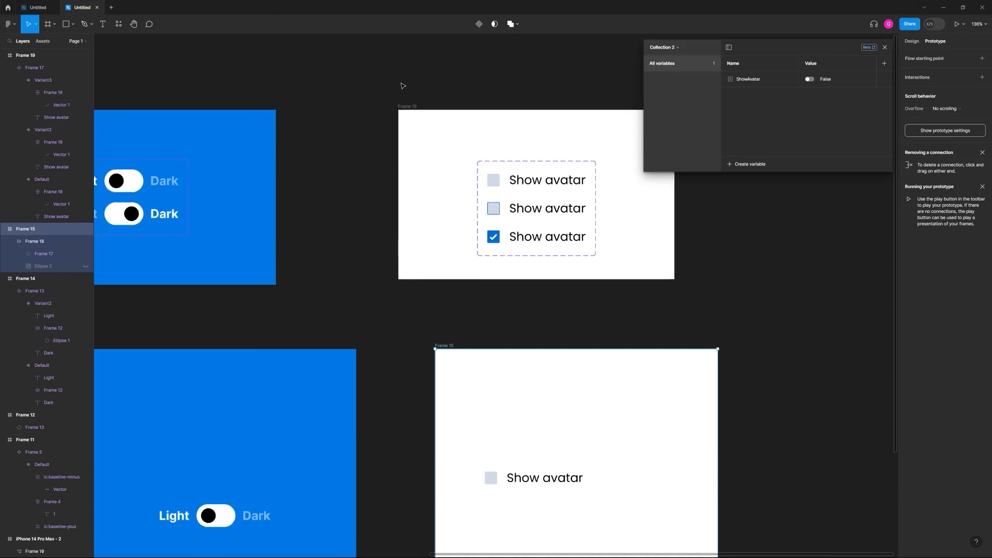
scroll(401, 84, down, 3)
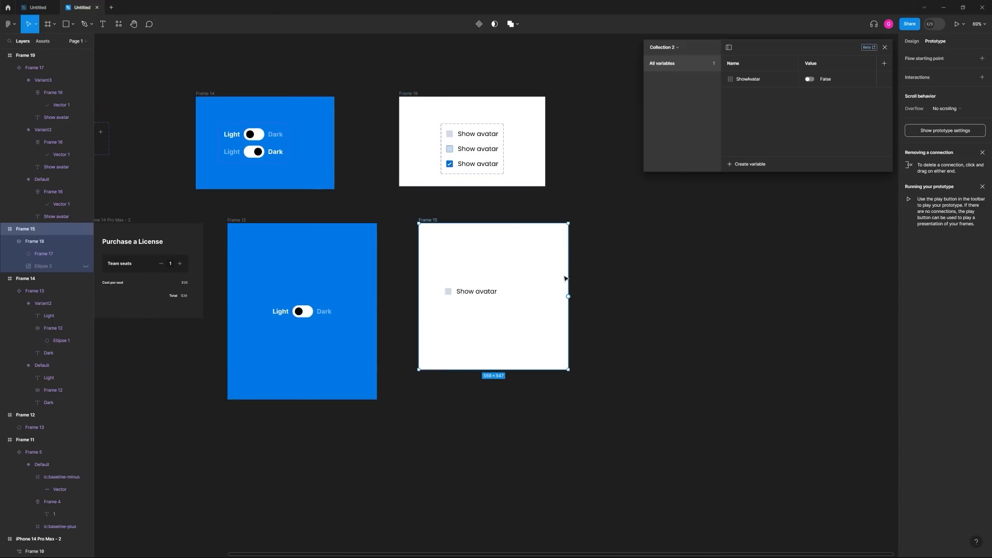
click(623, 289)
- Switch to the other Untitled file and copy its dark testimonial frame, Frame 19
click(39, 9)
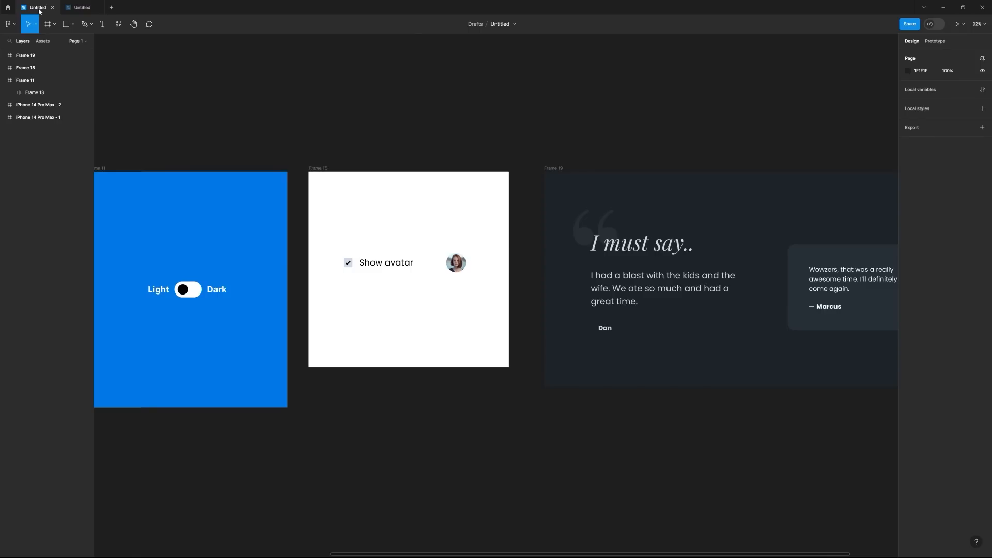
drag(640, 126, 357, 108)
click(276, 154)
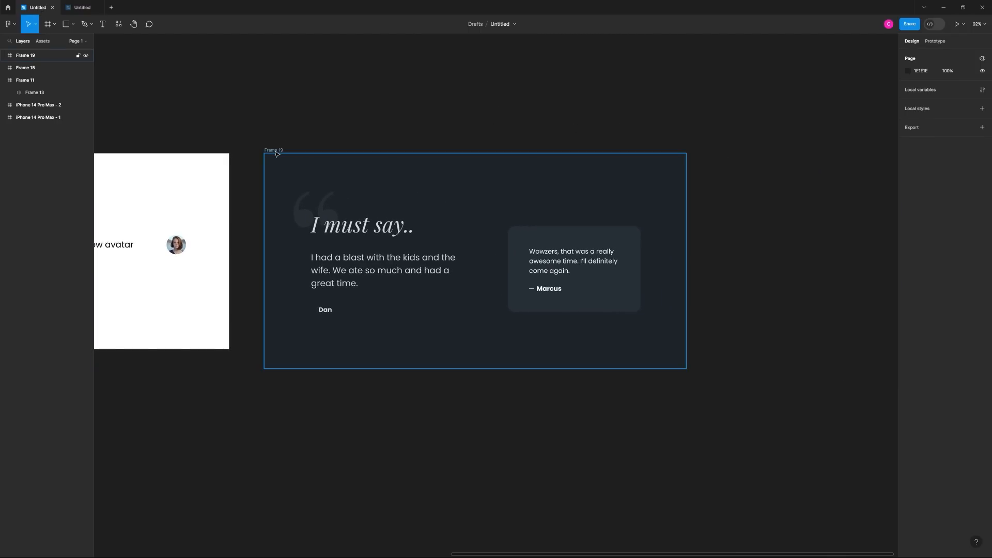
click(274, 152)
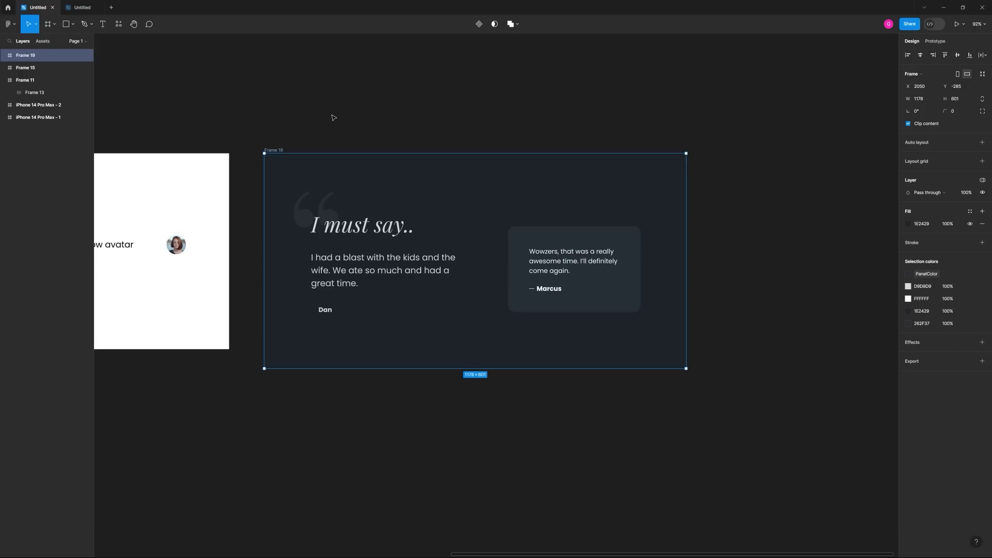
- Return to the prototype file, close the variables window, and paste the testimonial frame beside Frame 15 on the canvas
click(82, 7)
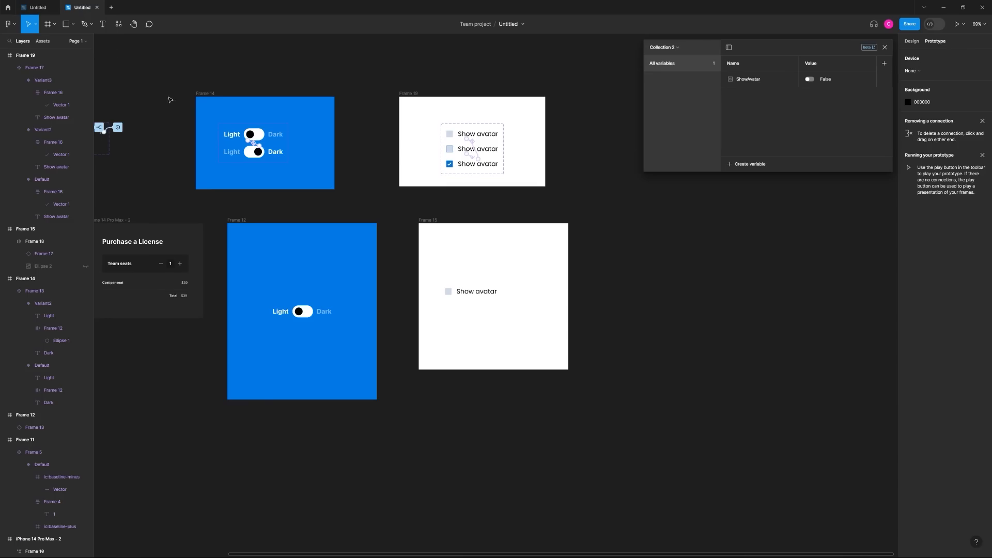
scroll(739, 308, down, 5)
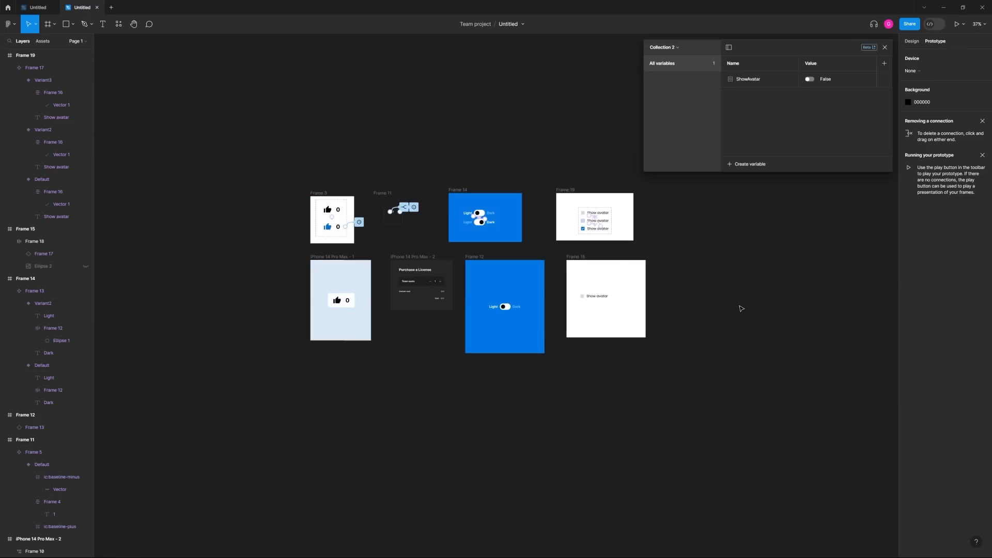
click(885, 47)
key(ctrl+v)
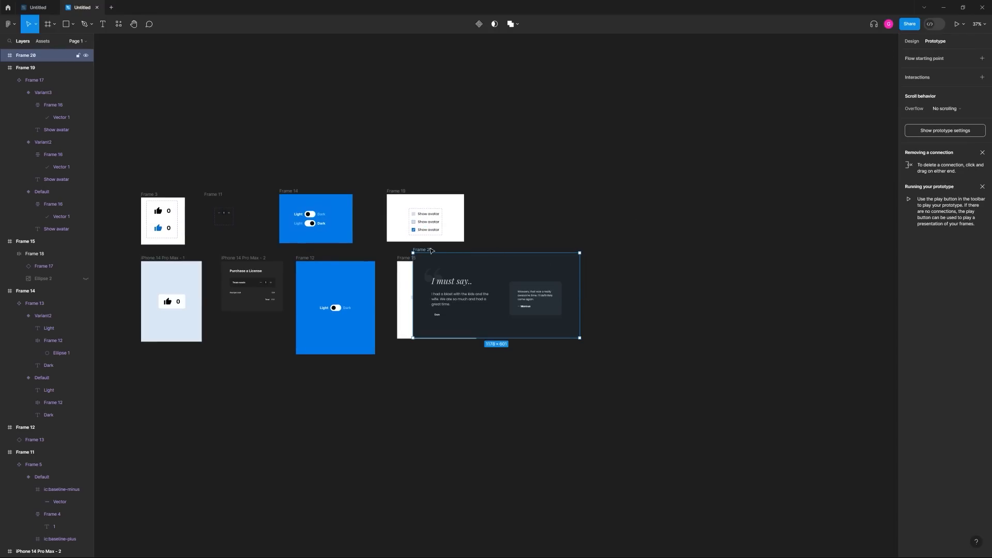
drag(429, 254, 521, 258)
click(641, 268)
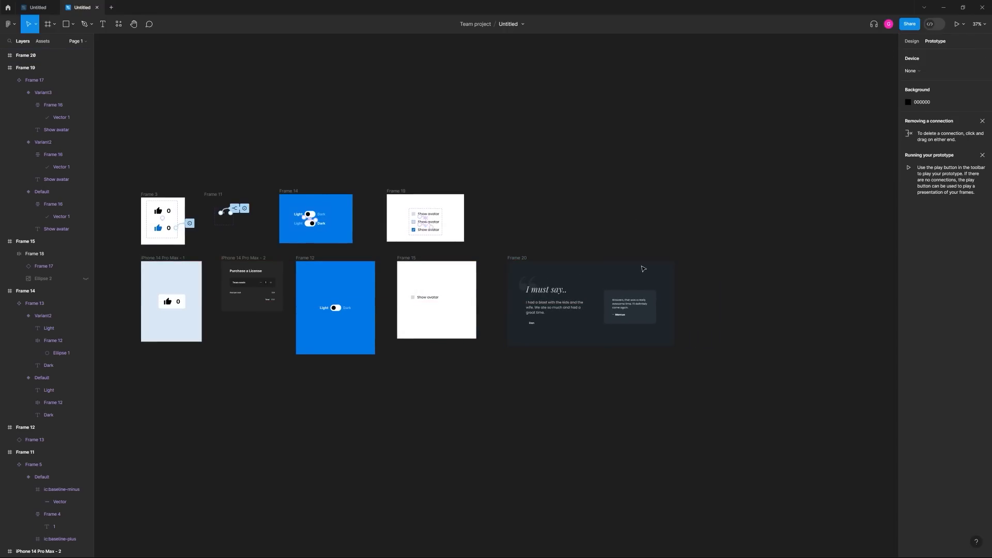
scroll(641, 268, up, 5)
drag(608, 268, 542, 213)
scroll(512, 235, up, 2)
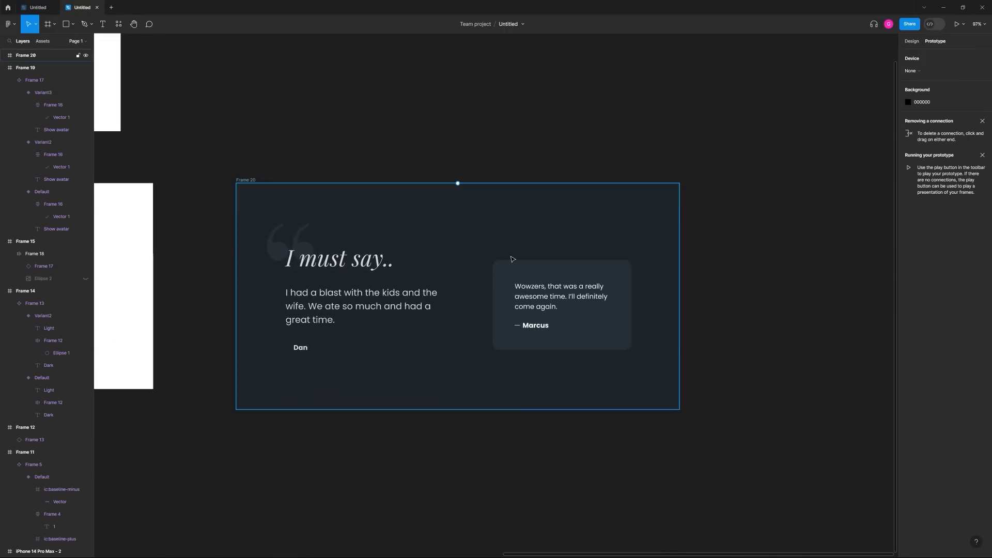
drag(419, 157, 432, 140)
drag(267, 160, 233, 159)
click(330, 141)
drag(355, 138, 381, 137)
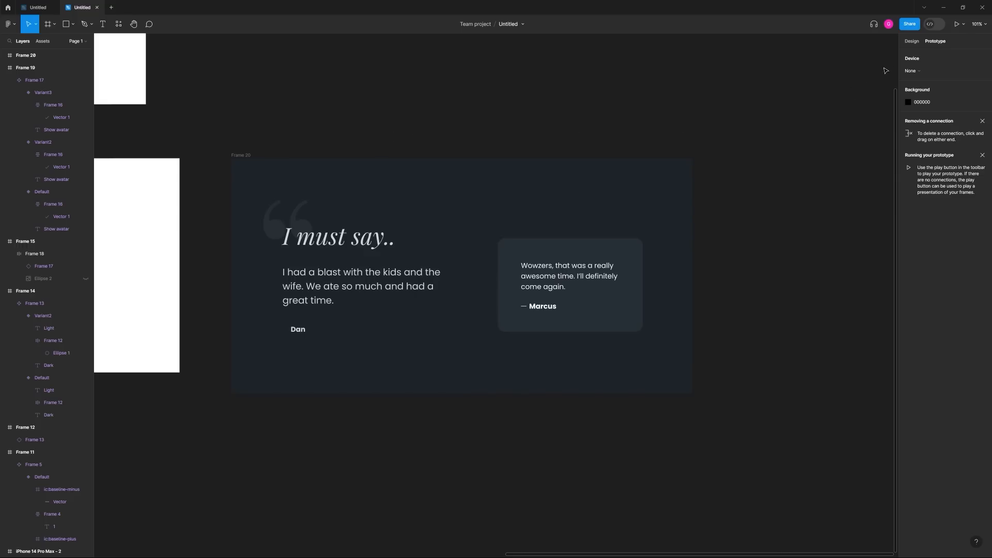
- Open the file's local variables and view the Colors collection
click(910, 42)
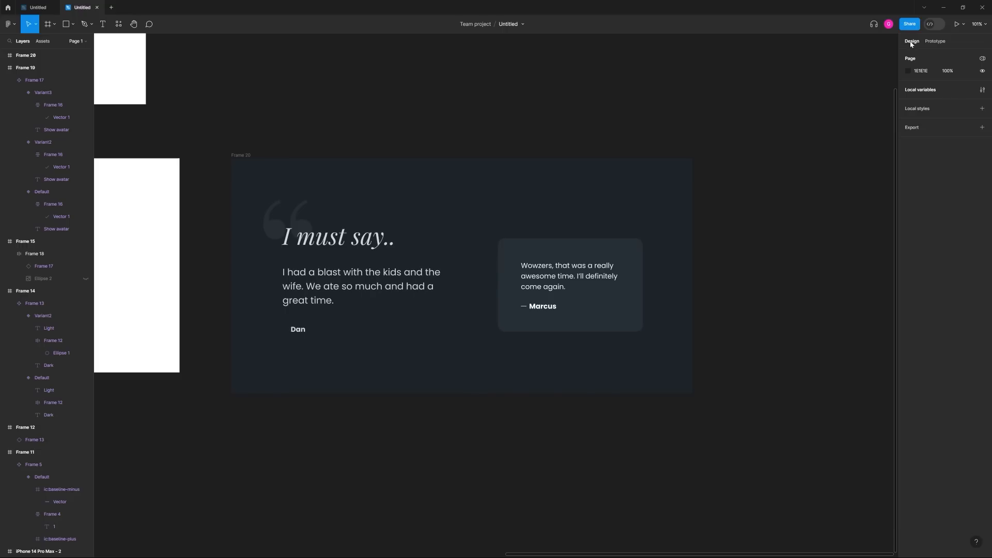
click(983, 90)
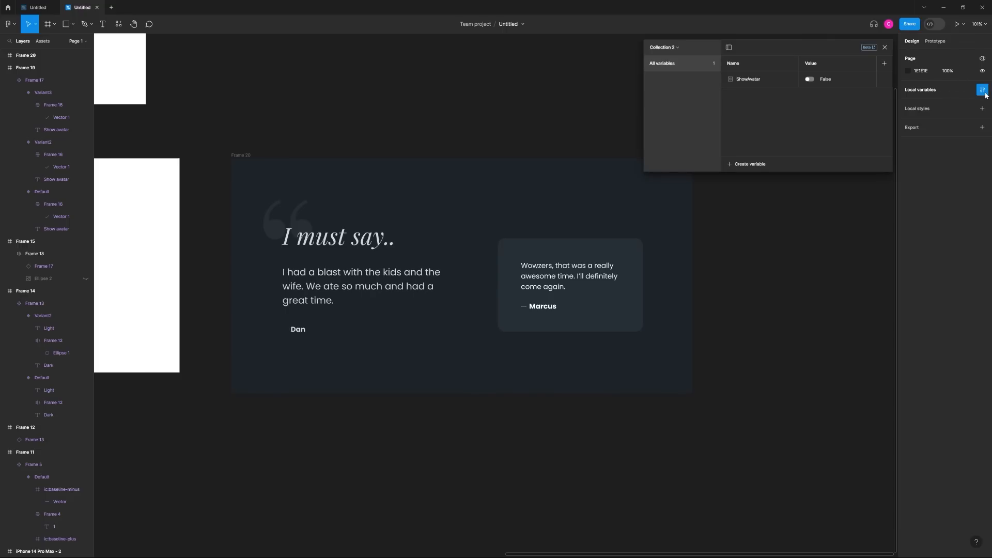
click(668, 47)
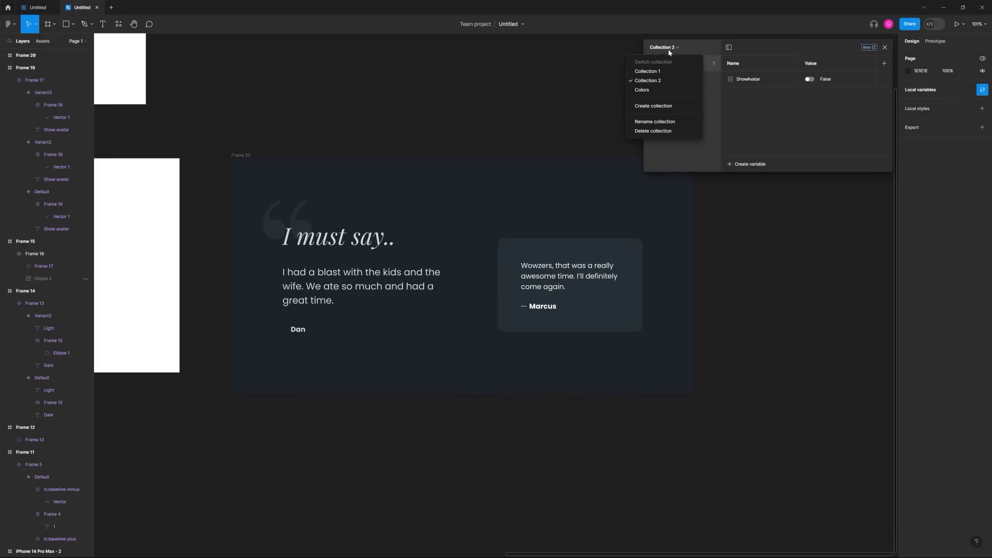
click(653, 90)
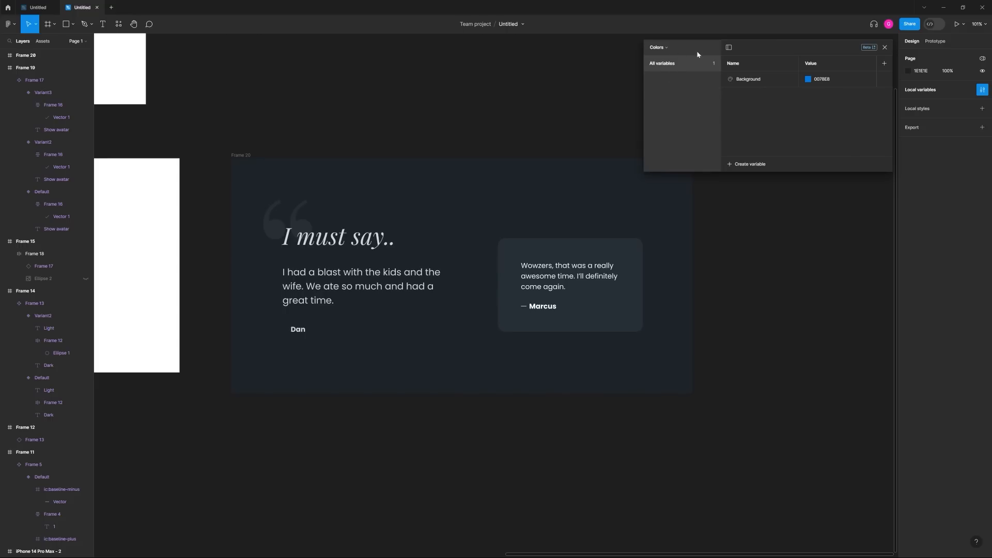
- Create a new variable collection and name it NewColors
click(667, 48)
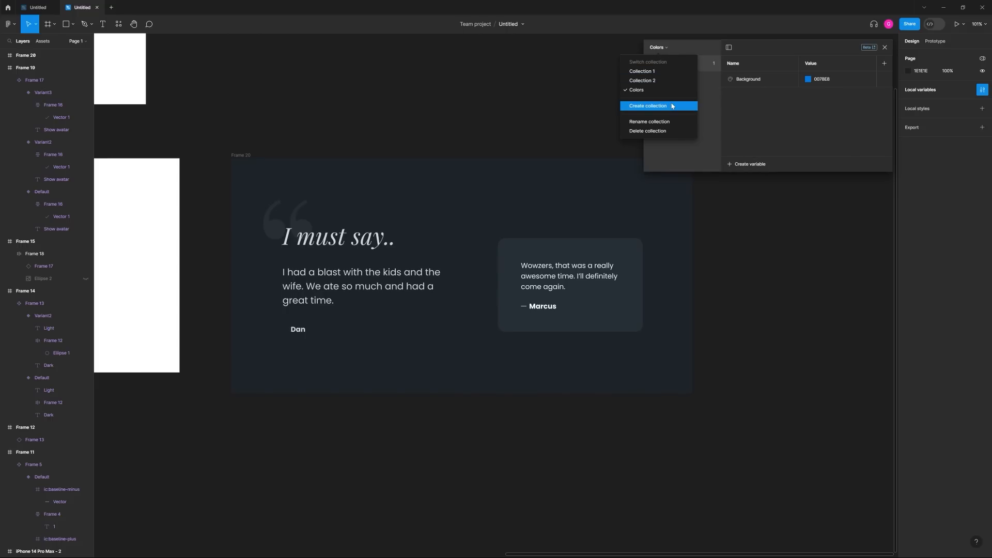
click(648, 106)
click(801, 133)
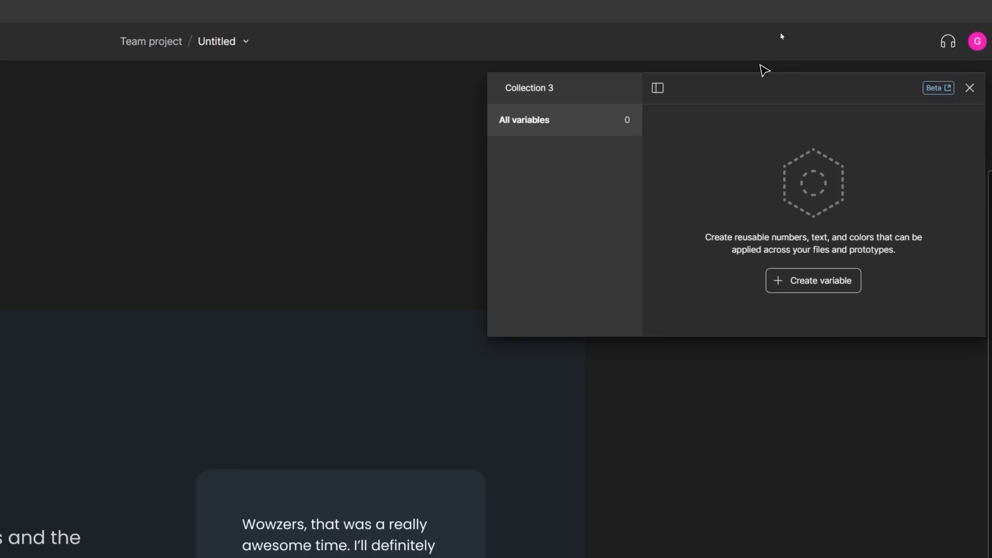
double_click(538, 95)
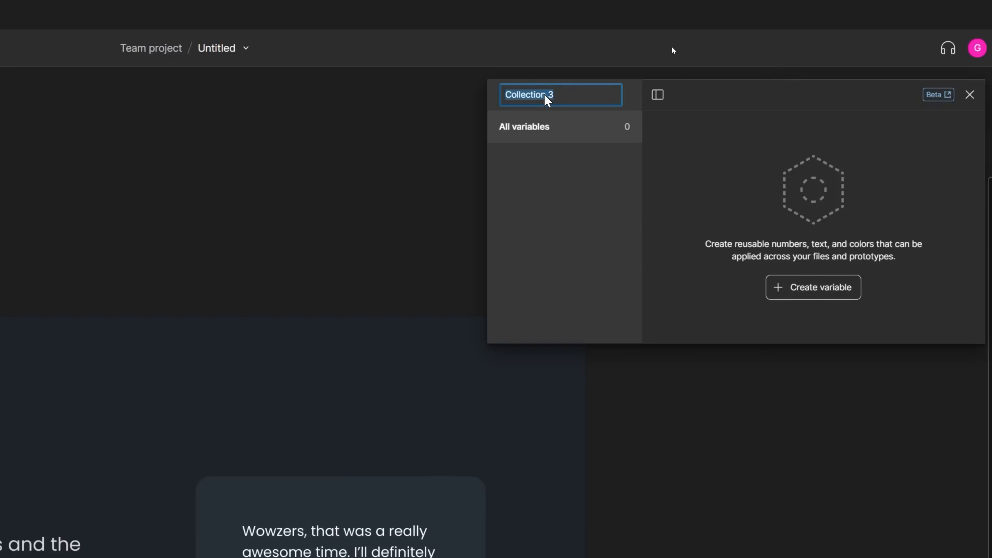
text(NewColors)
key(Return)
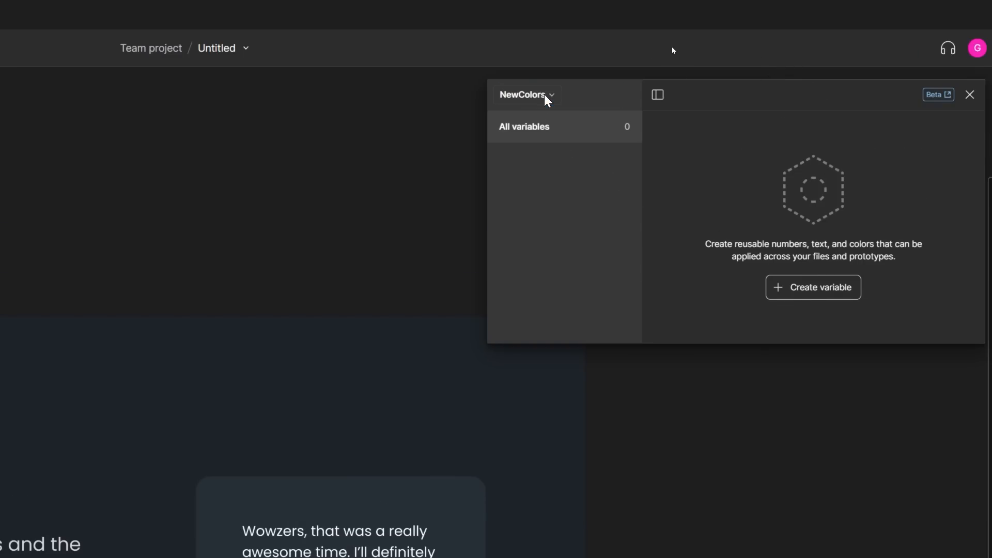
- Create a Color variable named Background in the NewColors collection
click(841, 292)
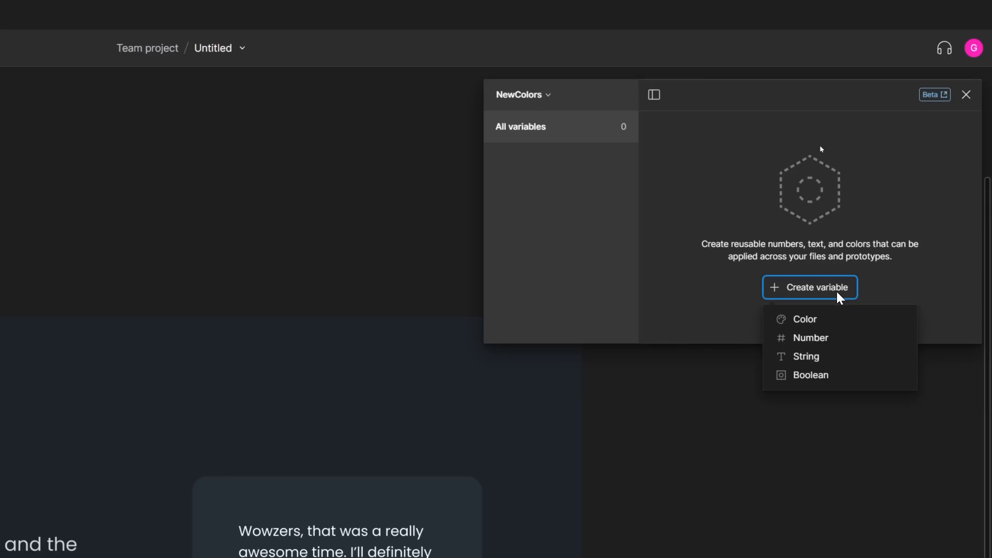
click(812, 318)
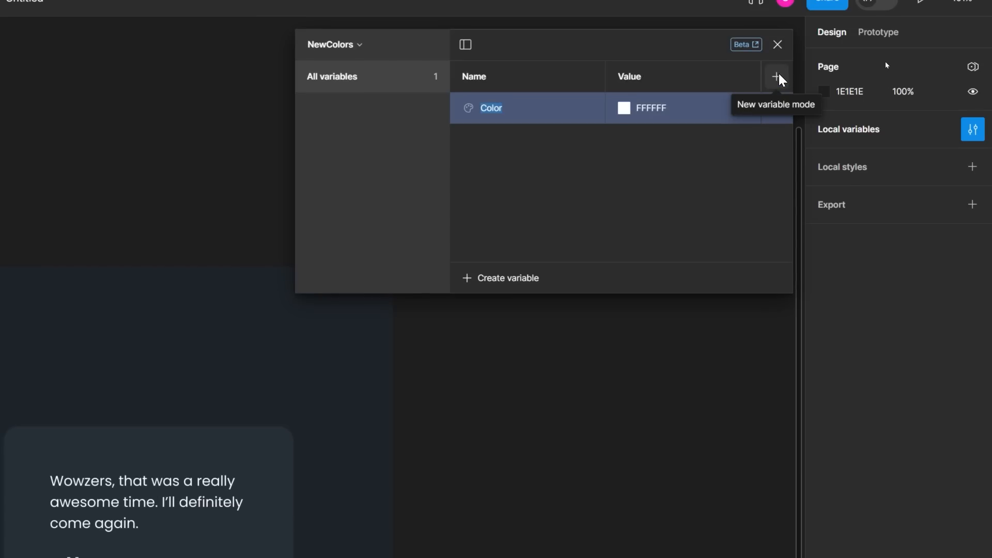
double_click(494, 112)
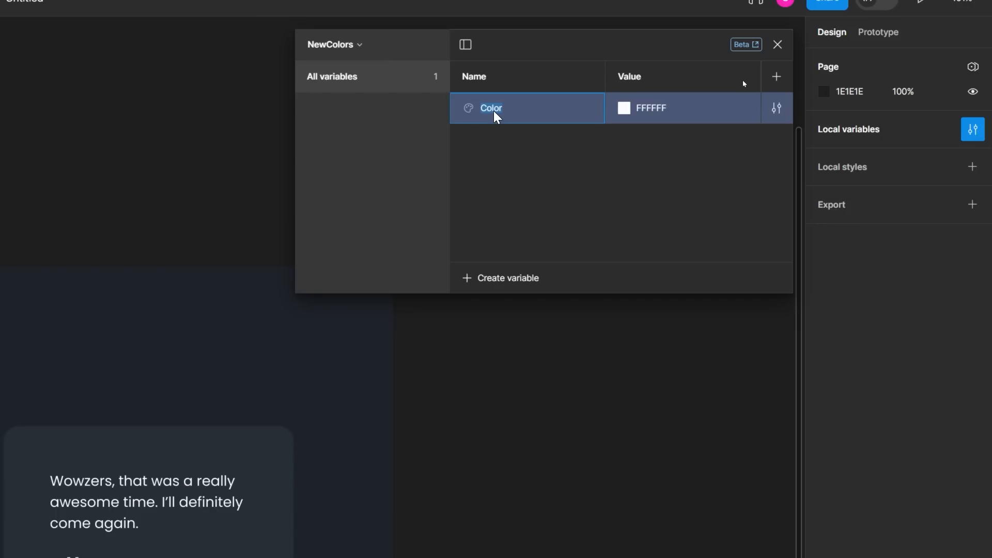
text(Background)
key(Return)
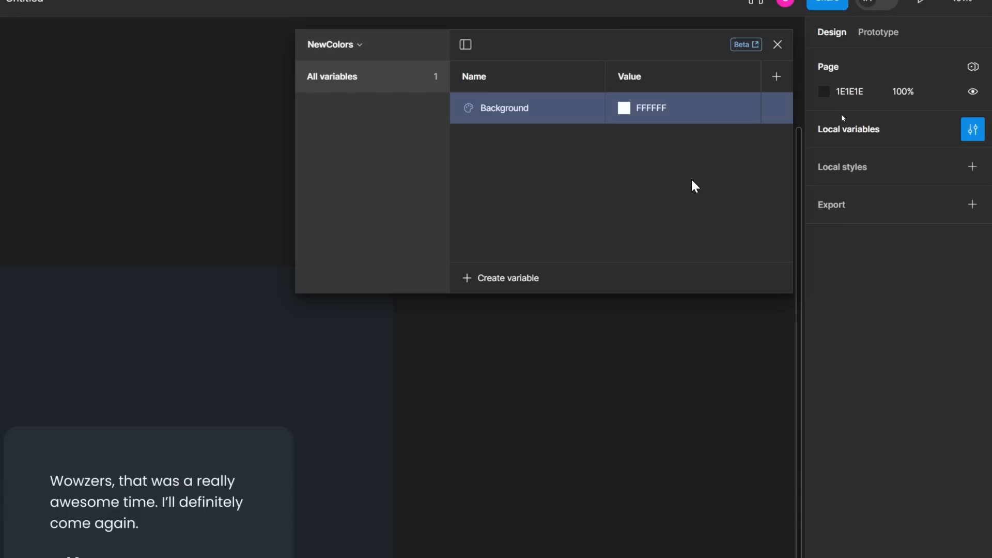
- Set the Background variable's value to 1E2429 by sampling the dark testimonial frame's background on the canvas
click(625, 108)
click(640, 361)
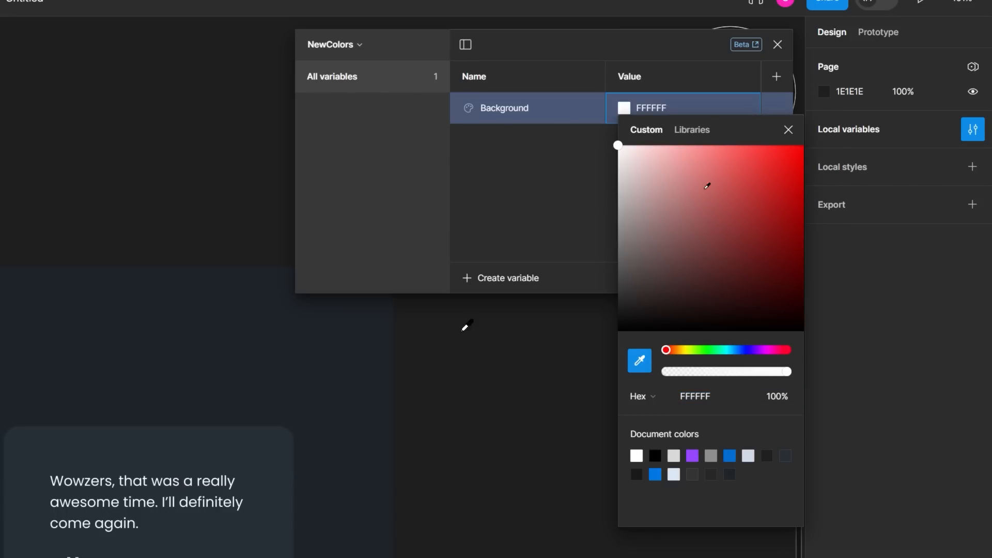
click(337, 325)
click(559, 211)
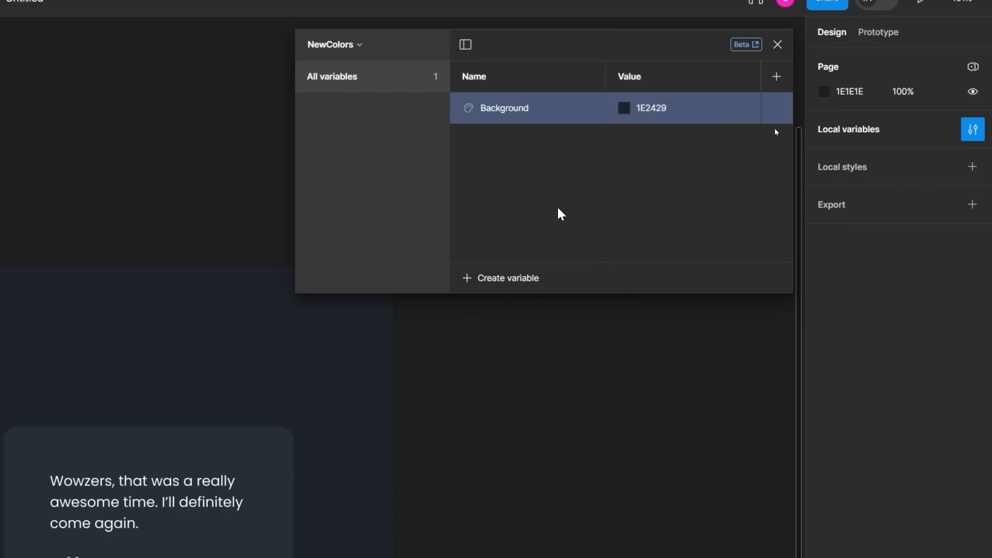
- Add a second mode to the NewColors collection and name the two modes Dark and Light
click(782, 81)
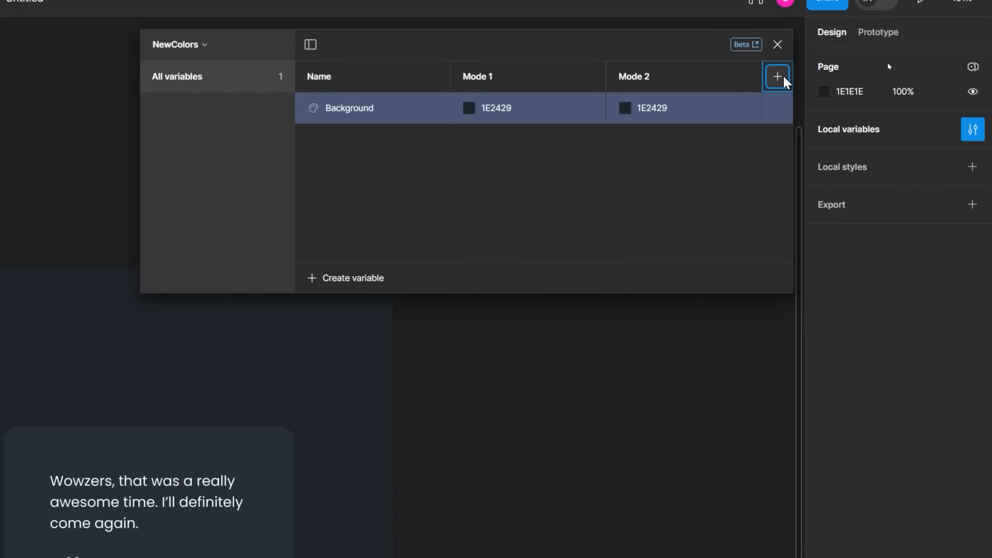
double_click(481, 78)
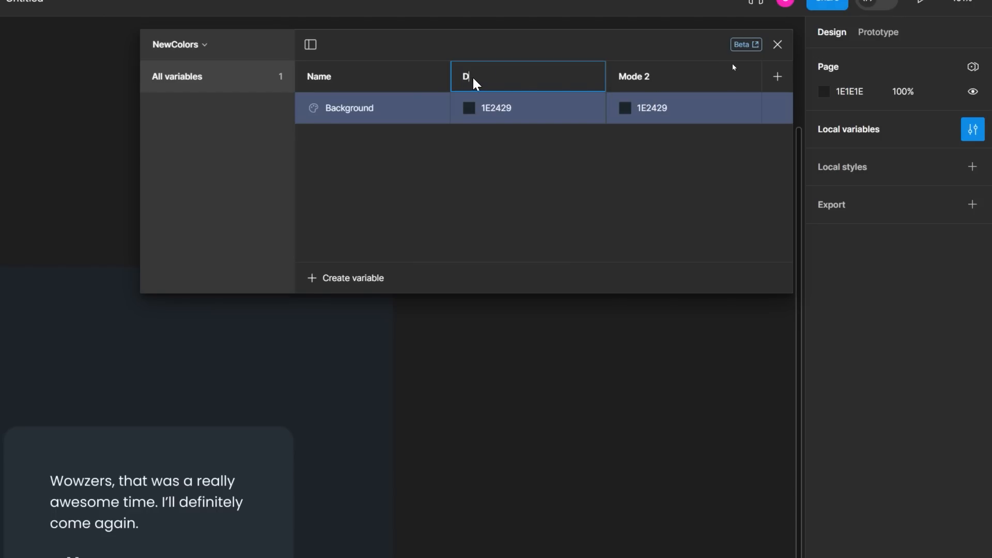
text(Dark)
key(Return)
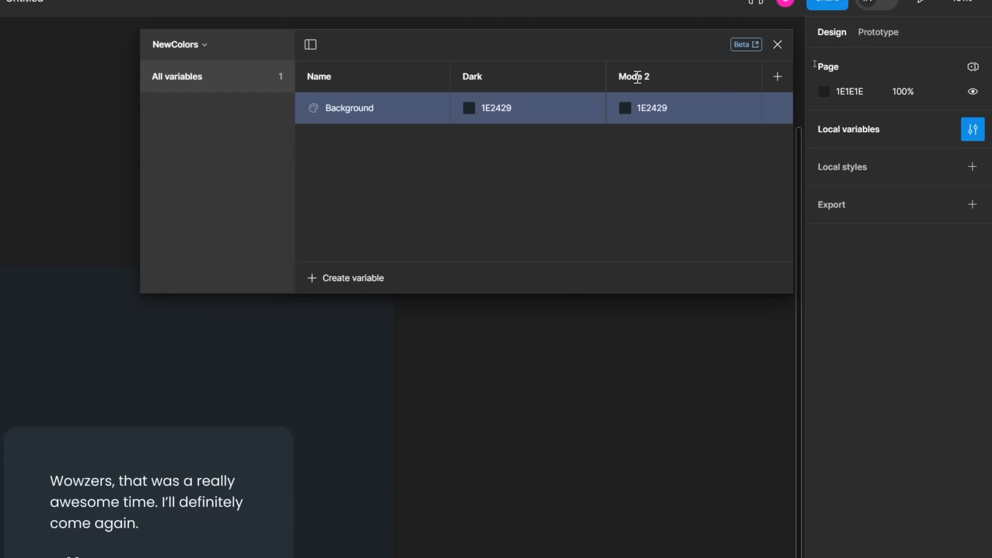
double_click(637, 78)
text(Light)
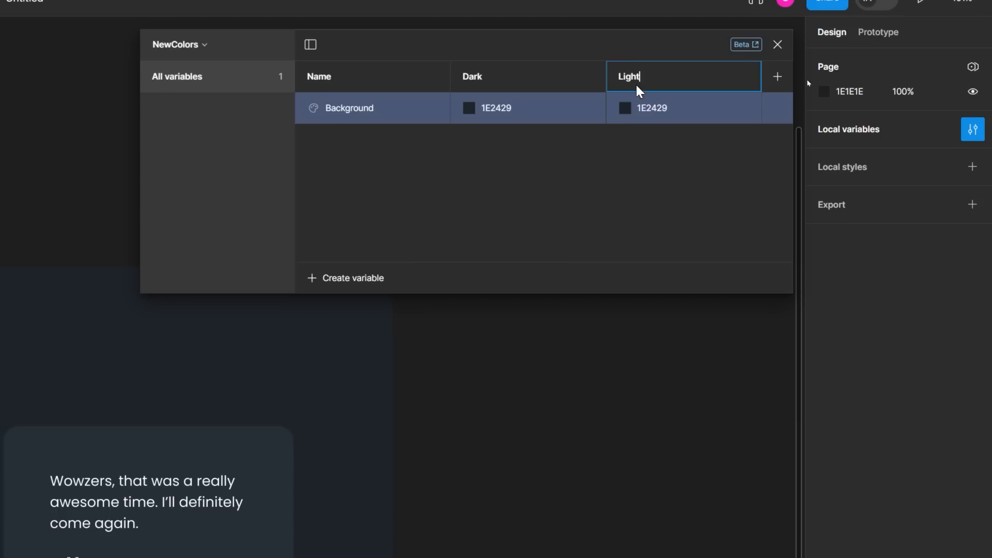
key(Return)
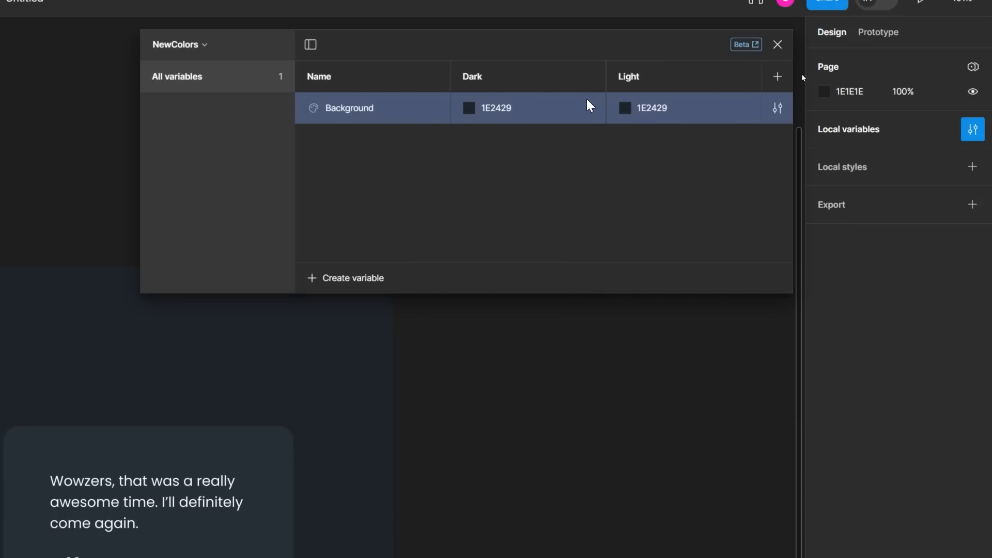
- Add a third mode to the NewColors collection and delete it again
click(778, 77)
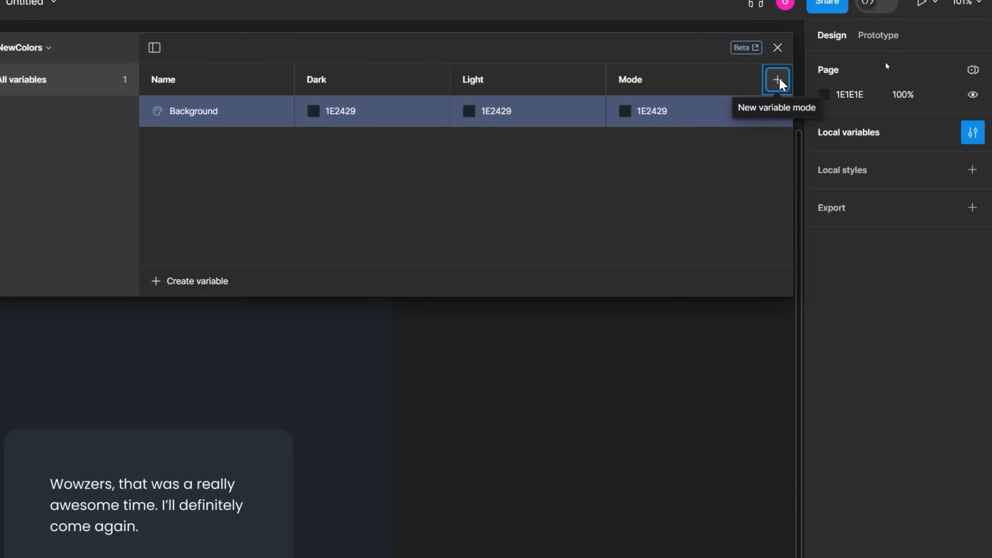
right_click(665, 89)
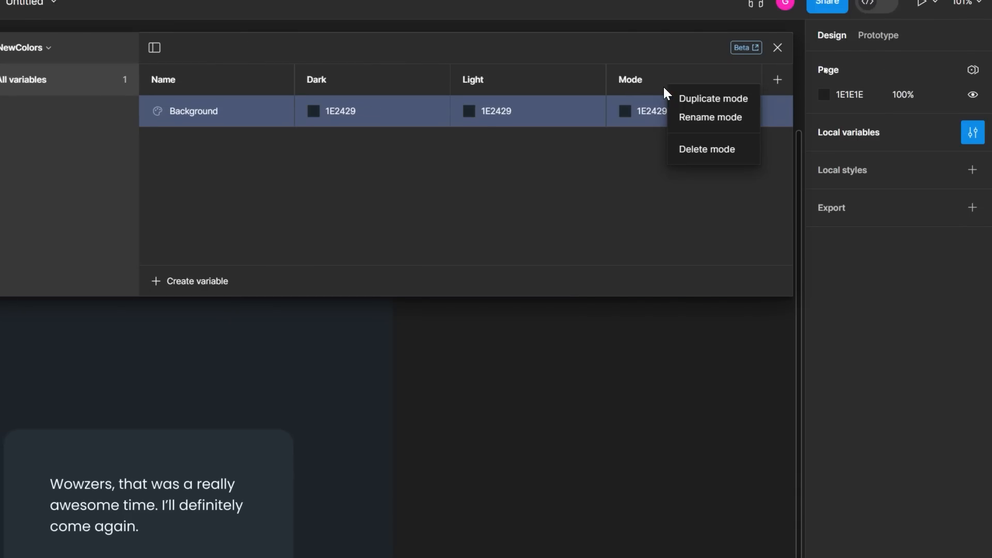
click(700, 148)
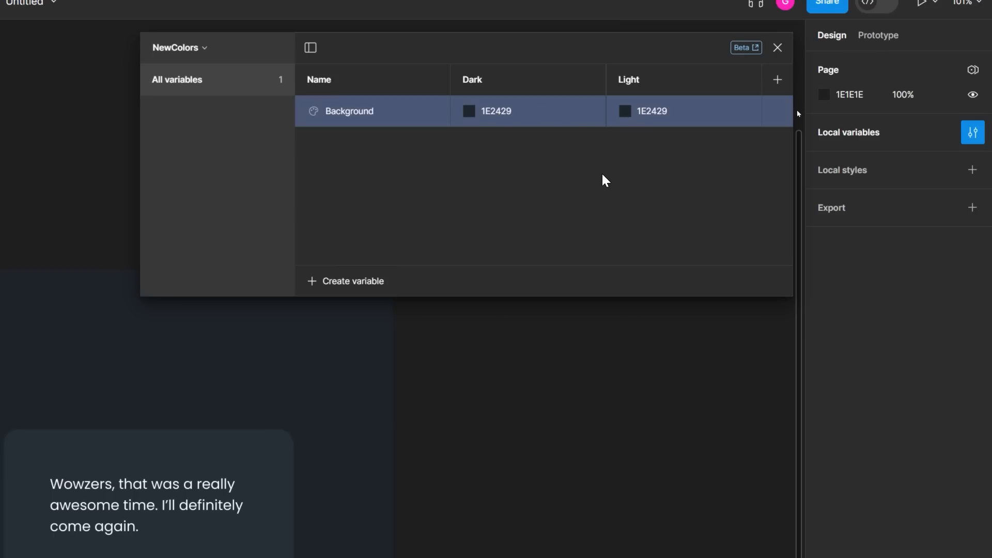
- Apply the Background variable from NewColors to the fill of Frame 20, the testimonial frame
scroll(595, 368, down, 5)
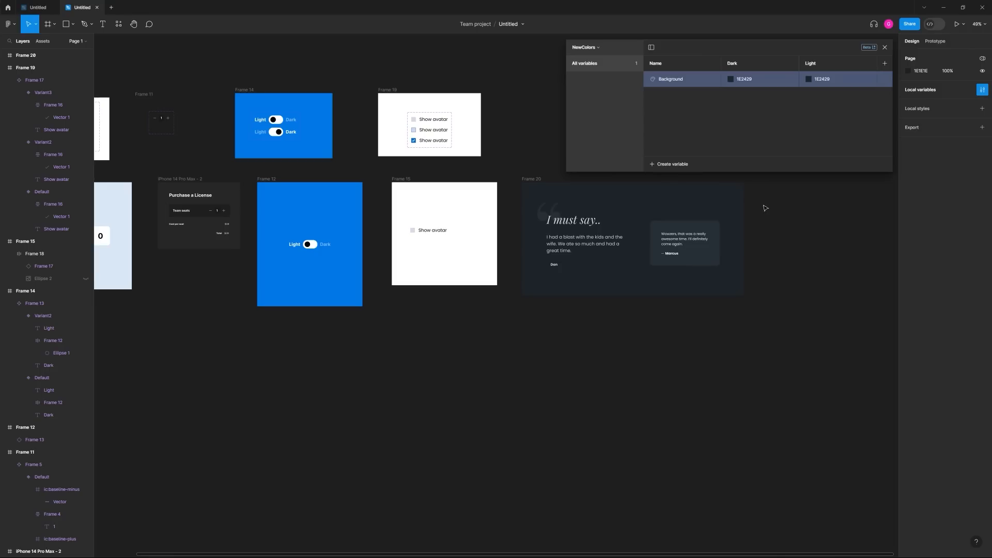
scroll(669, 369, up, 3)
drag(643, 385, 312, 465)
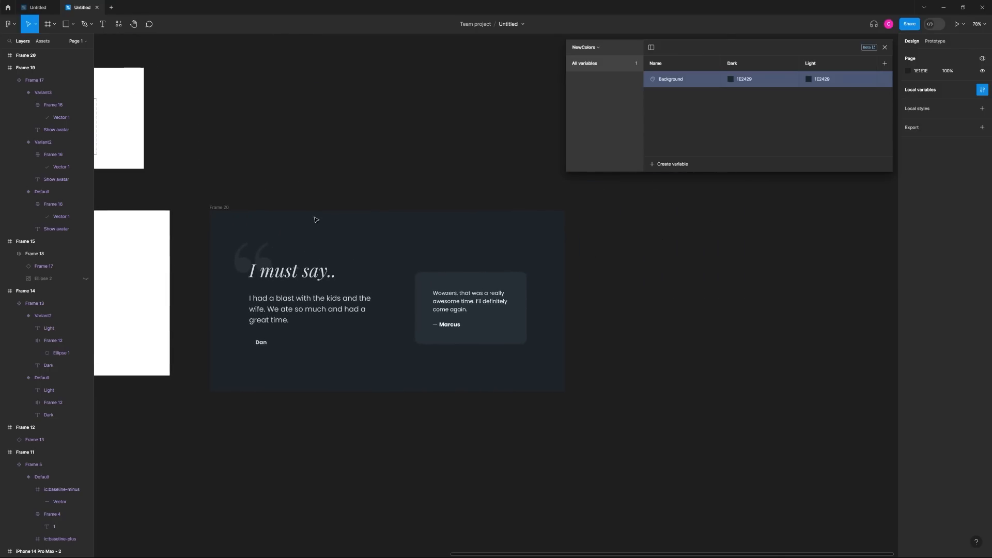
click(230, 210)
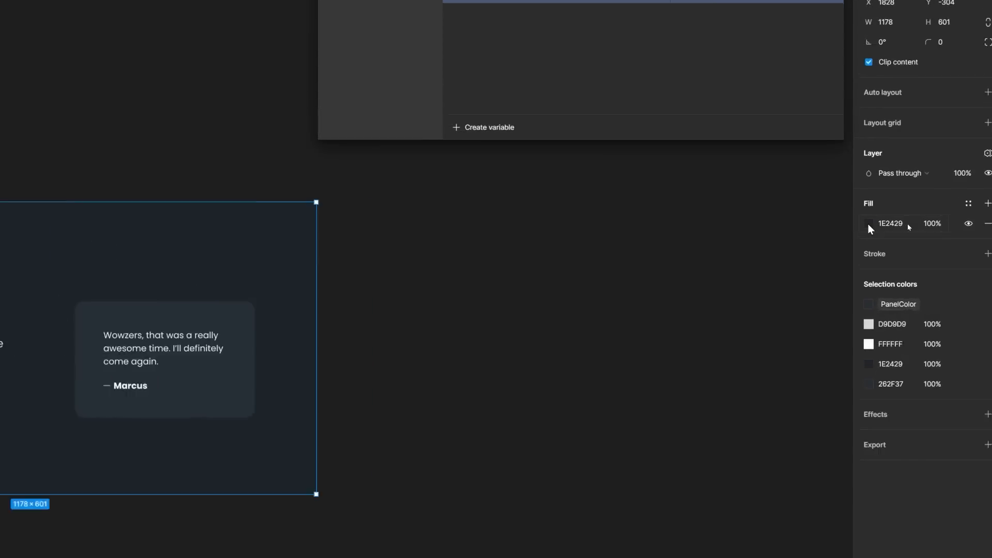
click(908, 224)
click(834, 225)
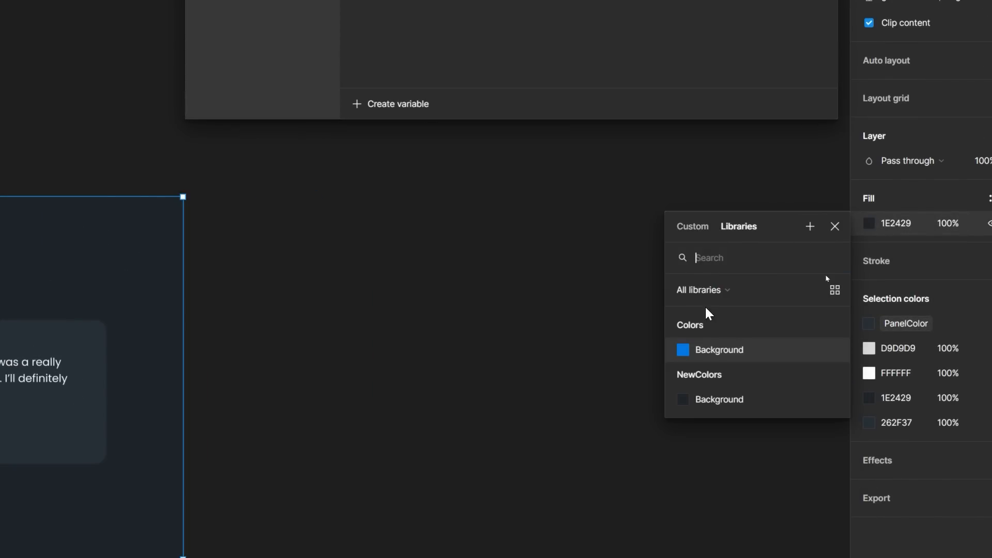
click(714, 398)
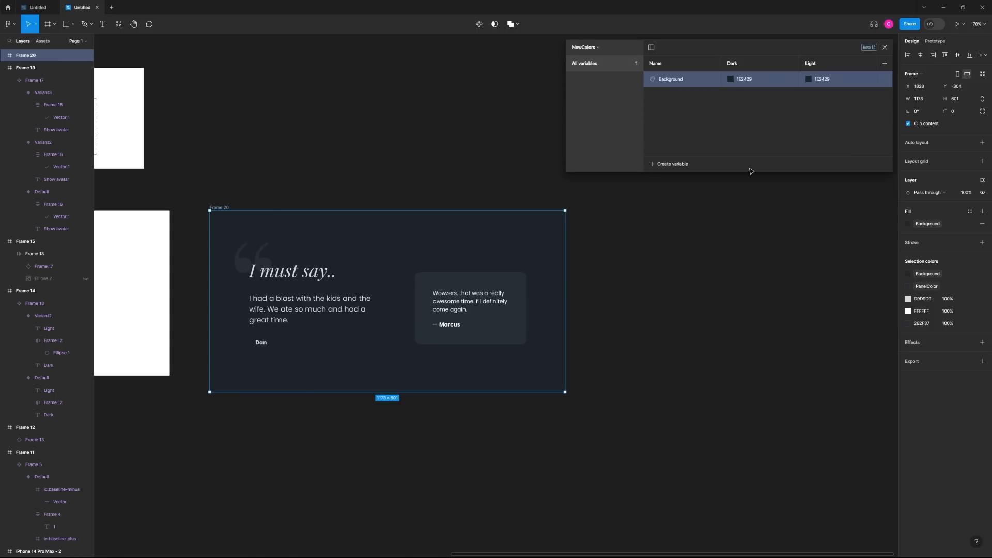
- Set the Background variable's Light mode value to the pale blue DEF0FF
scroll(532, 184, up, 2)
scroll(517, 181, left, 2)
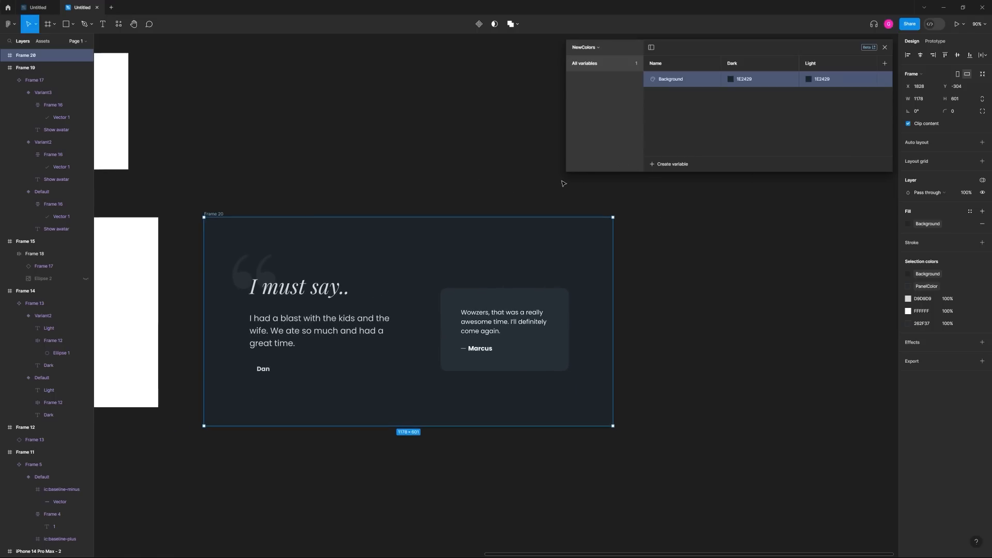
click(809, 79)
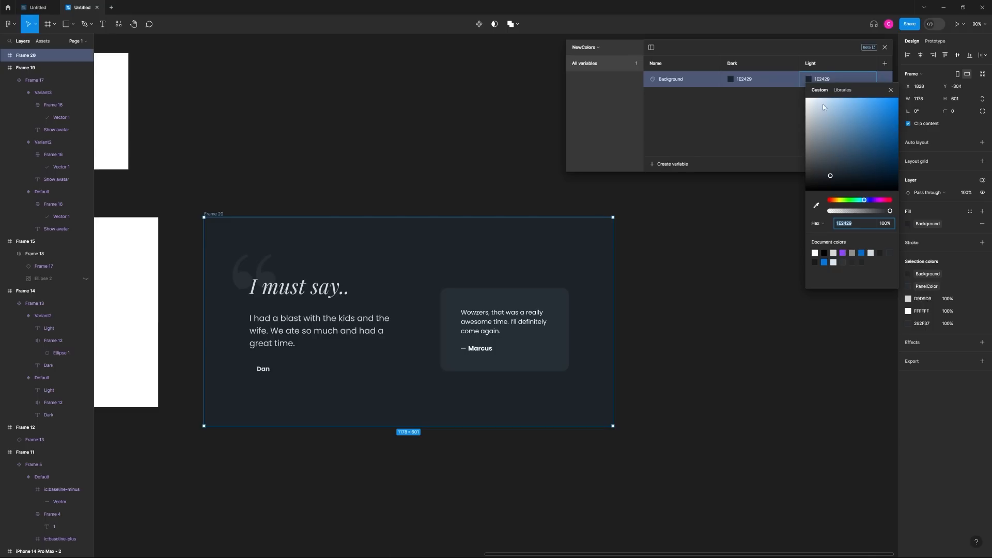
mouse_move(814, 109)
mouse_down()
mouse_move(829, 108)
mouse_move(813, 90)
mouse_up()
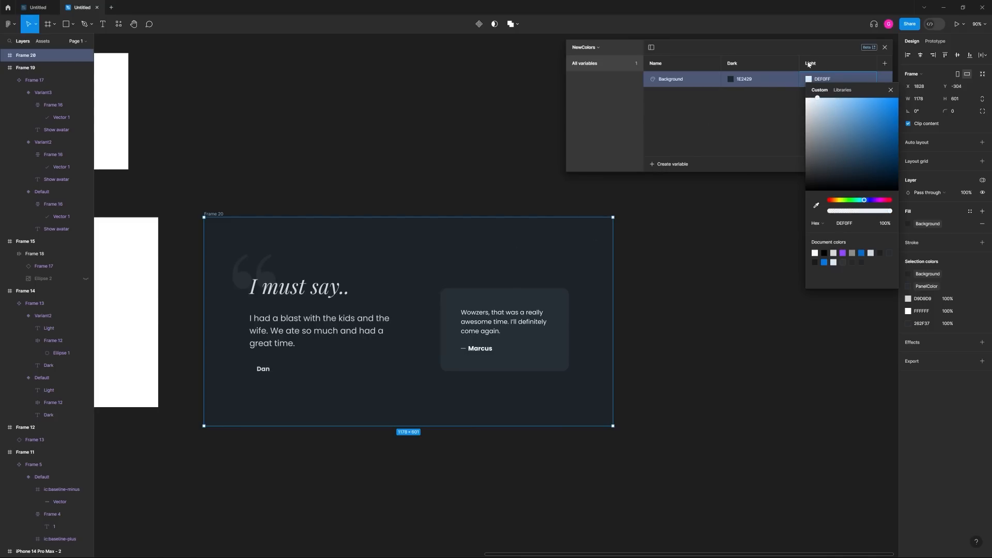
click(853, 229)
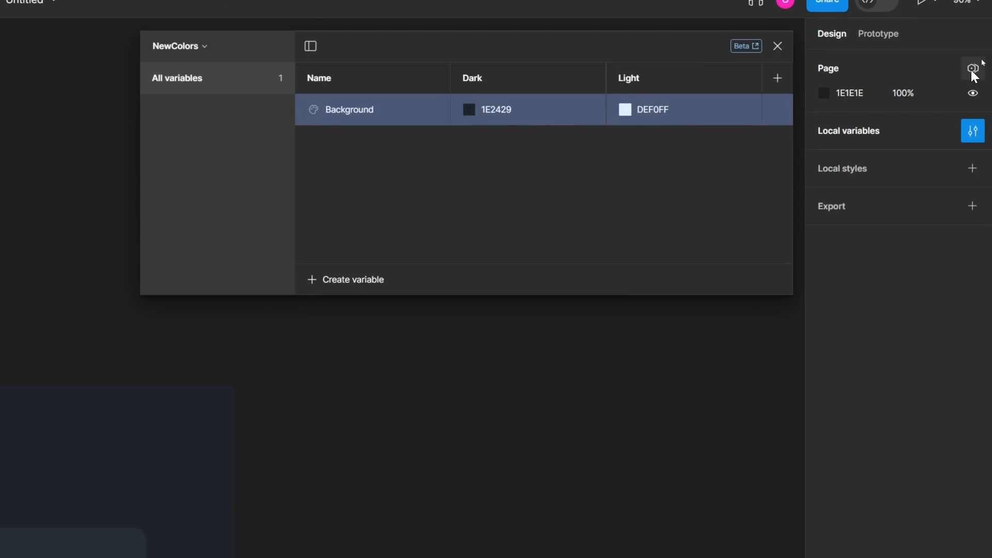
- Switch the page's NewColors variable mode to Light
click(981, 61)
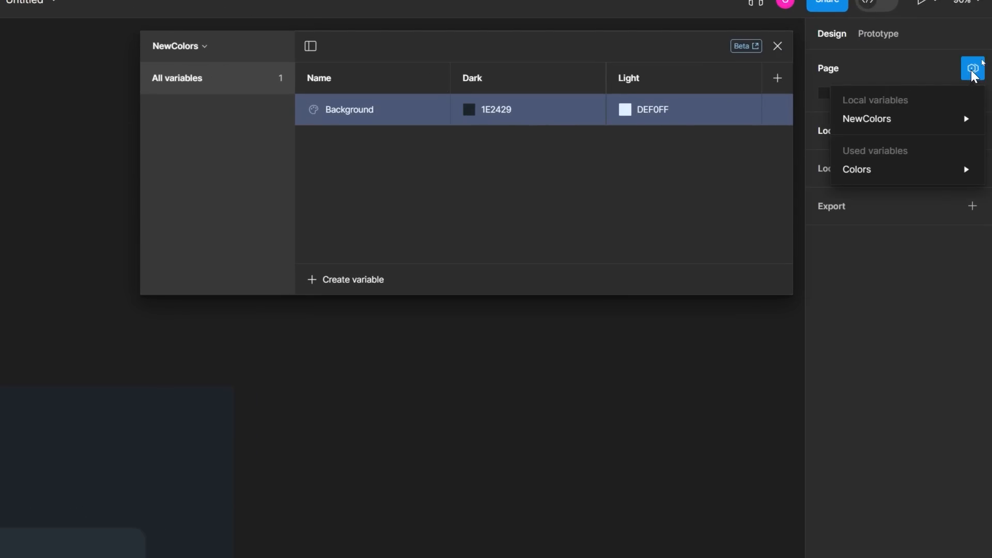
mouse_move(889, 121)
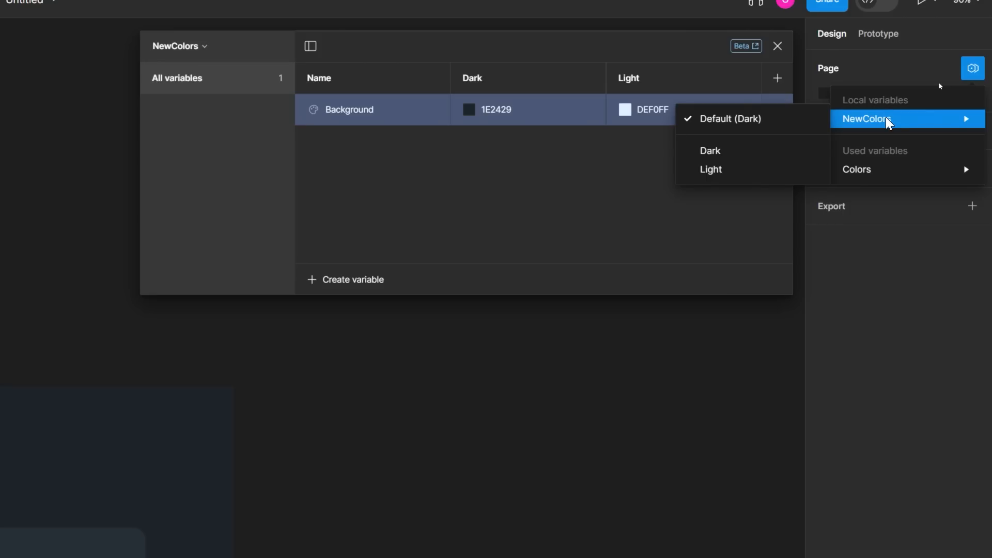
click(726, 166)
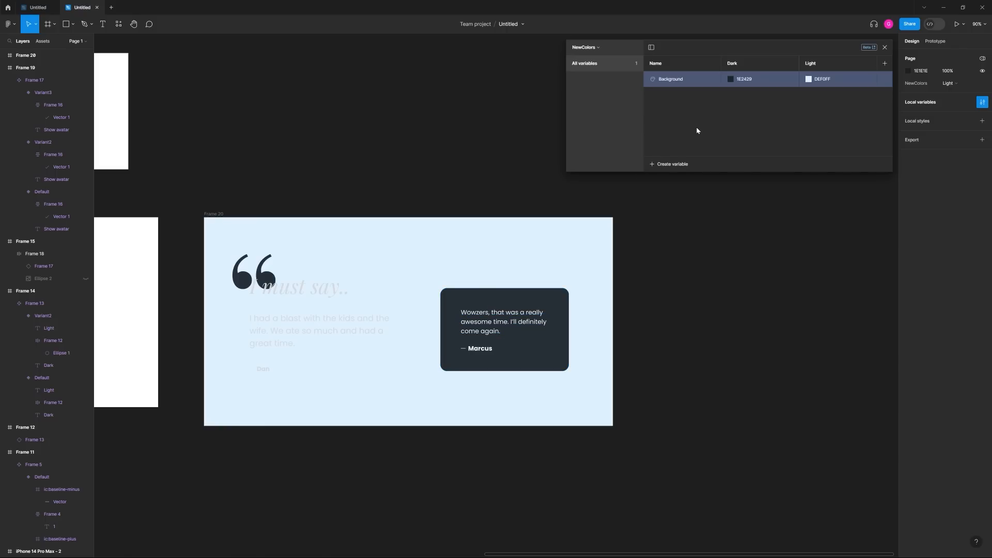
- Create a Color variable named MainType in the NewColors collection
click(682, 164)
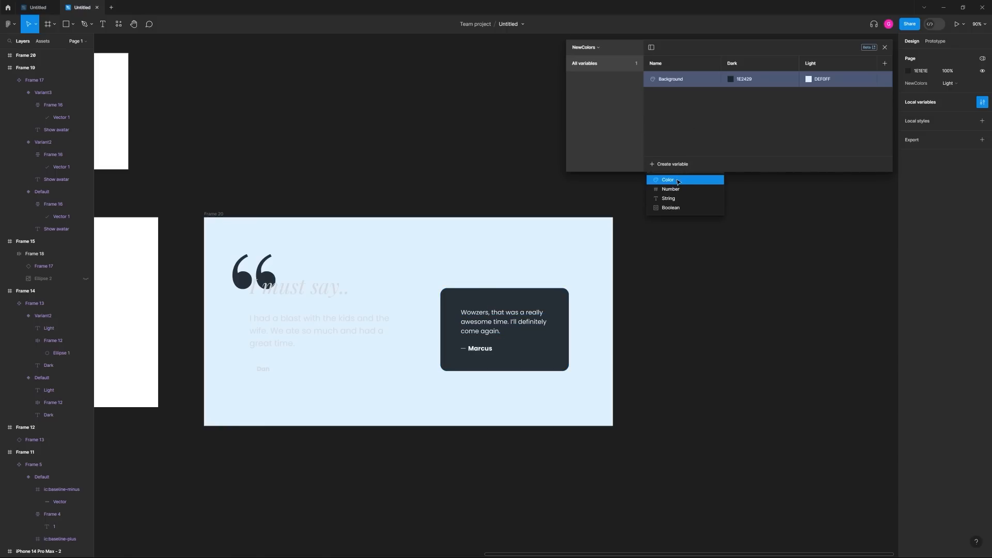
click(679, 181)
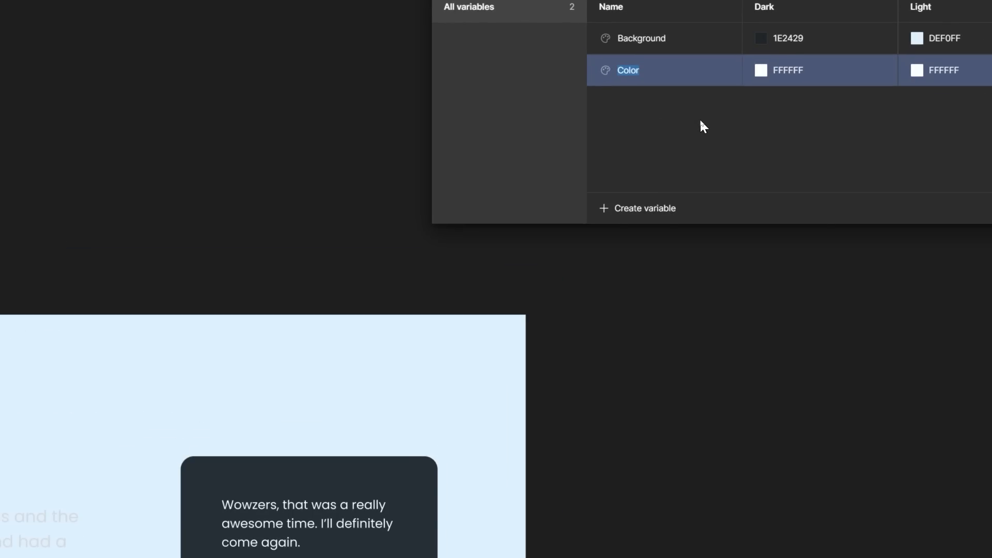
text(Ma)
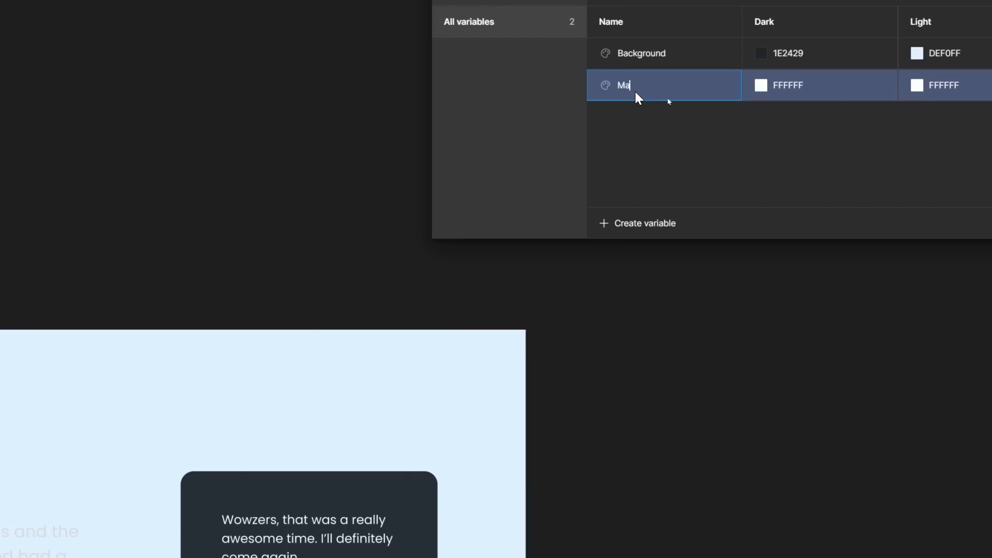
text(inType)
key(Return)
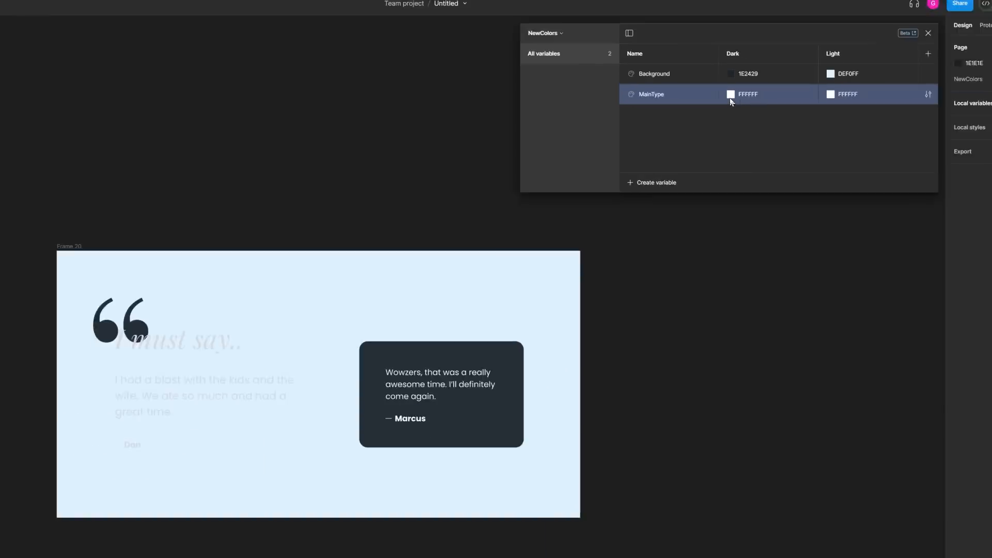
- Switch the page's NewColors mode to Dark and copy the "I must say.." heading's fill, D9D9D9, into MainType's Dark value
click(991, 77)
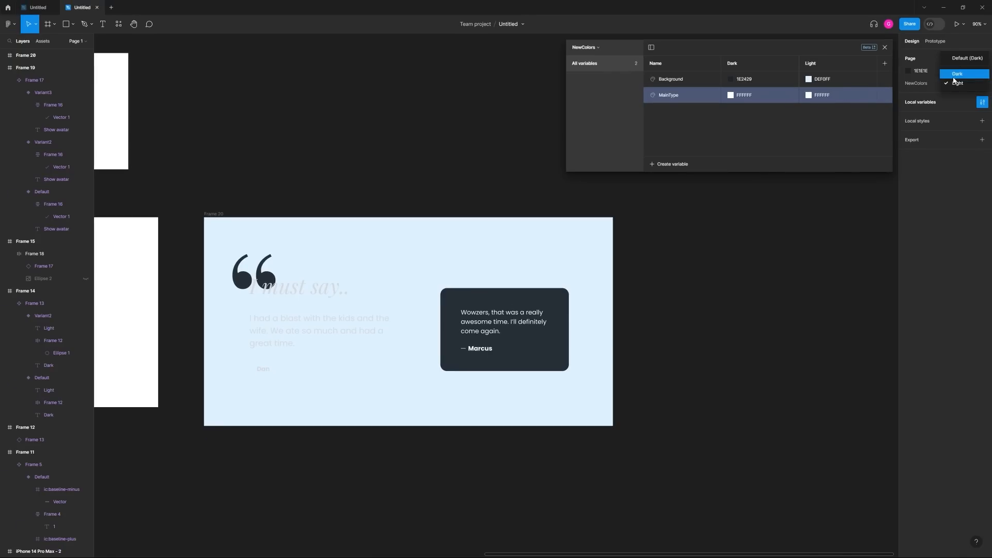
click(957, 74)
click(292, 289)
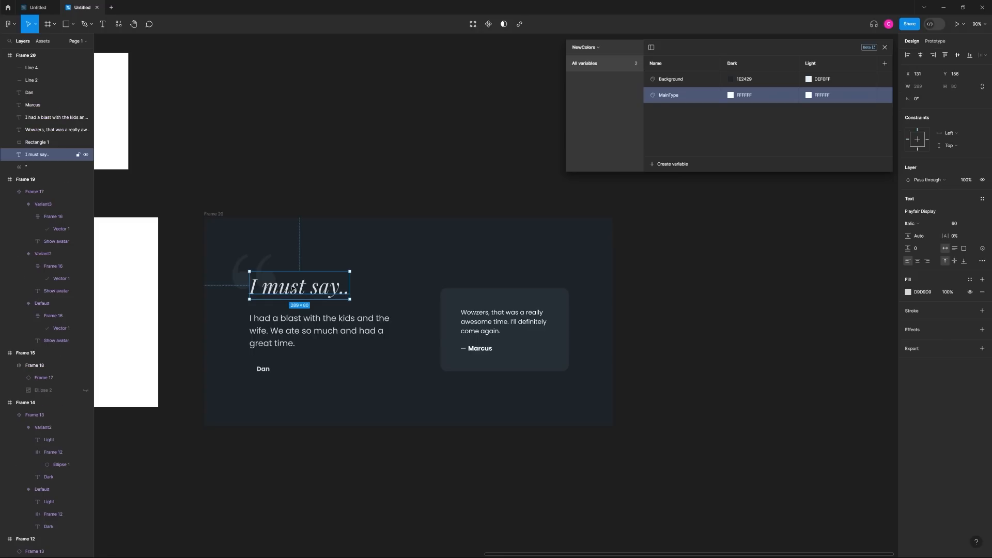
click(923, 292)
key(ctrl+c)
click(749, 97)
key(ctrl+v)
key(Return)
- Set the MainType variable's Light mode value to black, 000000
click(810, 96)
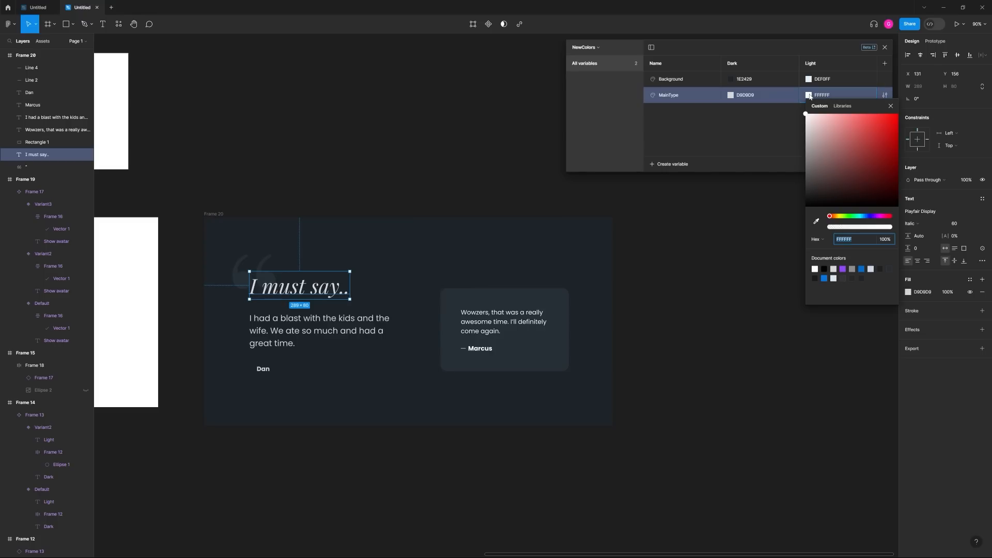
drag(819, 172, 778, 222)
click(774, 144)
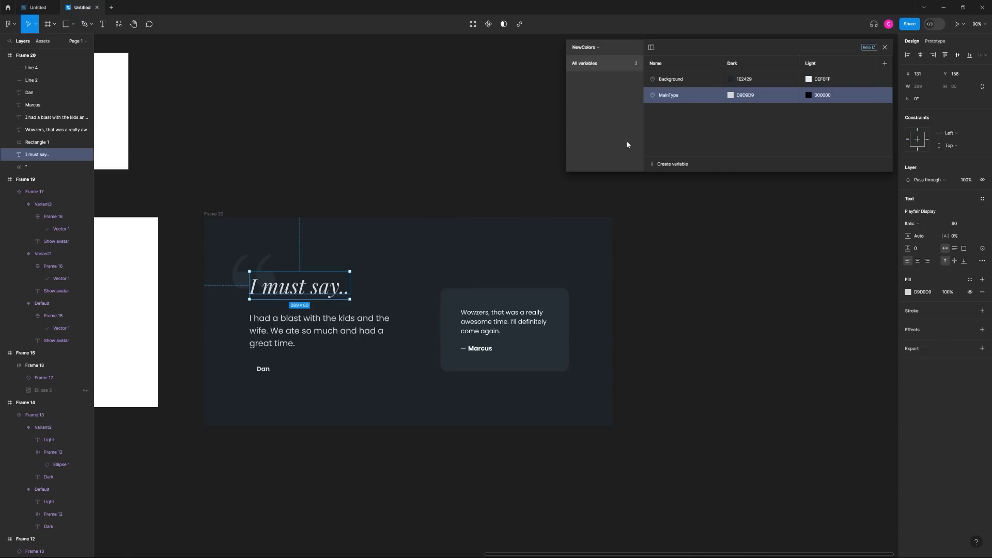
- Apply the MainType variable to the fills of the heading, paragraph and name below it, and switch the page's NewColors mode to Light
shift+click(310, 320)
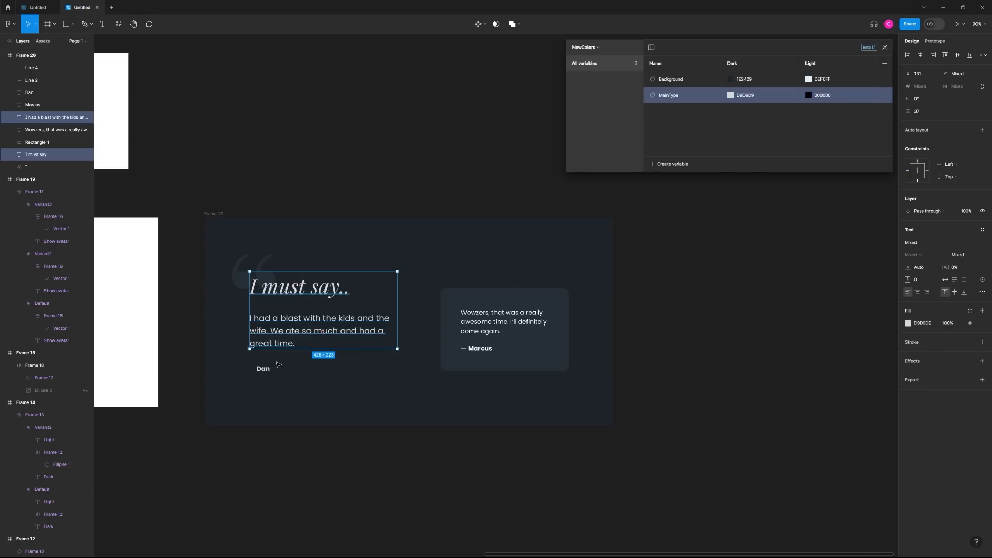
shift+click(263, 370)
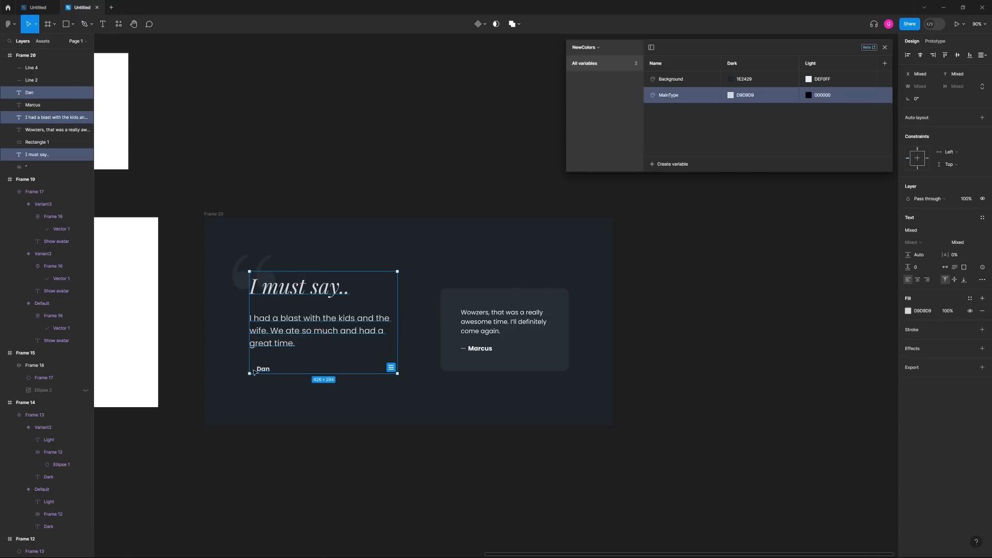
scroll(249, 371, up, 10)
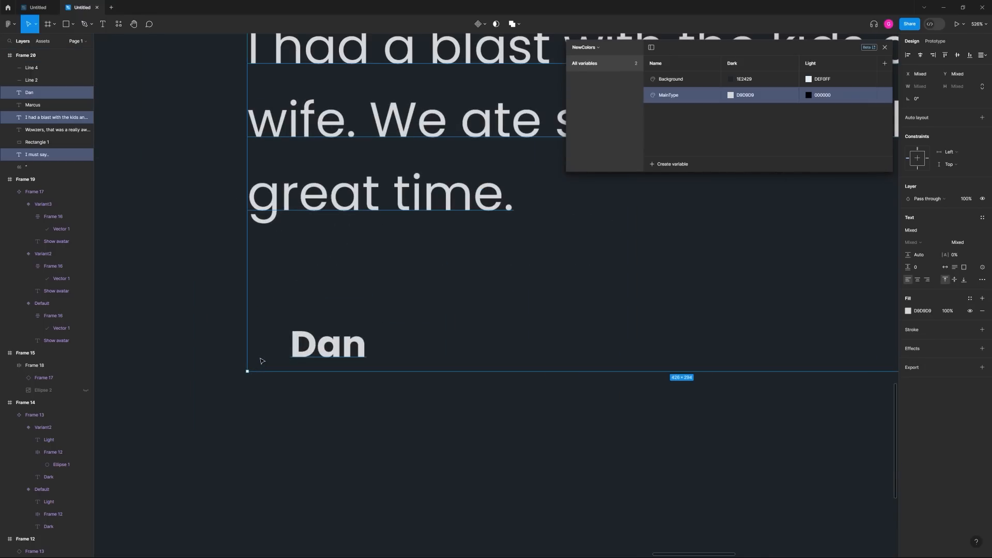
scroll(339, 293, down, 10)
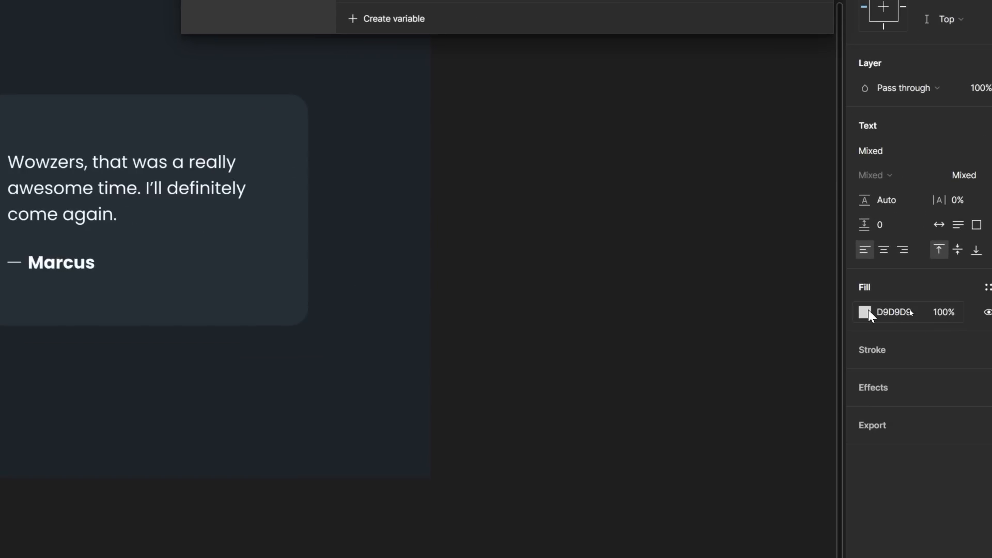
click(909, 311)
click(844, 312)
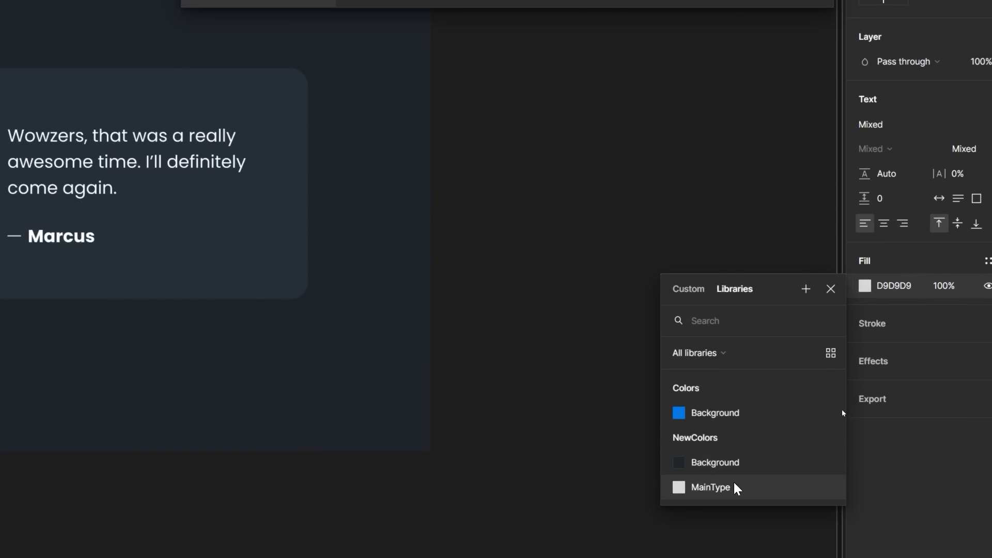
click(736, 500)
click(542, 348)
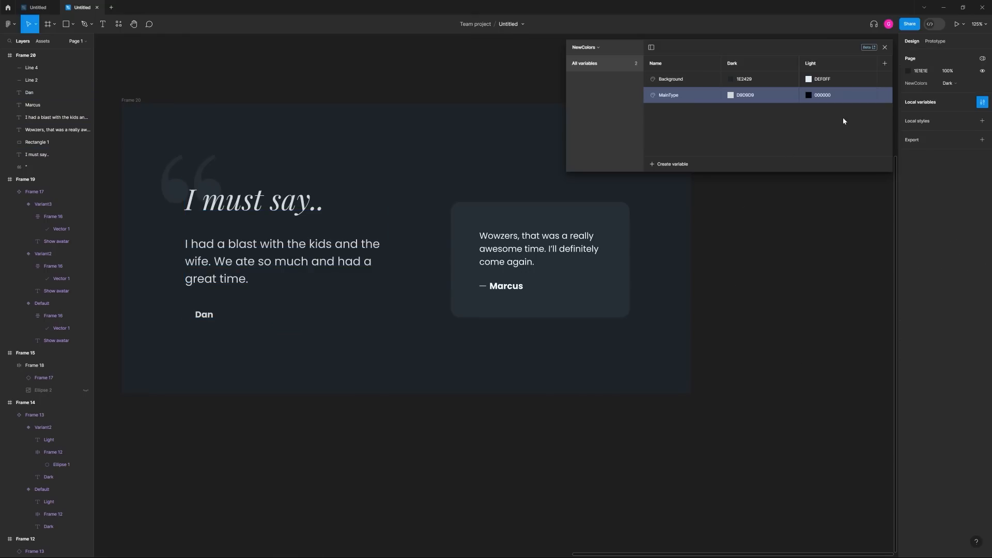
click(949, 84)
click(950, 90)
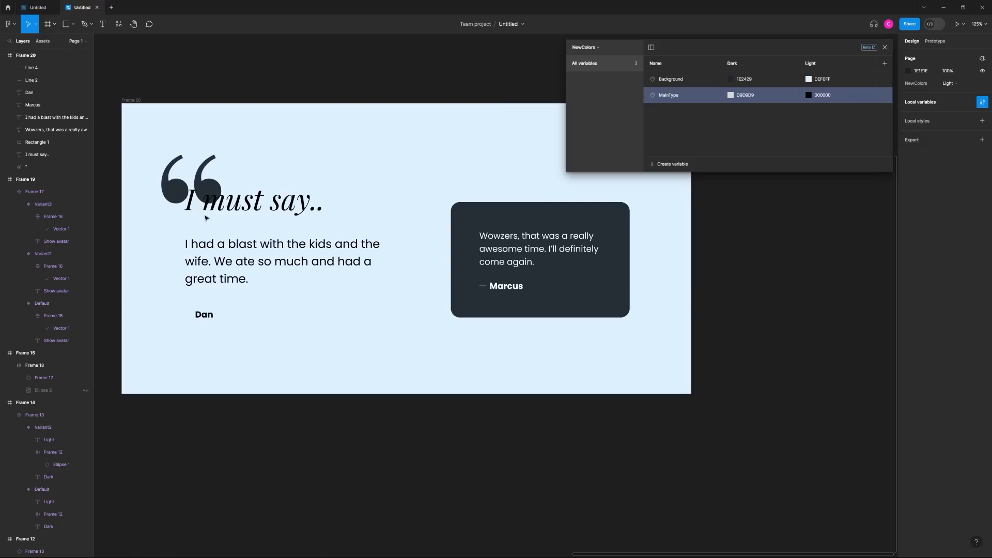
- Detach the PanelColor variable from the large quotation mark's fill and set its layer opacity to 10%
click(204, 171)
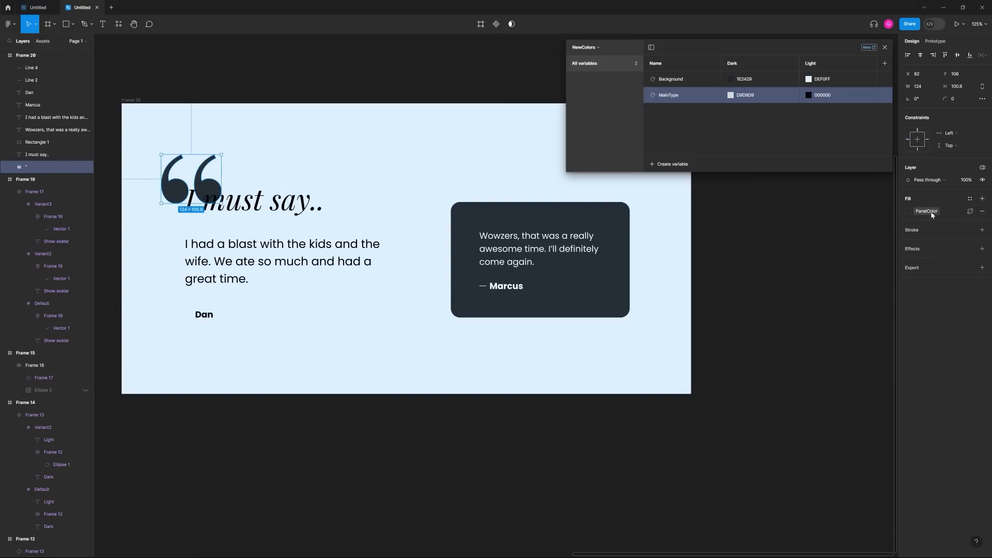
click(970, 211)
click(967, 181)
text(10)
key(Return)
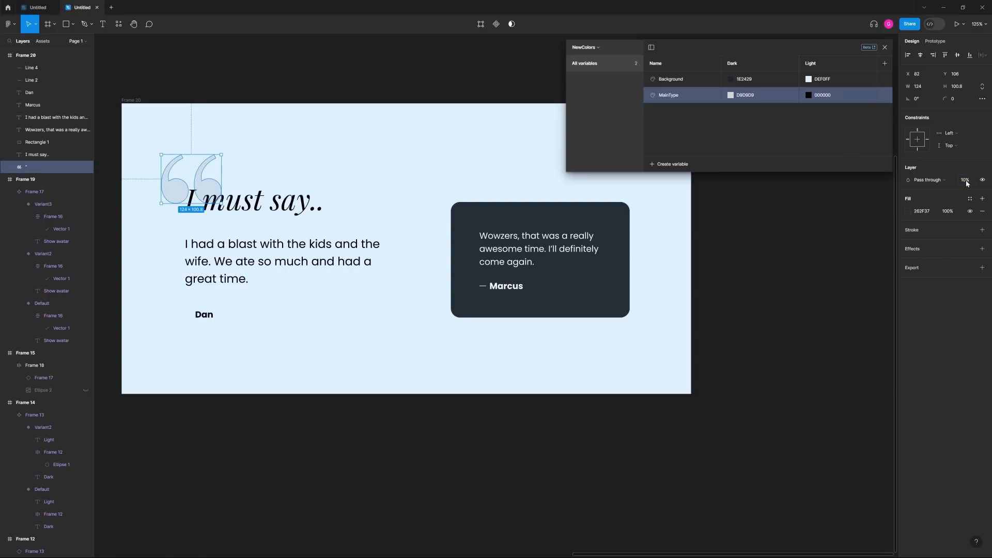
click(836, 289)
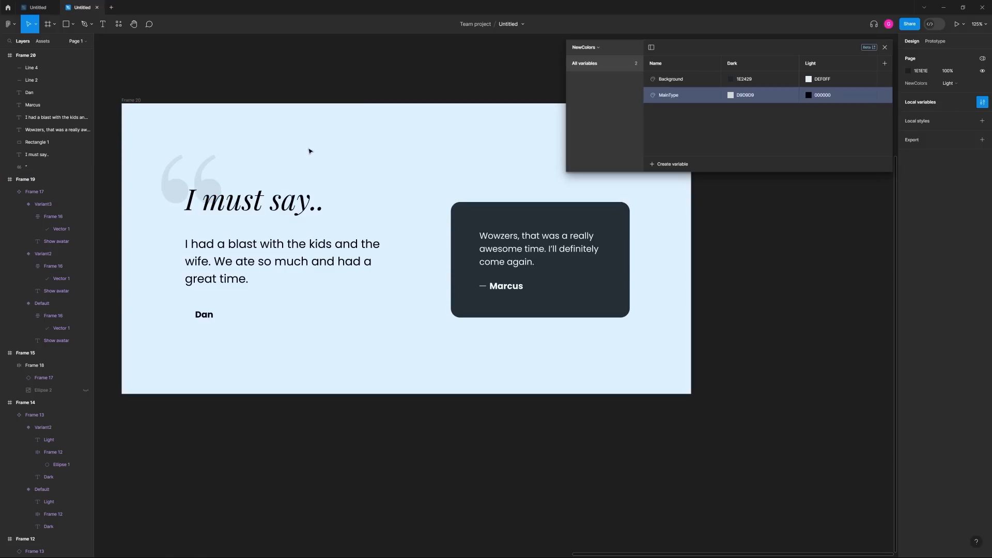
- Switch the page's NewColors mode to Dark and apply the MainType variable to the quotation mark's fill
click(949, 85)
click(947, 76)
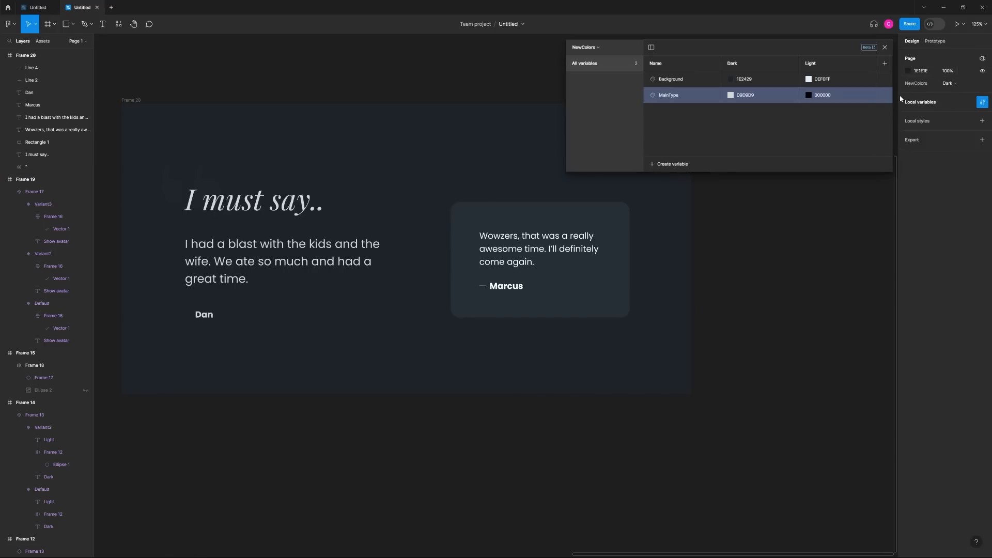
click(177, 185)
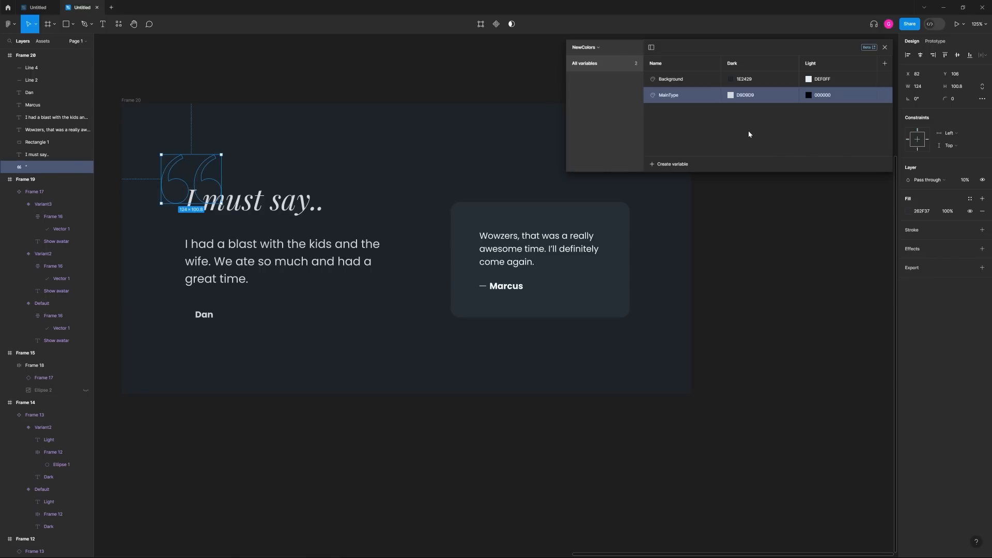
click(909, 211)
click(843, 213)
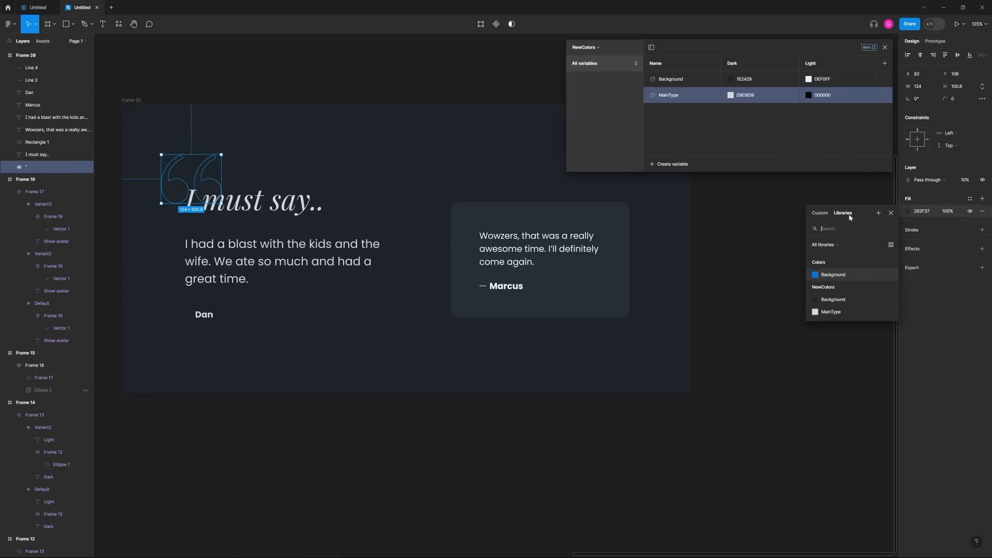
click(832, 312)
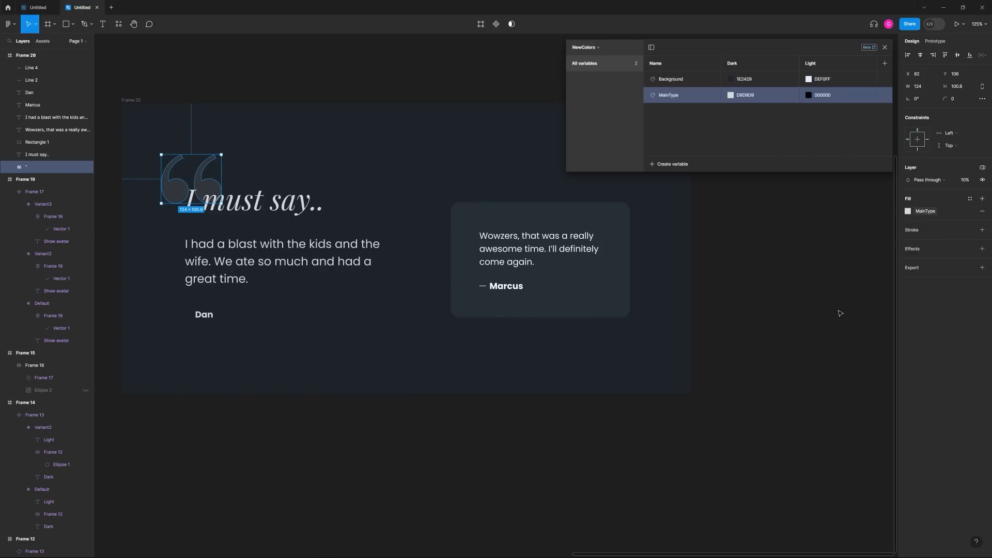
click(872, 228)
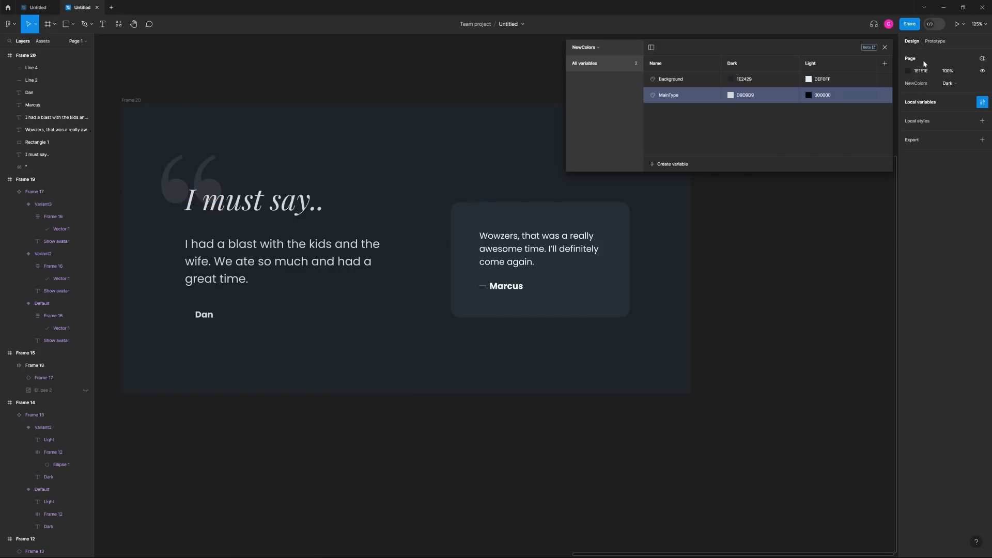
- Preview the testimonial frame in NewColors Light mode and return the page to Dark
click(948, 85)
click(956, 94)
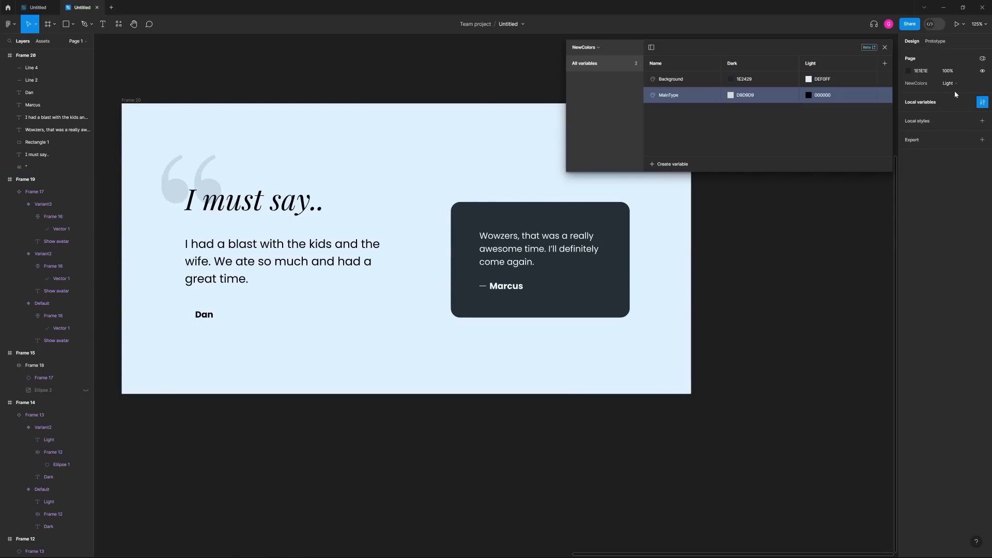
click(954, 85)
click(954, 73)
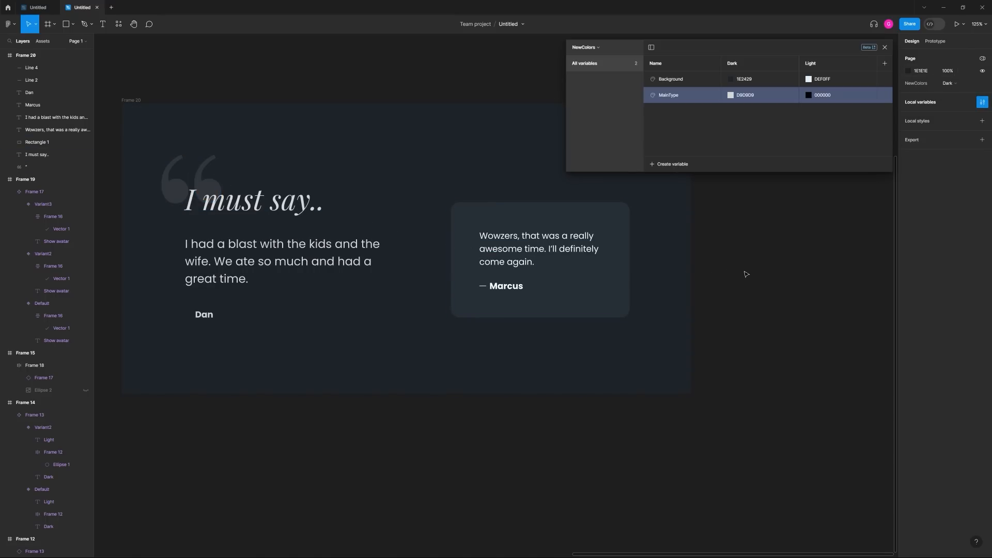
- Create a Color variable named PanelColor in the NewColors collection
scroll(497, 308, up, 2)
drag(172, 356, 161, 356)
click(538, 436)
drag(676, 342, 629, 364)
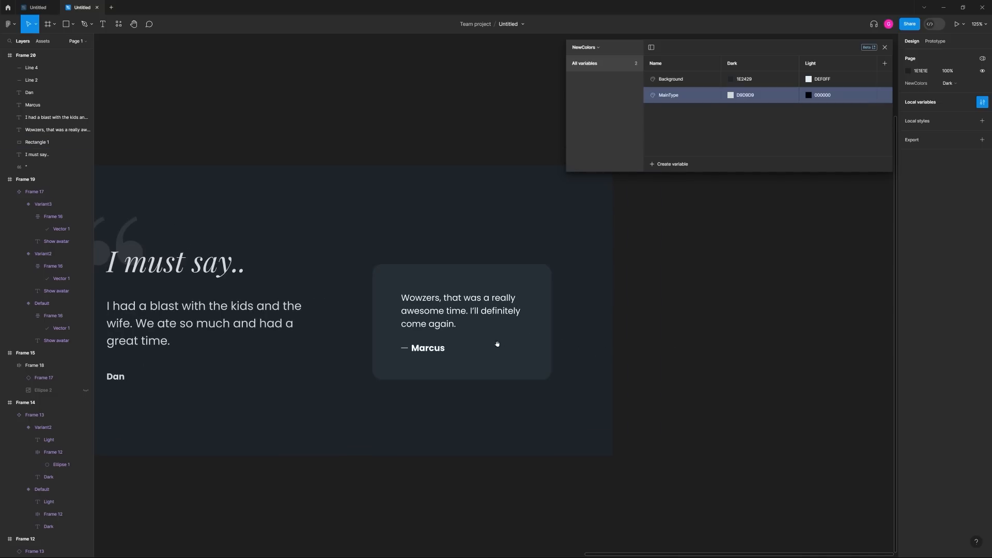
drag(497, 344, 590, 349)
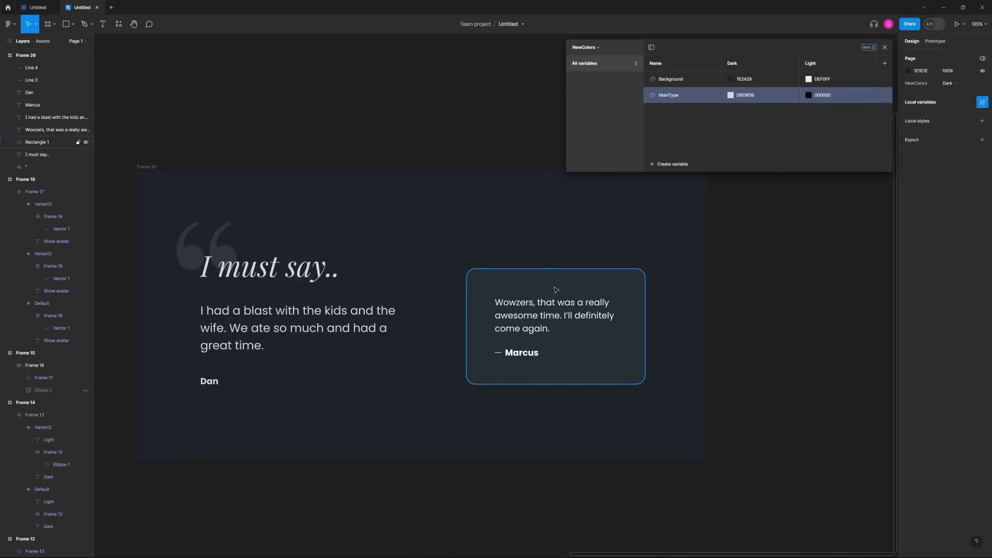
click(667, 164)
click(666, 180)
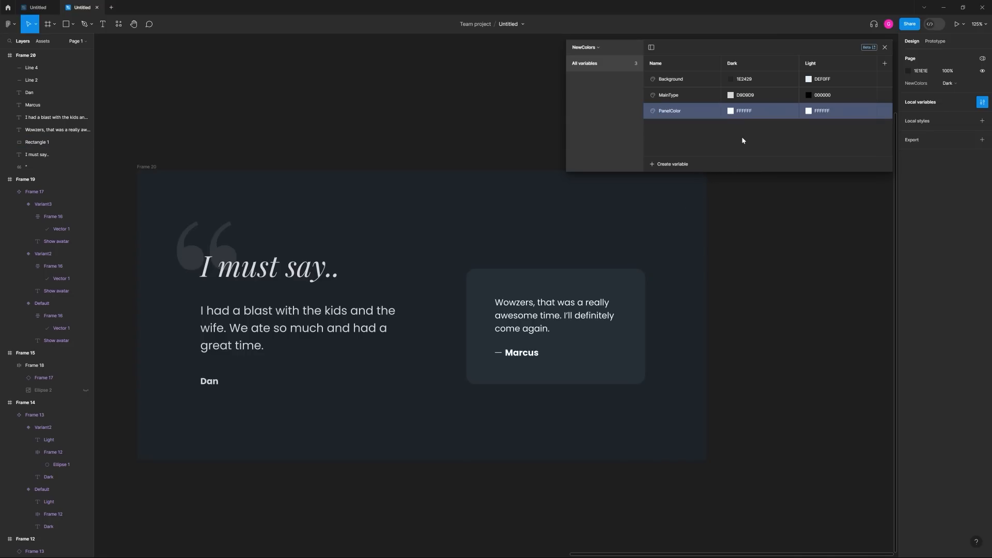
- Set PanelColor's Dark value by sampling the testimonial card's background color, 262F37
click(730, 112)
click(738, 237)
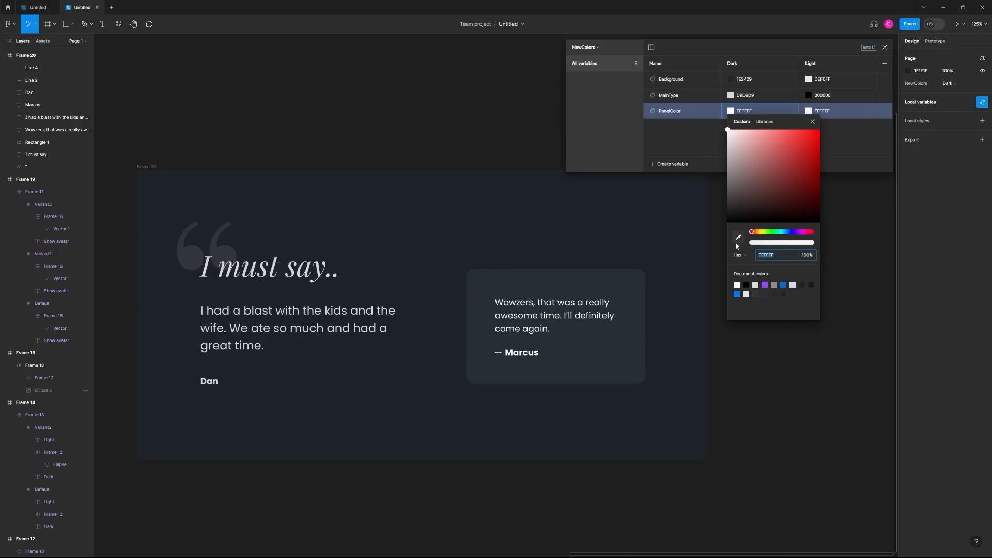
click(637, 289)
click(837, 216)
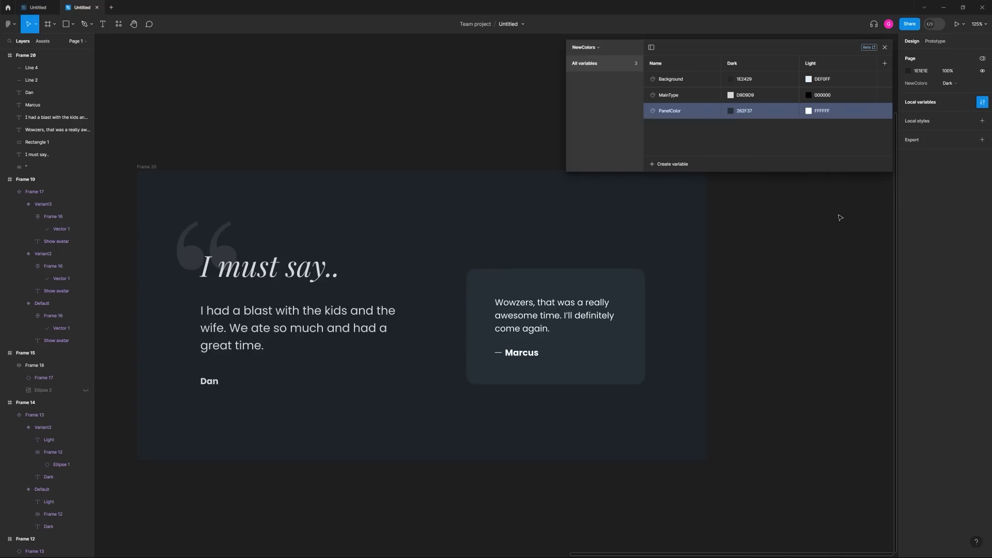
- Switch the page's NewColors mode to Light and select the testimonial card's background rectangle
drag(838, 215, 807, 222)
click(949, 83)
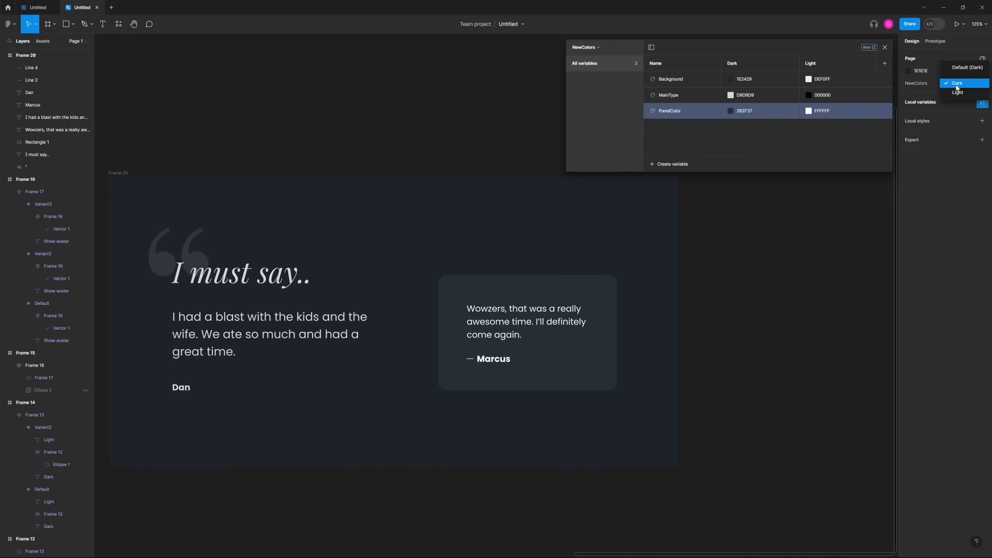
click(956, 94)
click(486, 285)
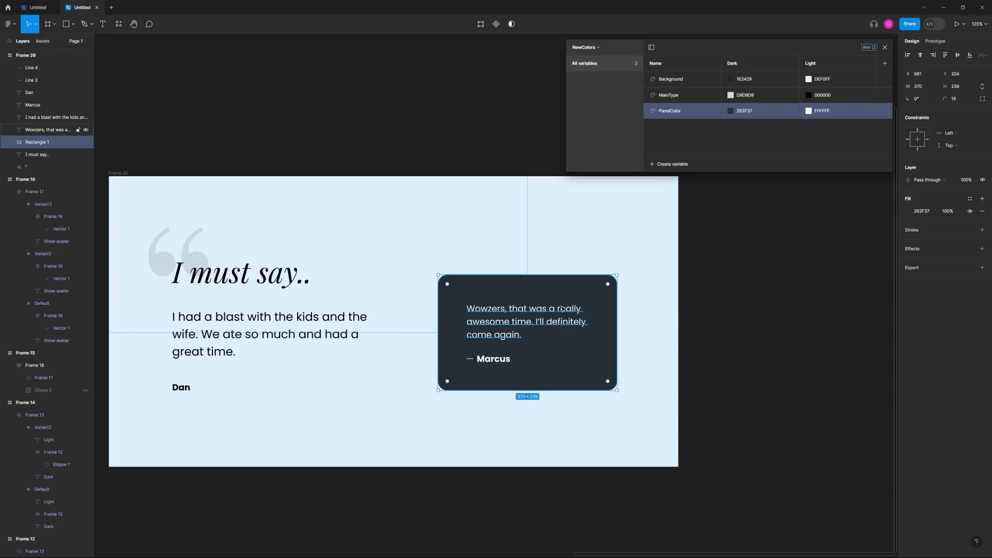
click(908, 211)
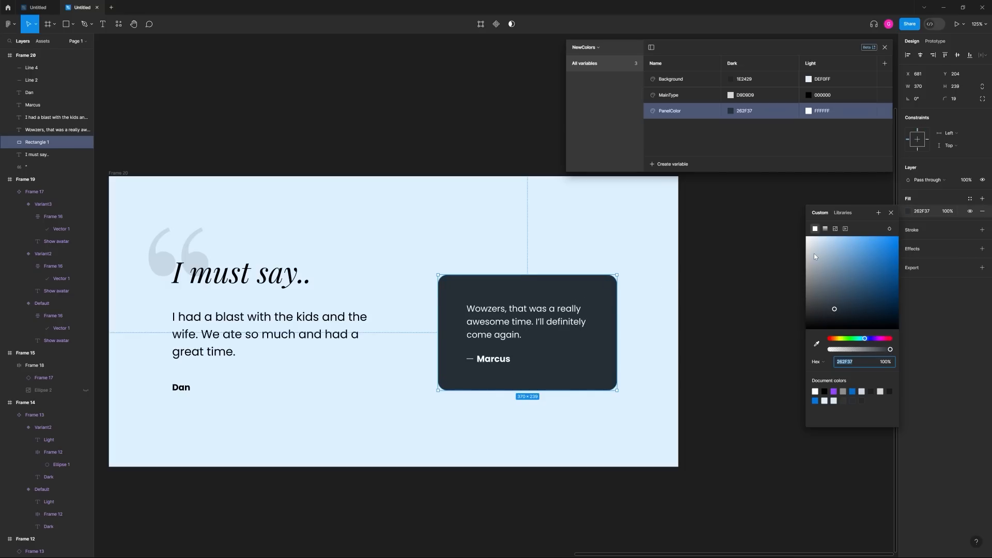
drag(814, 254, 796, 230)
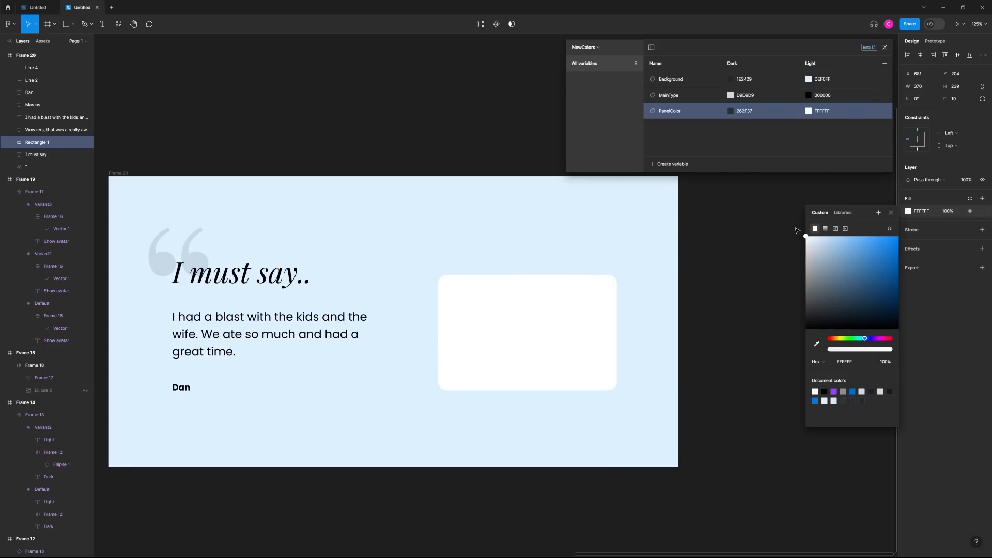
key(ctrl+z)
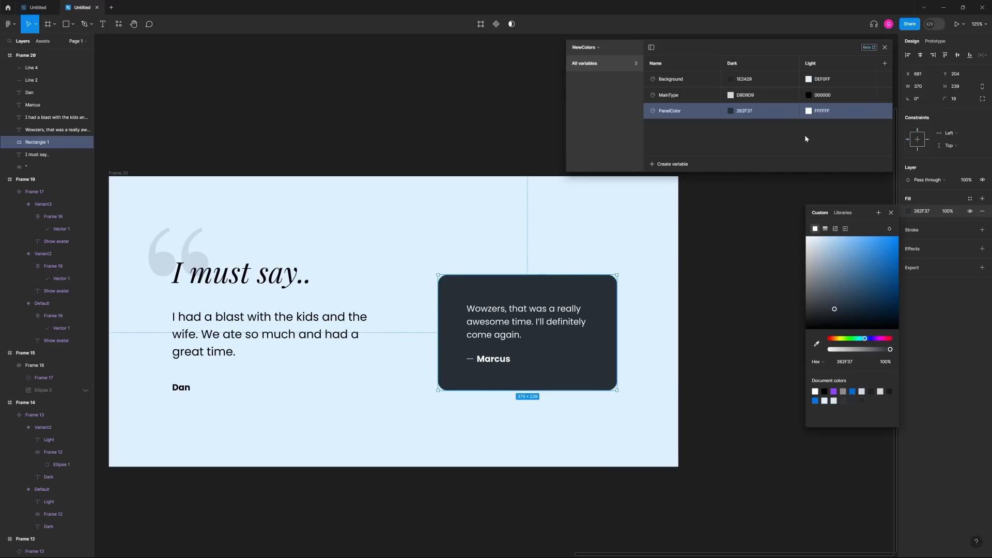
- Apply the NewColors PanelColor variable to the card rectangle's fill
click(909, 211)
click(909, 211)
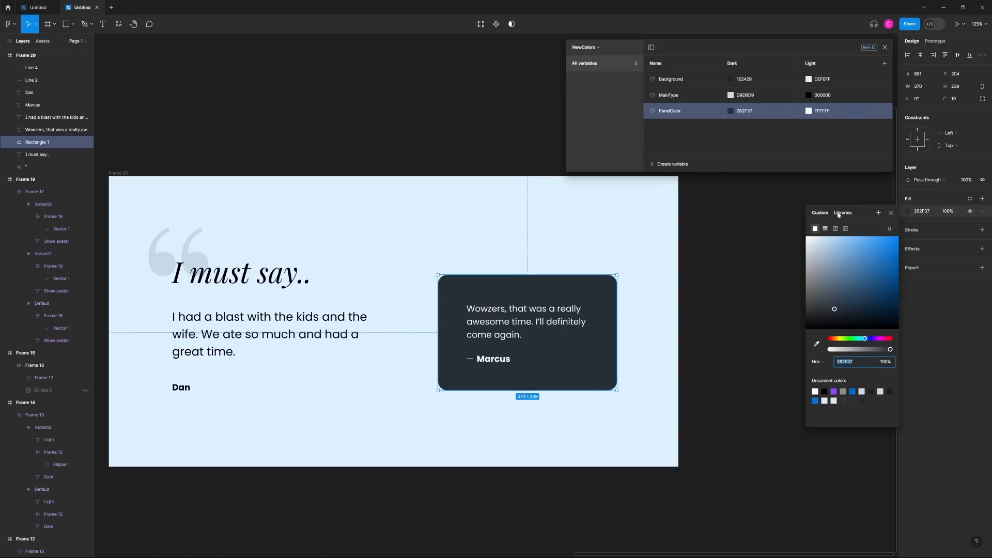
click(844, 213)
click(832, 325)
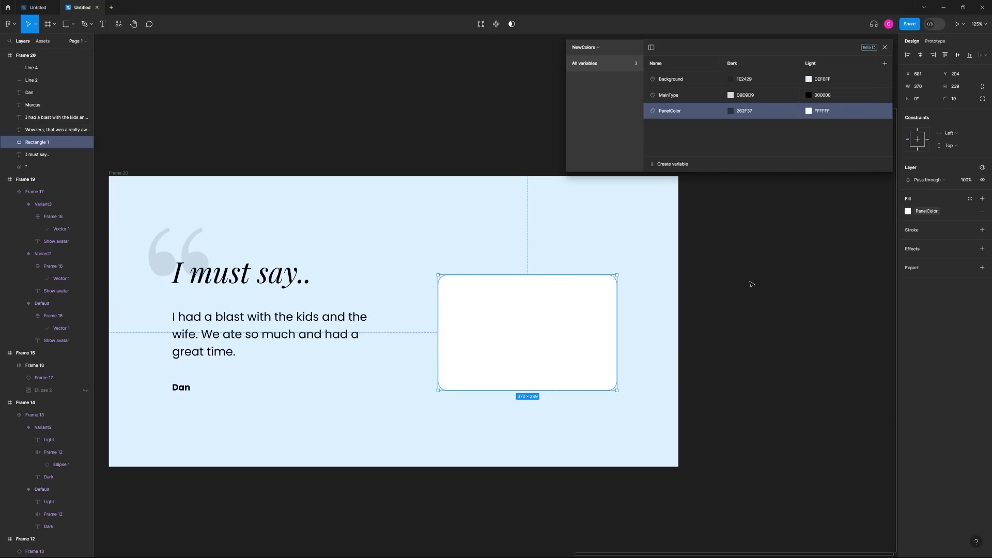
click(532, 328)
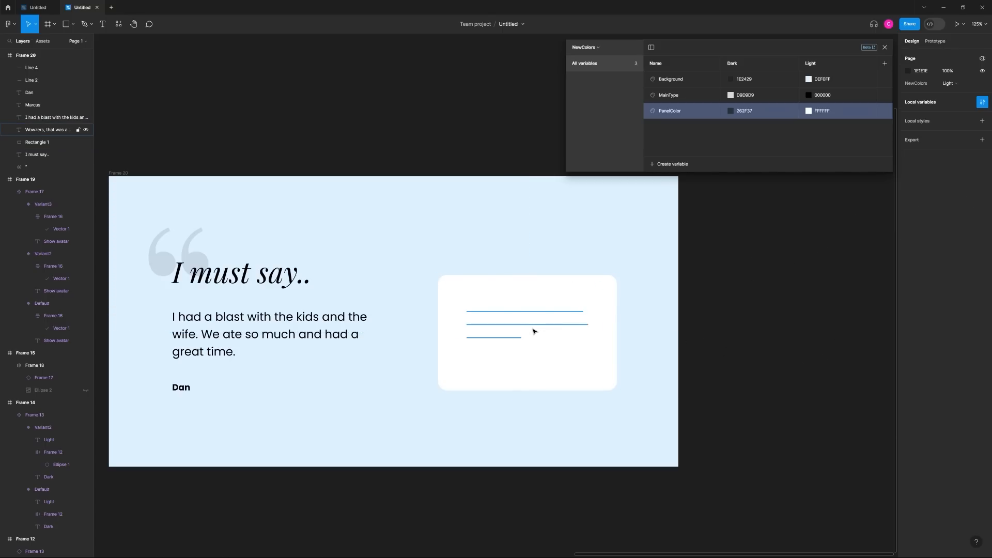
shift+click(470, 358)
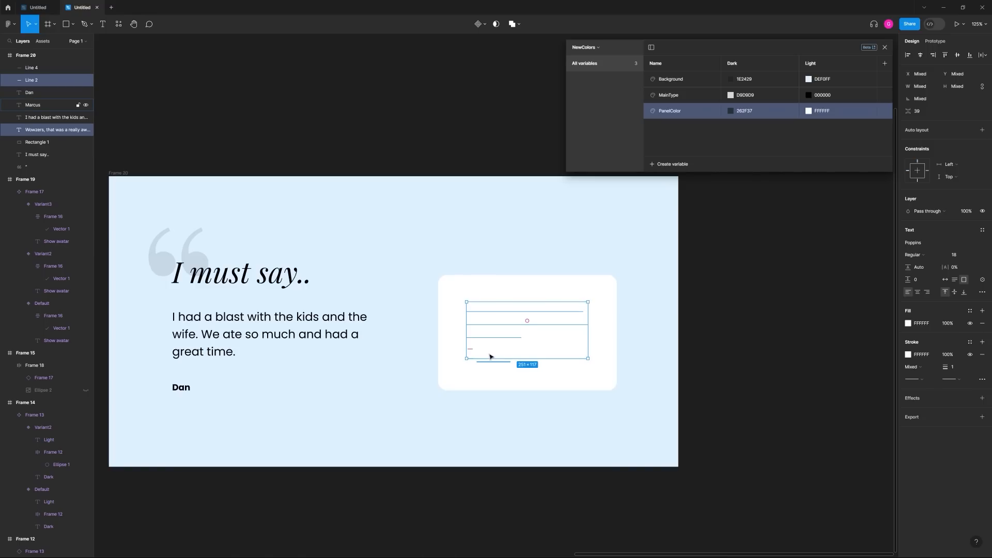
shift+click(489, 356)
click(649, 229)
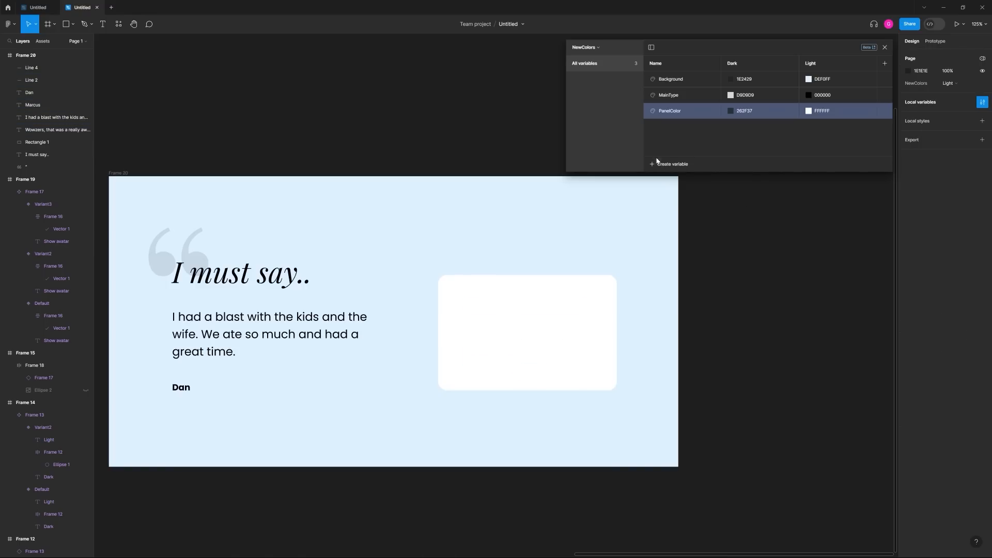
- Create a Color variable named SecondaryType in NewColors and switch the page's NewColors mode to Dark
click(667, 165)
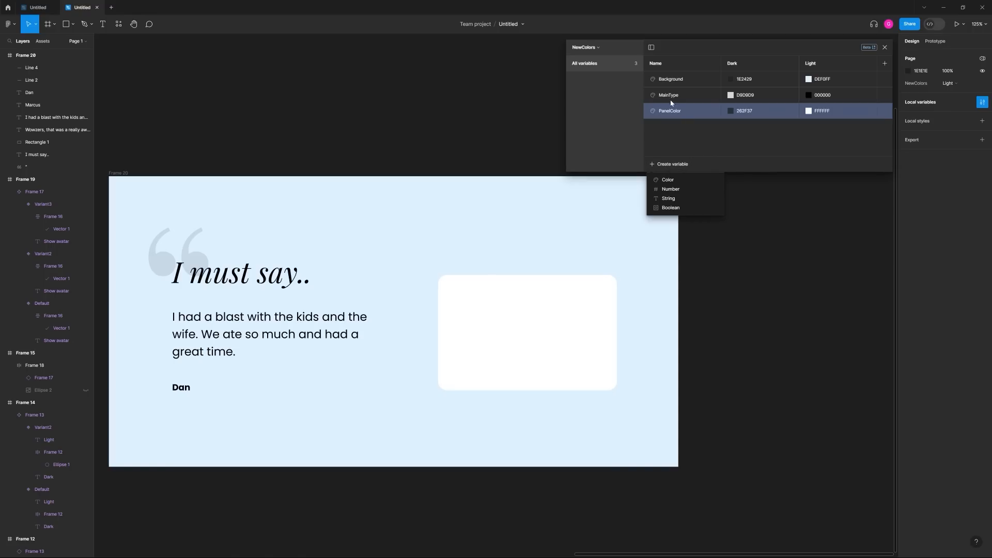
click(673, 181)
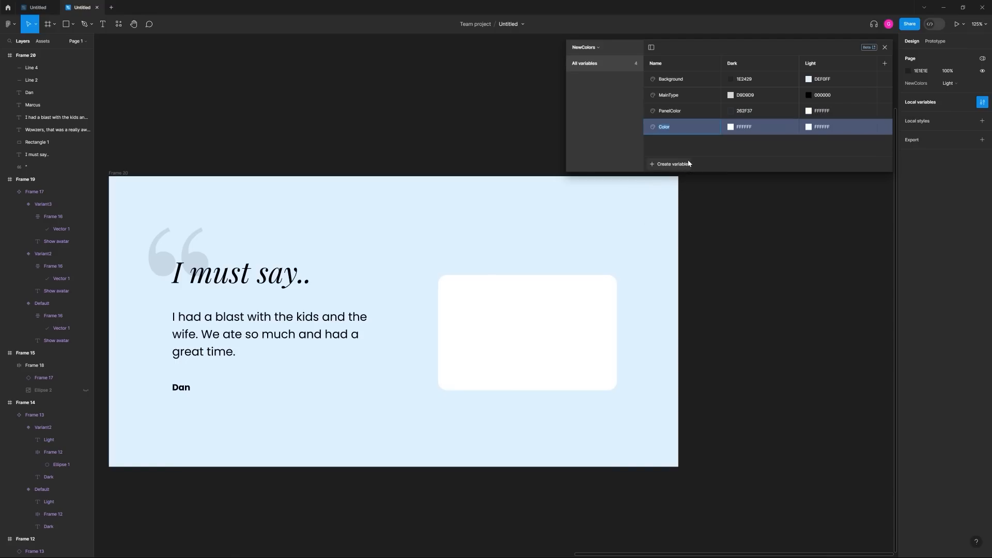
text(SecondaryType)
click(949, 83)
click(954, 78)
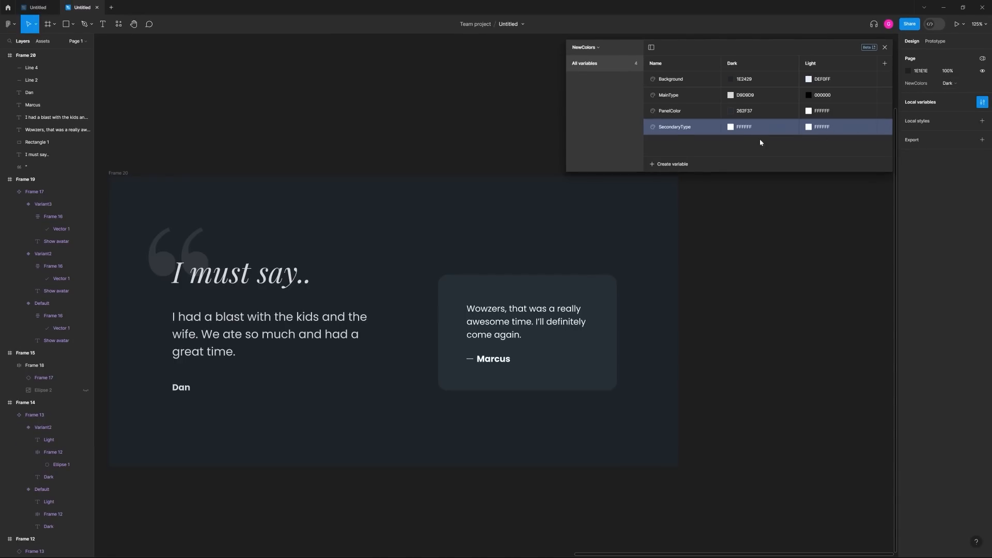
- Set SecondaryType's Light value to black, 000000, and switch the page's NewColors mode to Light
click(809, 127)
drag(835, 217, 794, 252)
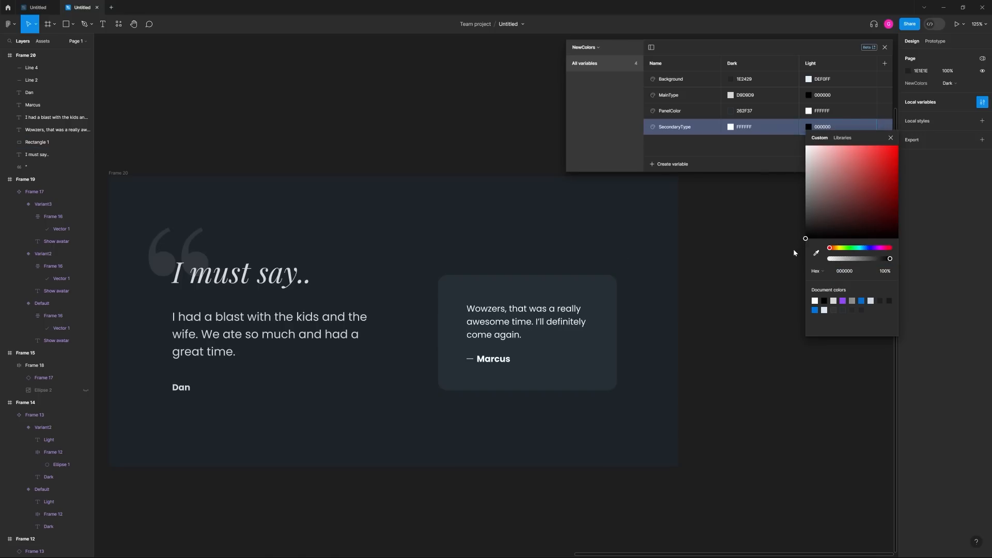
click(936, 216)
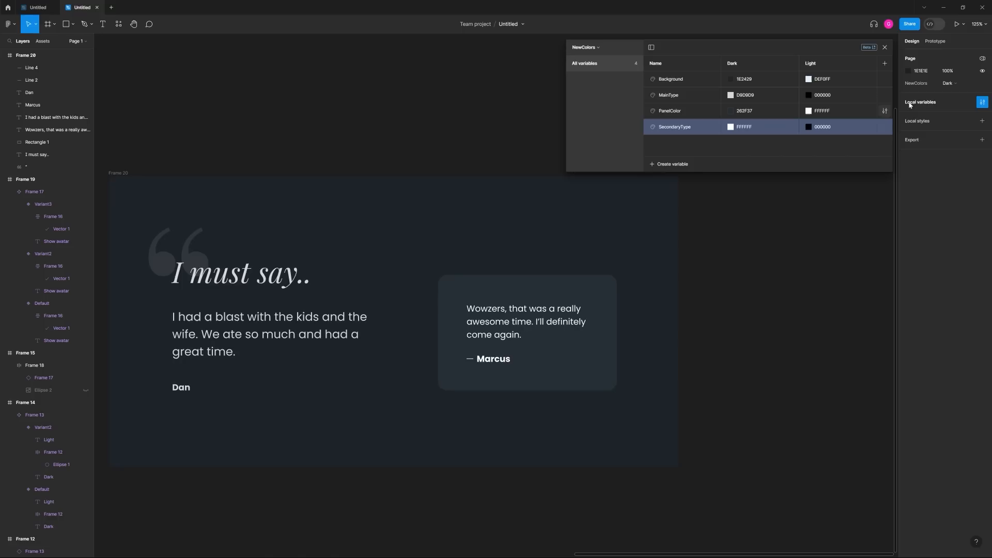
click(949, 83)
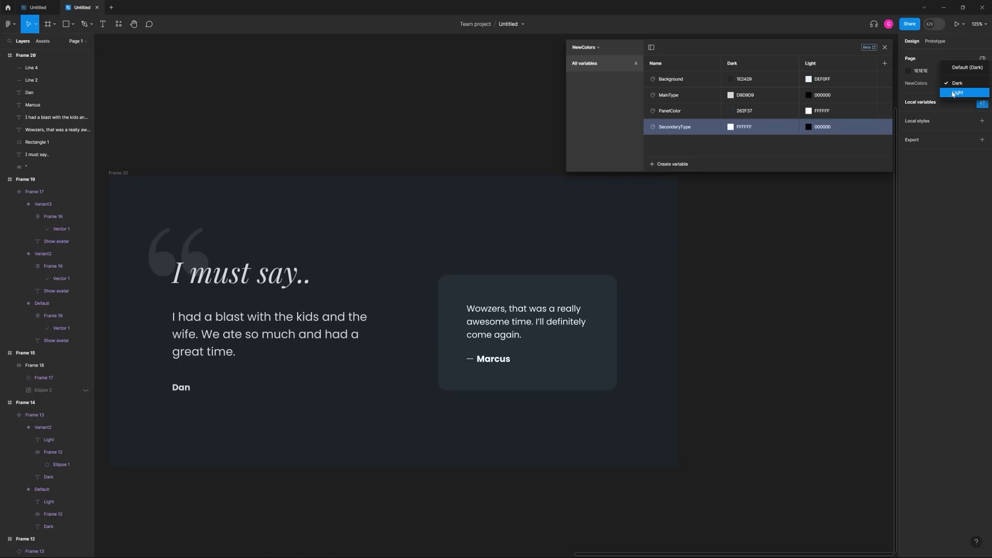
click(953, 92)
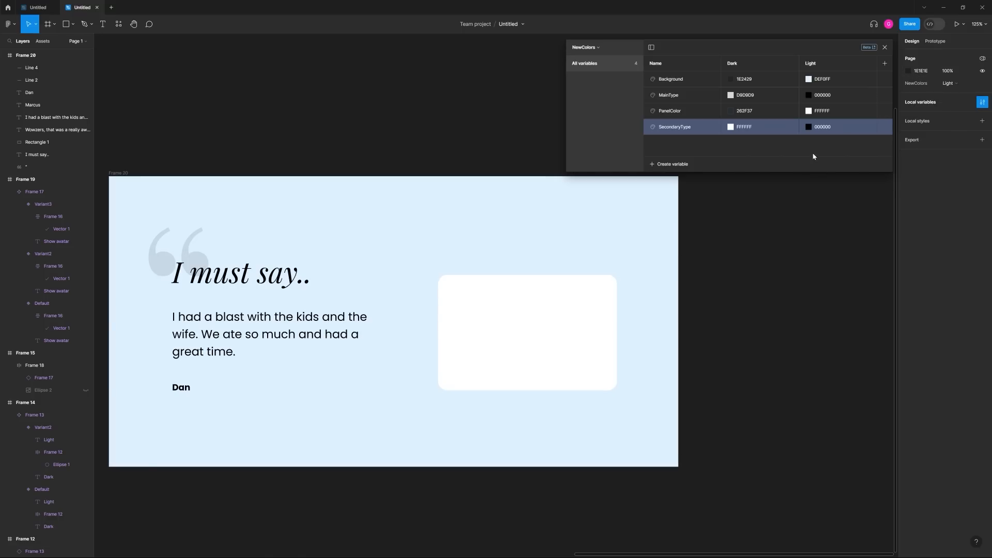
- Select the testimonial card's quote, dash line and author name together and apply the NewColors SecondaryType variable to their fill
click(485, 332)
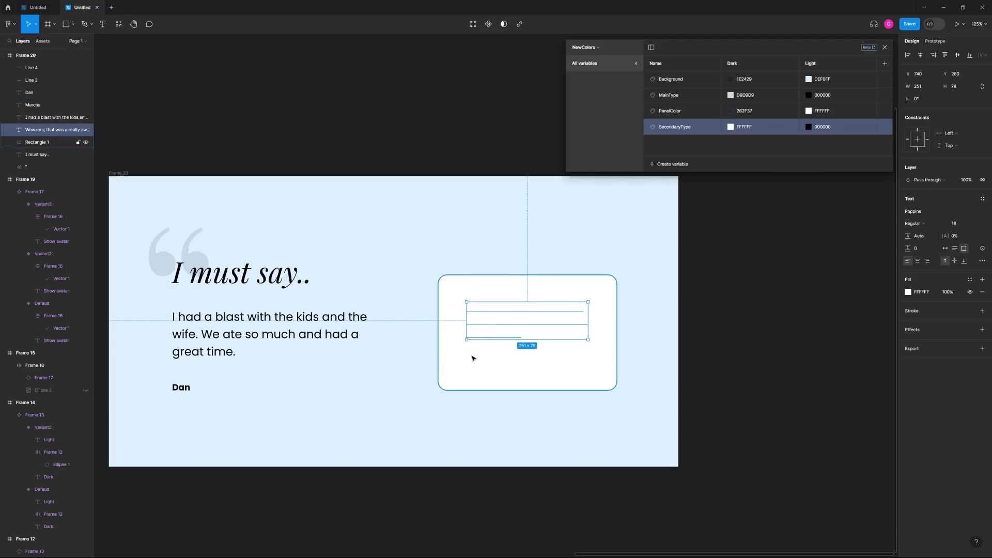
shift+click(470, 361)
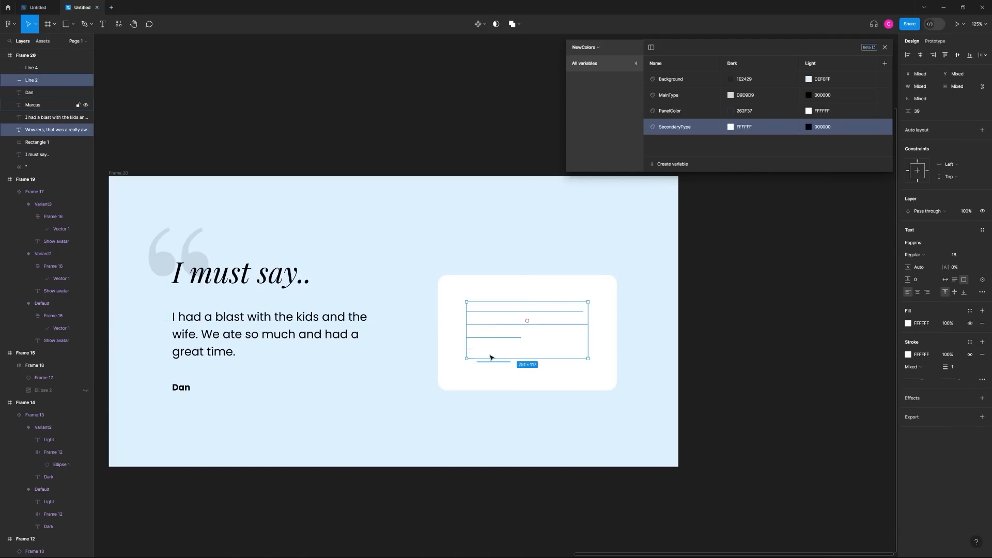
shift+click(492, 361)
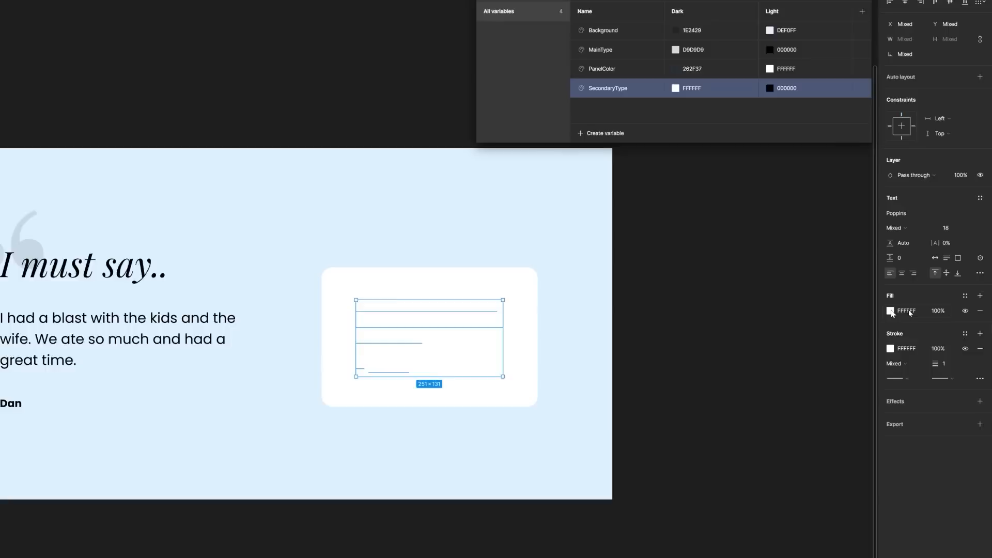
click(909, 311)
click(844, 313)
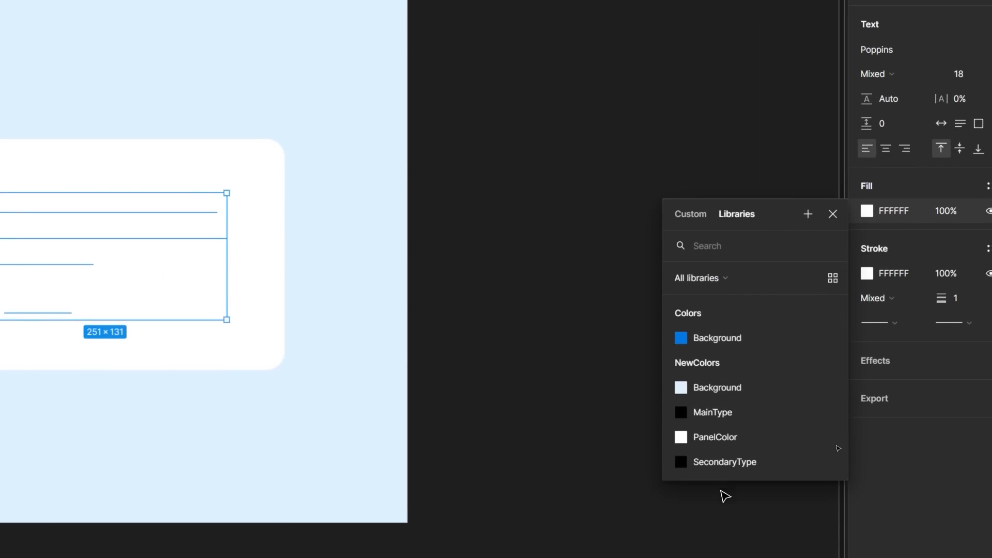
click(717, 461)
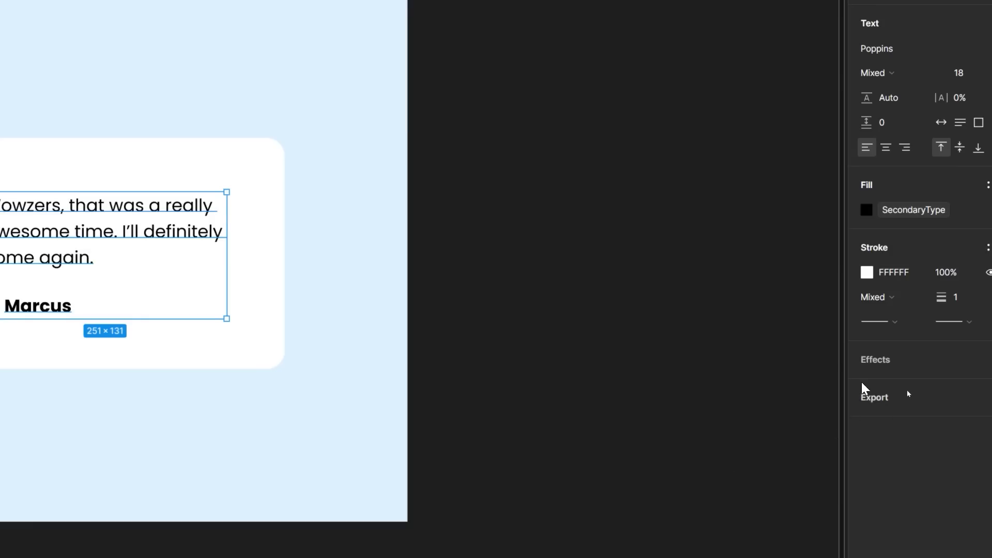
- Apply the SecondaryType variable to the stroke of the selected card elements and deselect them
click(854, 273)
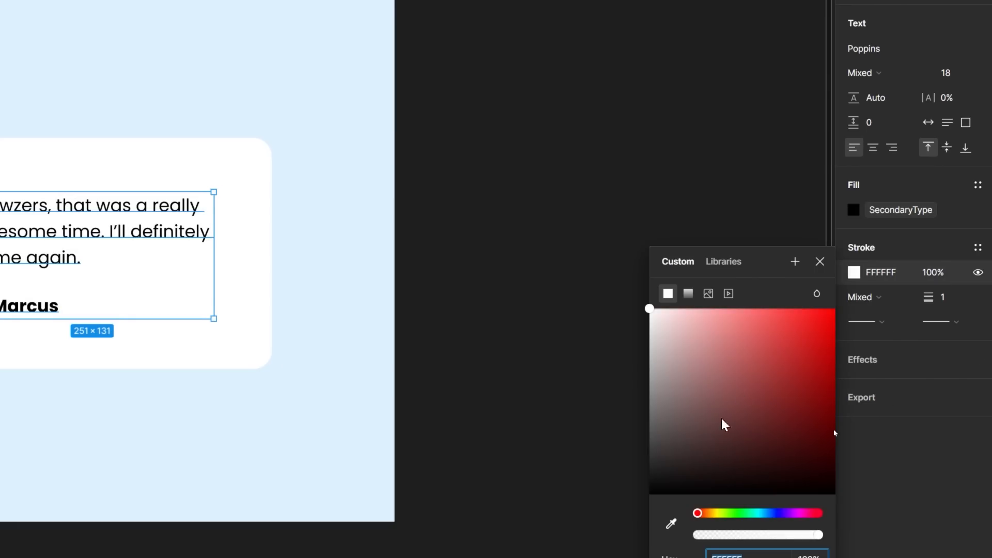
click(724, 263)
click(693, 511)
click(556, 316)
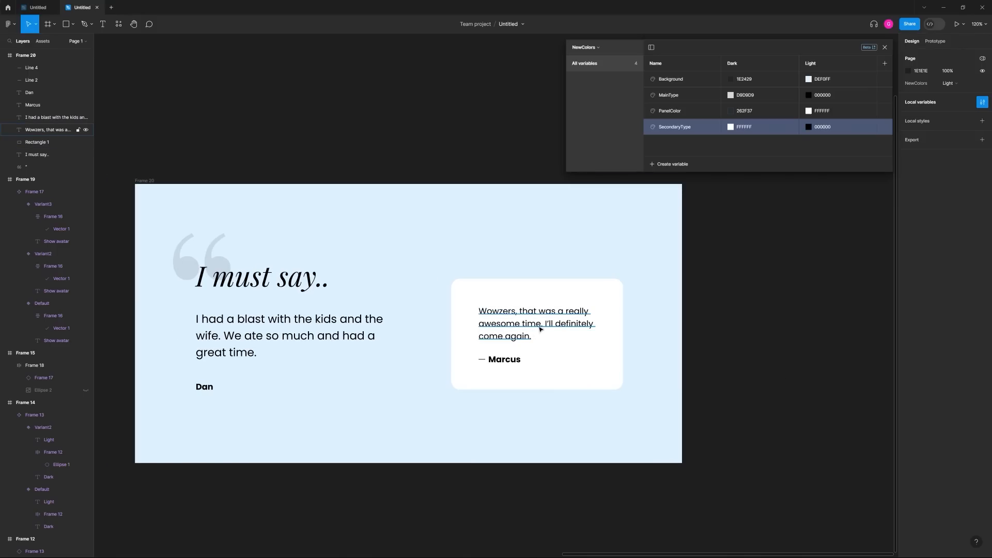
- Check the testimonial frame by switching the page's NewColors mode to Dark and back to Light, and close the variables window
click(950, 83)
click(950, 78)
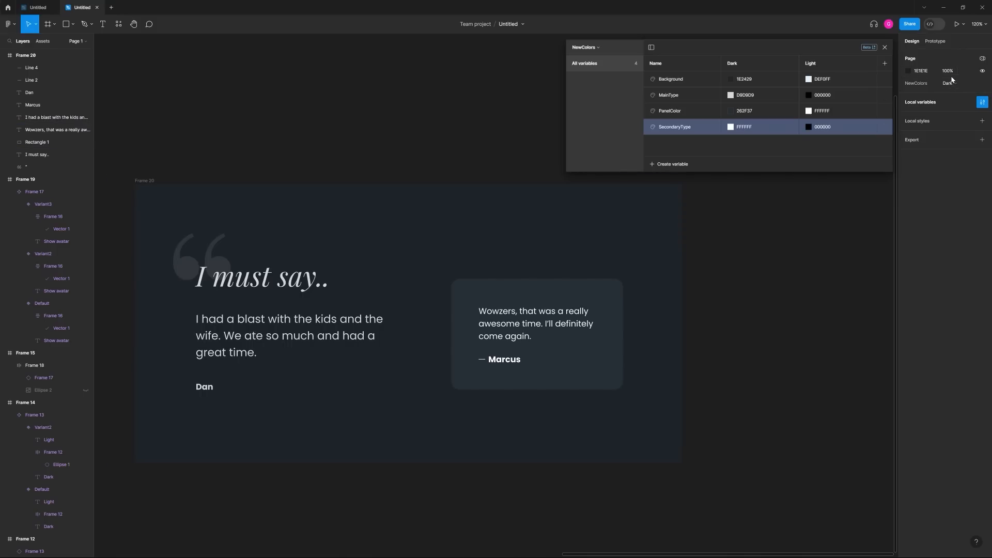
click(950, 81)
click(956, 95)
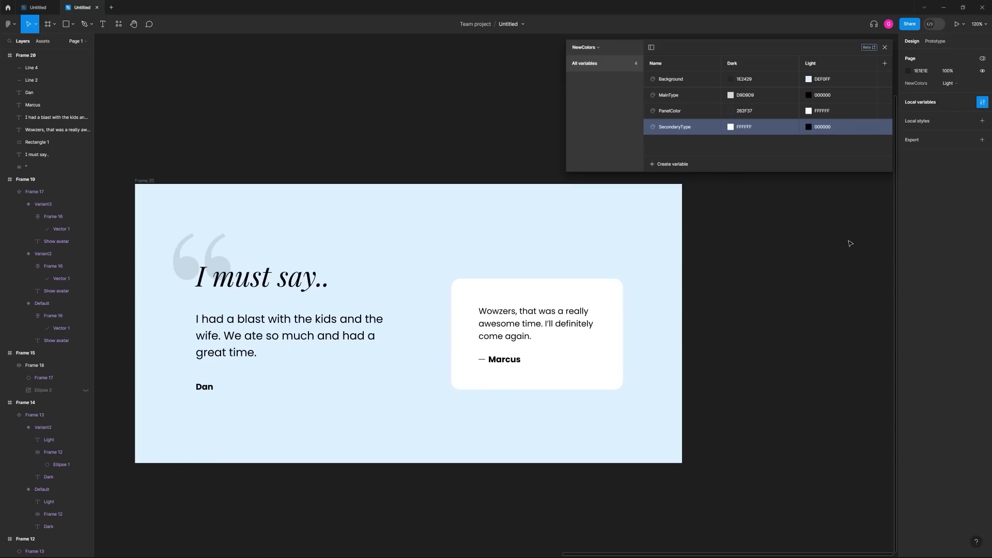
click(885, 47)
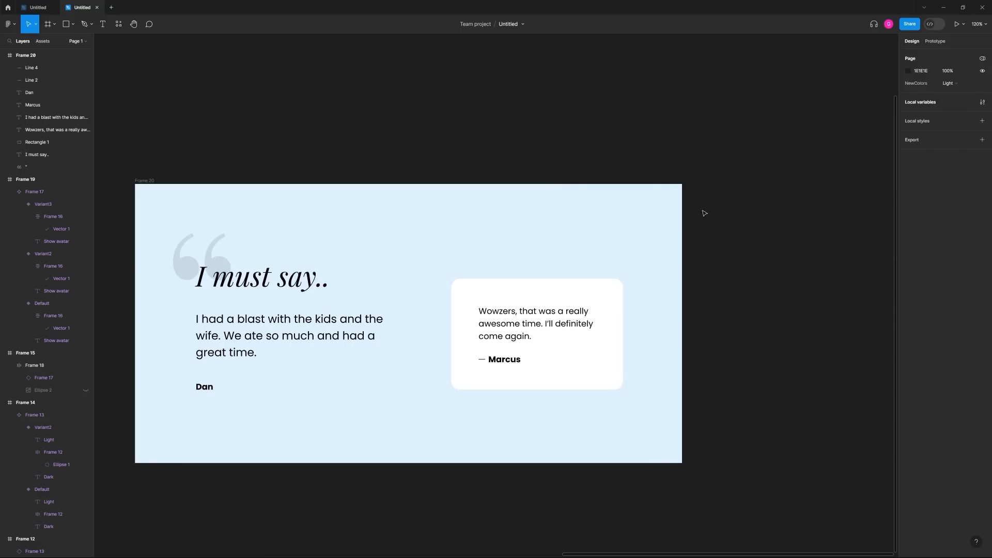
- Preview the iPhone 14 Pro Max - 1 frame, test the like counter repeatedly, and close the preview
scroll(713, 244, down, 5)
scroll(719, 242, down, 3)
drag(553, 188, 635, 168)
scroll(446, 160, up, 2)
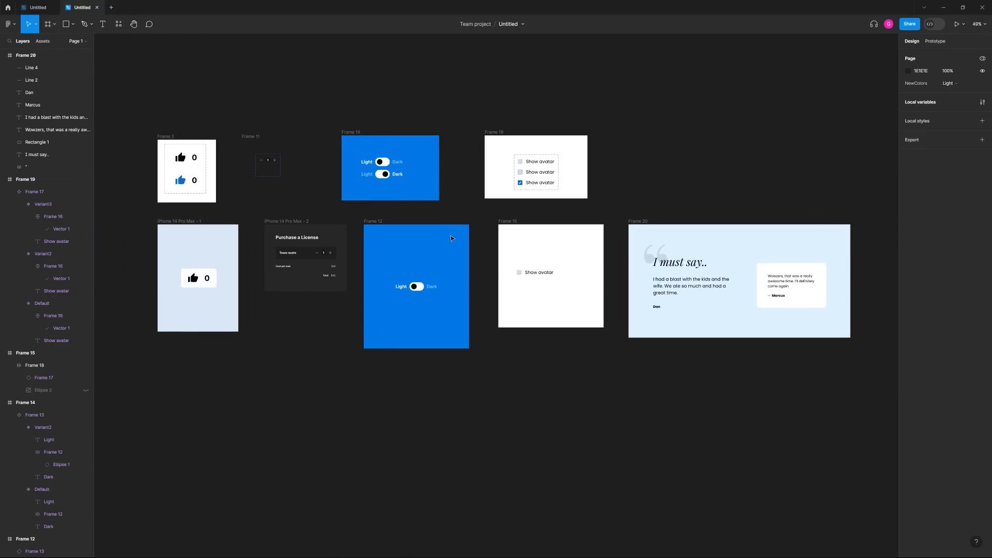
click(212, 232)
key(shift+space)
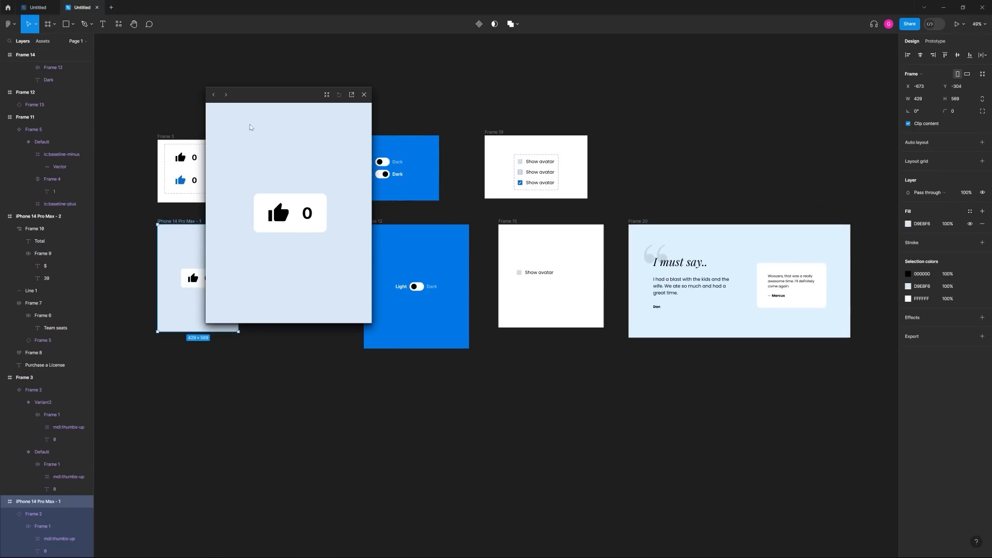
drag(313, 99, 518, 131)
click(504, 264)
click(504, 264)
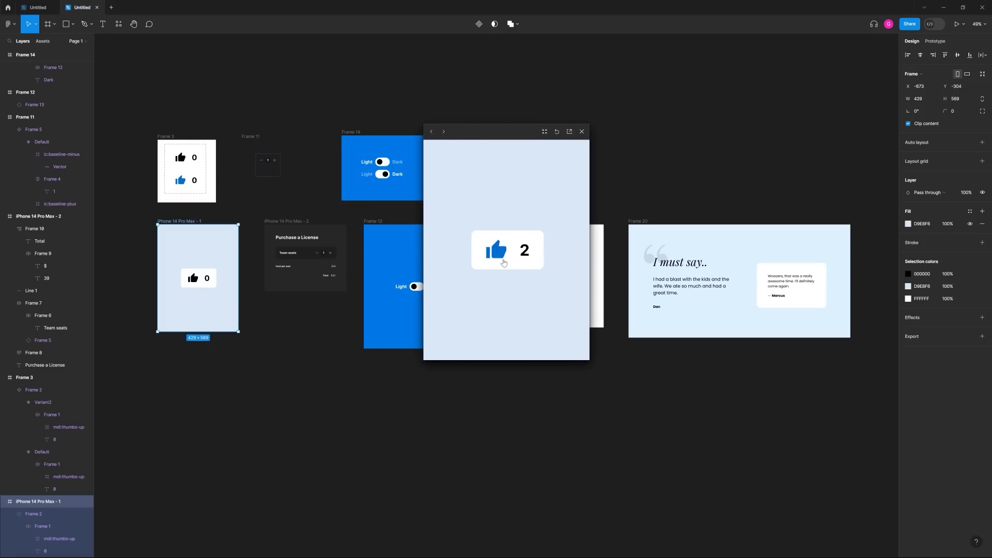
click(503, 263)
click(504, 263)
click(503, 263)
click(503, 263)
click(503, 263)
click(503, 263)
double_click(503, 264)
double_click(503, 264)
click(503, 263)
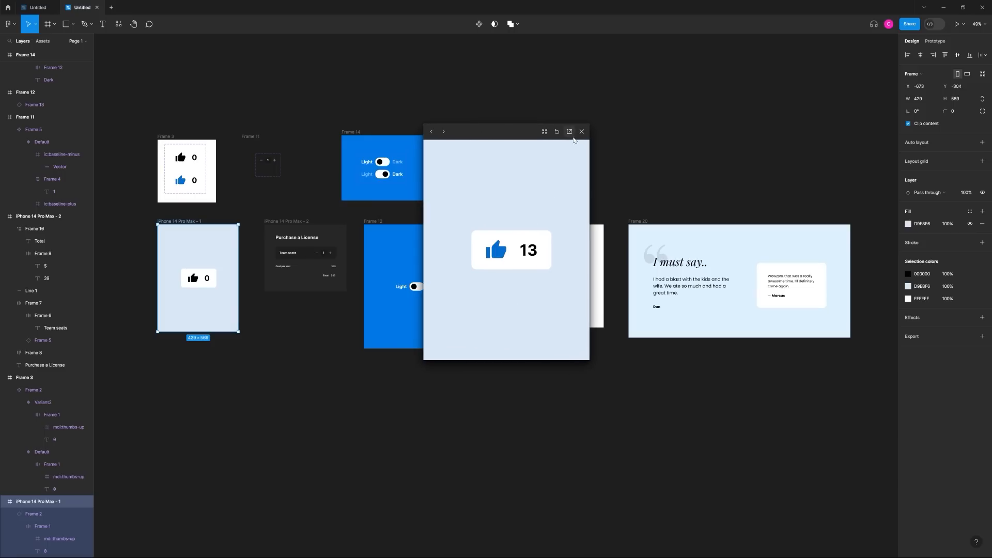
click(582, 131)
- Preview the Purchase a License frame, test raising and lowering the team seats, and close the preview
click(273, 221)
key(shift+space)
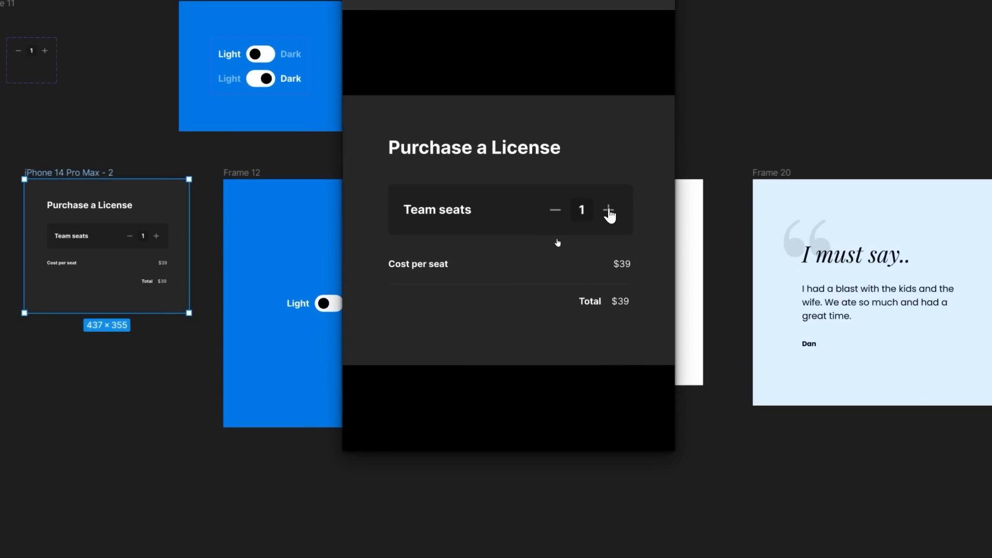
double_click(556, 239)
click(609, 211)
click(609, 211)
click(609, 211)
click(609, 211)
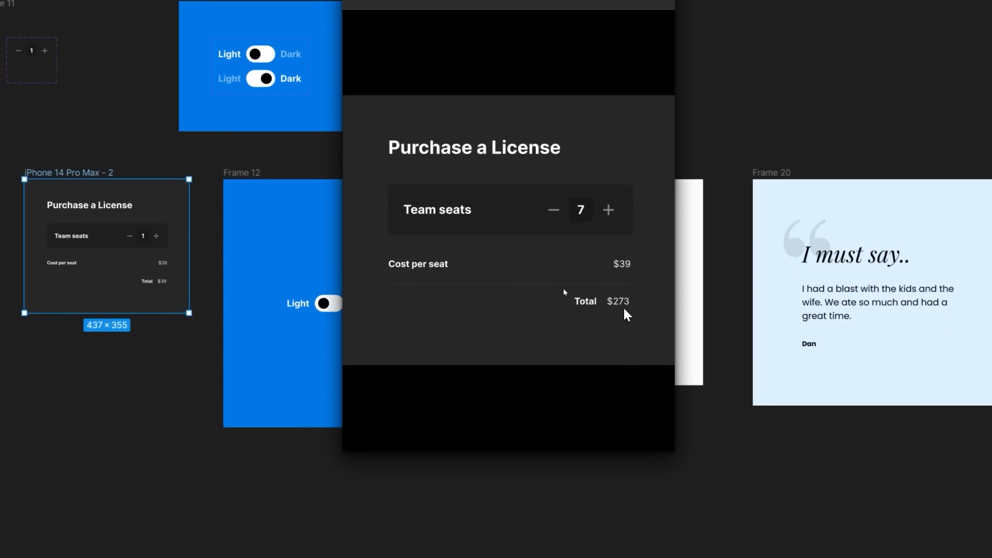
click(553, 209)
click(553, 210)
click(553, 209)
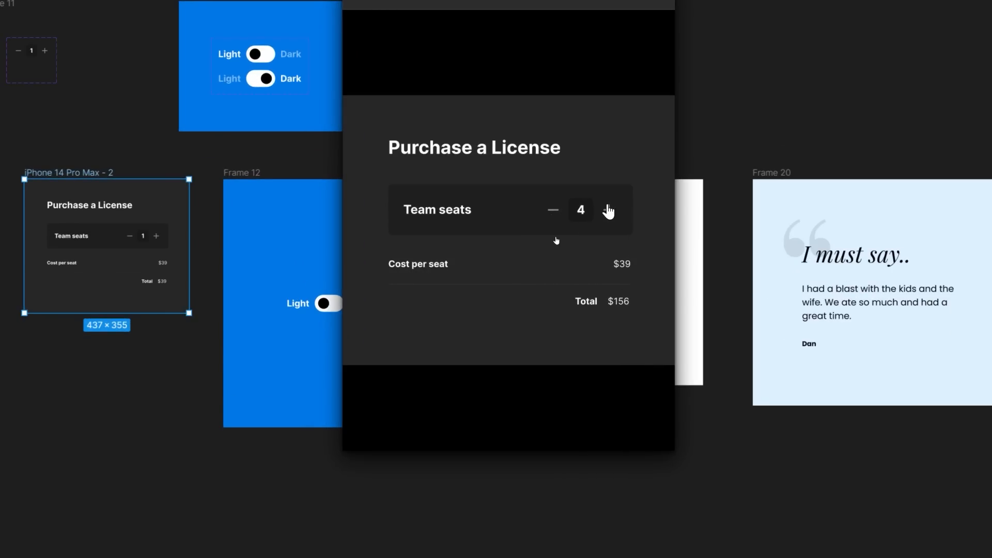
click(553, 209)
click(554, 210)
click(554, 210)
click(554, 209)
click(609, 210)
click(609, 210)
click(609, 210)
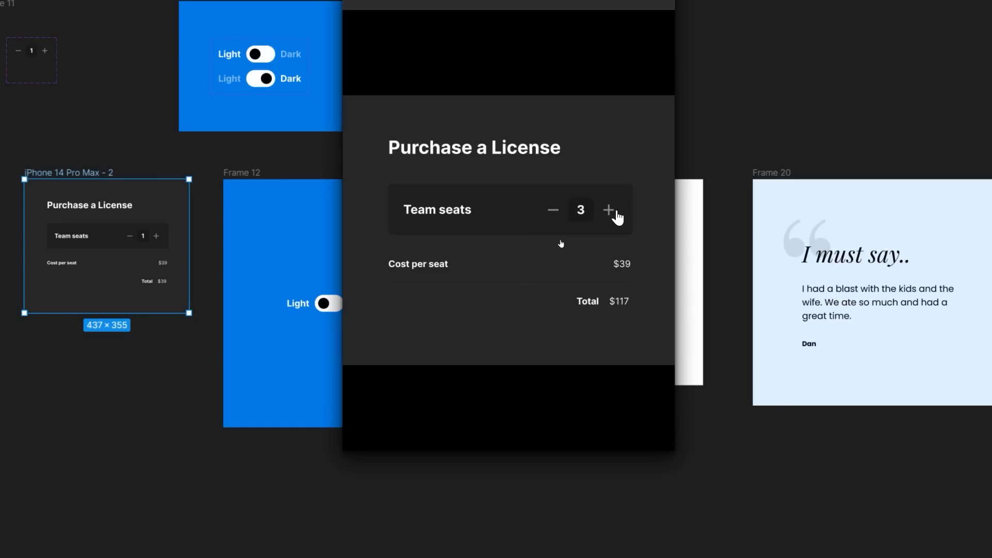
click(609, 210)
click(569, 169)
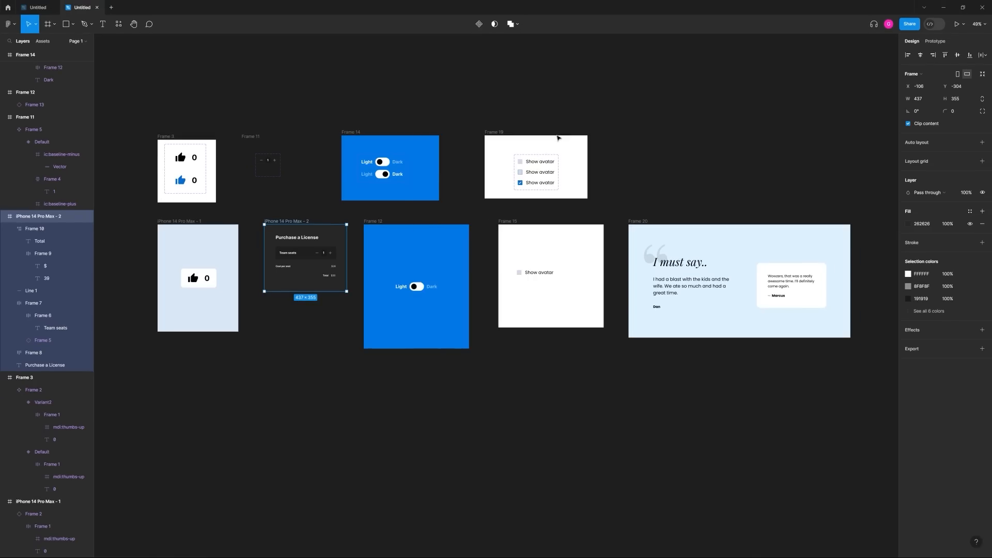
- Preview Frame 12, test the Light/Dark toggle in both directions, and close the preview
click(378, 222)
key(shift+space)
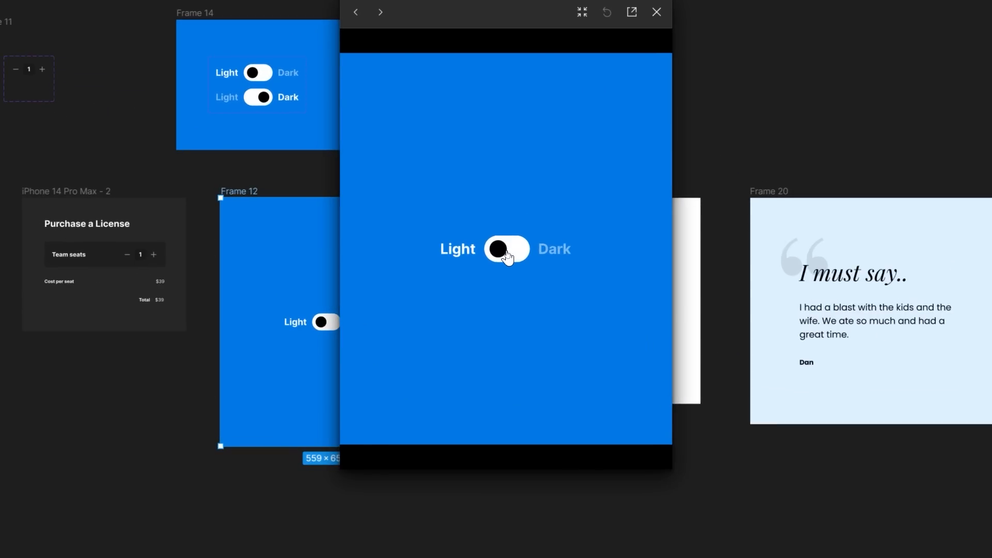
click(507, 252)
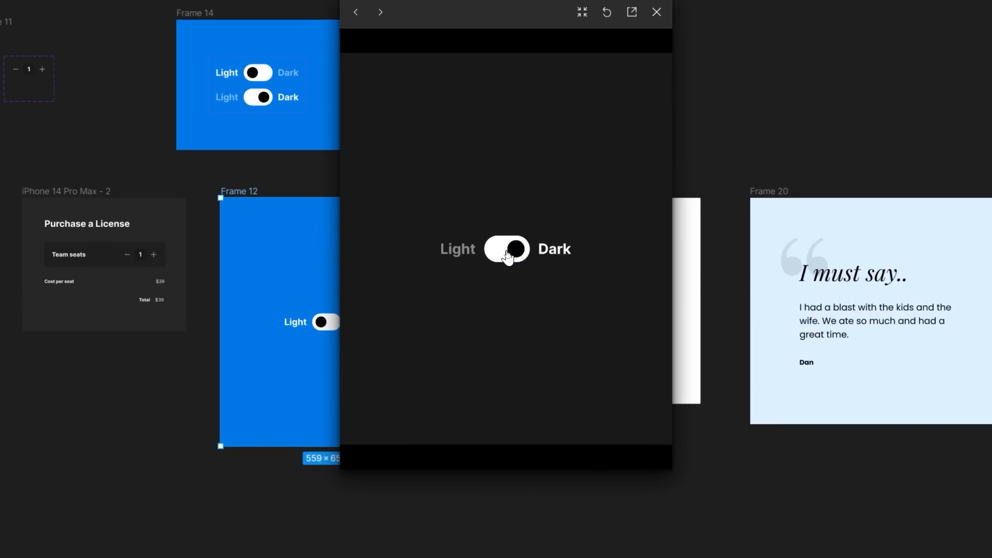
click(507, 253)
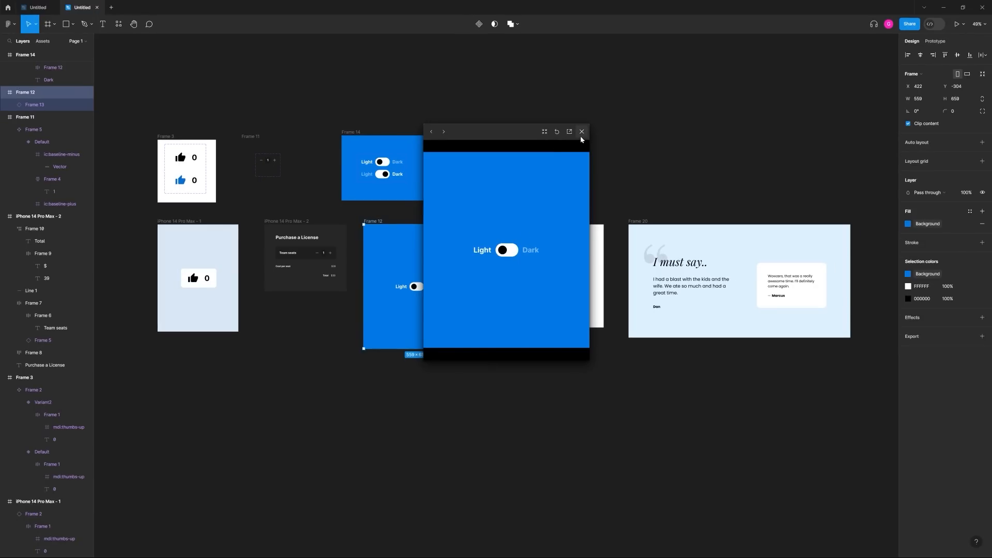
click(656, 12)
- Preview Frame 15, test the Show avatar checkbox on and off, and close the preview
click(514, 221)
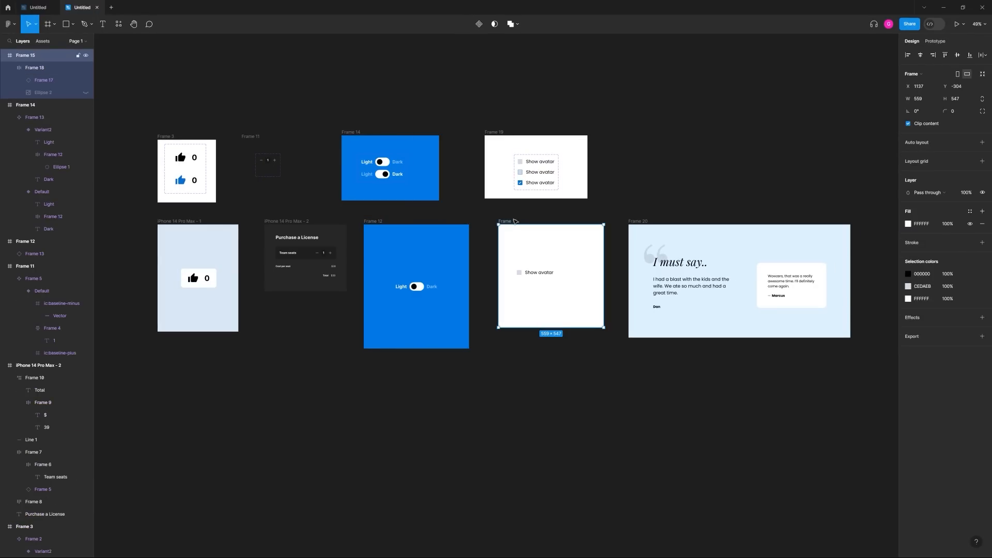
key(shift+space)
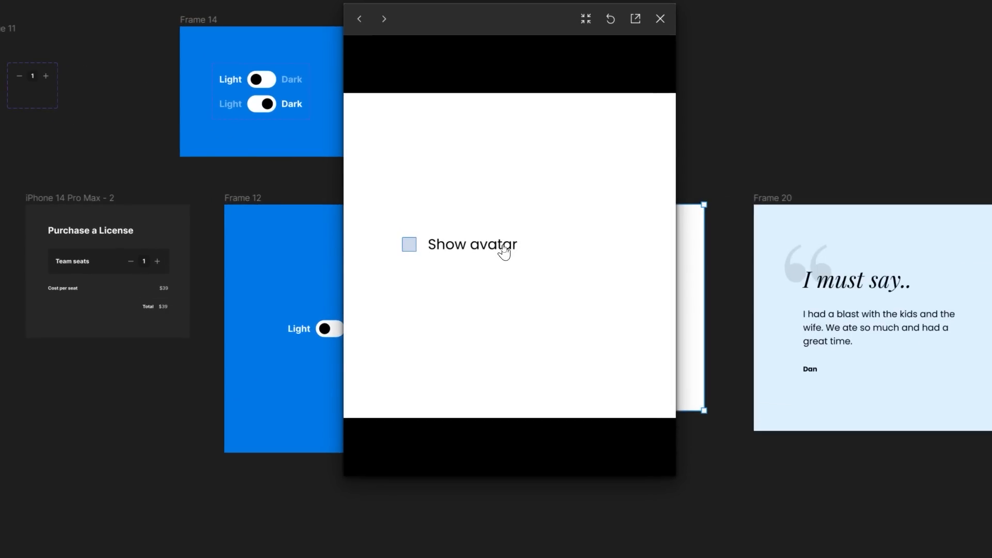
click(505, 252)
click(505, 252)
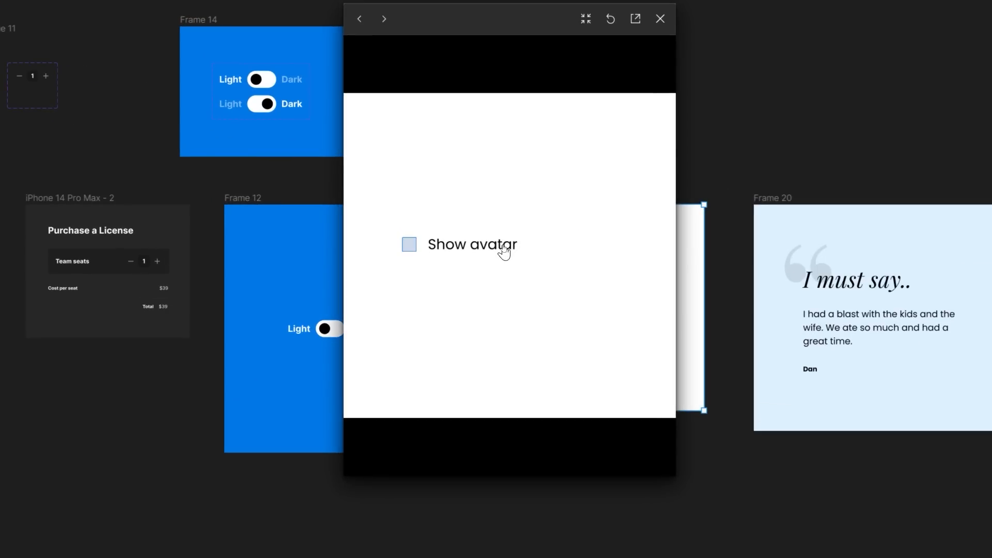
click(504, 252)
click(505, 252)
click(660, 19)
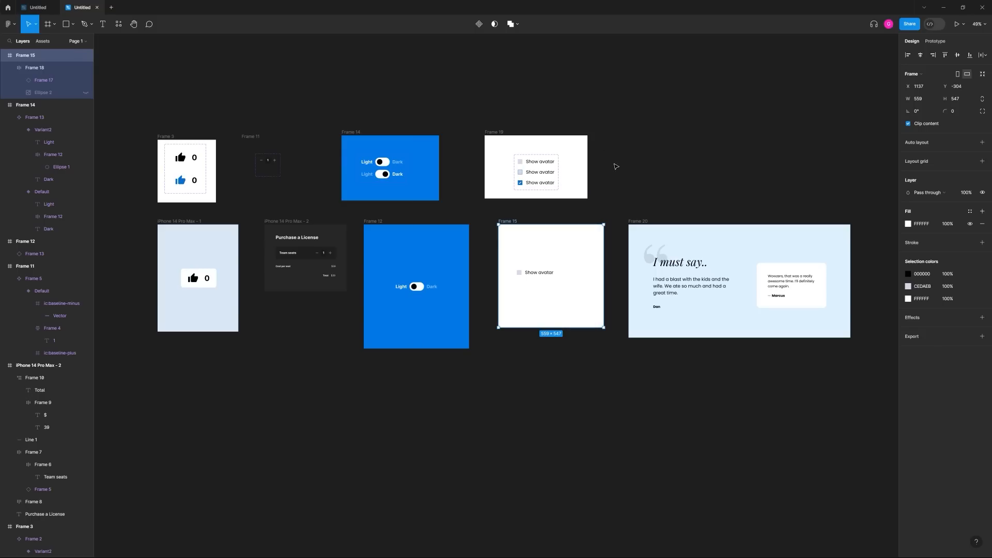
- Compare Frame 20 in both color modes by switching the page's NewColors mode to Dark and back to Light
click(629, 211)
click(637, 221)
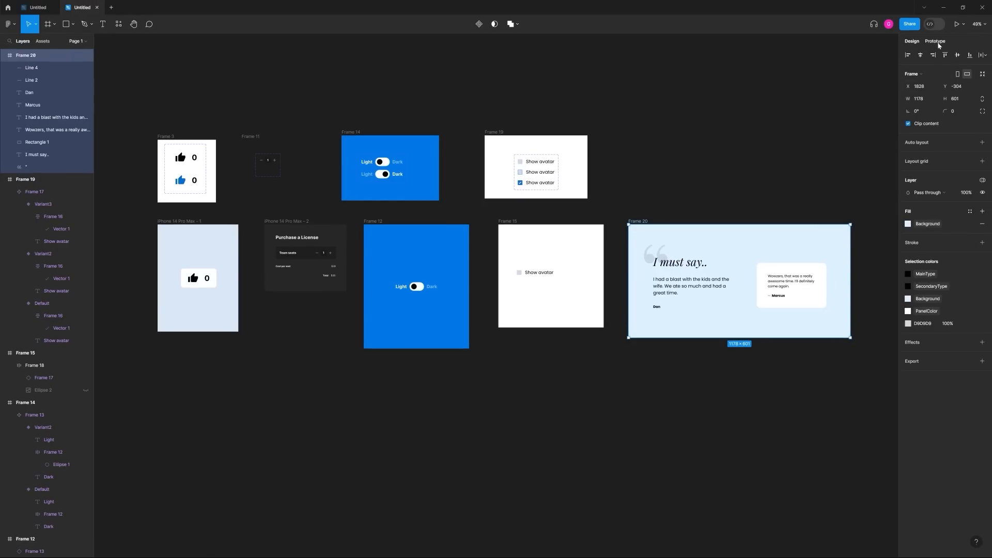
click(898, 86)
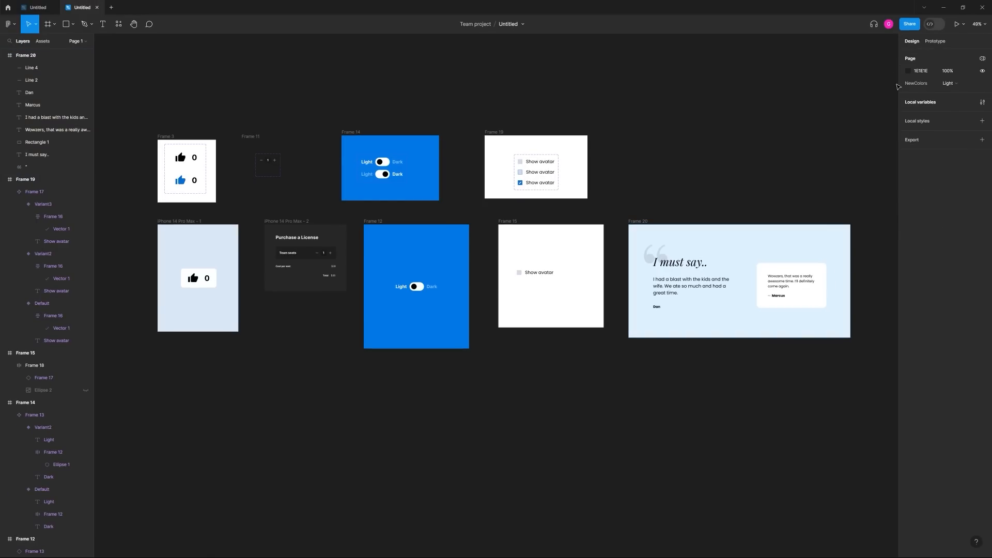
click(949, 83)
click(956, 74)
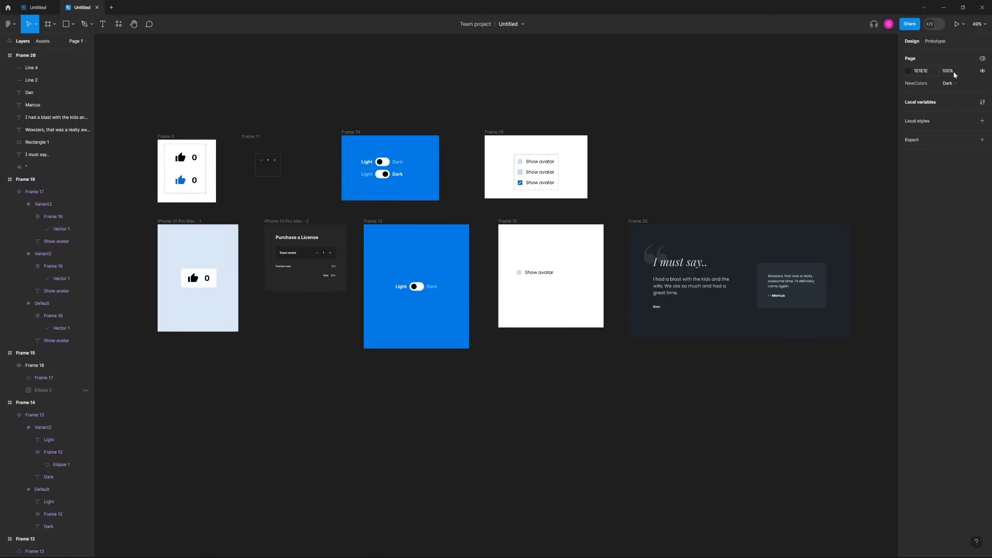
click(958, 84)
click(958, 92)
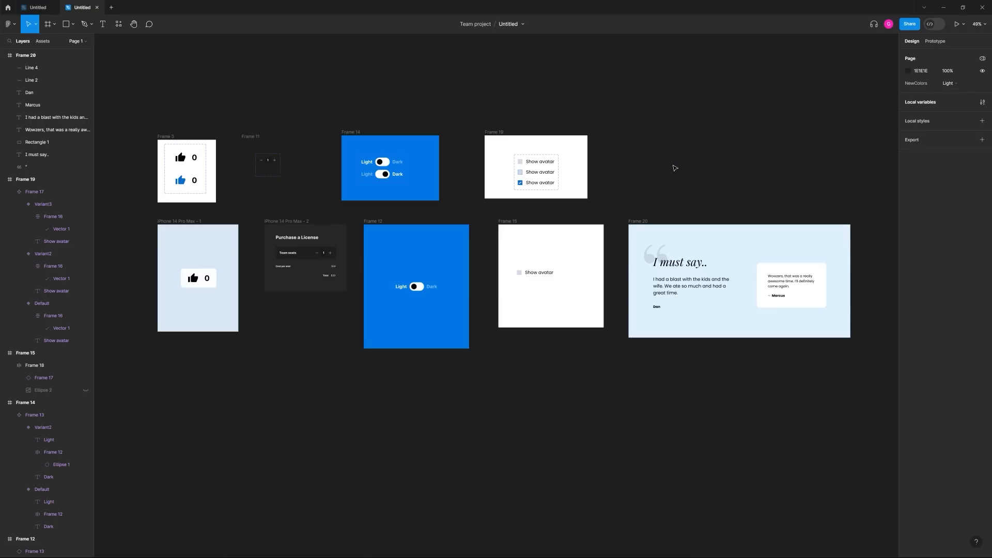
scroll(681, 159, down, 2)
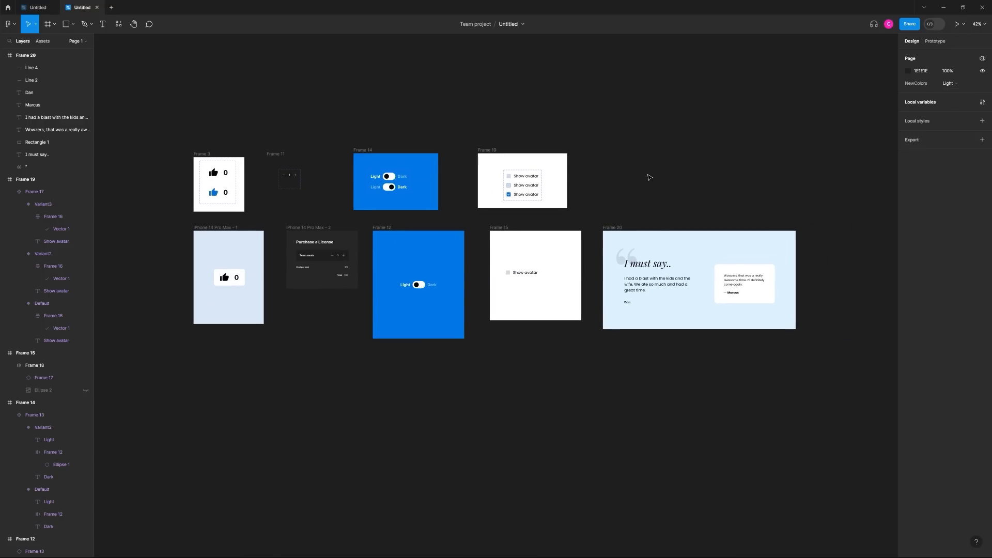